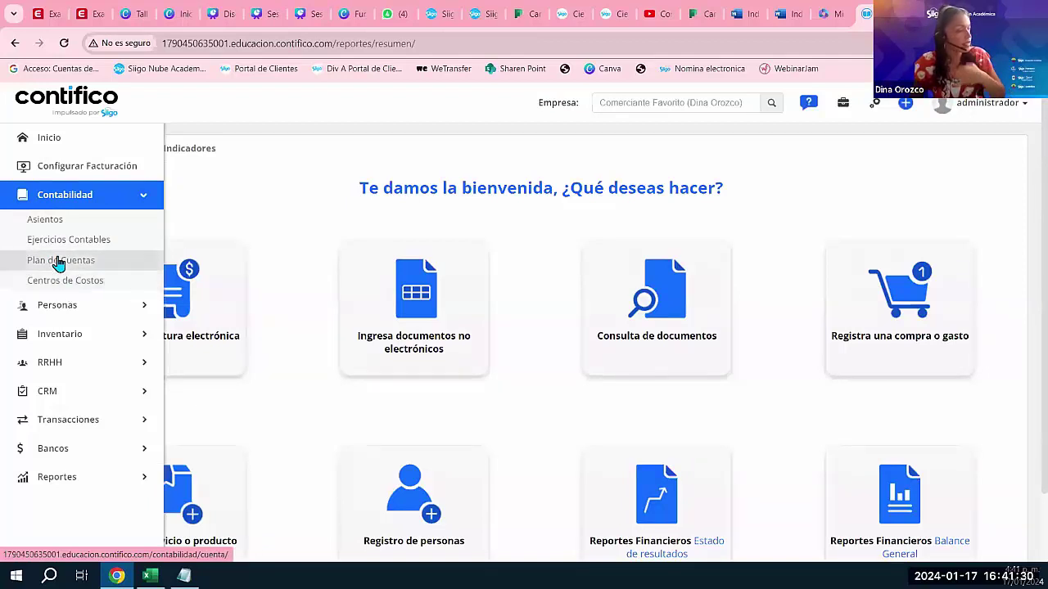
Open the Plan de Cuentas in the Contabilidad module.
click(59, 262)
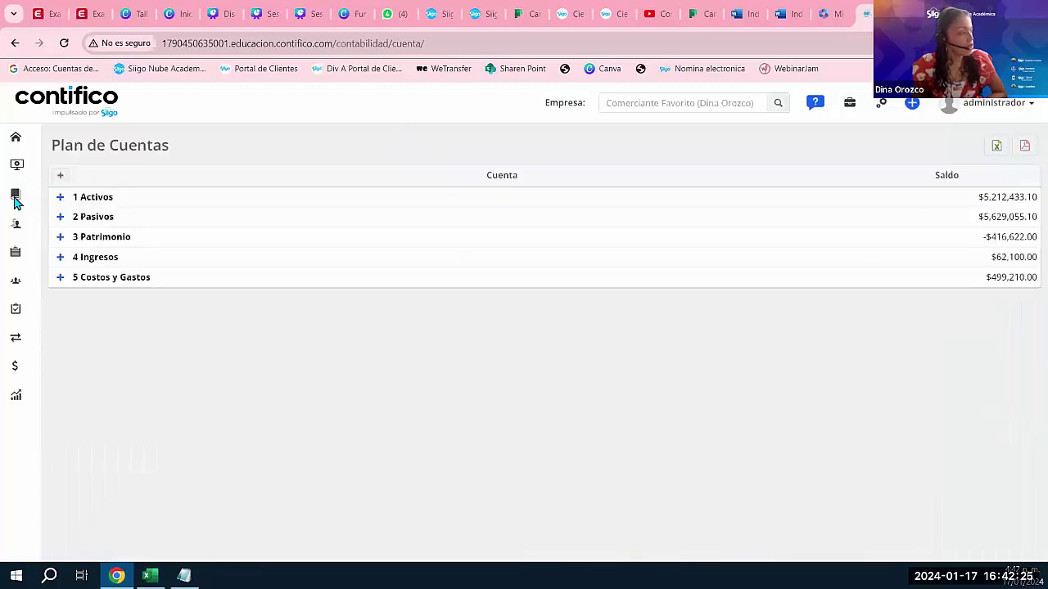
click(18, 197)
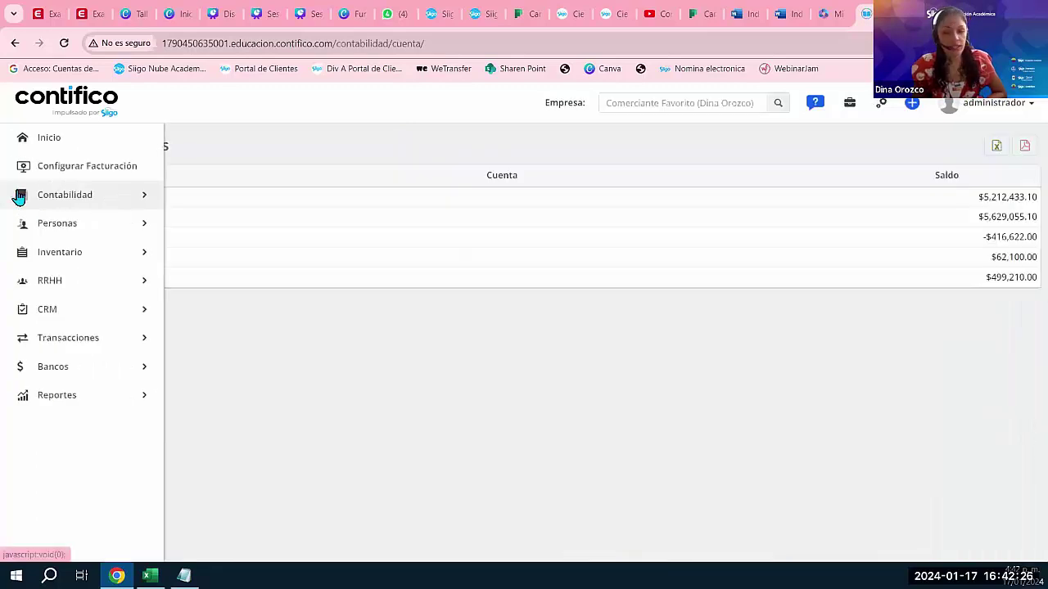
click(137, 197)
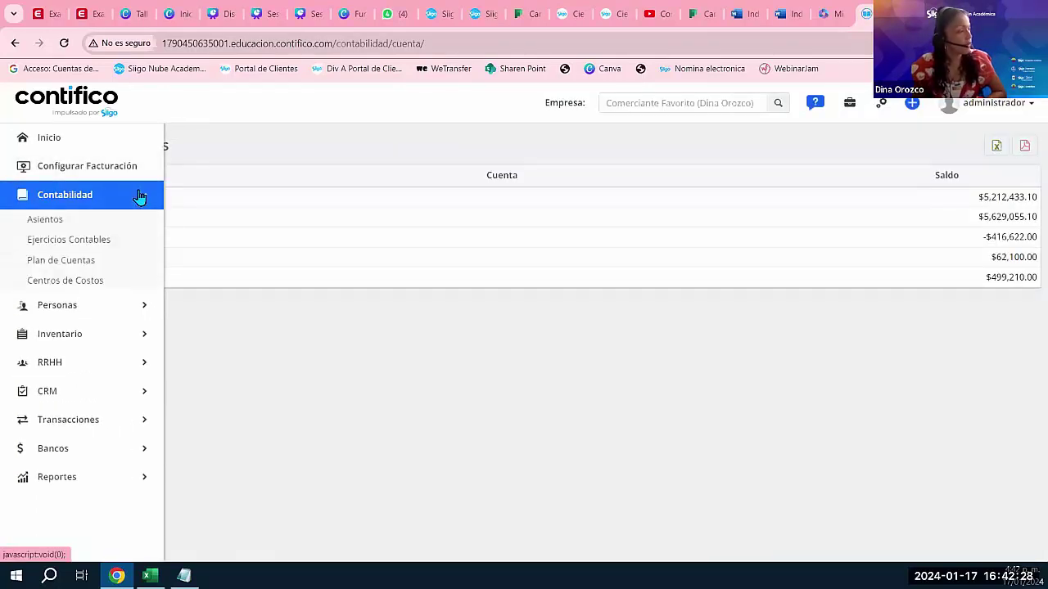
click(64, 264)
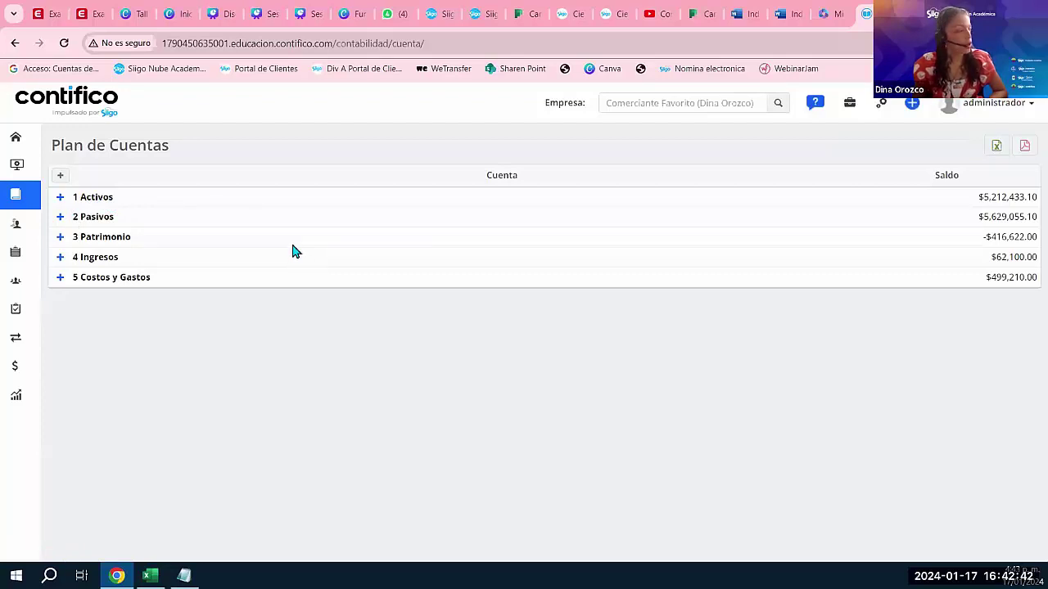
Expand the whole chart of accounts to view its subaccounts, and collapse it back to the five main groups.
click(61, 179)
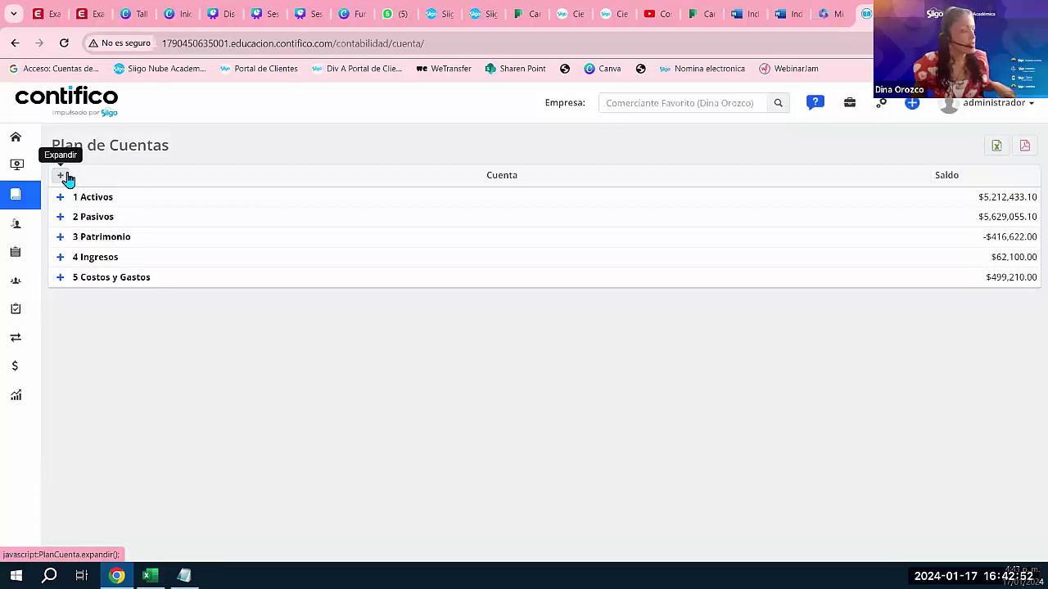
click(60, 177)
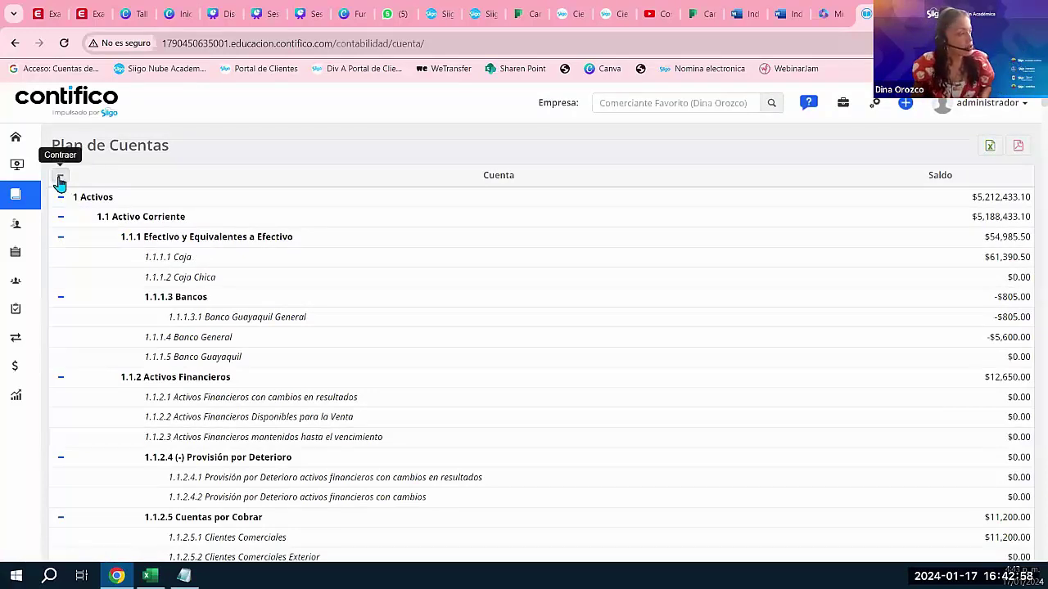
click(60, 180)
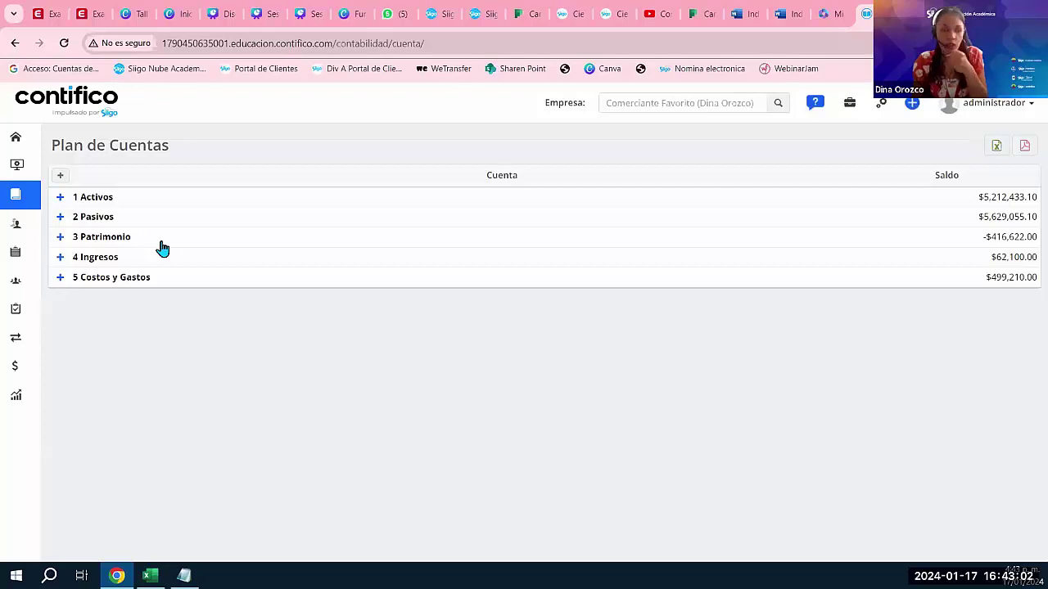
click(60, 176)
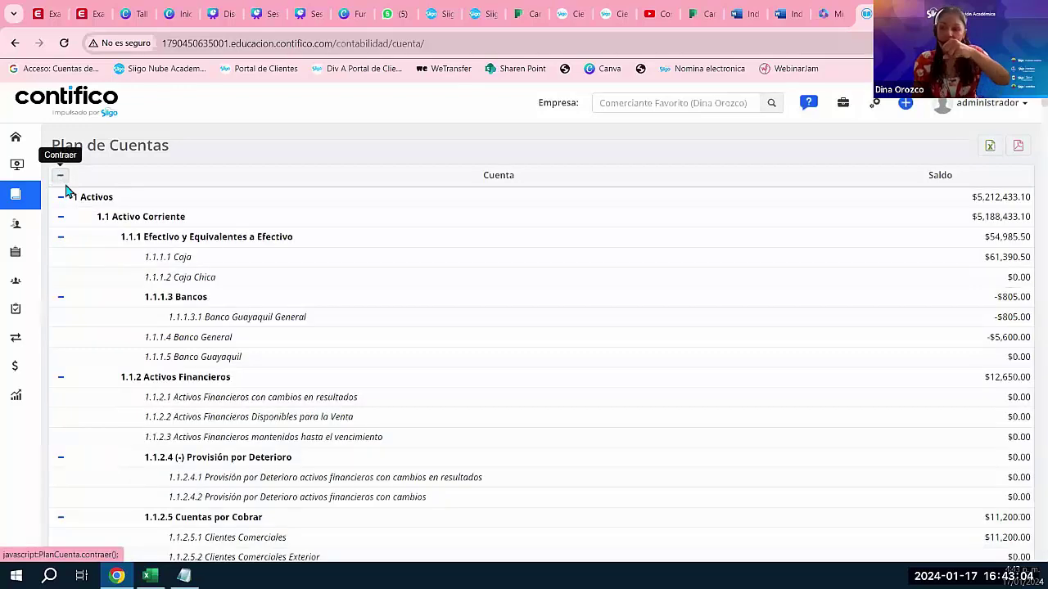
click(61, 178)
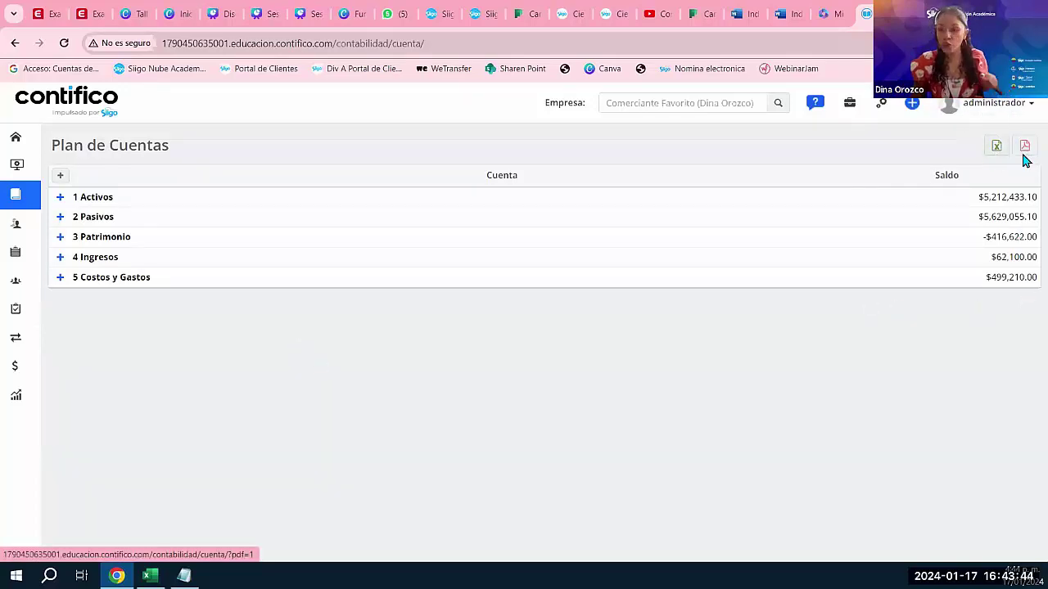
Try to export the collapsed chart of accounts to Excel and PDF, returning to the accounts page after each attempt.
click(998, 158)
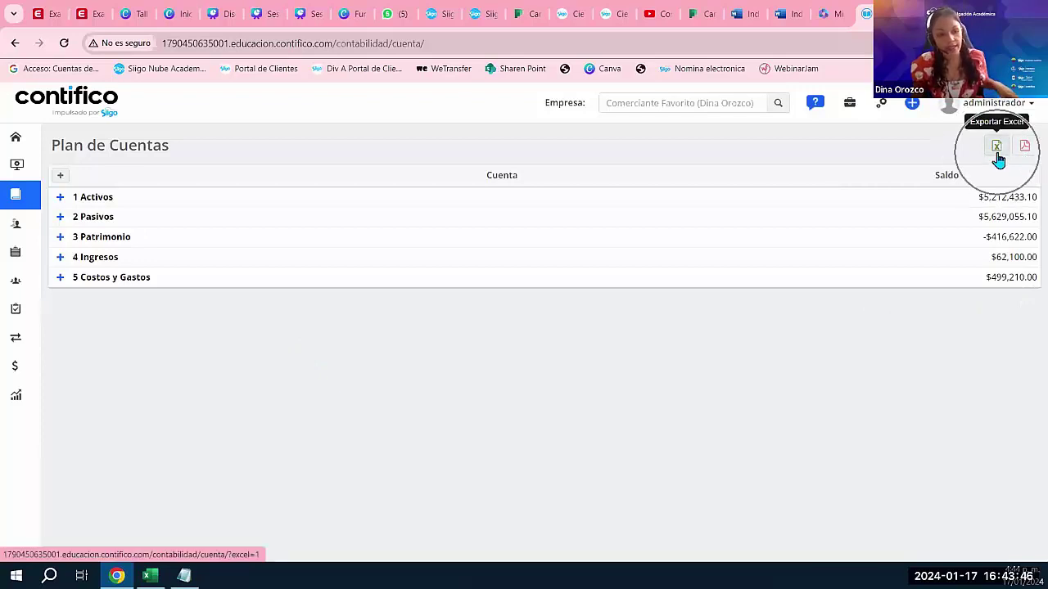
click(1022, 161)
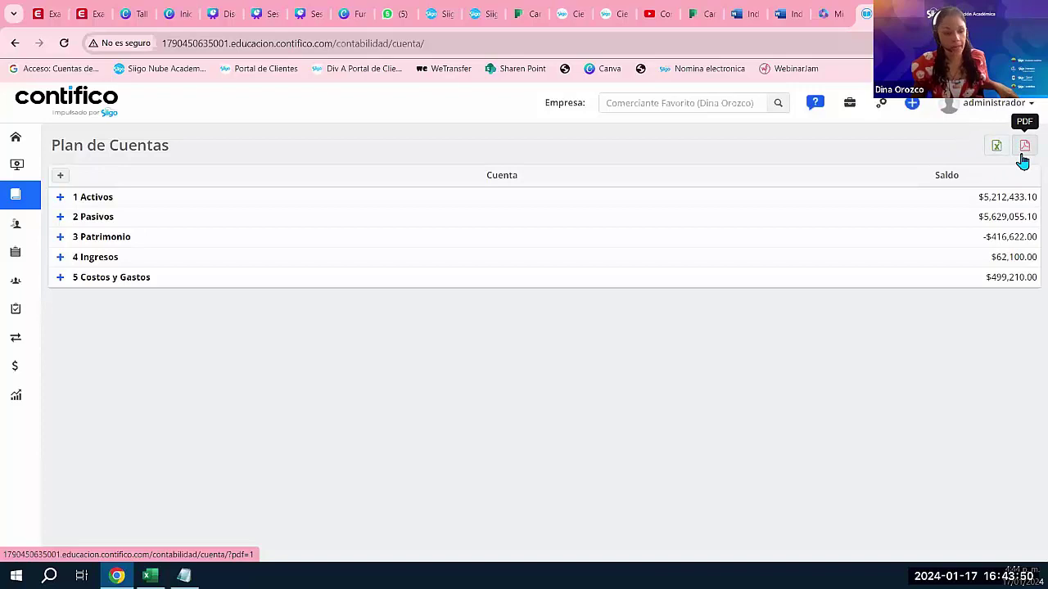
click(998, 147)
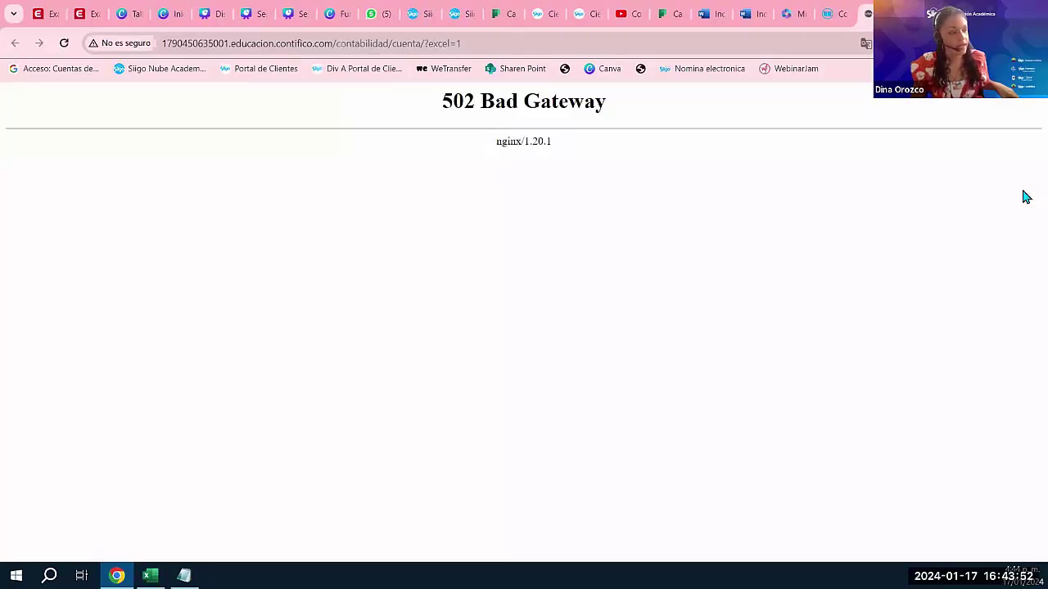
click(838, 16)
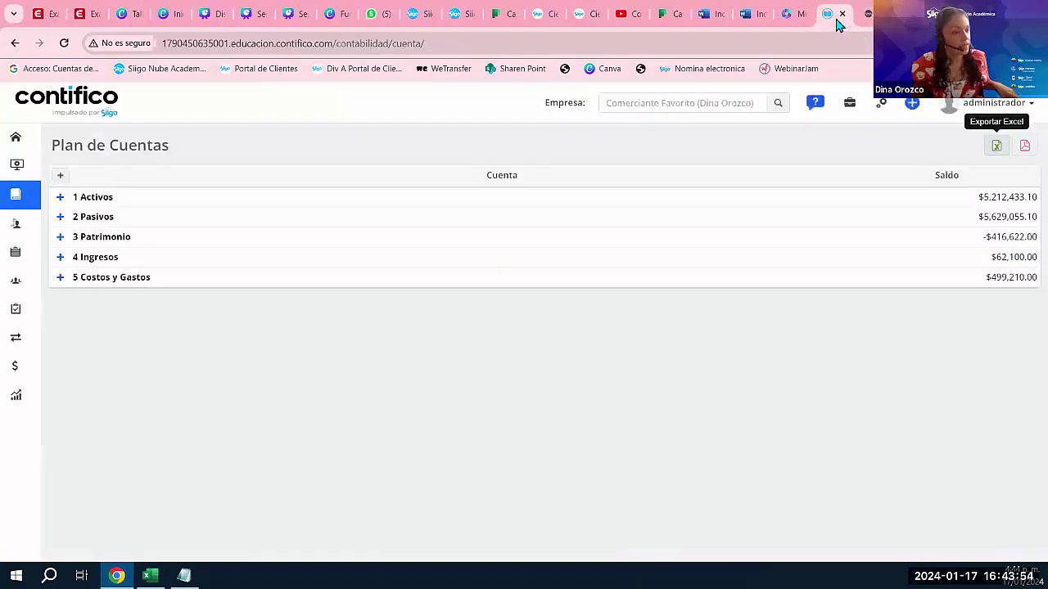
click(1023, 146)
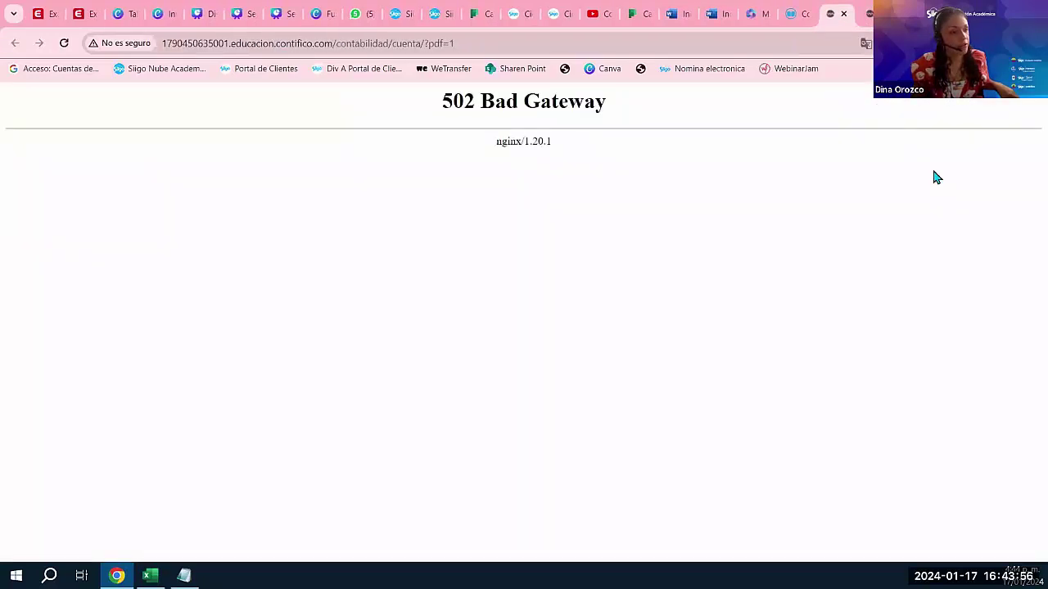
click(798, 16)
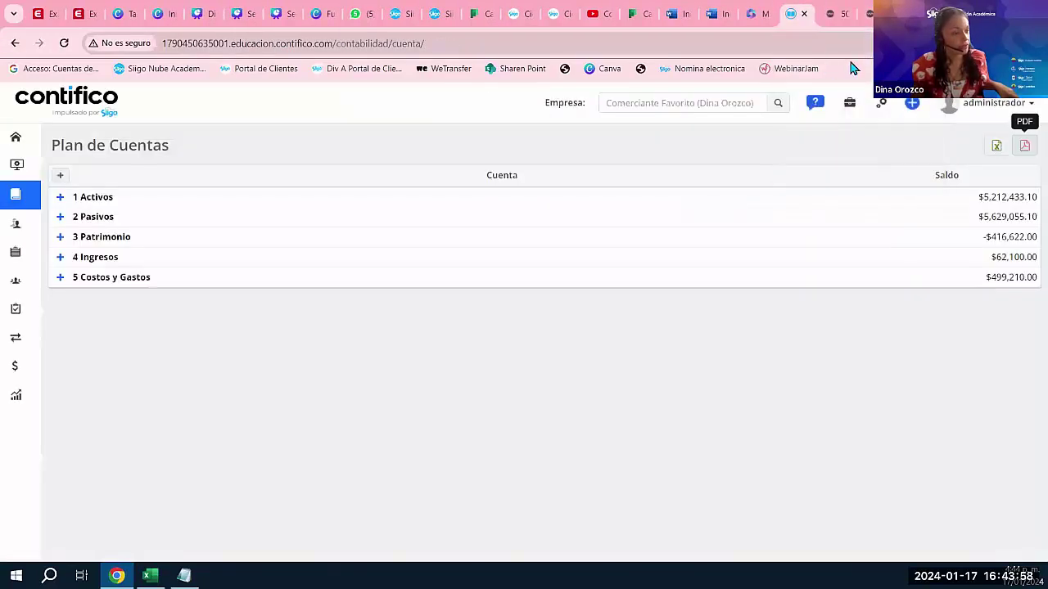
click(997, 146)
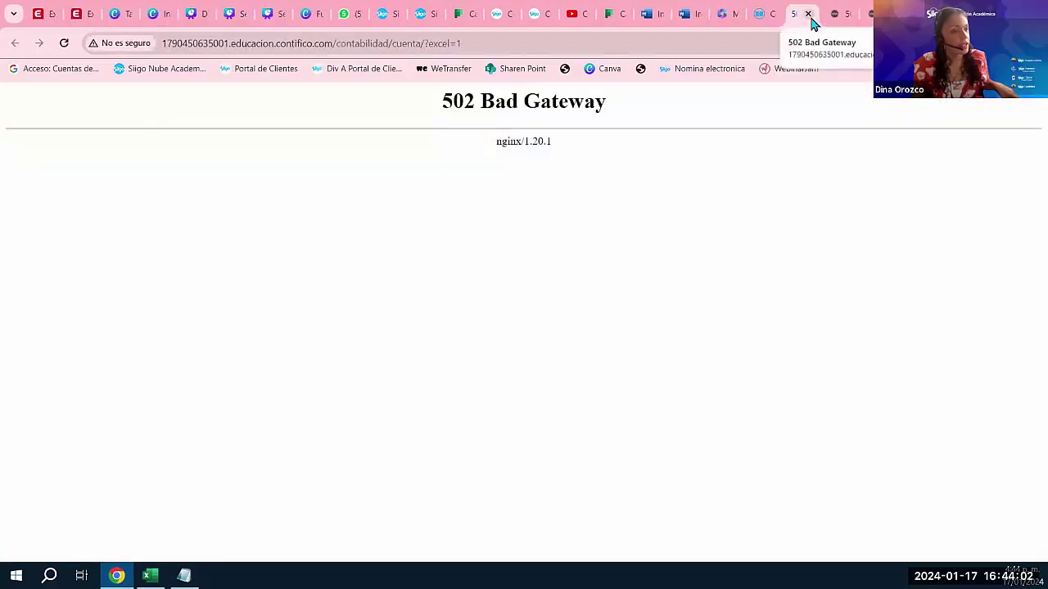
click(808, 15)
Expand all levels of the chart of accounts and try to export the expanded list to Excel.
click(60, 176)
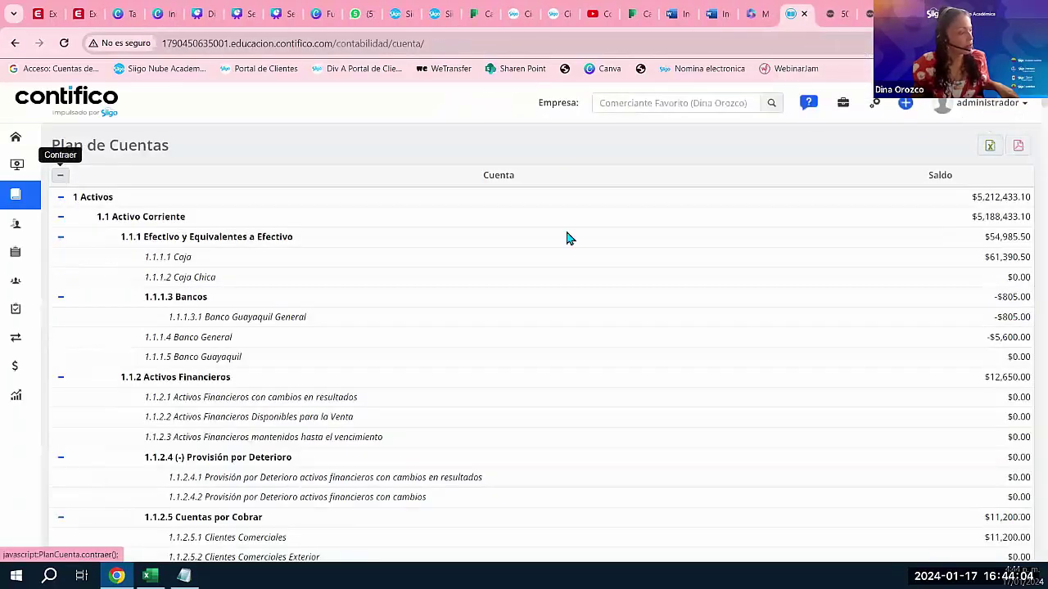
click(989, 145)
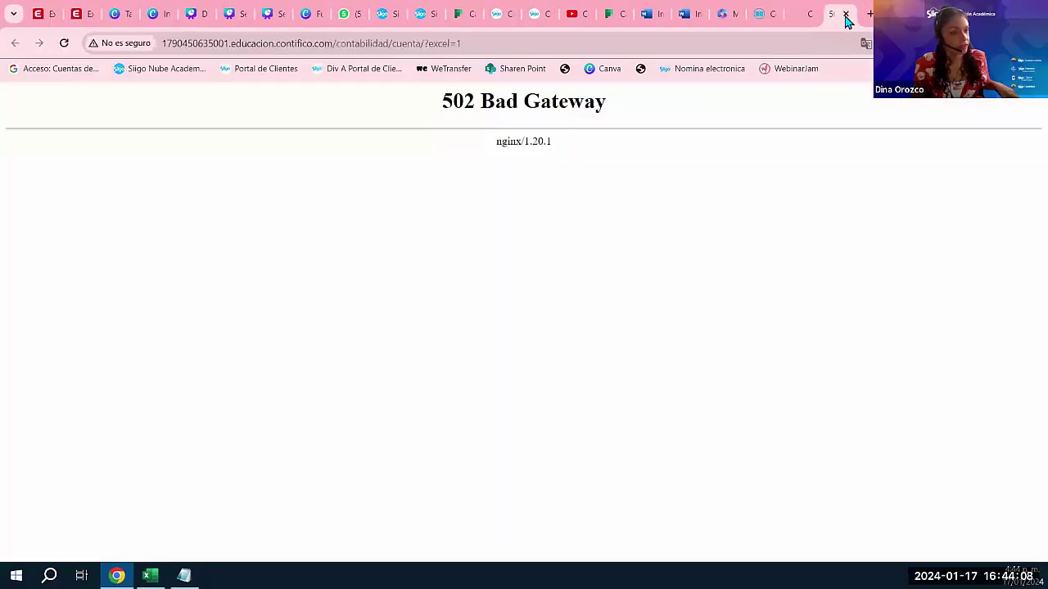
click(847, 16)
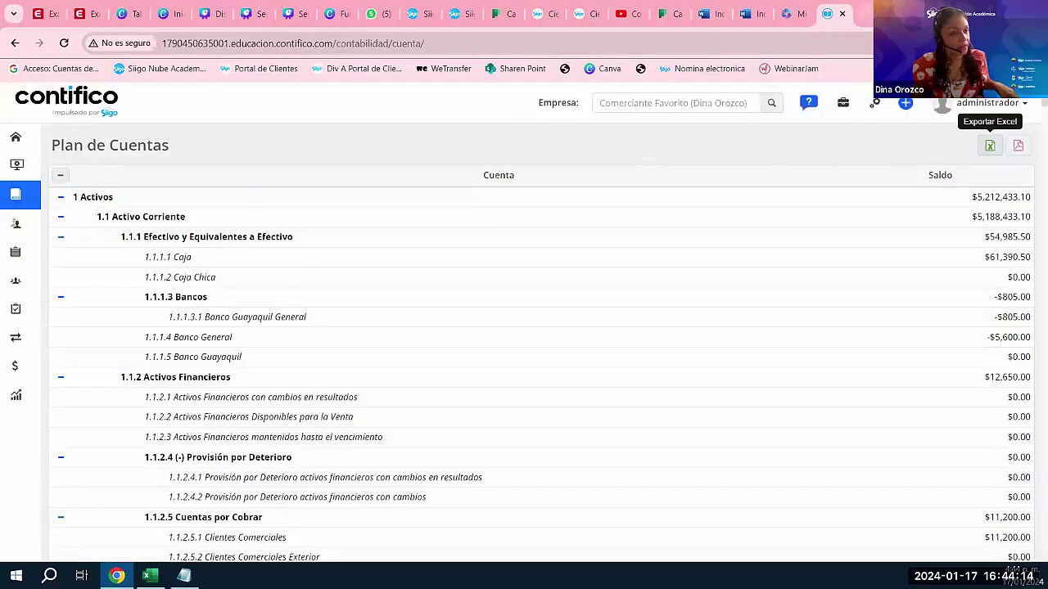
click(871, 16)
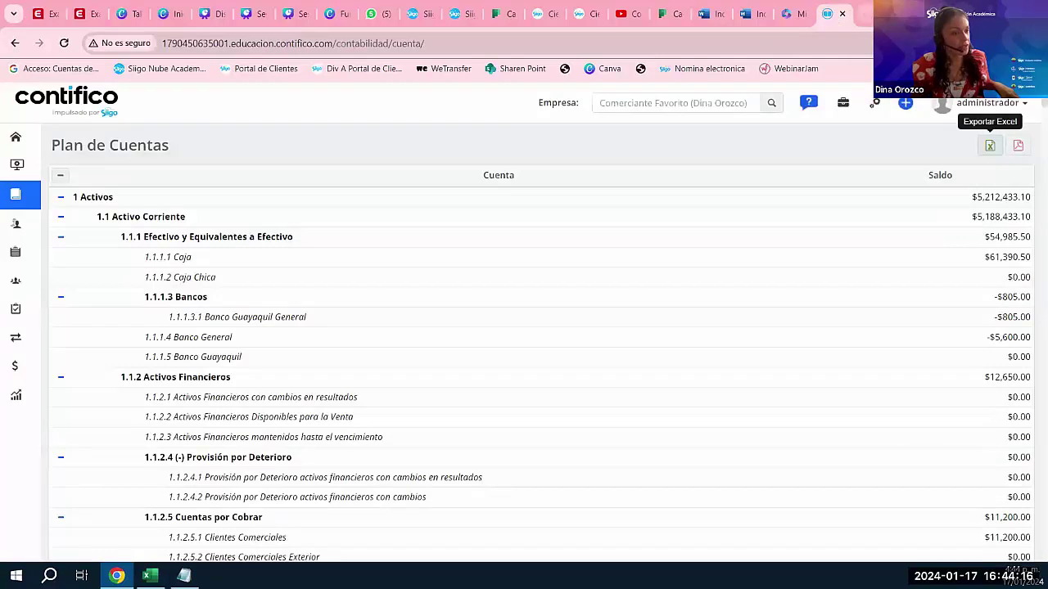
Retry the Excel export of the expanded chart of accounts, going back to the accounts page between attempts.
click(990, 145)
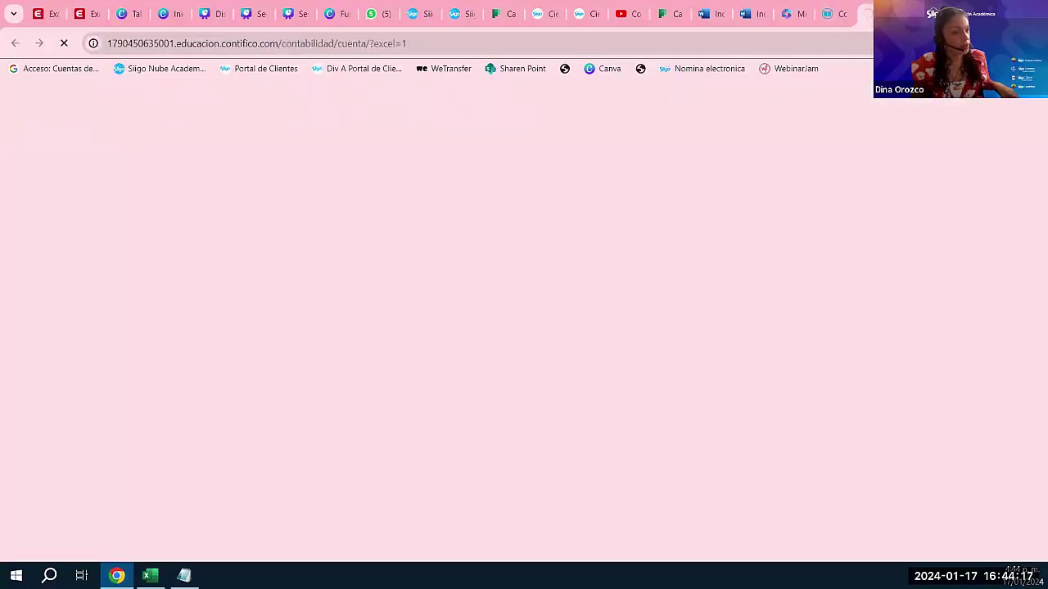
click(833, 18)
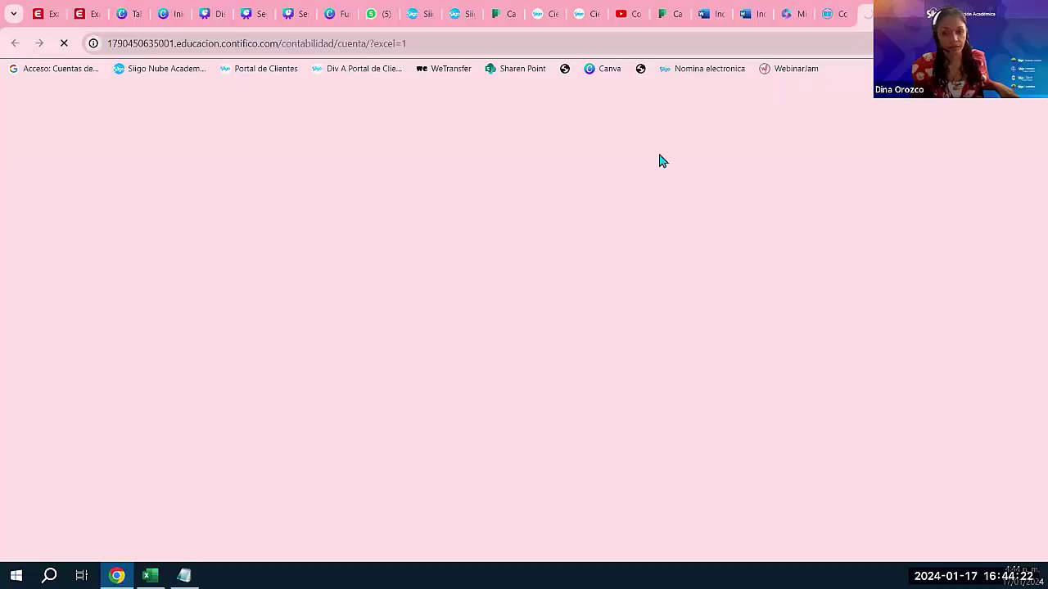
click(834, 16)
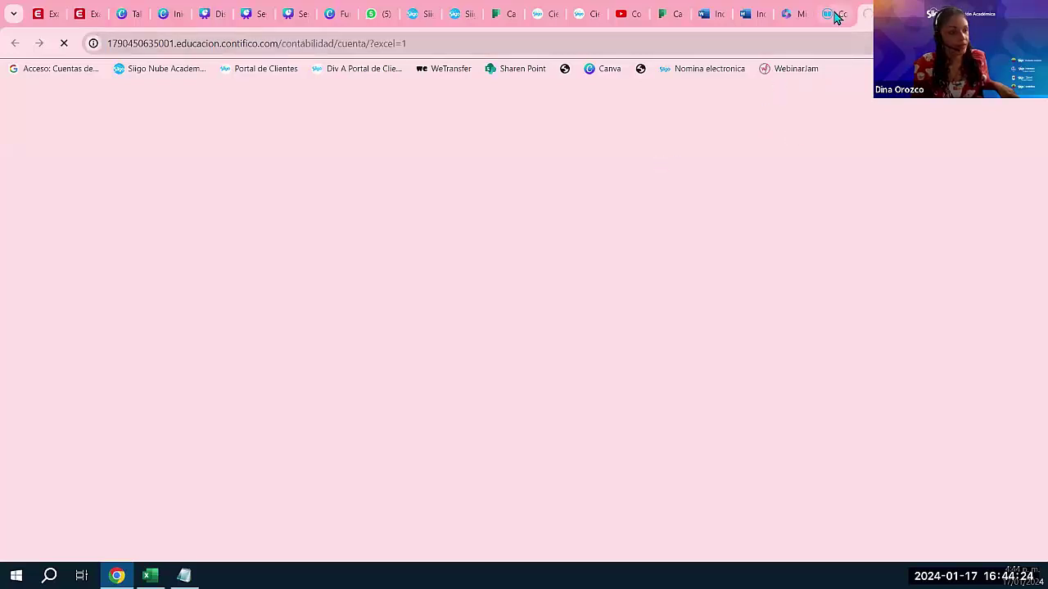
click(837, 17)
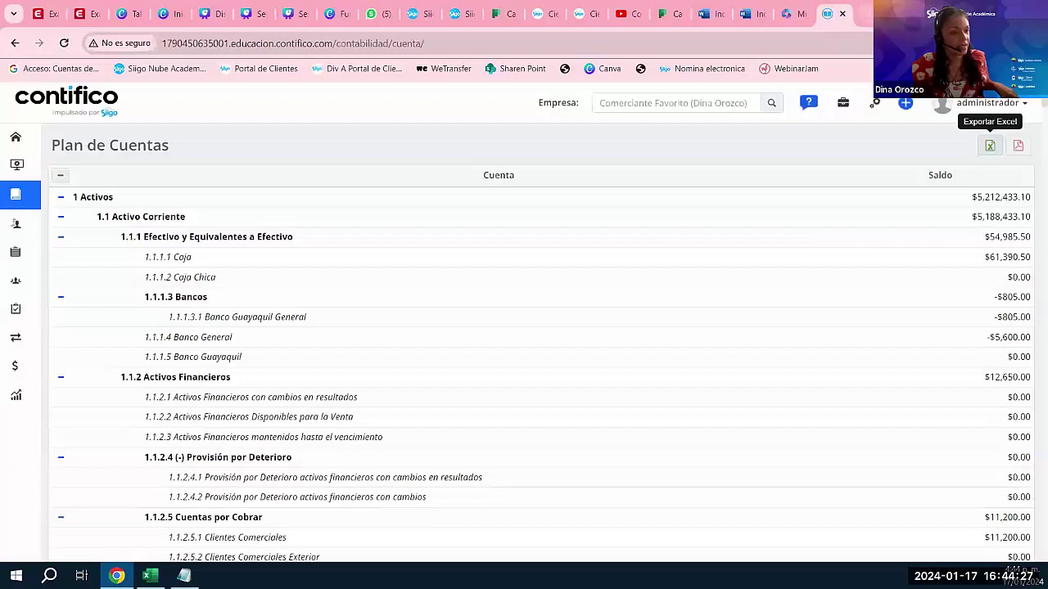
click(1005, 42)
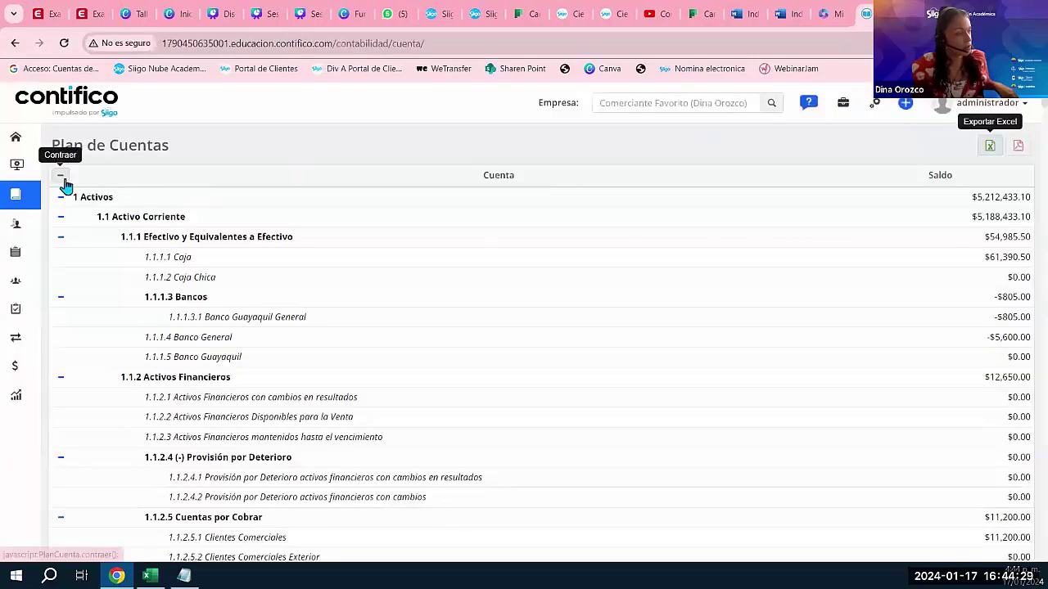
click(65, 182)
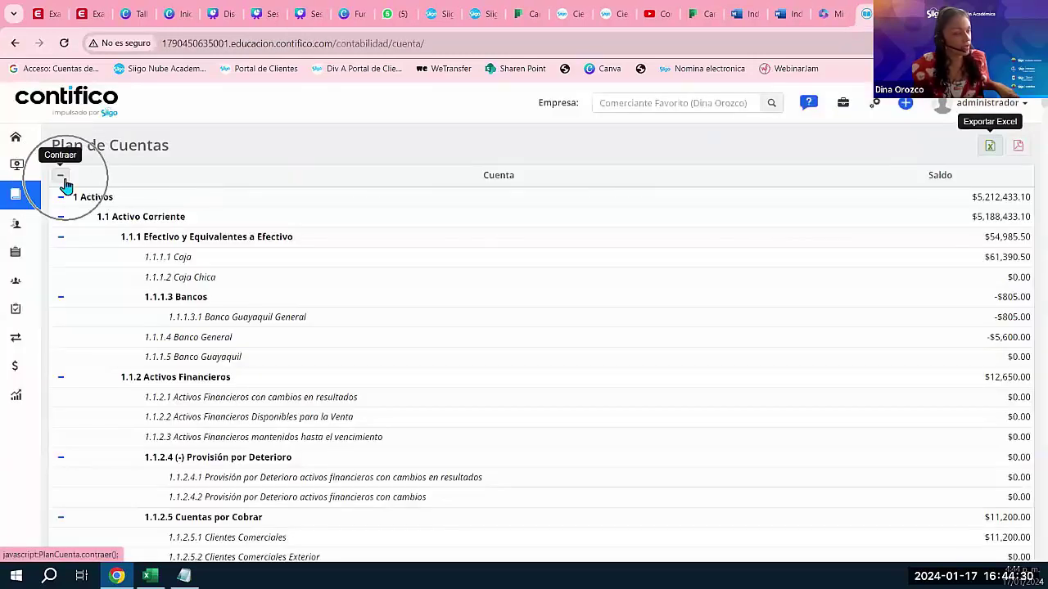
click(989, 146)
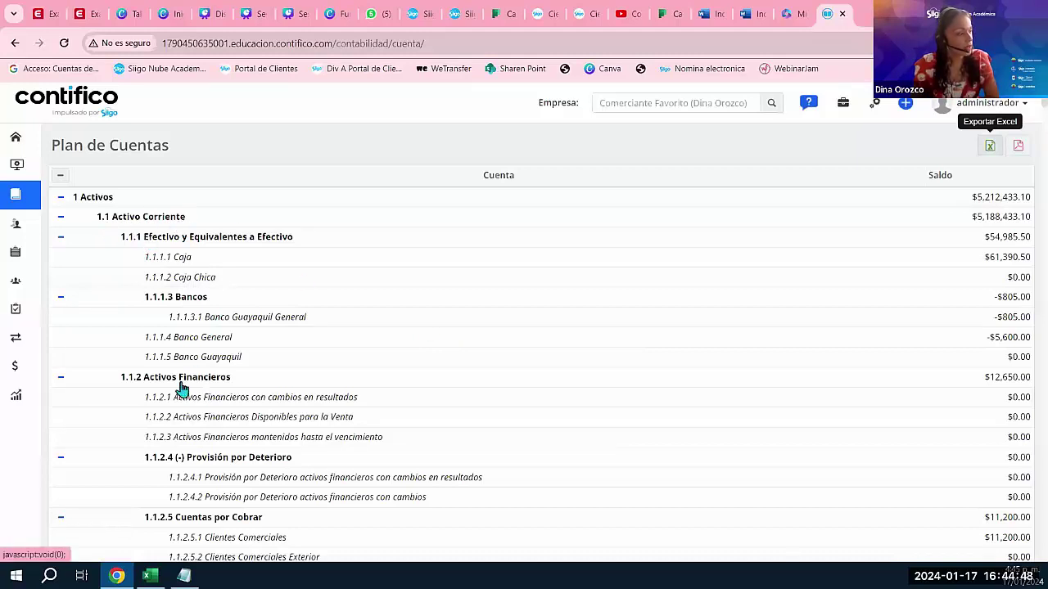
Review the expanded asset accounts from Efectivo y Equivalentes a Efectivo through Inventario.
scroll(207, 397, down, 3)
scroll(231, 333, down, 2)
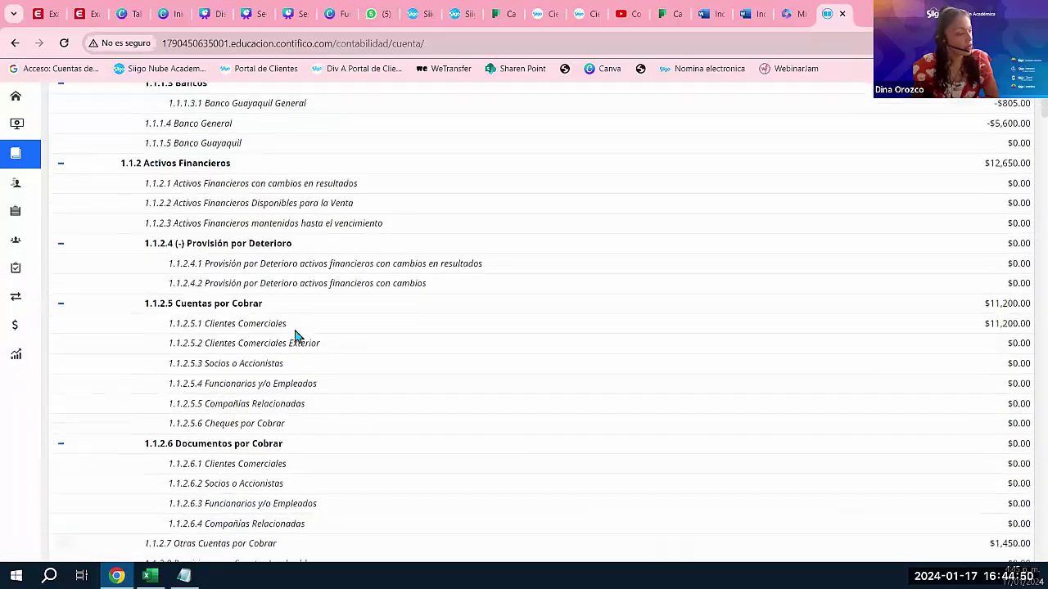
scroll(266, 352, down, 1)
scroll(292, 407, down, 6)
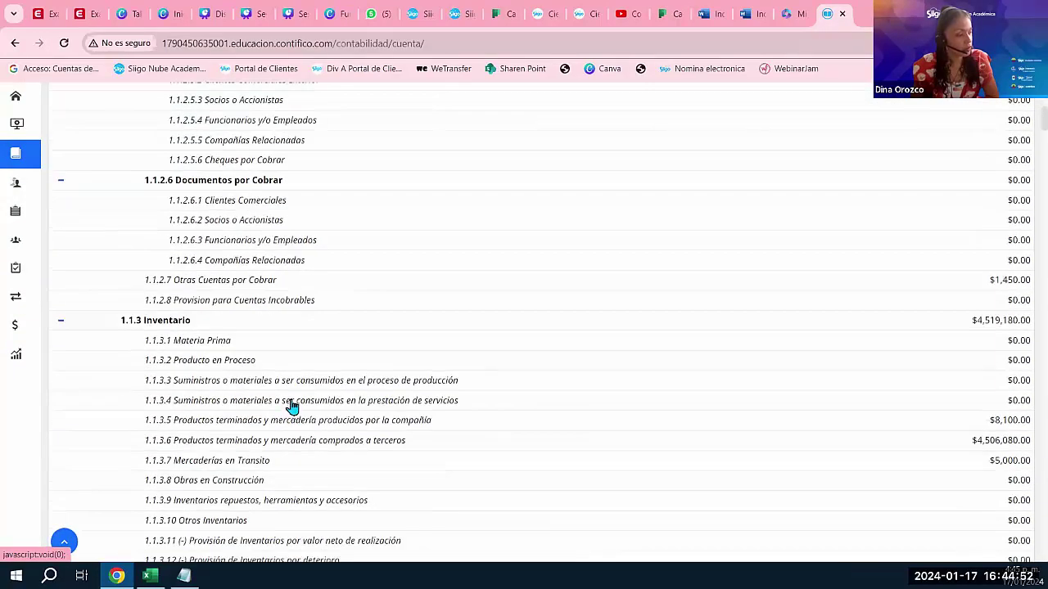
scroll(311, 417, up, 4)
scroll(327, 422, up, 5)
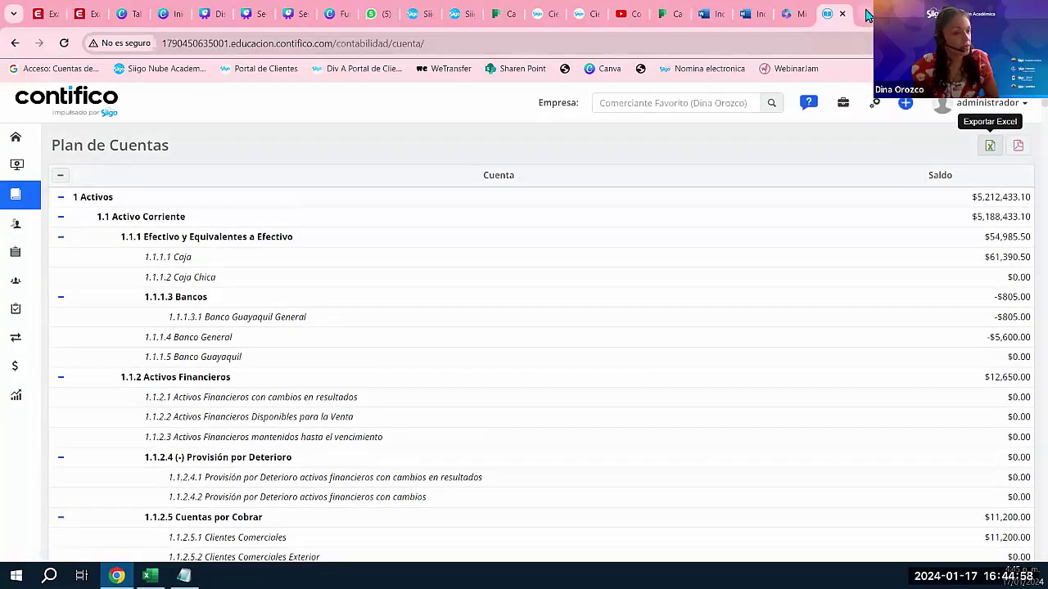
key(F5)
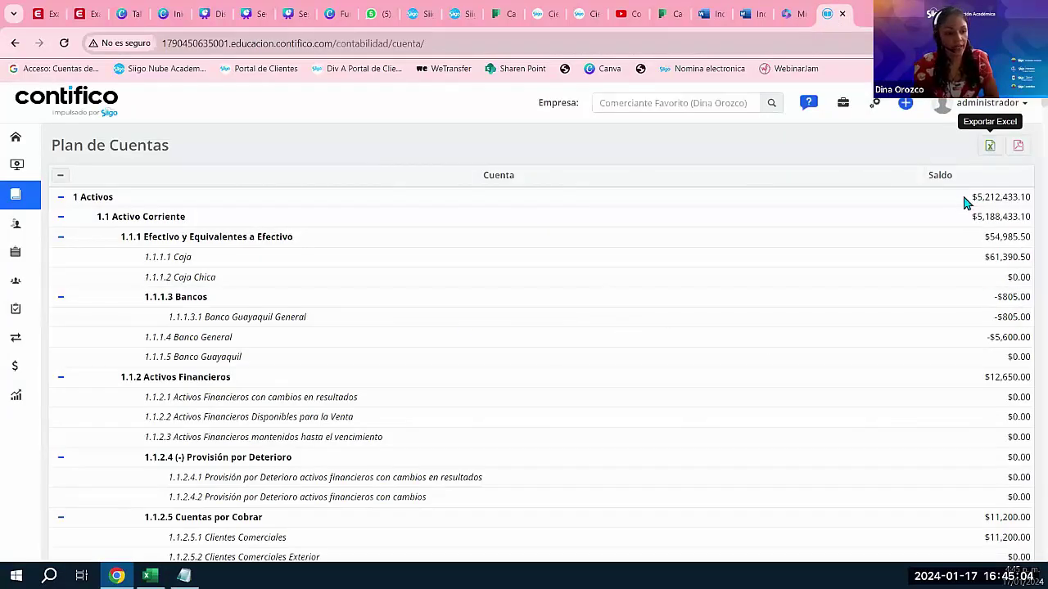
Examine the Saldo amounts of Activos, Activo Corriente and account 1.1.2.1 Activos Financieros con cambios en resultados.
drag(966, 197, 1026, 196)
drag(968, 218, 1023, 220)
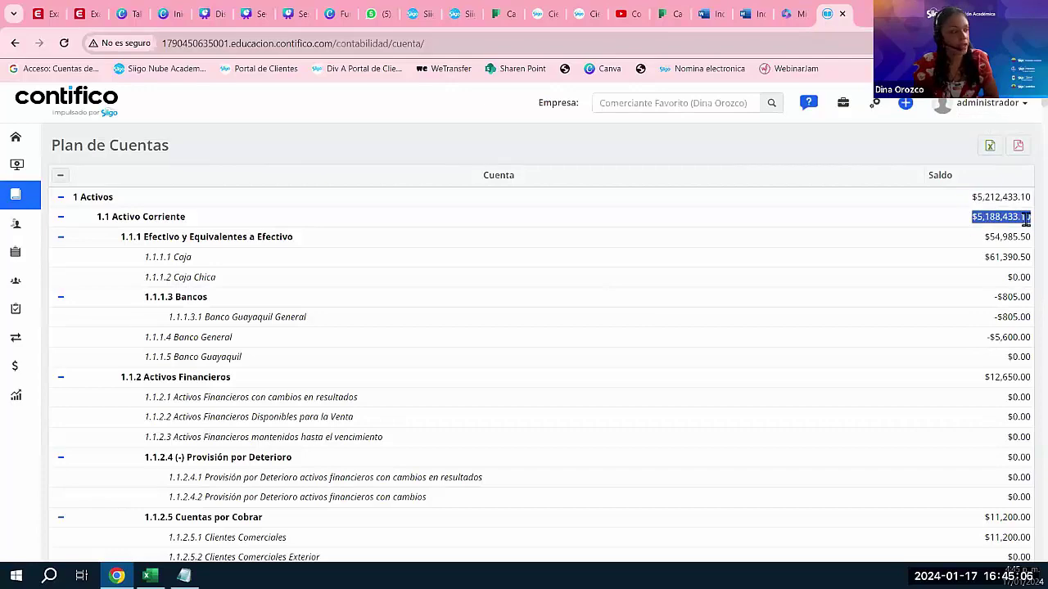
scroll(955, 357, down, 3)
scroll(955, 356, up, 1)
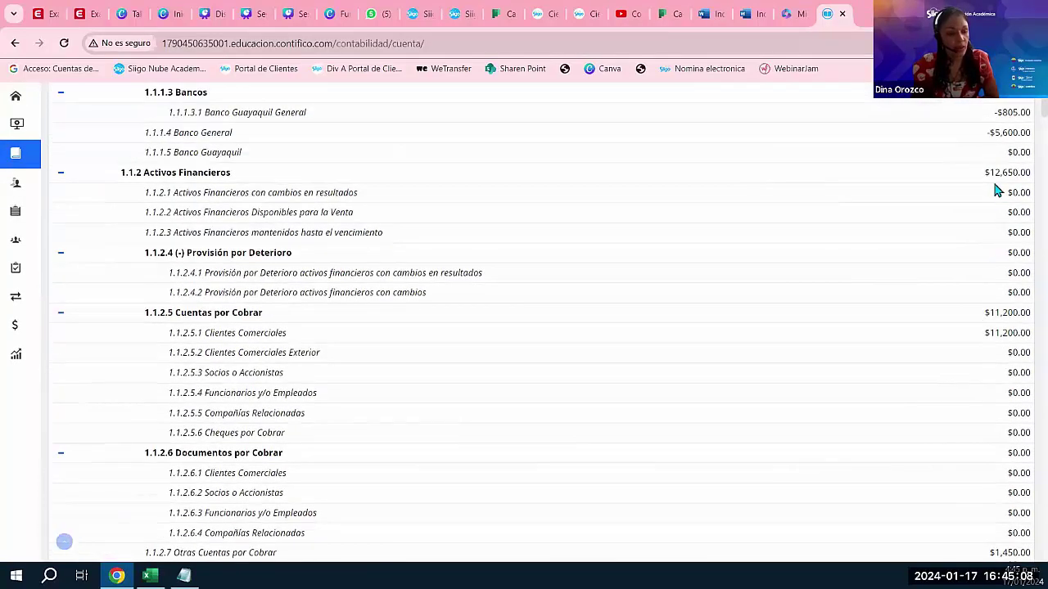
drag(997, 191, 1009, 190)
triple_click(1019, 192)
click(1018, 199)
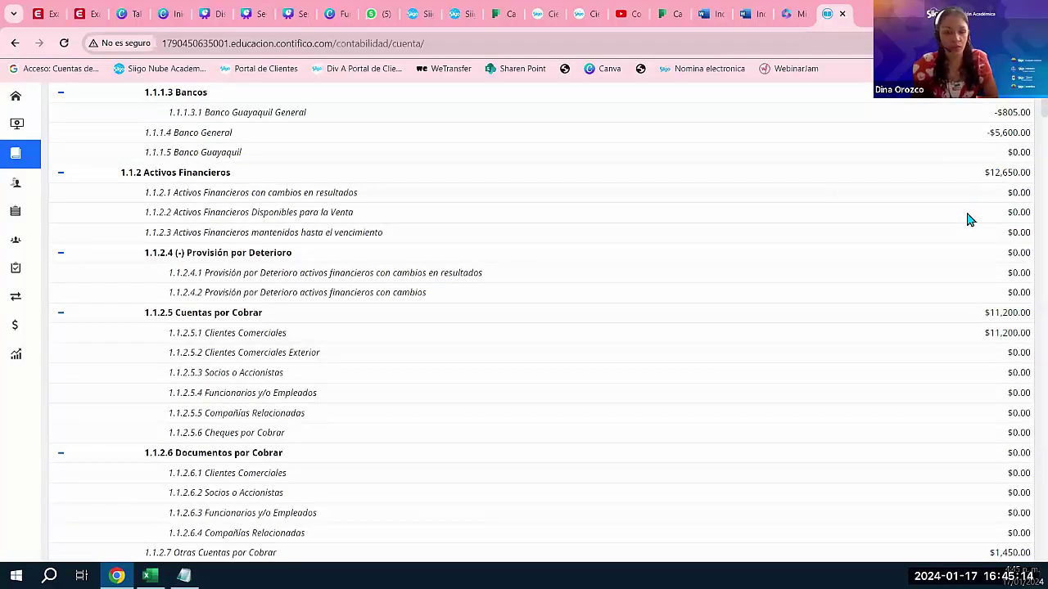
drag(1006, 192, 1023, 199)
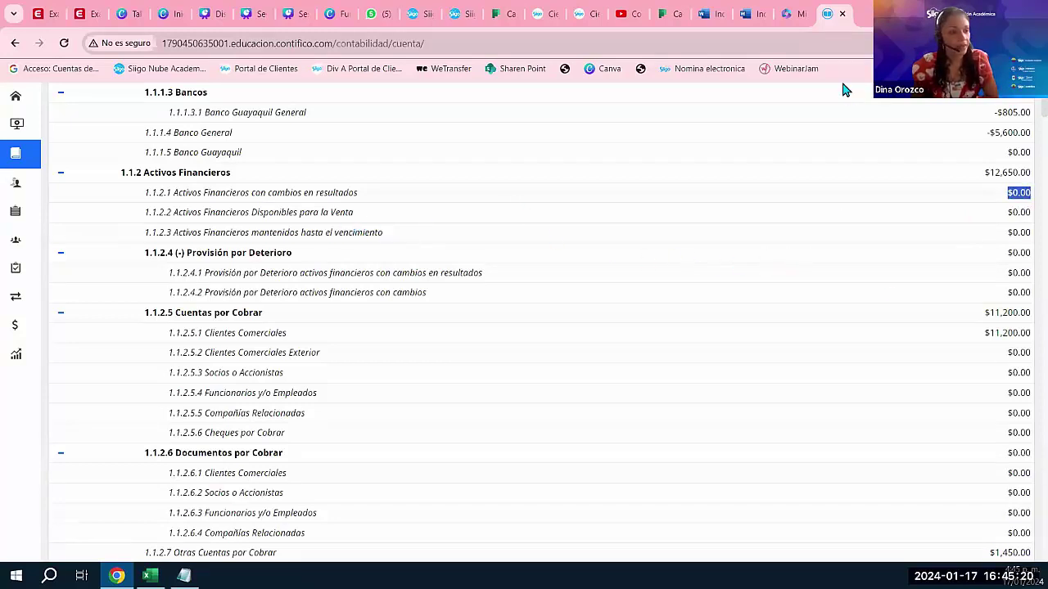
Run the Excel export of the chart of accounts once more, alternating between the loading export and the accounts page until the file downloads.
scroll(975, 260, up, 3)
click(992, 145)
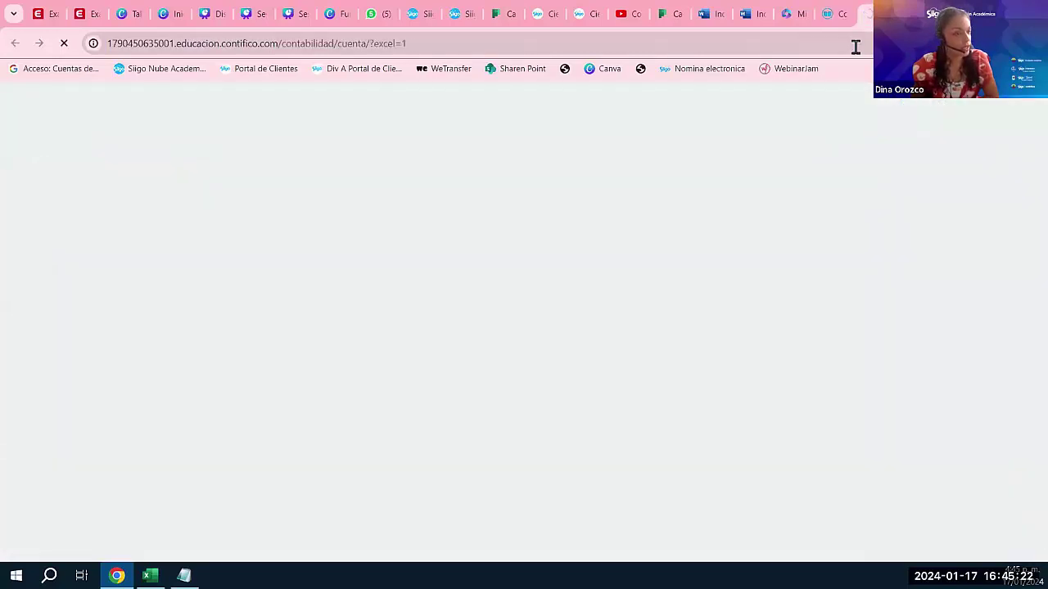
click(830, 15)
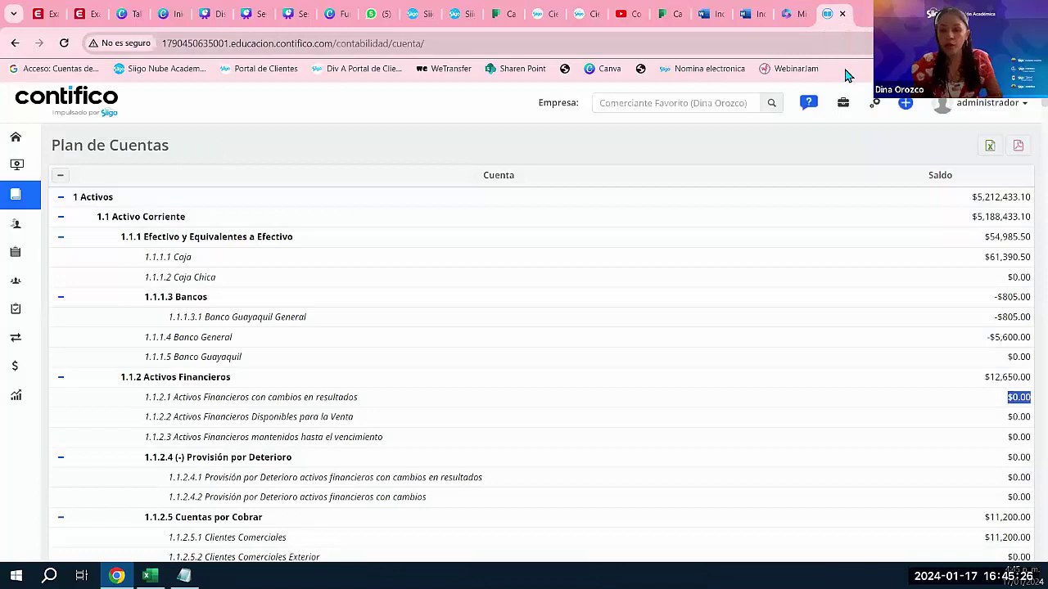
click(859, 14)
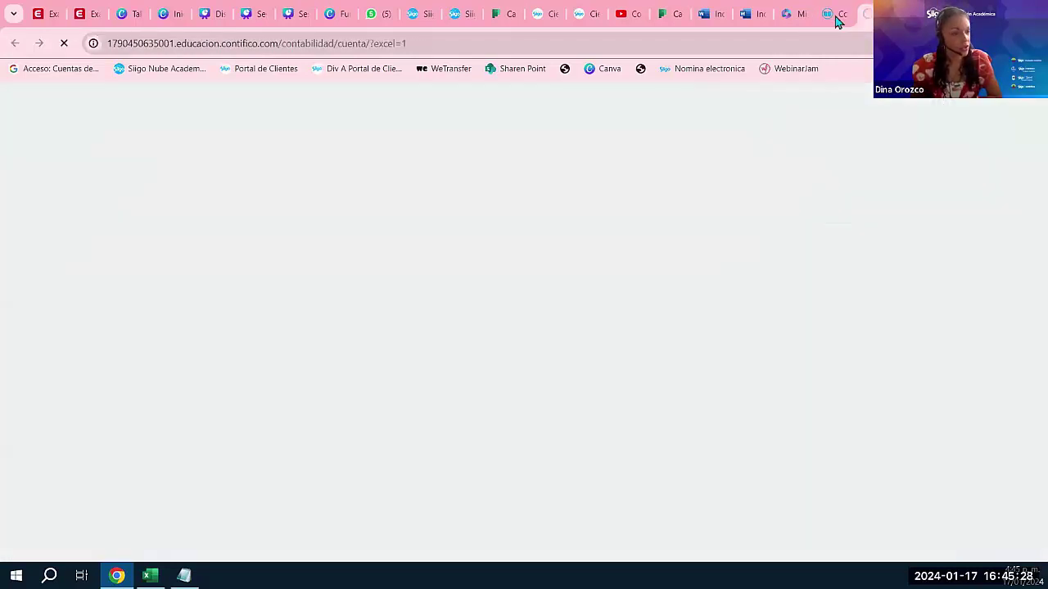
click(831, 15)
scroll(999, 323, down, 2)
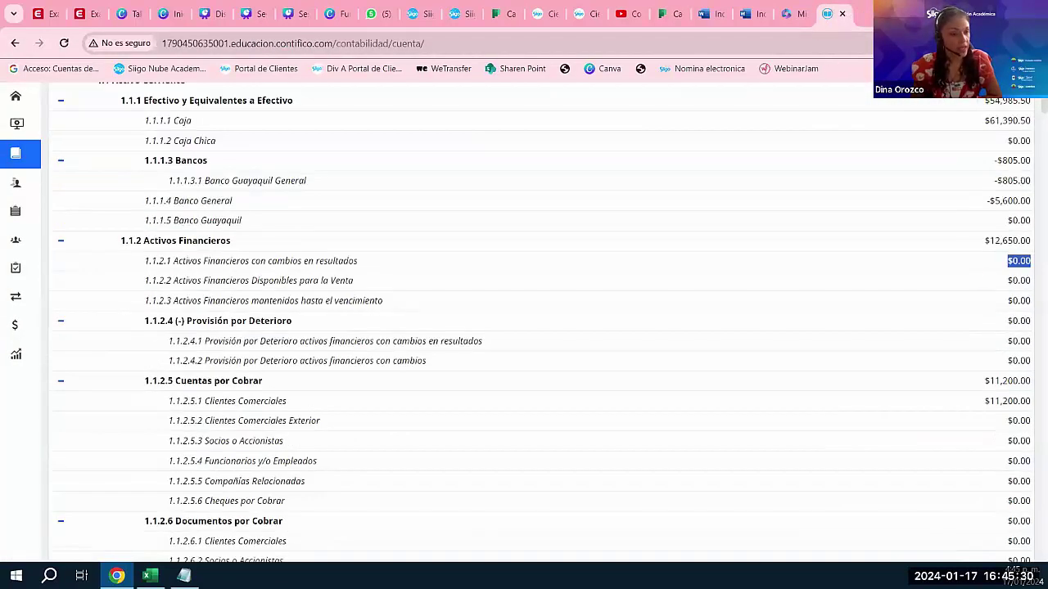
click(870, 18)
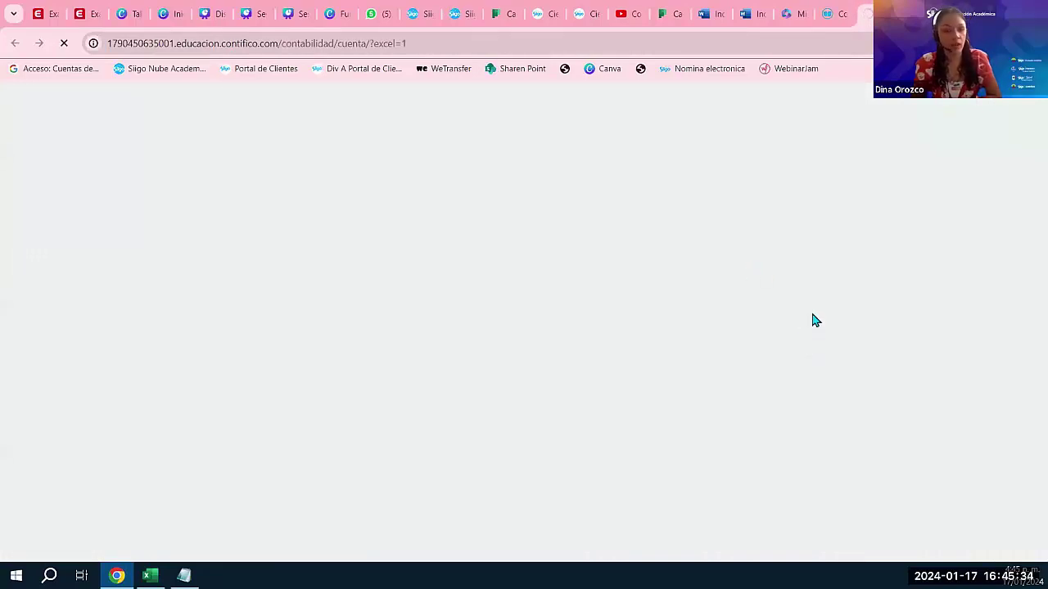
click(835, 13)
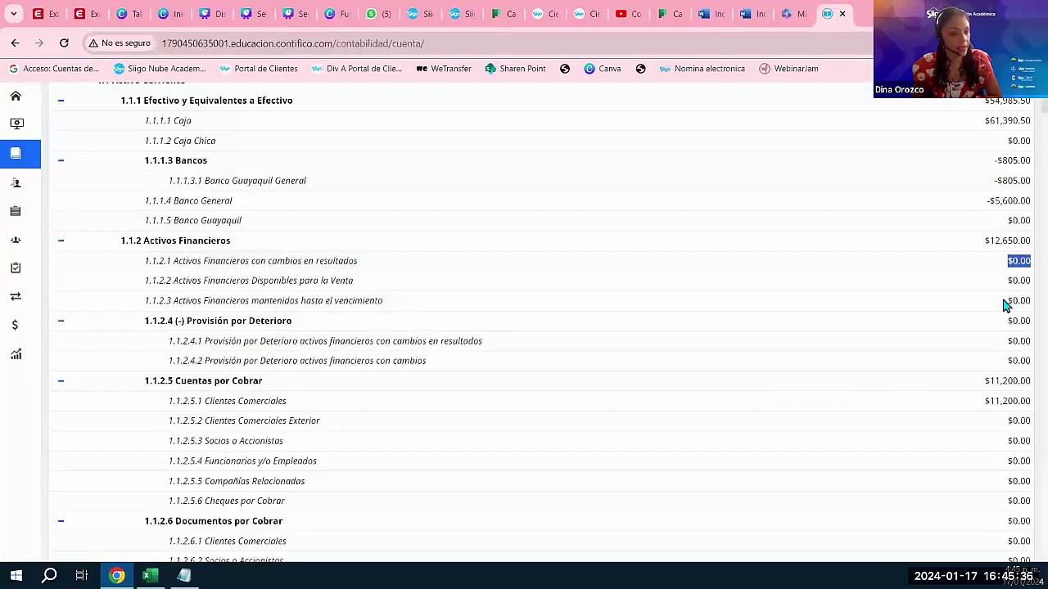
scroll(983, 344, down, 2)
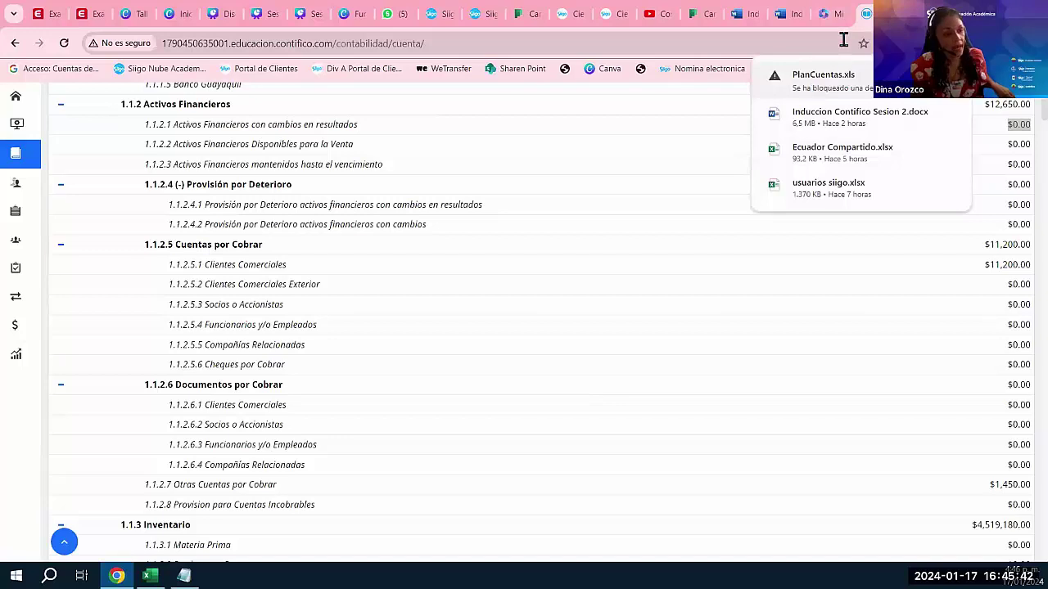
Open the downloaded PlanCuentas.xls in Excel and close the Ecuador Compartido.xlsx workbook.
mouse_move(833, 115)
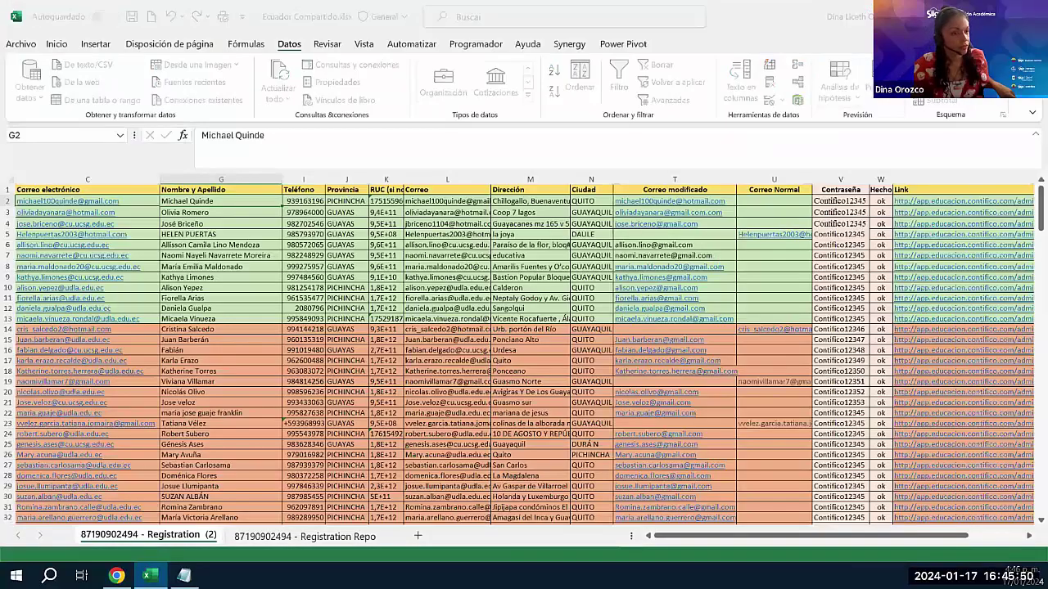
click(117, 576)
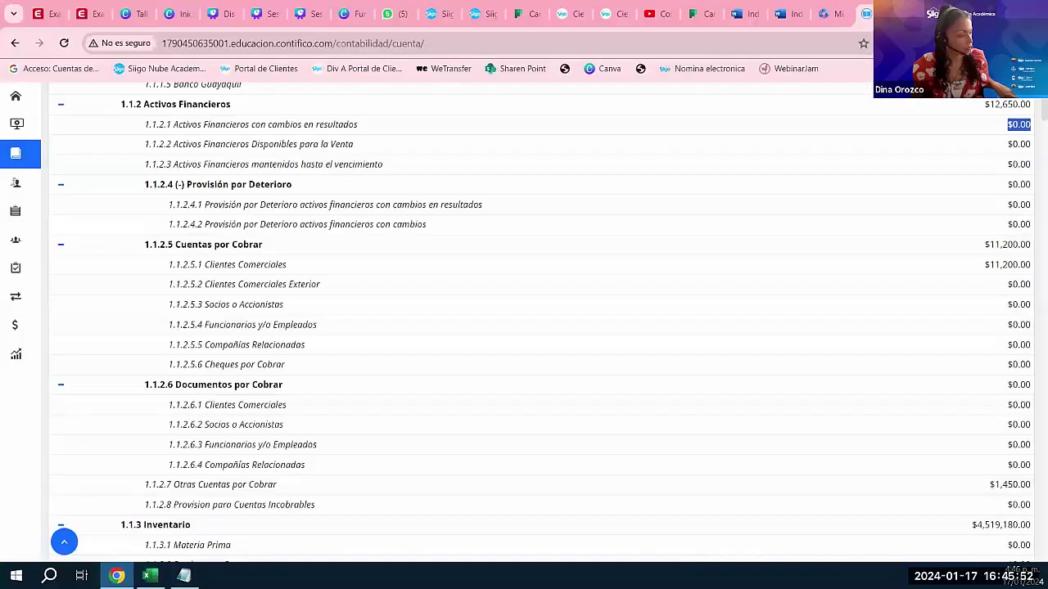
mouse_move(150, 576)
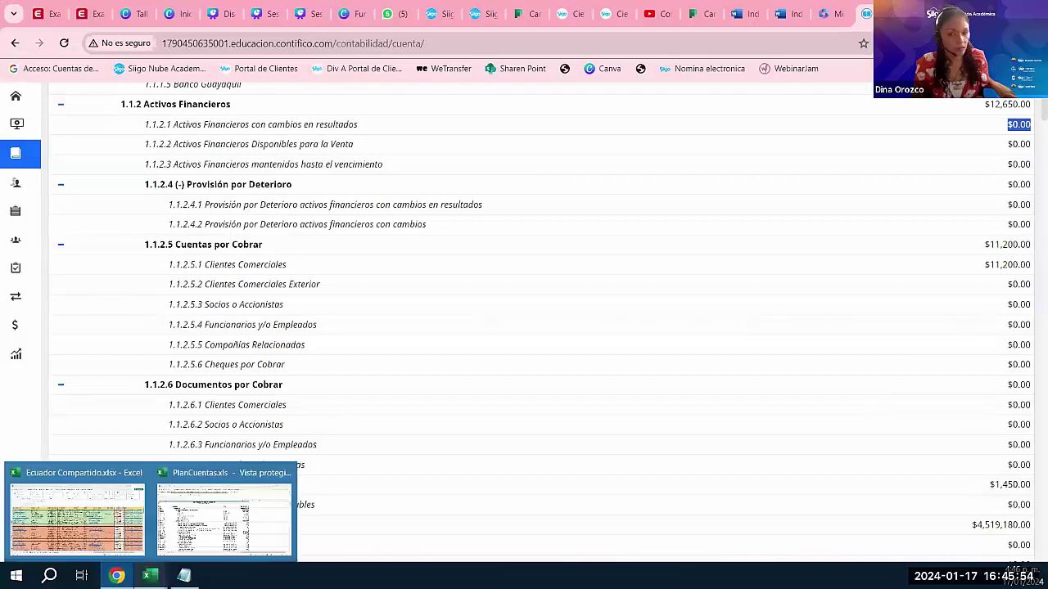
click(223, 532)
click(150, 576)
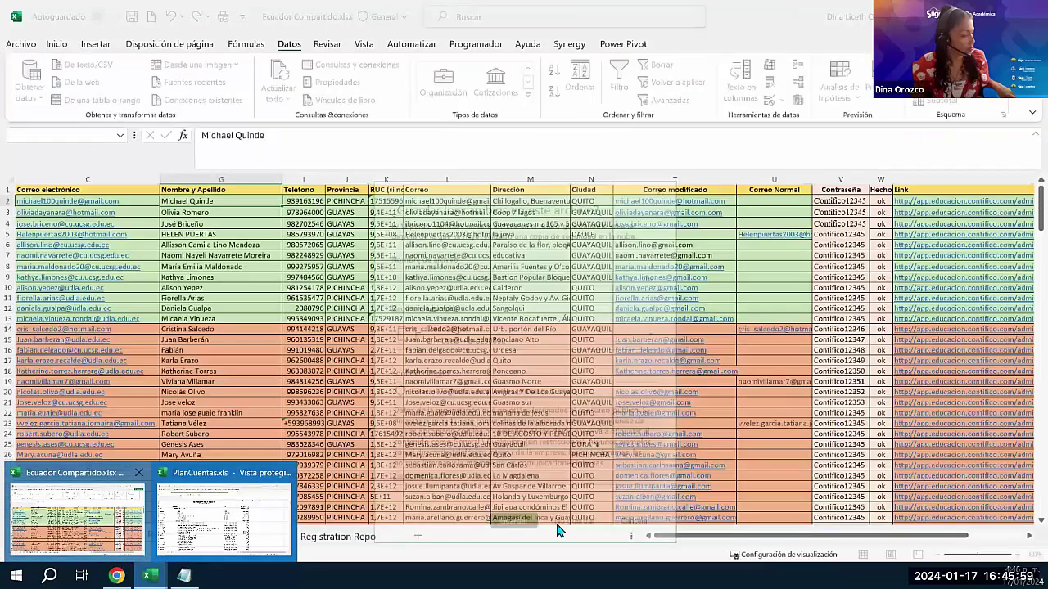
click(139, 473)
click(573, 526)
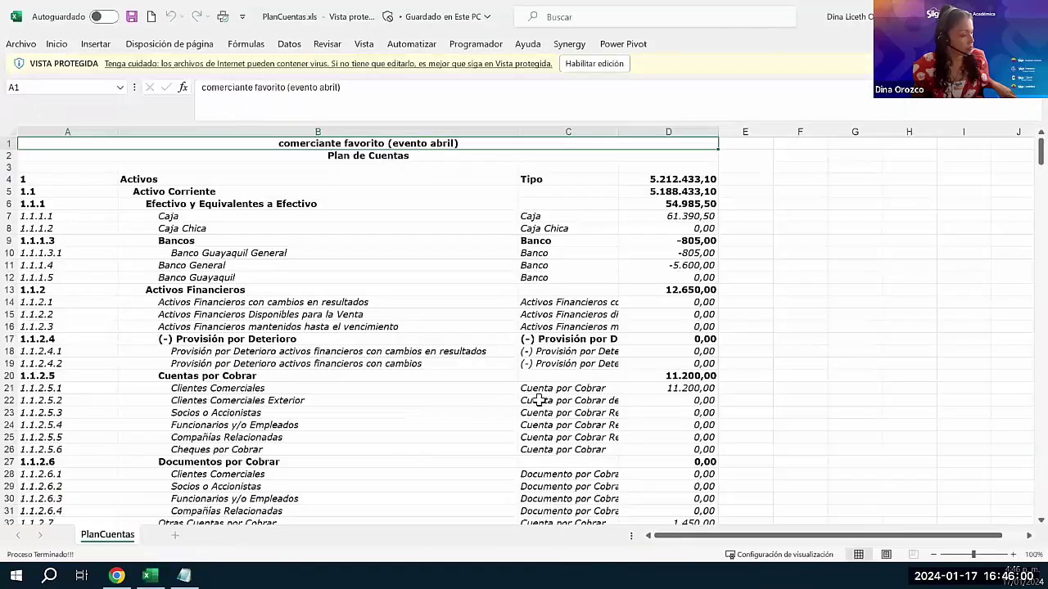
Enable editing in PlanCuentas.xls and look over its list of accounts.
click(595, 66)
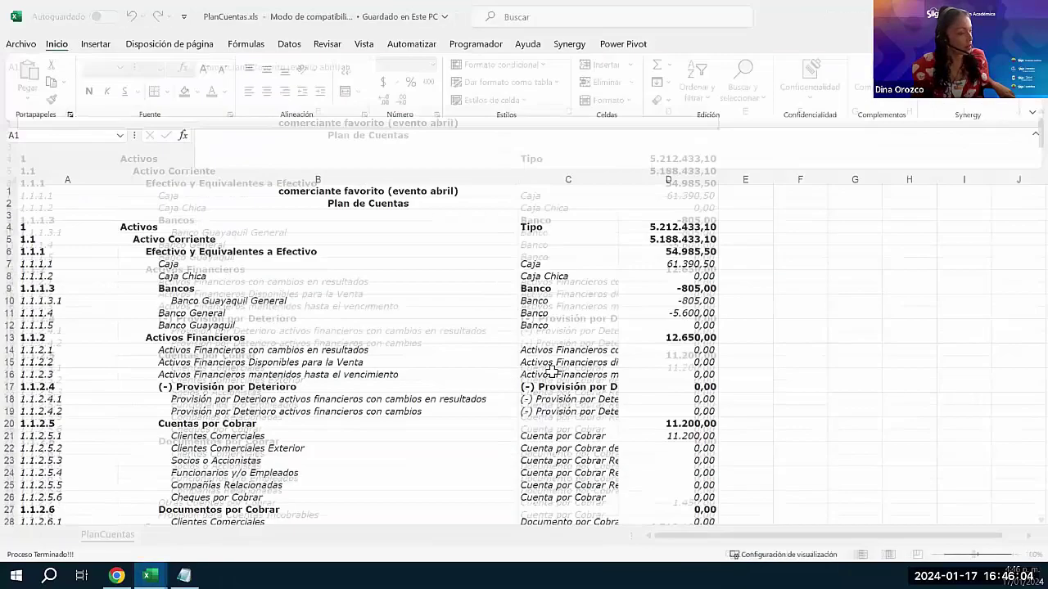
click(211, 300)
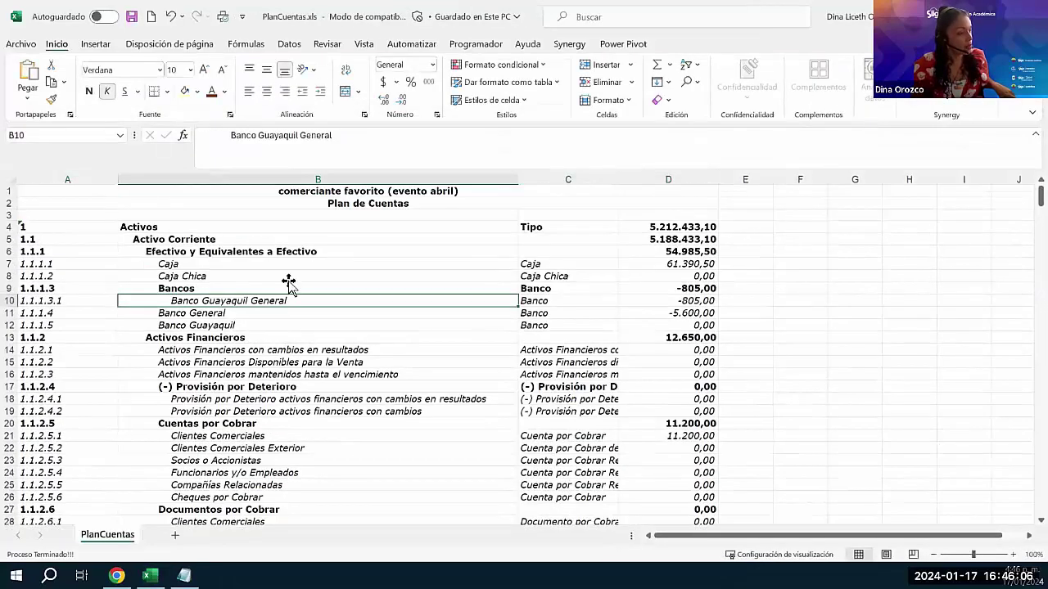
scroll(101, 544, down, 5)
Switch to the Contífico chart of accounts to compare it with the export, and return to PlanCuentas.xls in Excel.
click(117, 576)
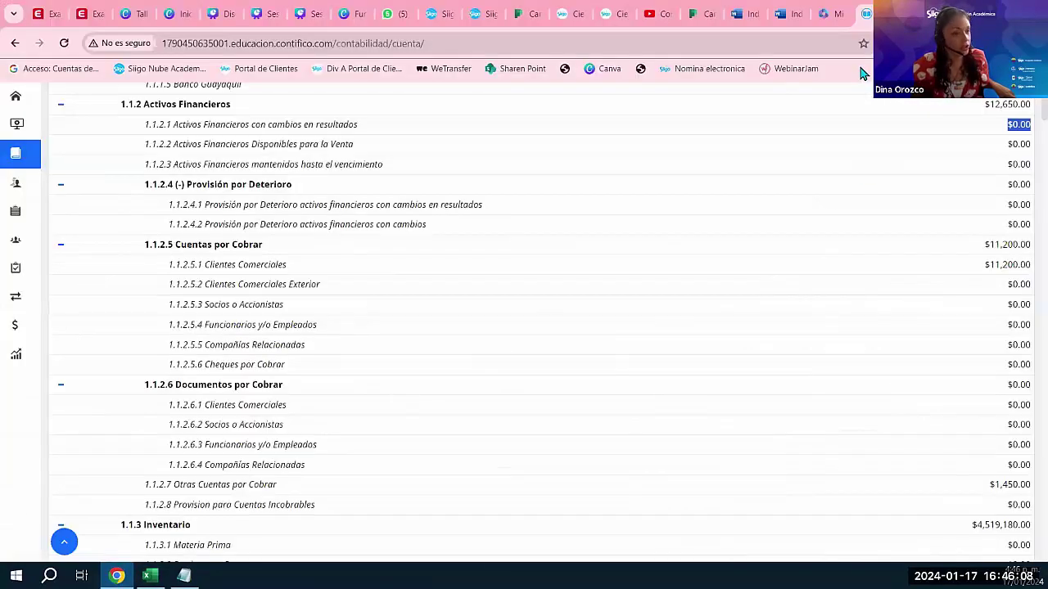
scroll(217, 246, up, 5)
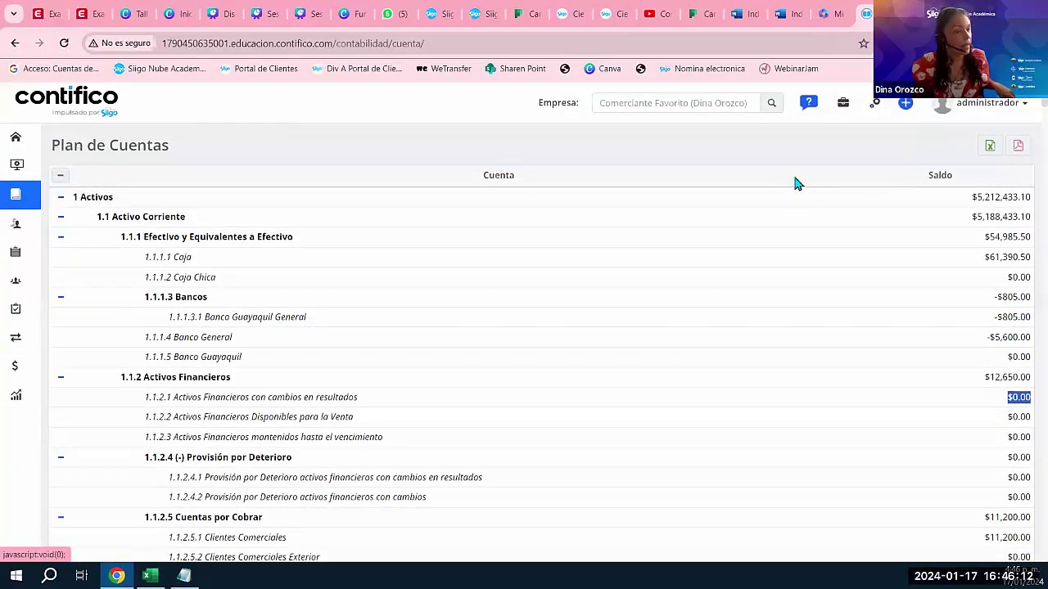
click(989, 156)
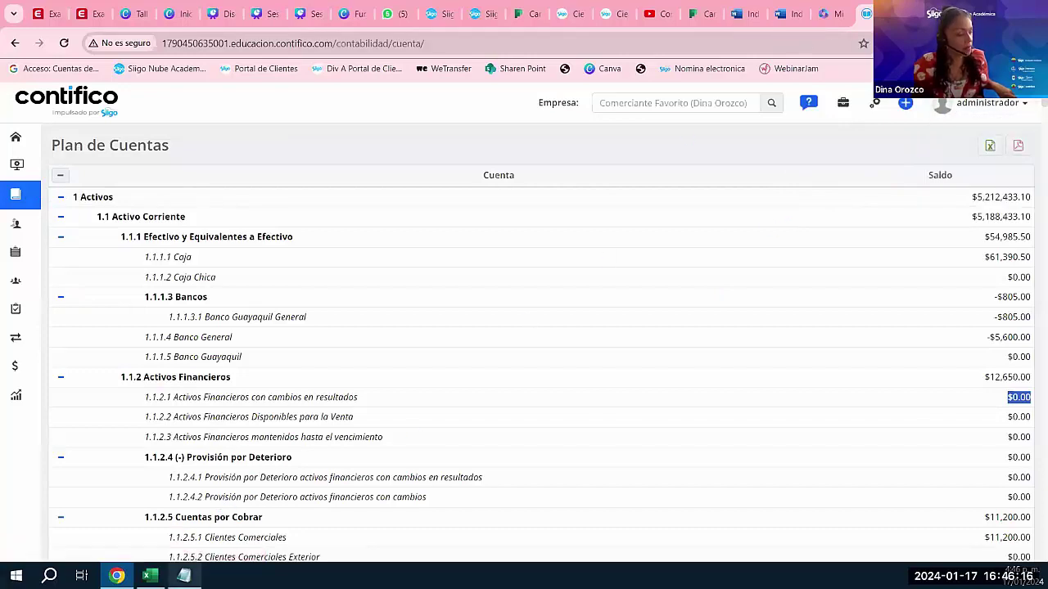
click(149, 576)
scroll(385, 434, up, 5)
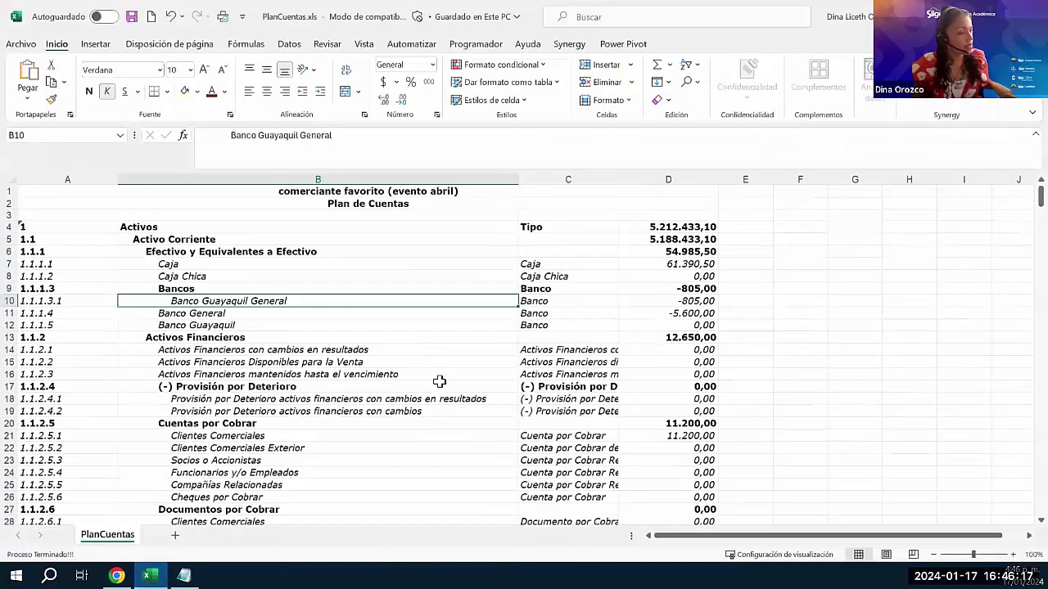
Examine the exported account names in column B, from Activos and Efectivo y Equivalentes a Efectivo through (-) Provisión por Deterioro and Inventario.
click(354, 227)
click(280, 251)
click(308, 386)
scroll(319, 393, down, 5)
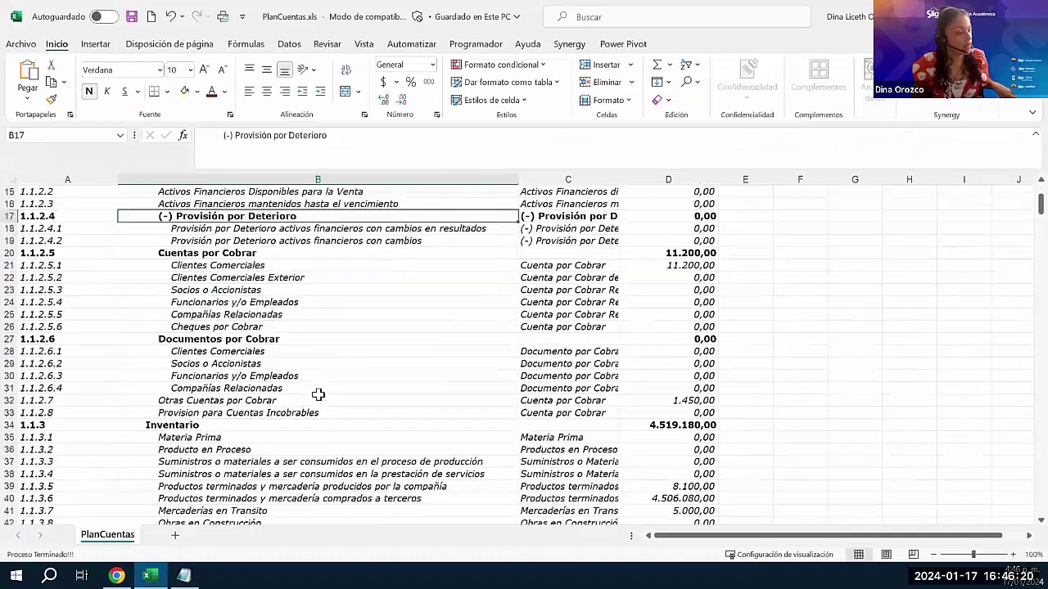
scroll(369, 402, up, 5)
Widen column C to show more of the account type names, checking the Activos and Inventario balances in column D.
drag(620, 178, 731, 179)
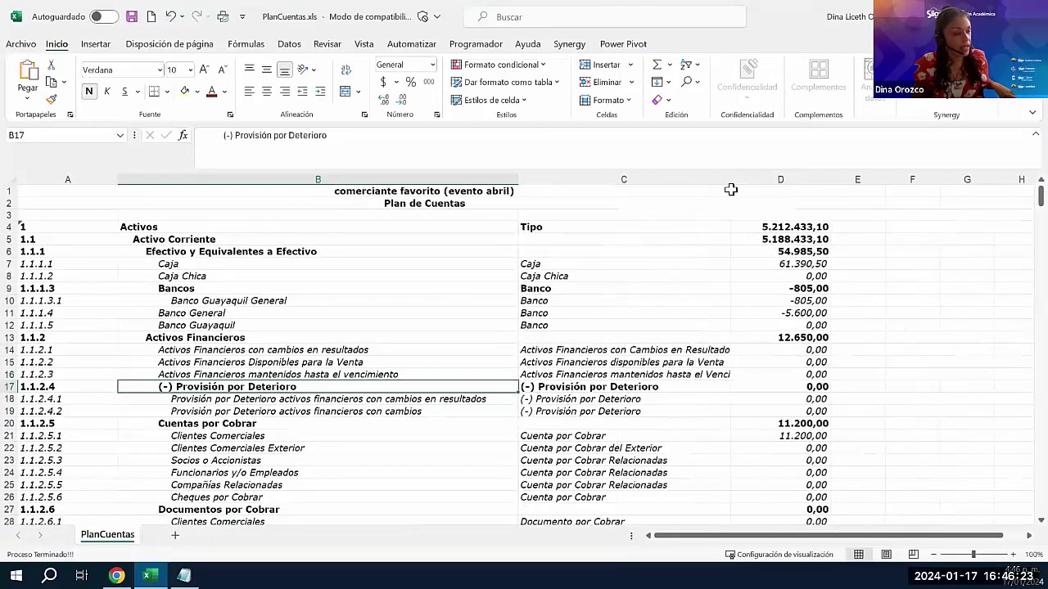
click(806, 226)
scroll(786, 330, down, 8)
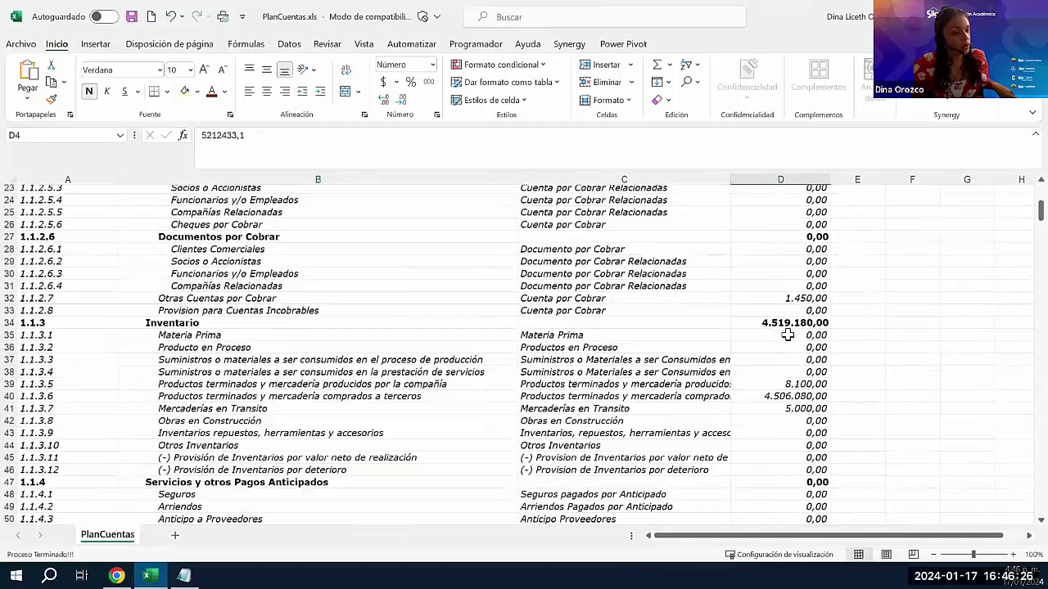
click(782, 288)
click(784, 361)
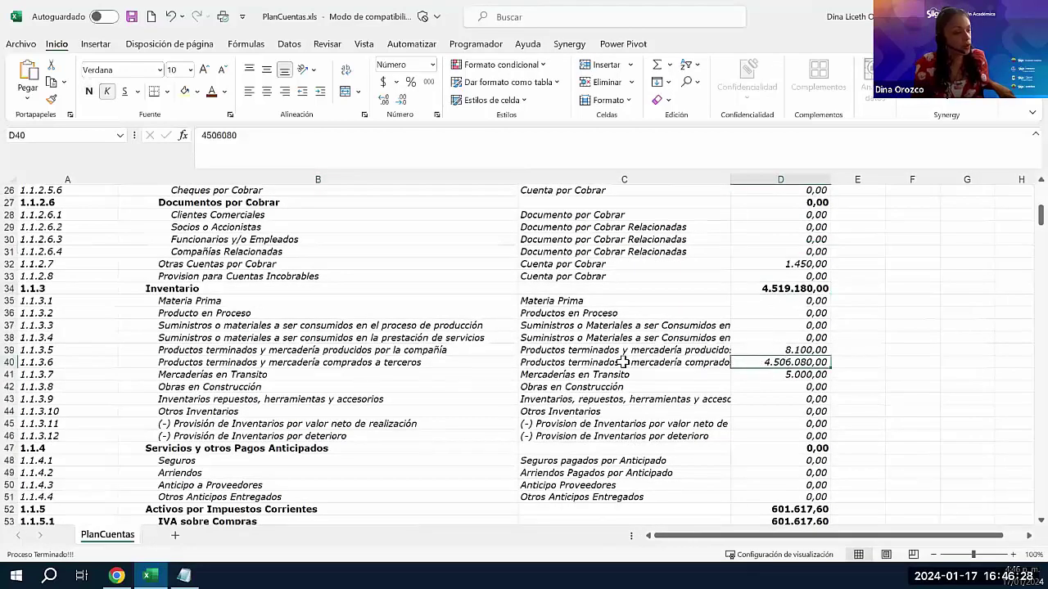
drag(728, 181, 763, 180)
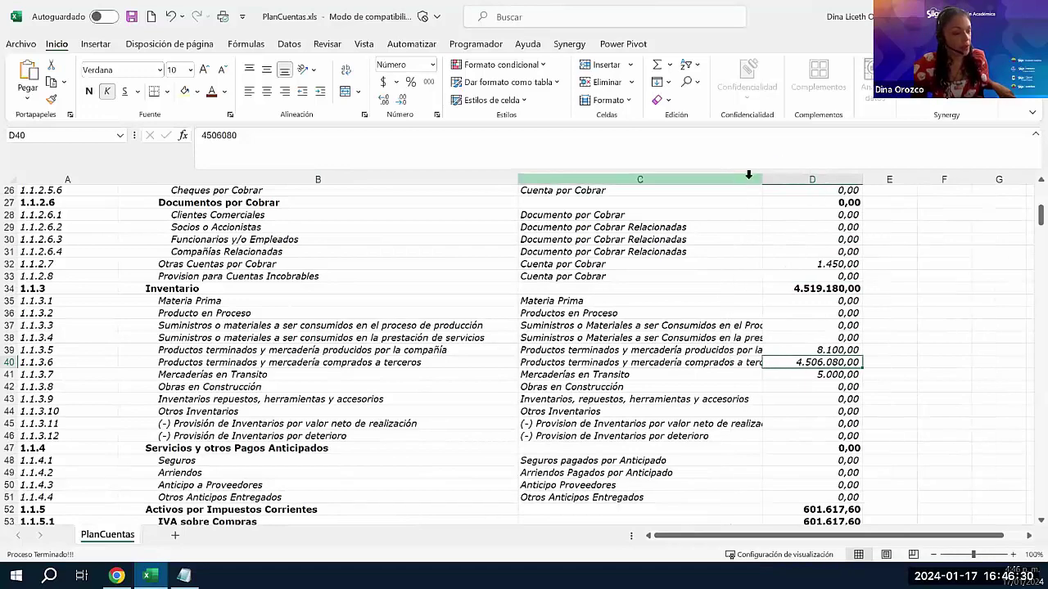
Examine the code, account name, type and balance columns of the exported Plan de Cuentas from its first rows.
scroll(521, 331, up, 8)
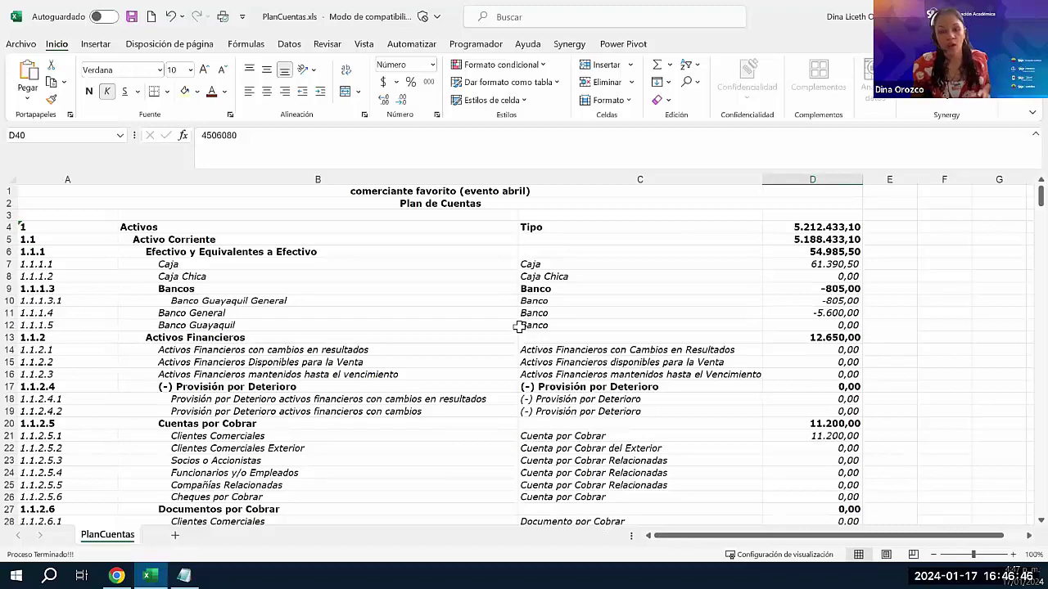
click(331, 399)
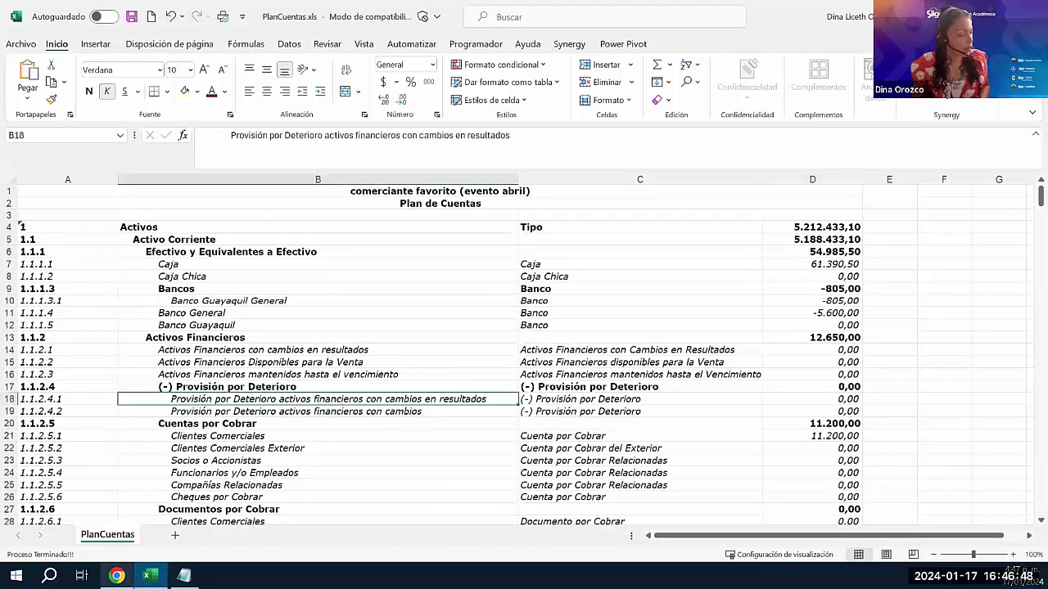
key(alt+Tab)
key(alt+Tab)
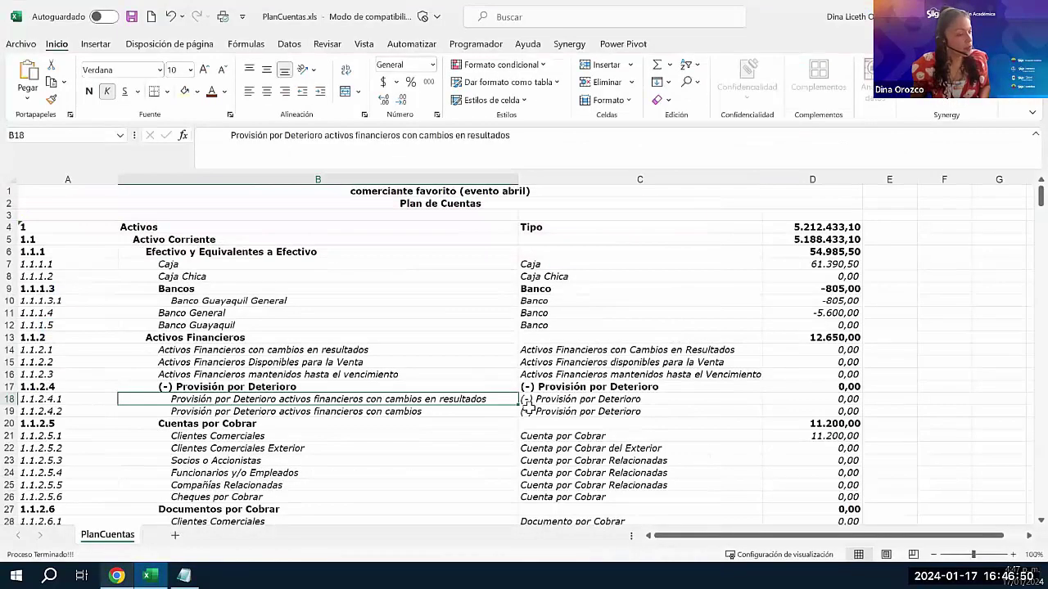
click(610, 362)
drag(204, 232, 229, 479)
drag(20, 227, 125, 414)
drag(580, 234, 753, 434)
drag(794, 204, 814, 435)
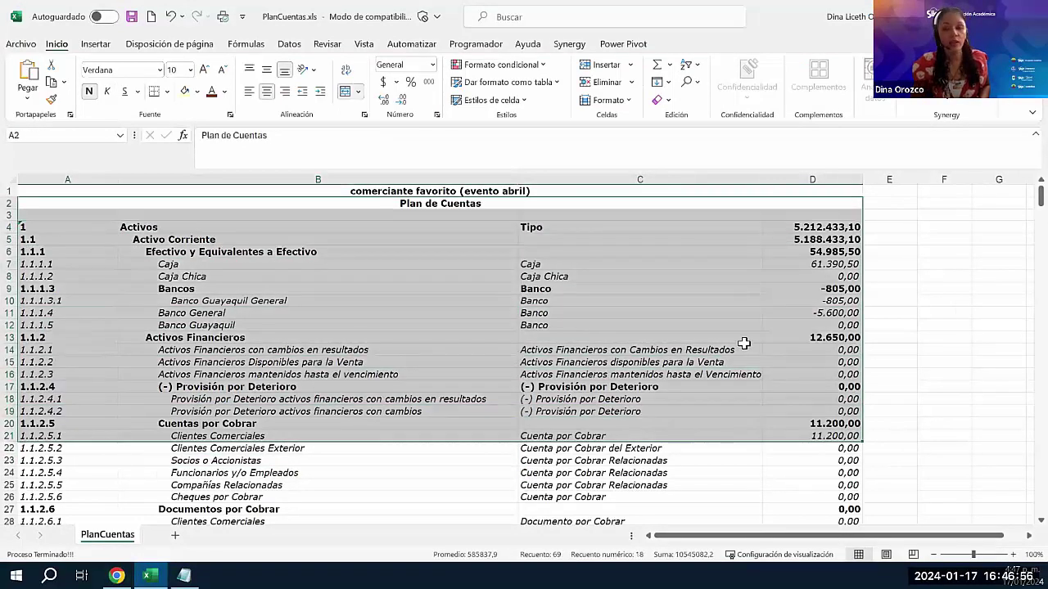
Review the column D balances of Activos Financieros, Cuentas por Cobrar and Documentos por Cobrar.
scroll(712, 319, down, 2)
click(774, 405)
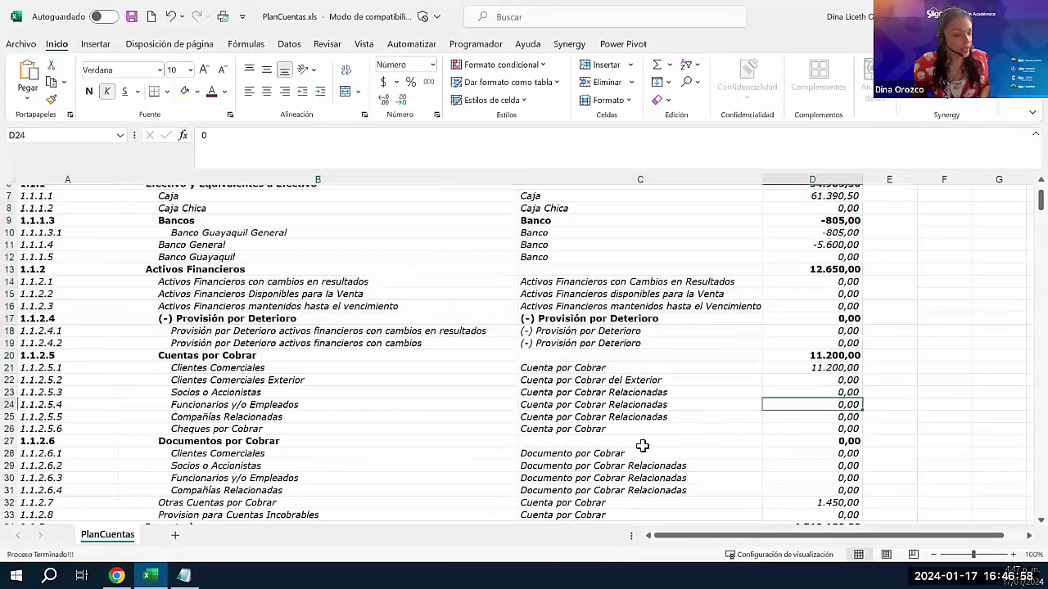
drag(838, 381, 842, 491)
scroll(815, 416, down, 3)
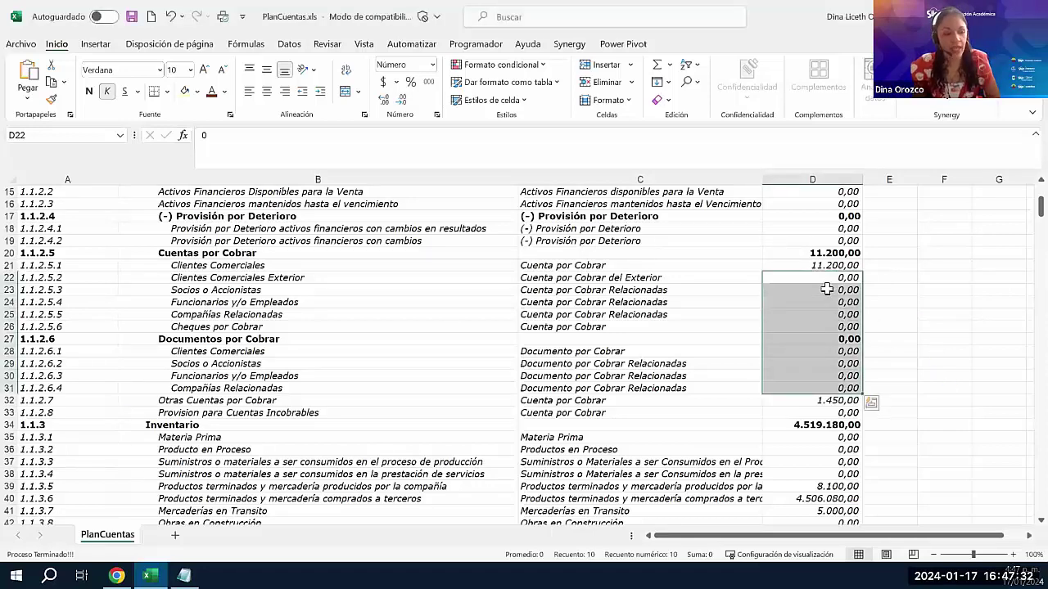
scroll(827, 289, up, 2)
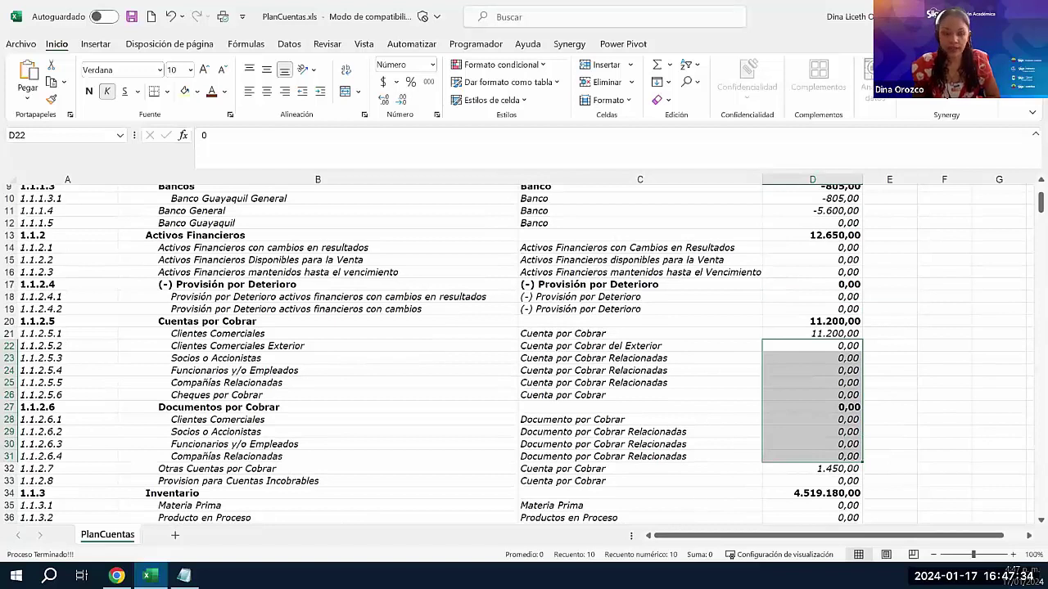
click(825, 235)
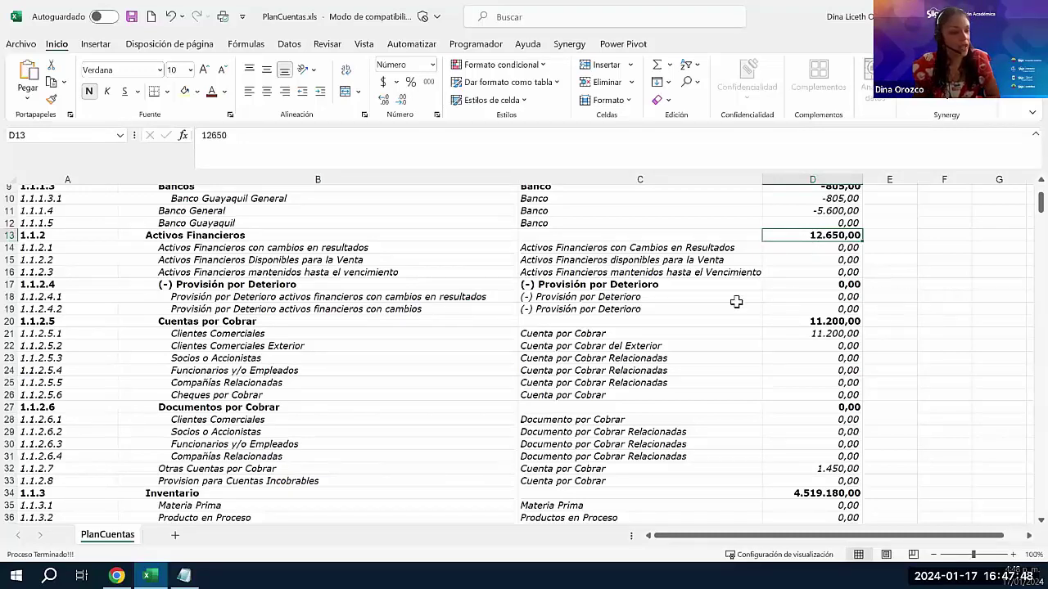
scroll(745, 318, up, 3)
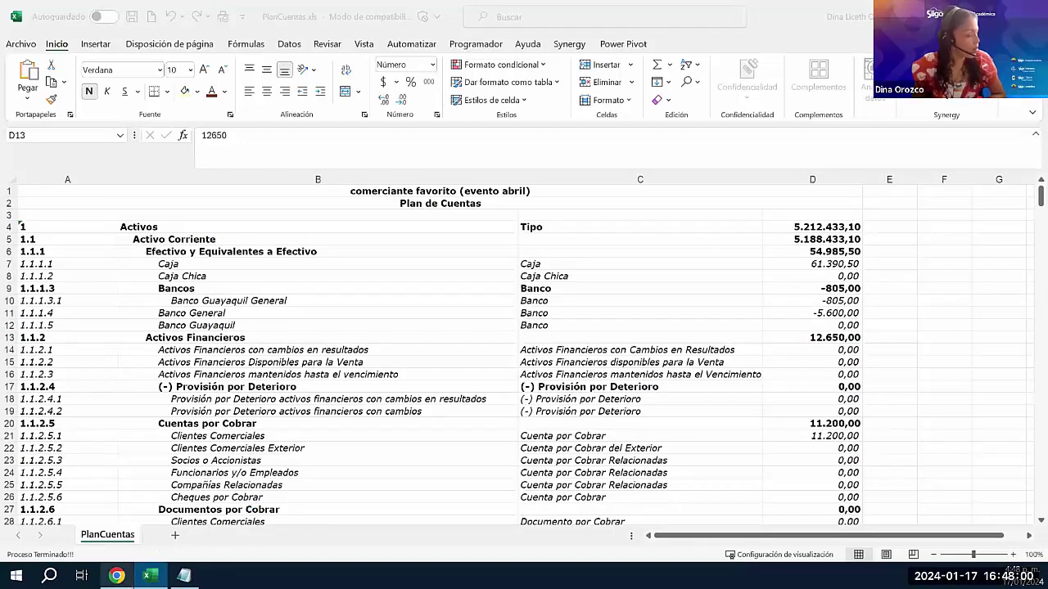
Switch back to the Contífico chart of accounts and look at account 1.1.1 Efectivo y Equivalentes a Efectivo.
click(117, 575)
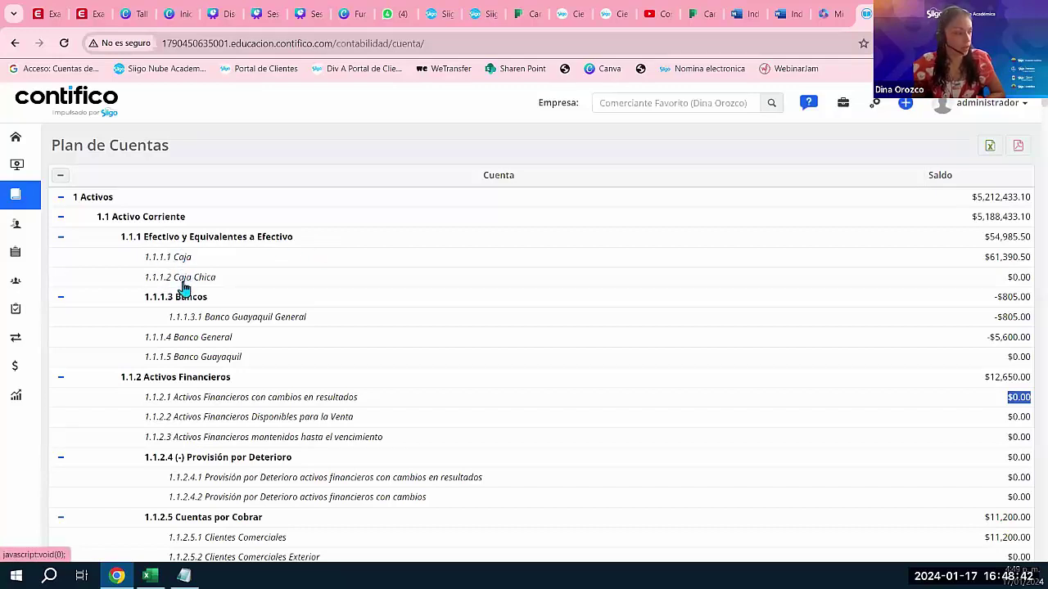
click(217, 243)
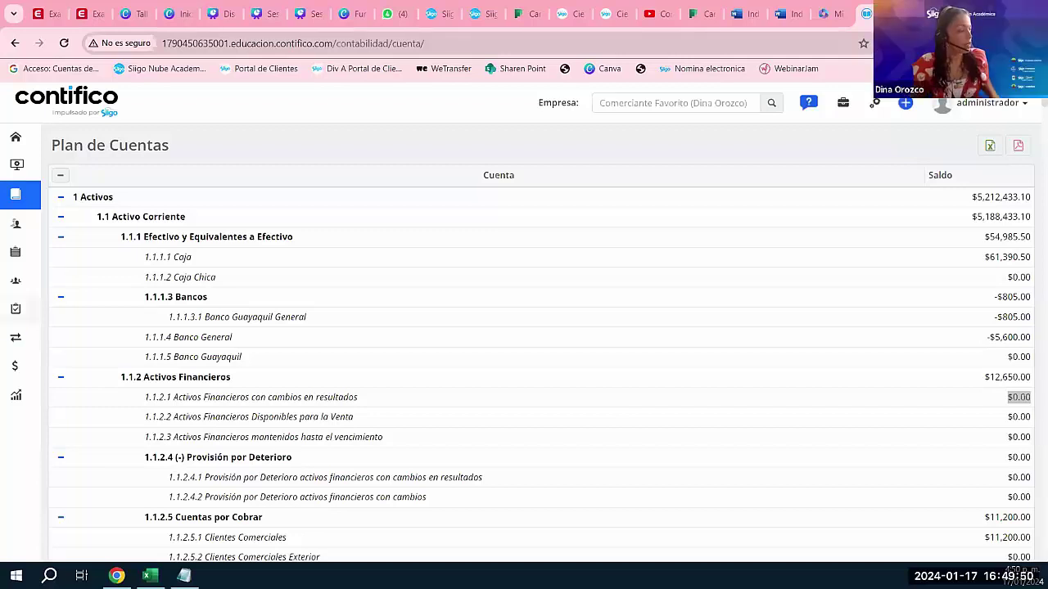
click(204, 244)
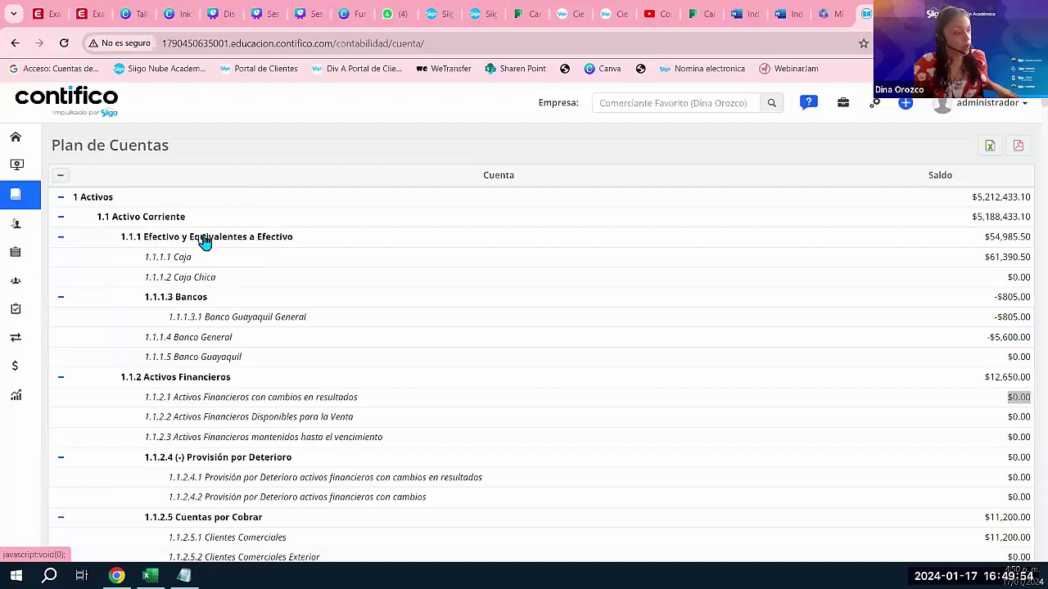
Review the actions available for the group account 1.1.1 Efectivo y Equivalentes a Efectivo.
click(204, 242)
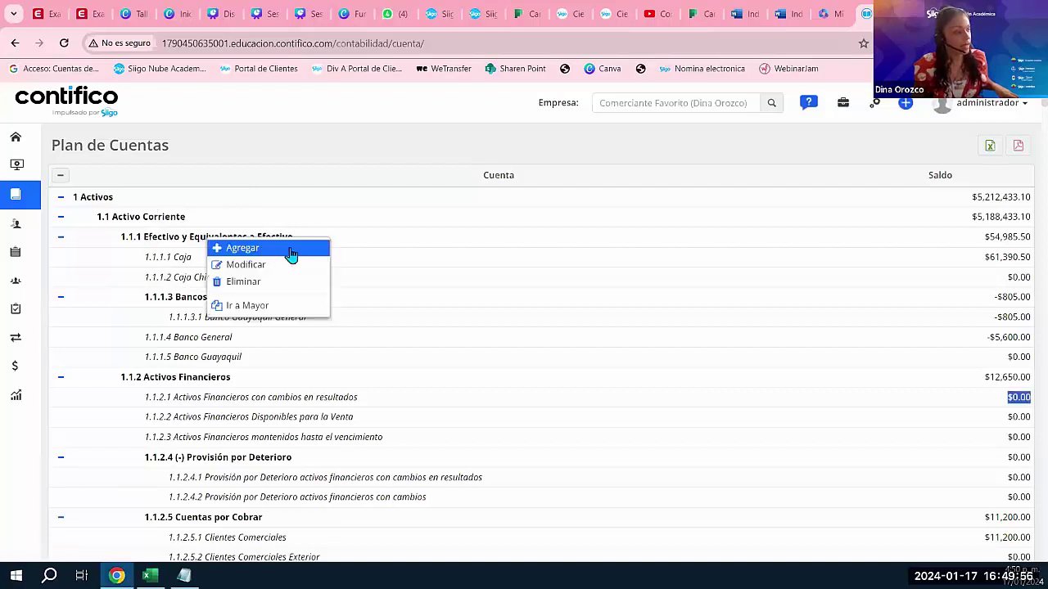
click(238, 254)
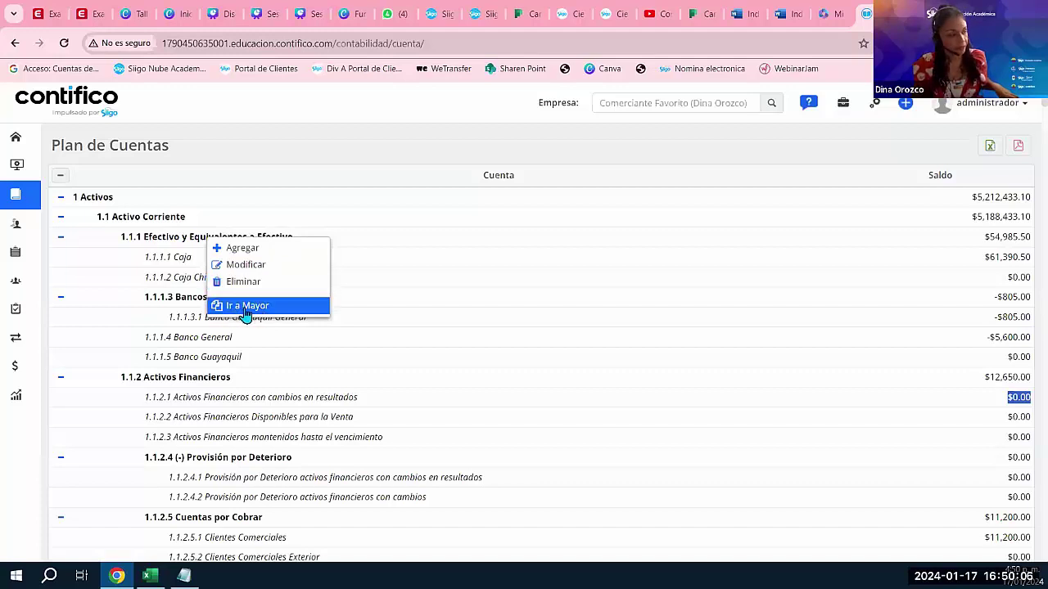
click(267, 226)
right_click(219, 242)
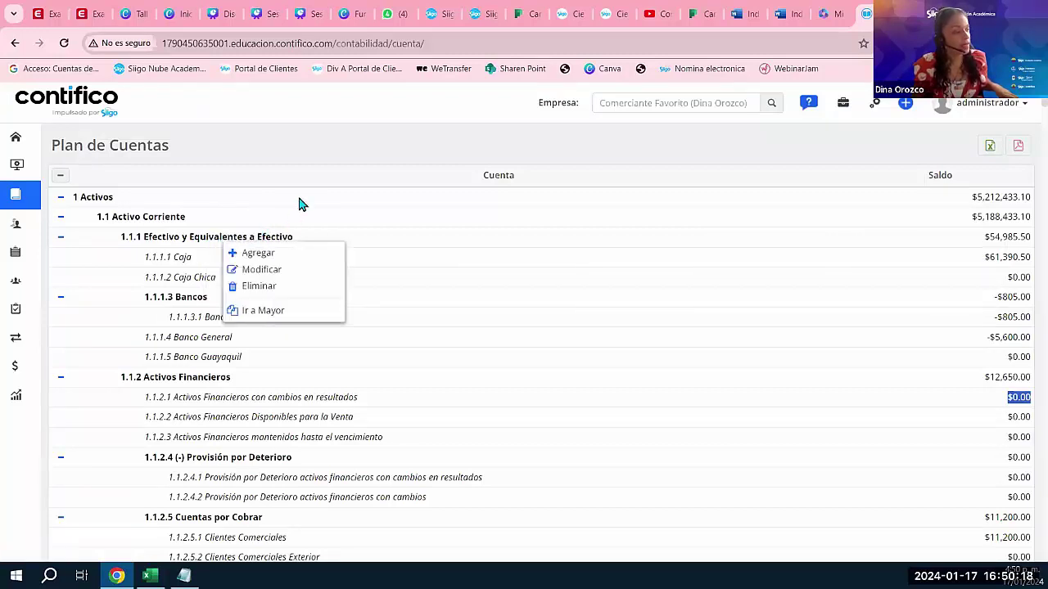
click(278, 237)
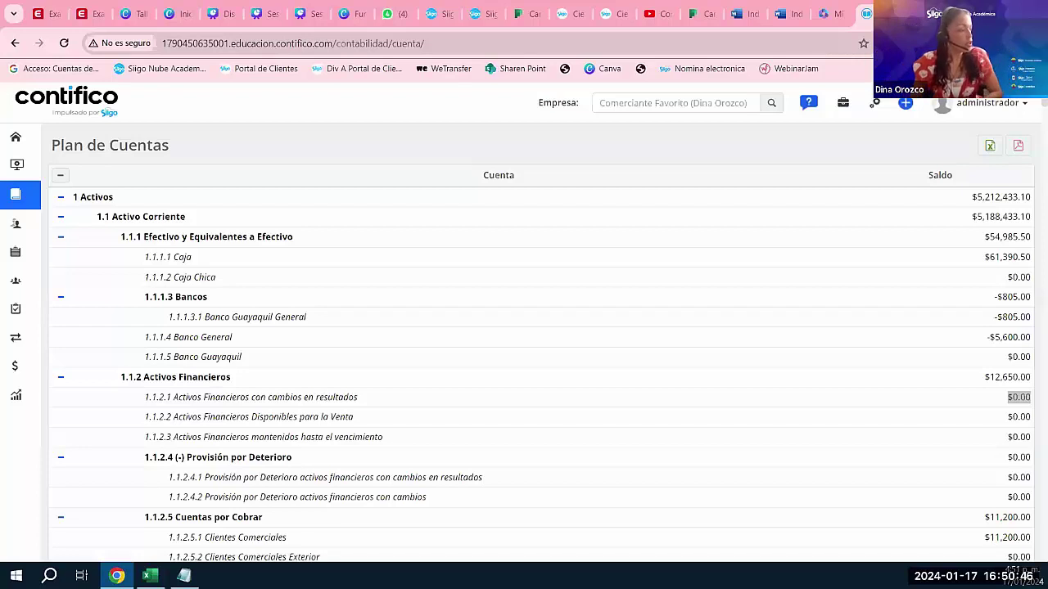
Start a new account under 1.1.1 Efectivo y Equivalentes a Efectivo, naming it Cuenta general with account type Banco.
right_click(217, 241)
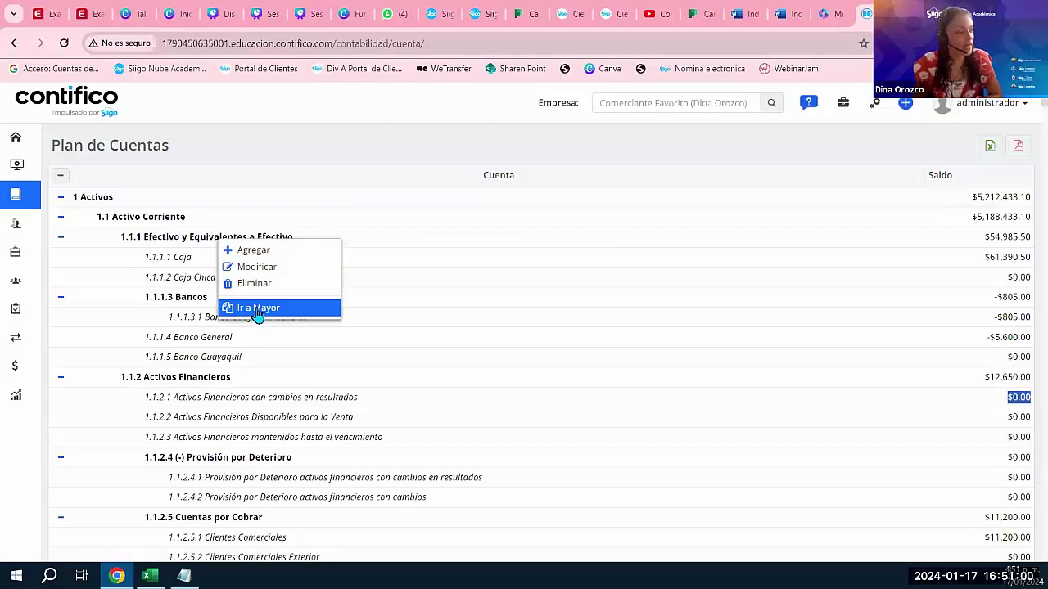
click(256, 257)
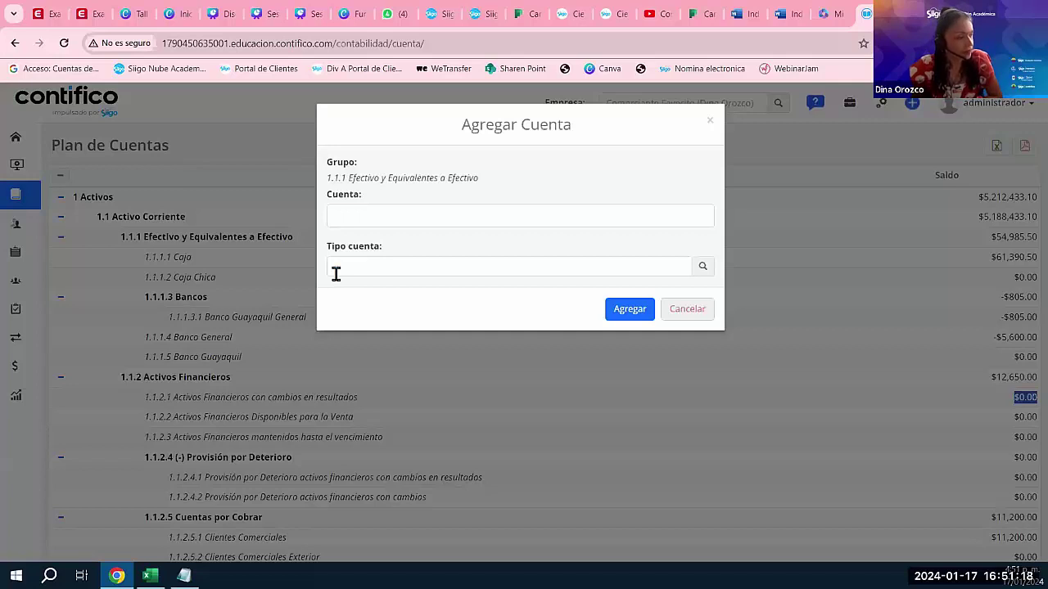
click(364, 215)
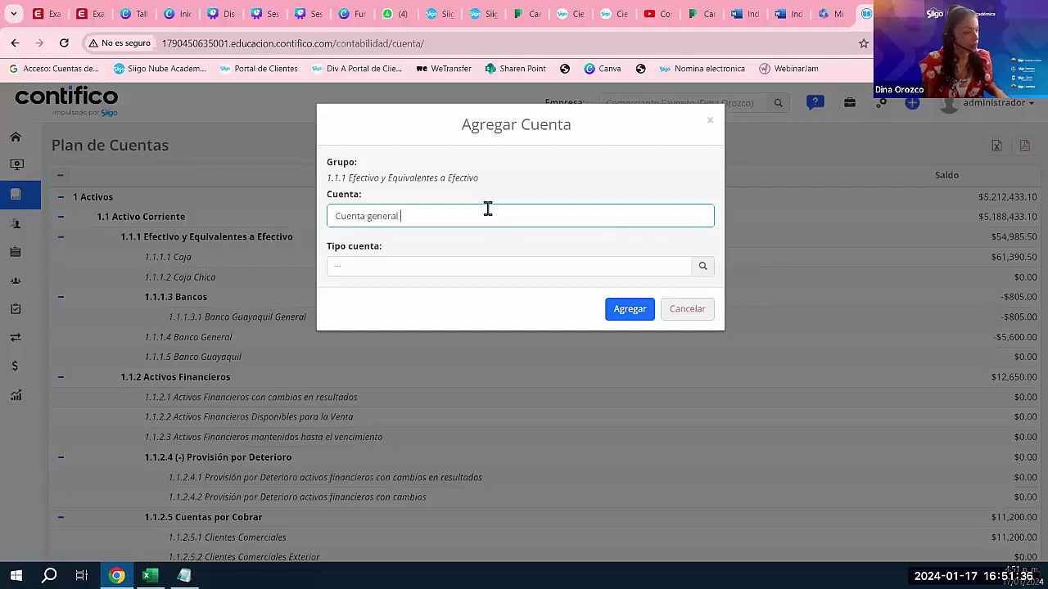
click(702, 267)
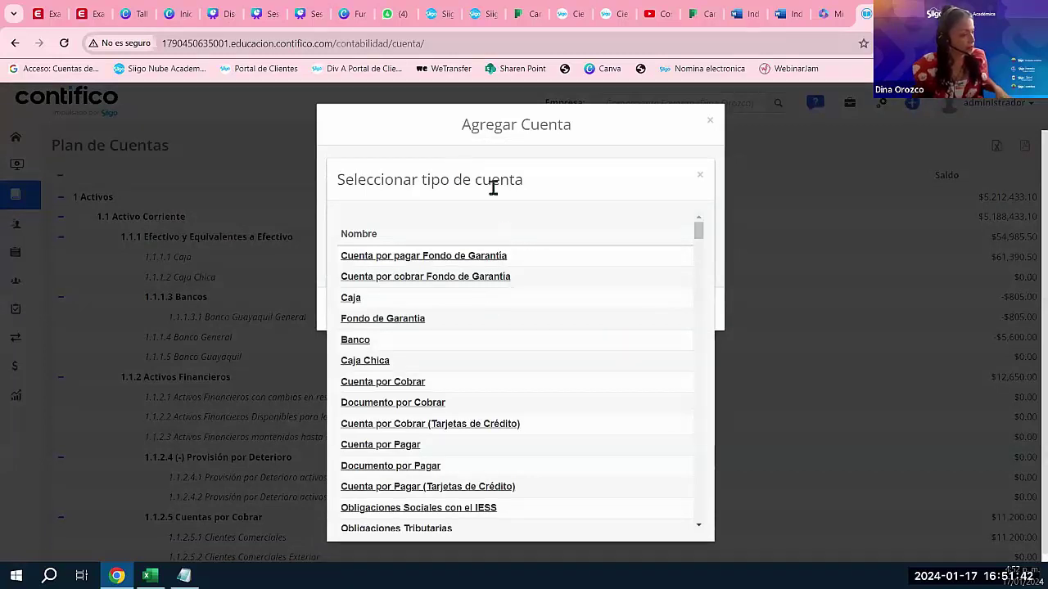
scroll(480, 246, down, 3)
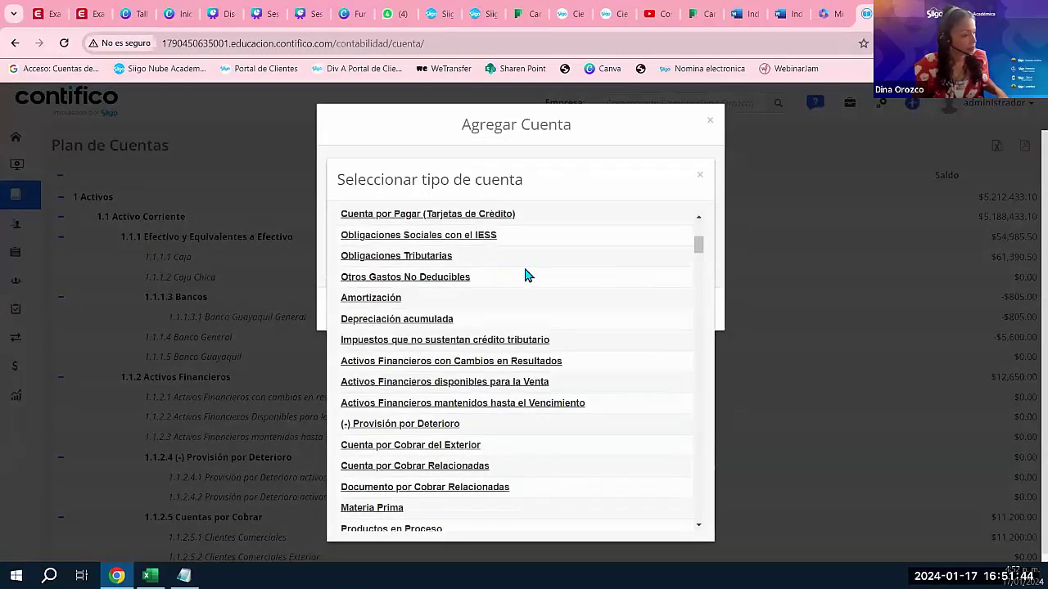
scroll(528, 274, down, 5)
scroll(528, 274, up, 8)
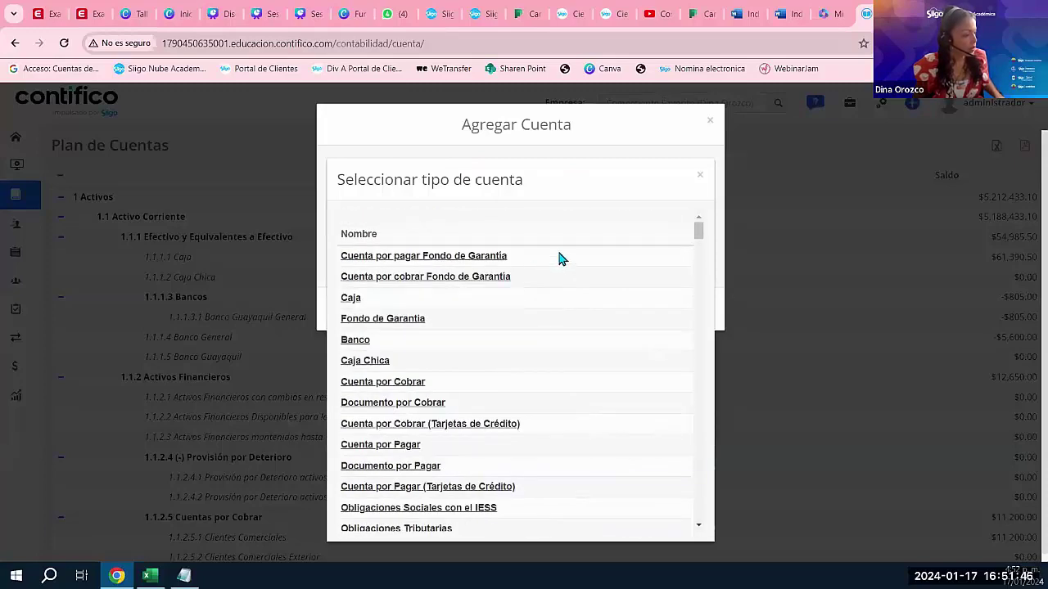
click(356, 342)
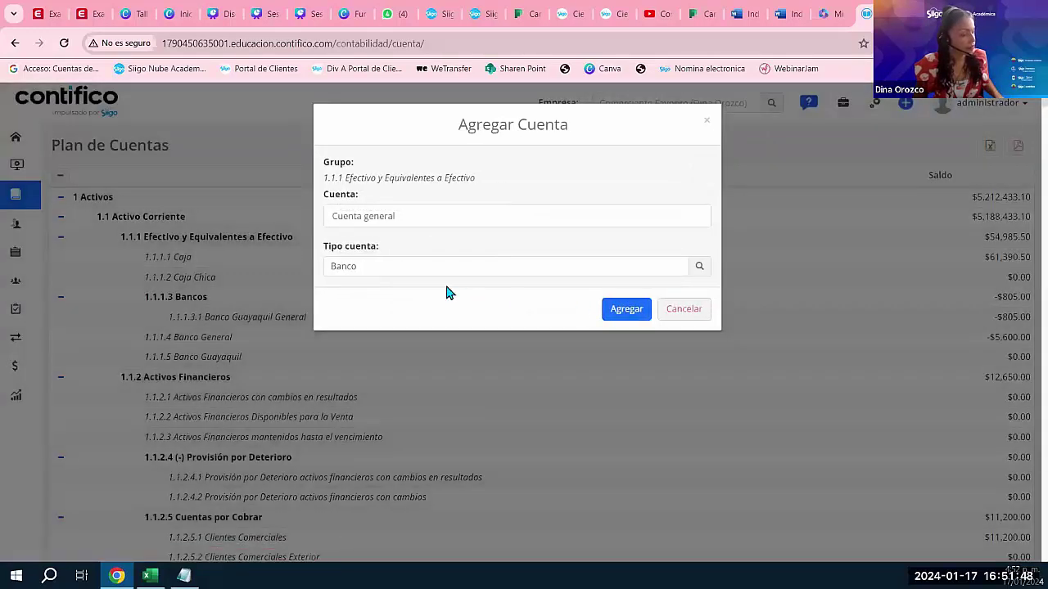
Change the new account's type to Caja and check its group, name and type fields.
click(699, 266)
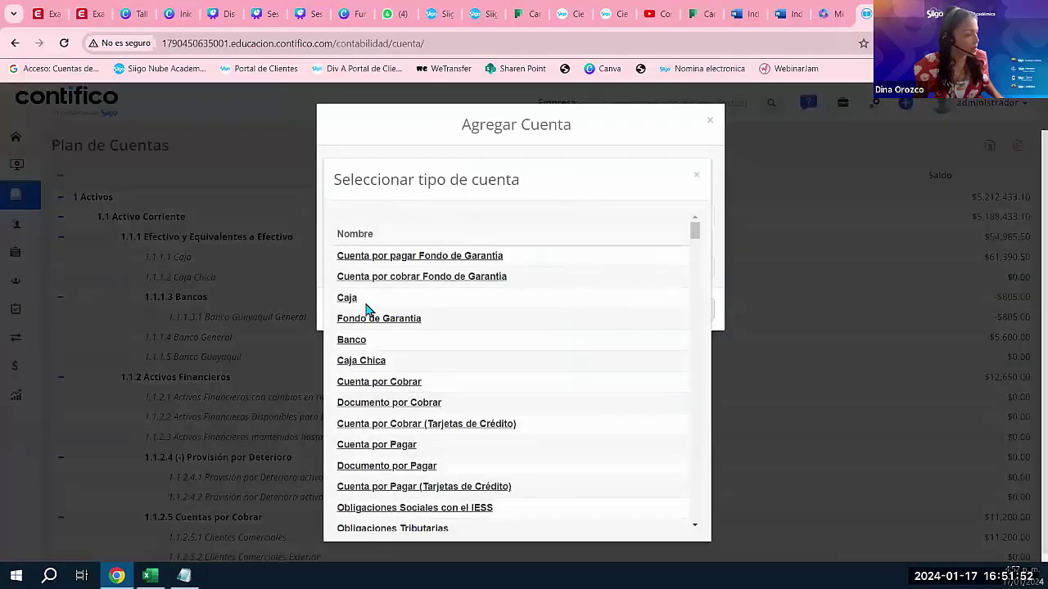
click(347, 265)
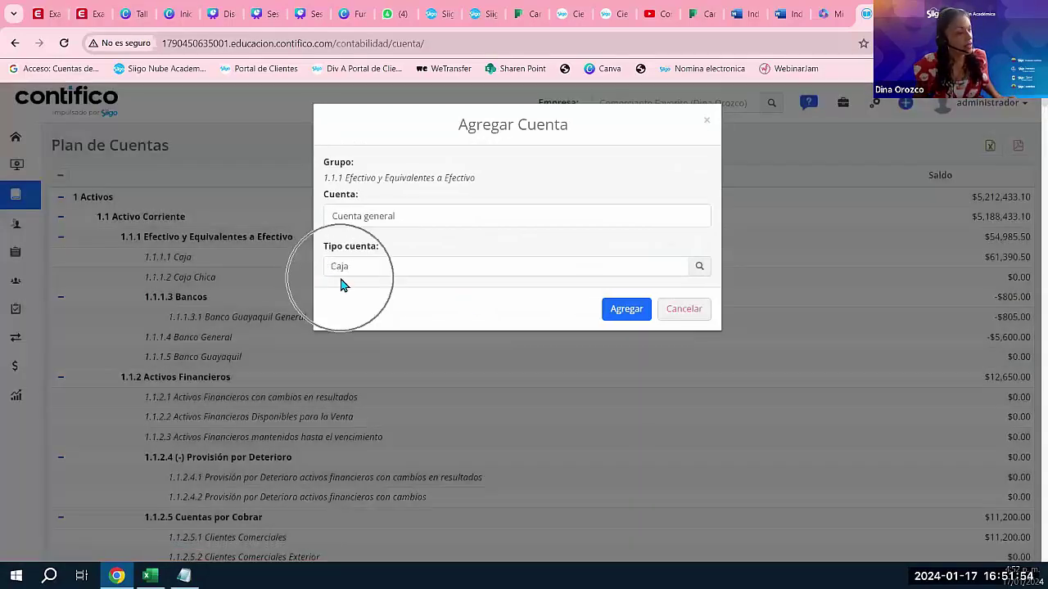
drag(331, 180, 484, 185)
click(358, 189)
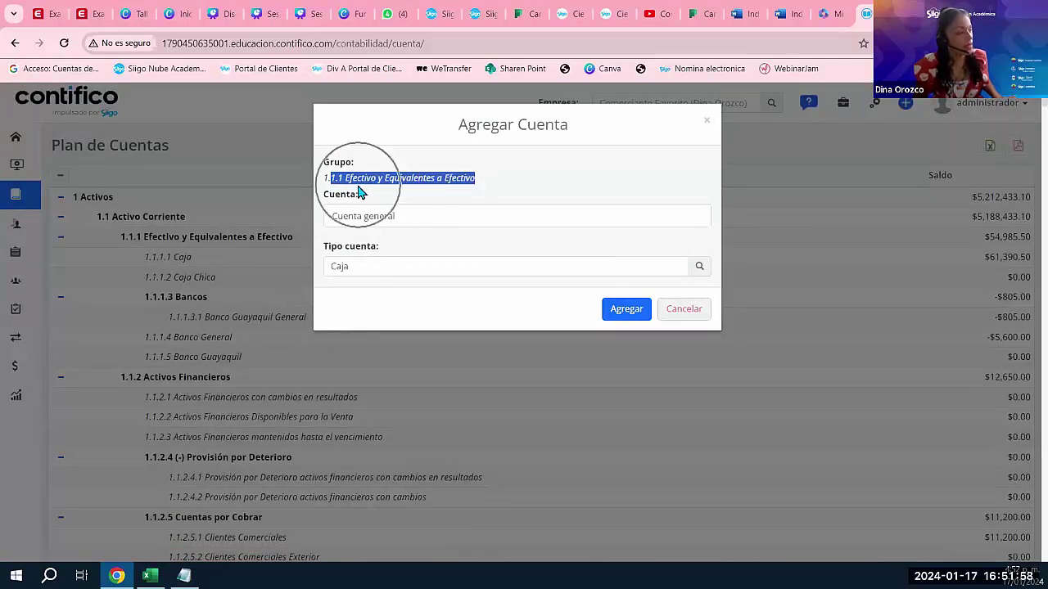
click(502, 195)
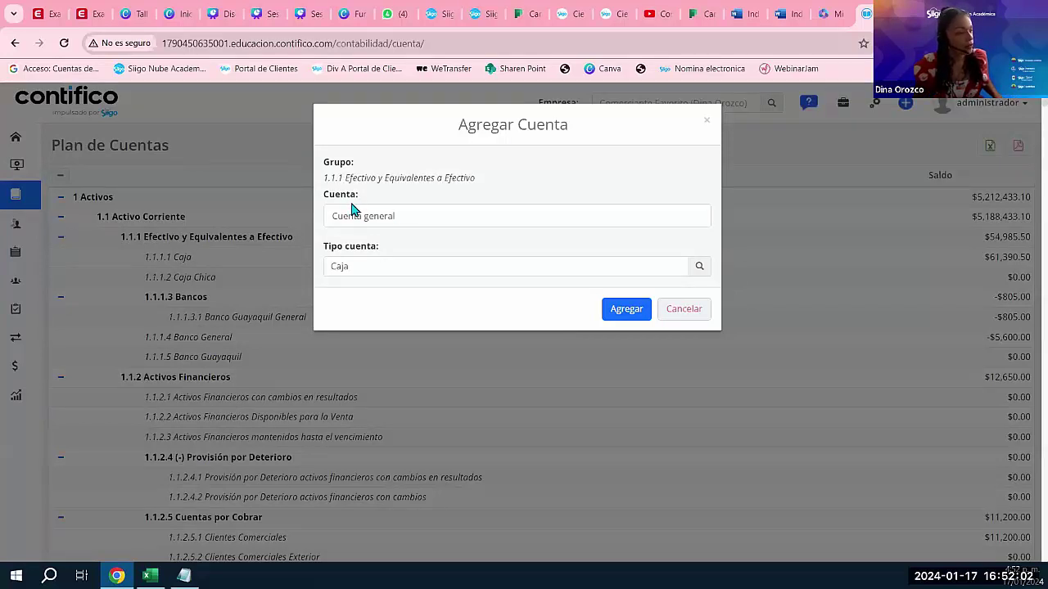
drag(325, 198, 427, 216)
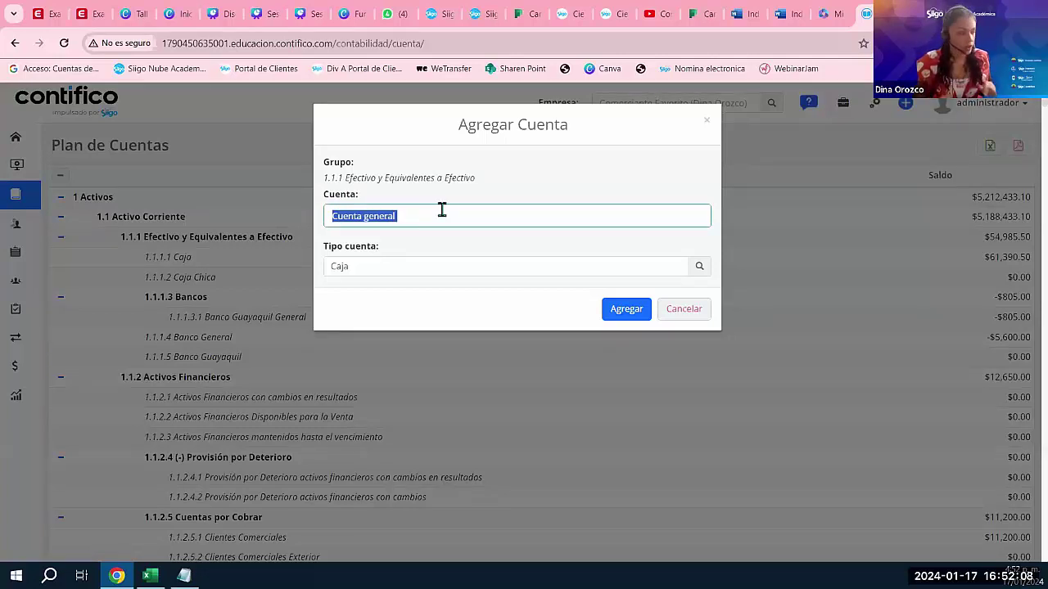
drag(325, 247, 410, 253)
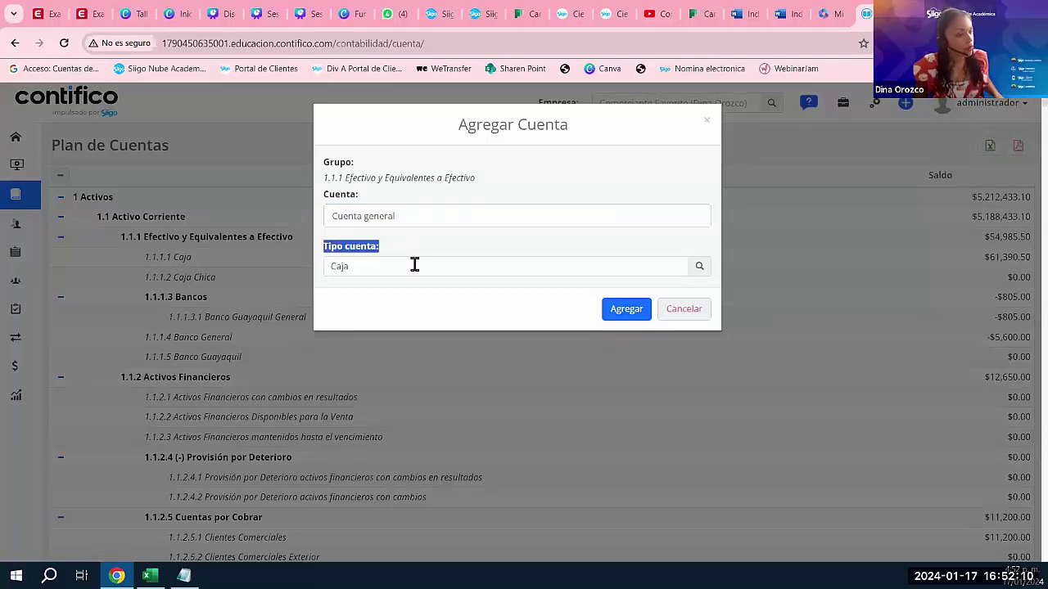
Choose Caja again from the account type list and add Cuenta general to the chart of accounts.
click(697, 270)
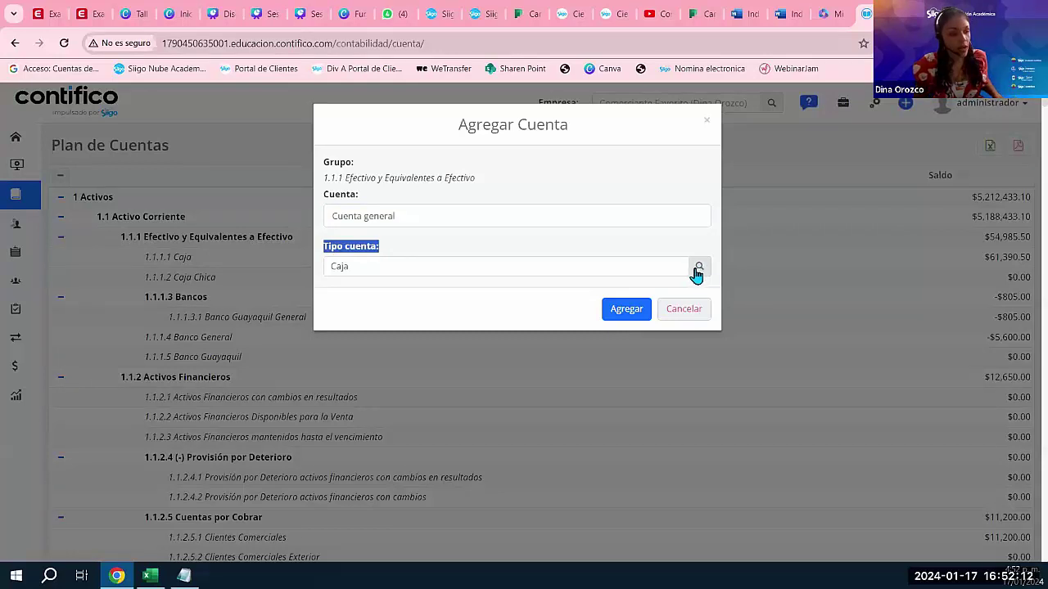
click(696, 270)
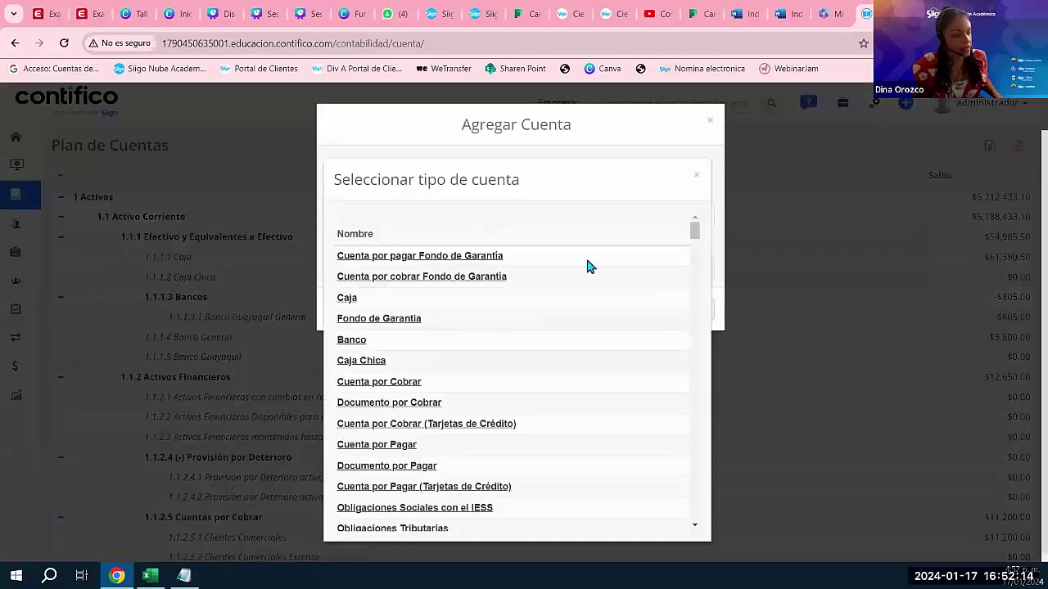
click(347, 299)
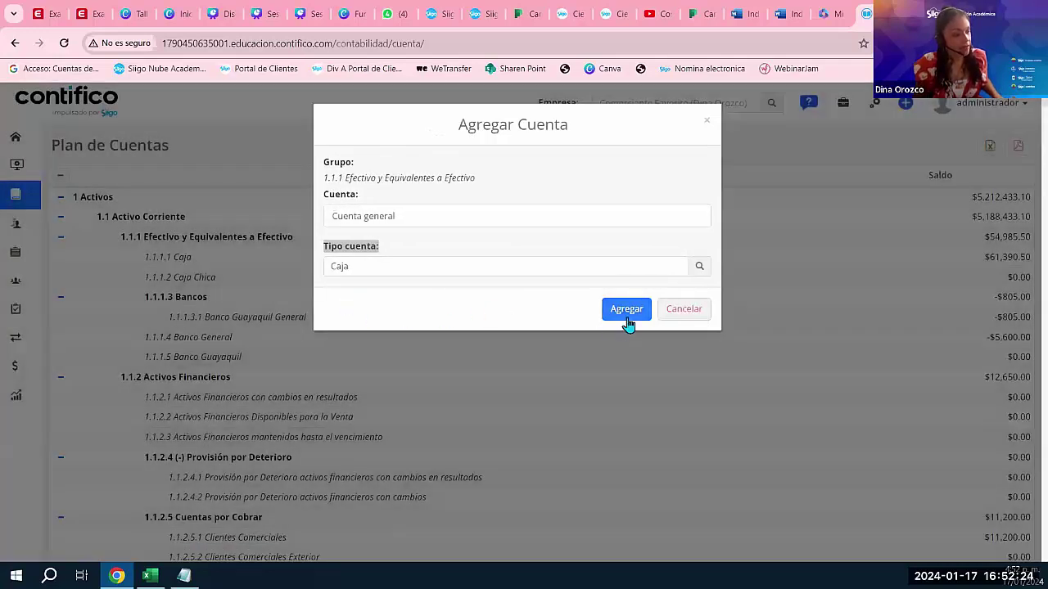
click(627, 320)
click(626, 319)
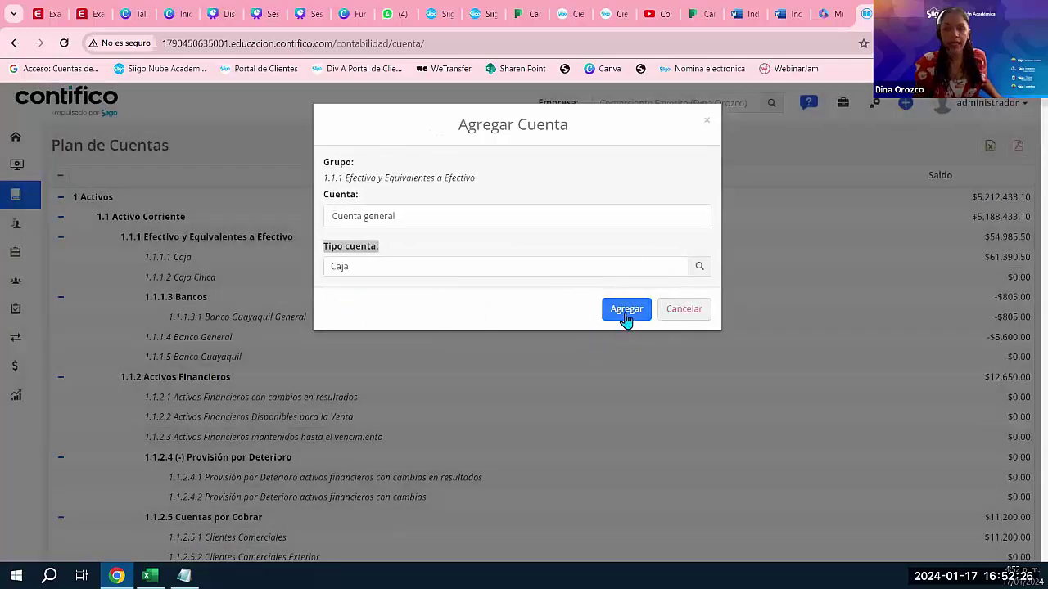
click(626, 318)
click(627, 319)
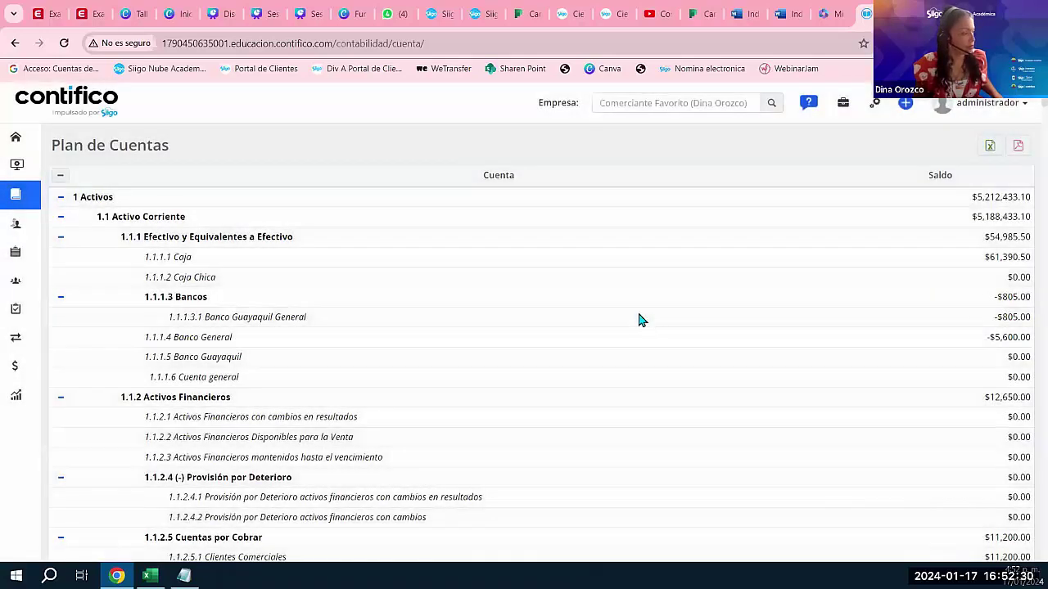
Reload the chart of accounts and expand Activos, Activo Corriente and Efectivo y Equivalentes a Efectivo to locate Cuenta general.
scroll(339, 260, down, 2)
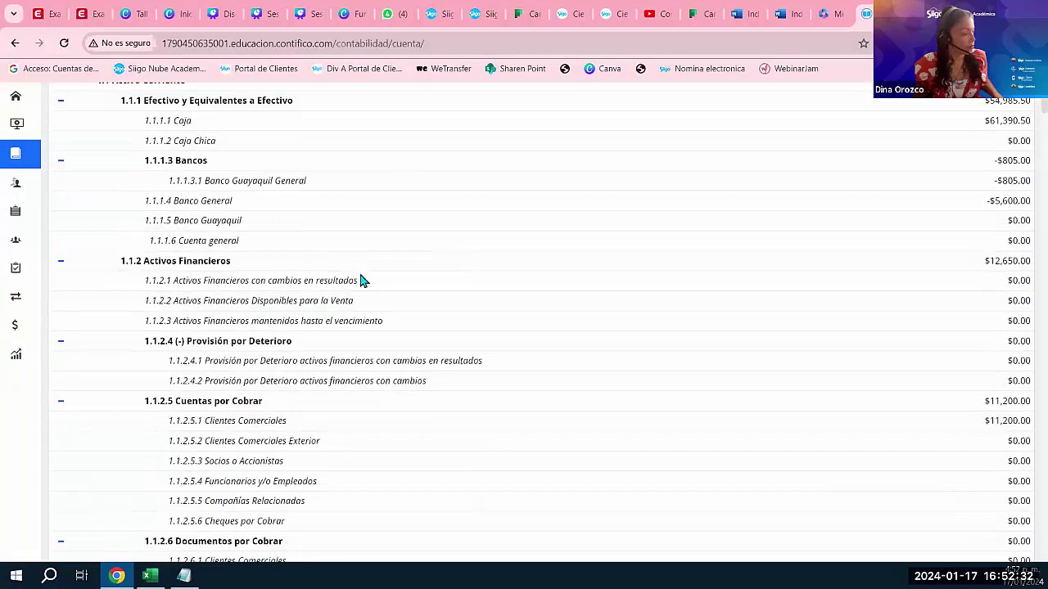
scroll(362, 280, up, 2)
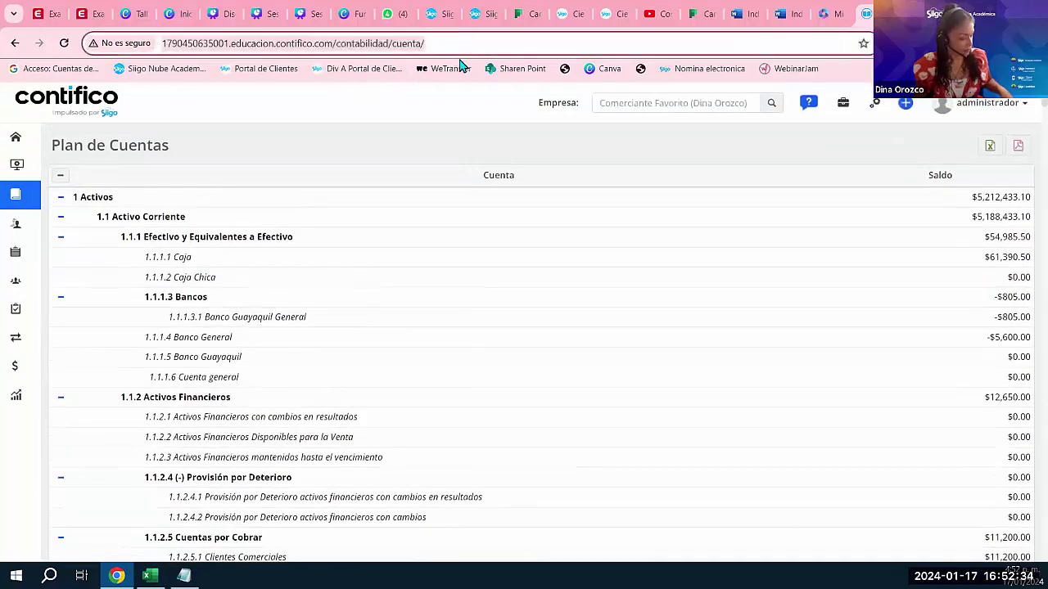
key(F5)
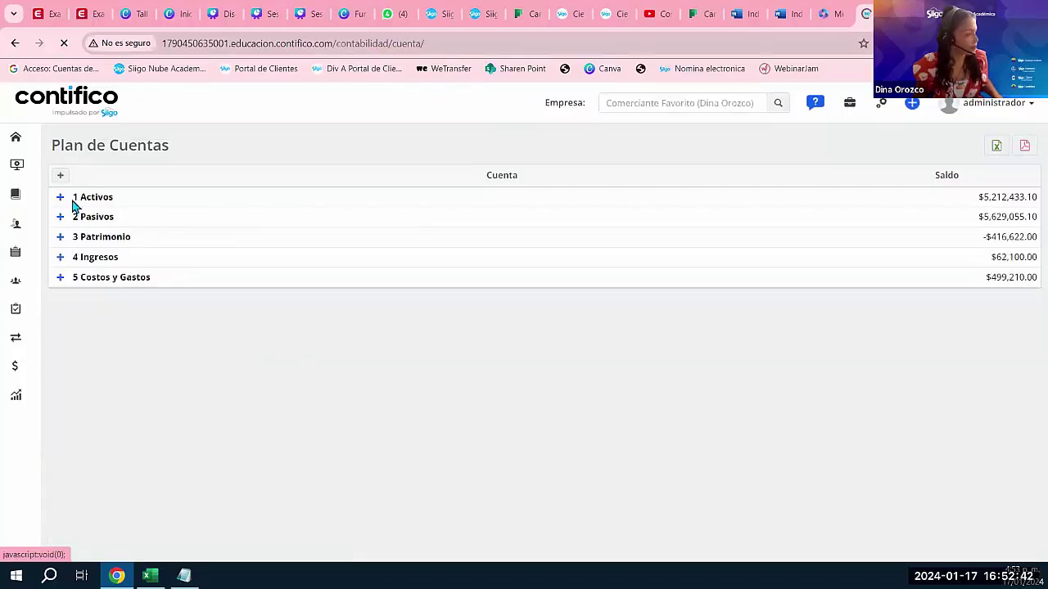
click(60, 198)
click(61, 218)
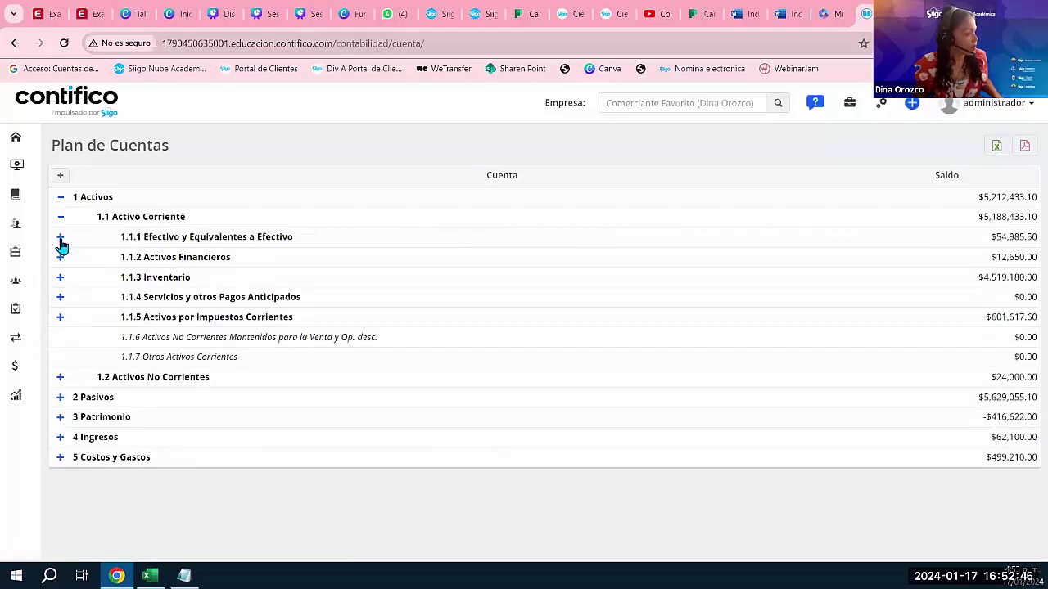
click(60, 238)
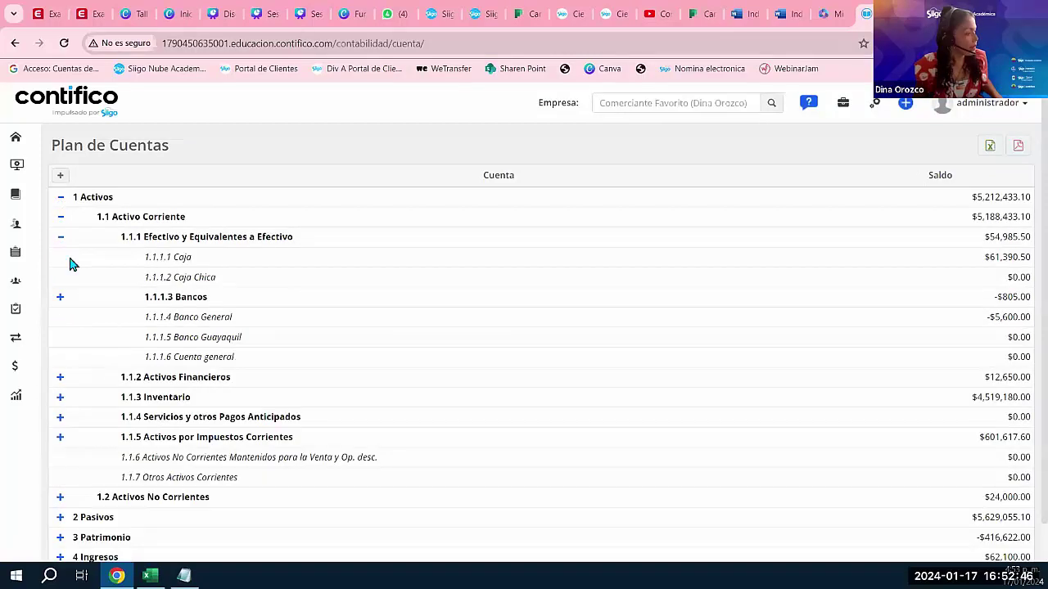
click(213, 364)
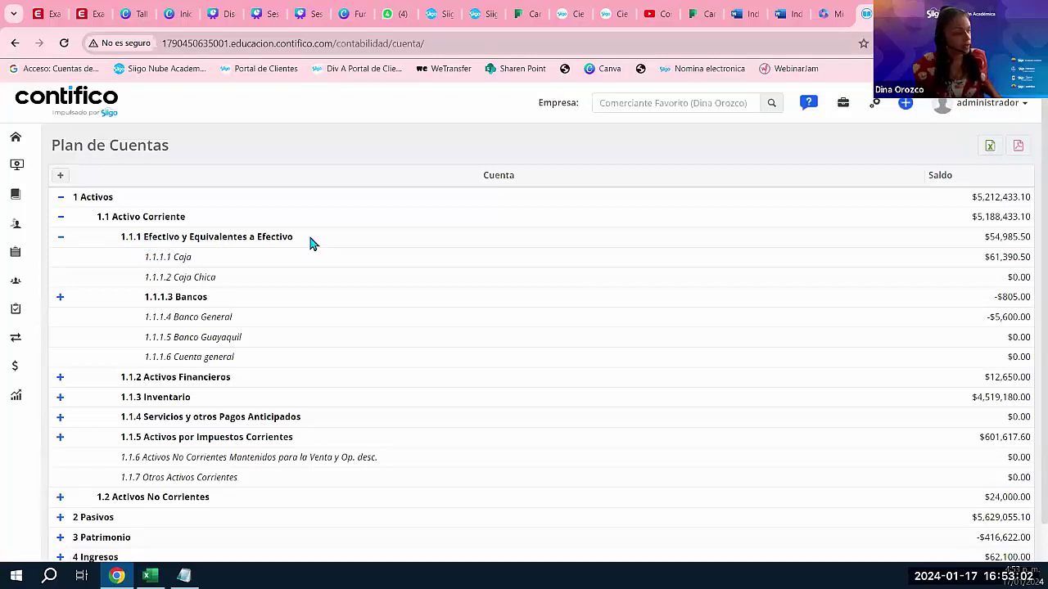
Check the actions available for account 1.1.1.1 Caja and compare 1.1.1.6 Cuenta general with its parent group 1.1.1.
right_click(174, 262)
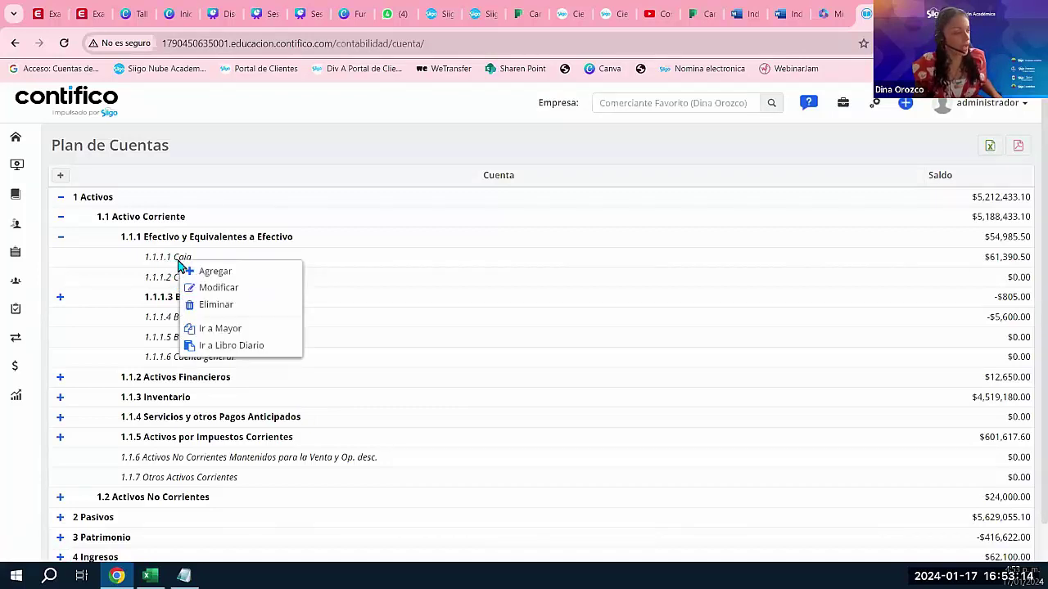
click(216, 271)
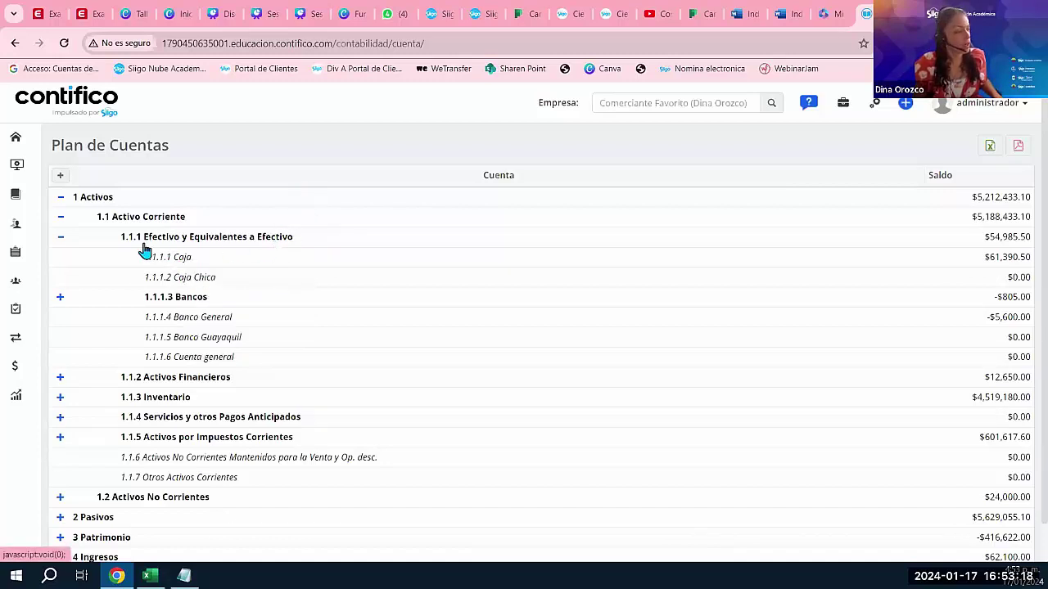
drag(119, 239, 301, 248)
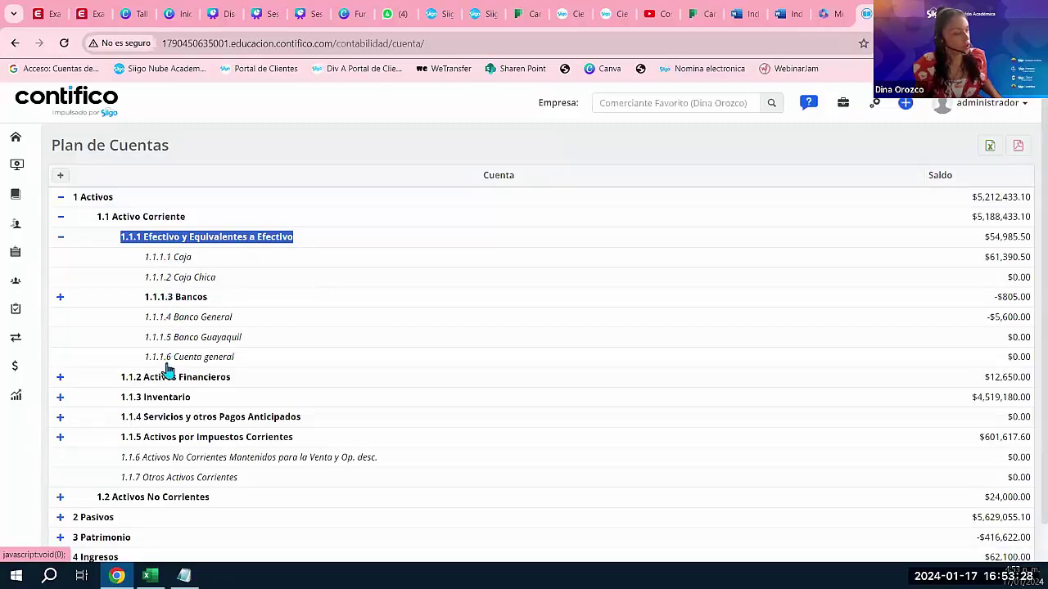
drag(141, 366, 245, 370)
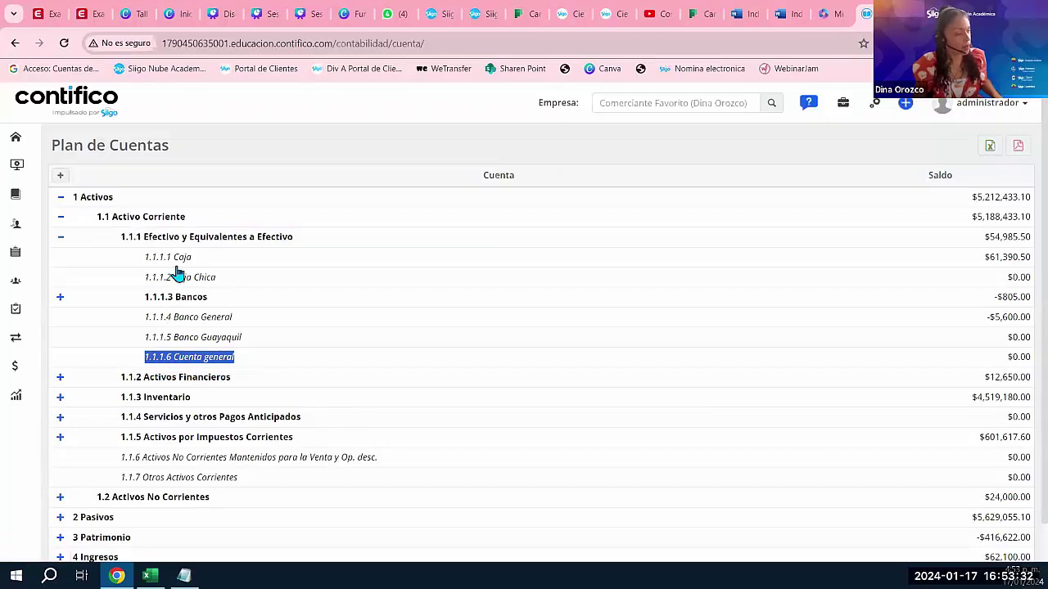
drag(115, 236, 309, 255)
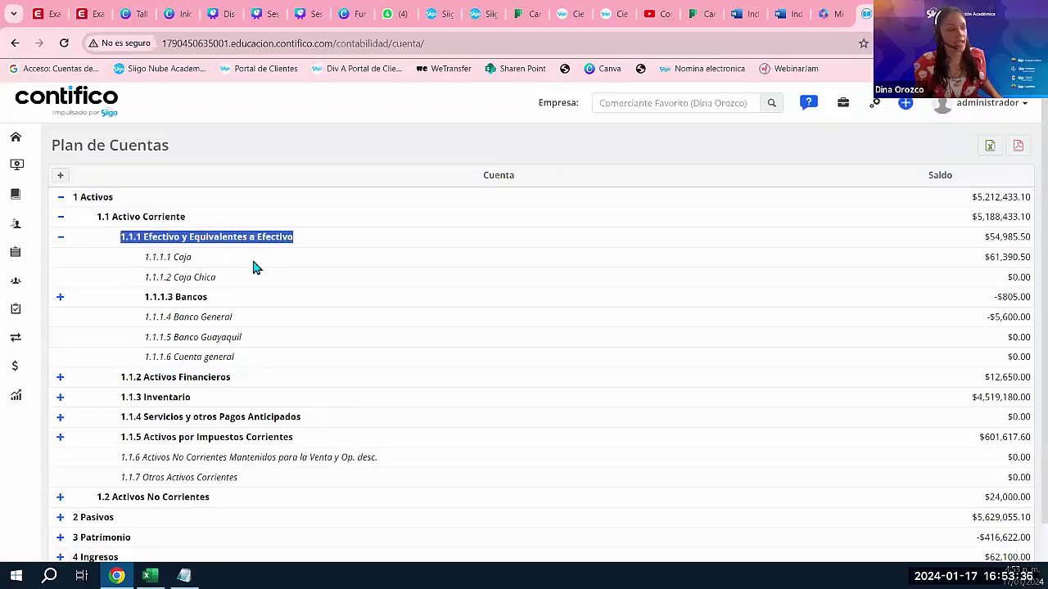
Add a new account named Banco MM of type Banco under the group 1.1.1.3 Bancos.
click(60, 298)
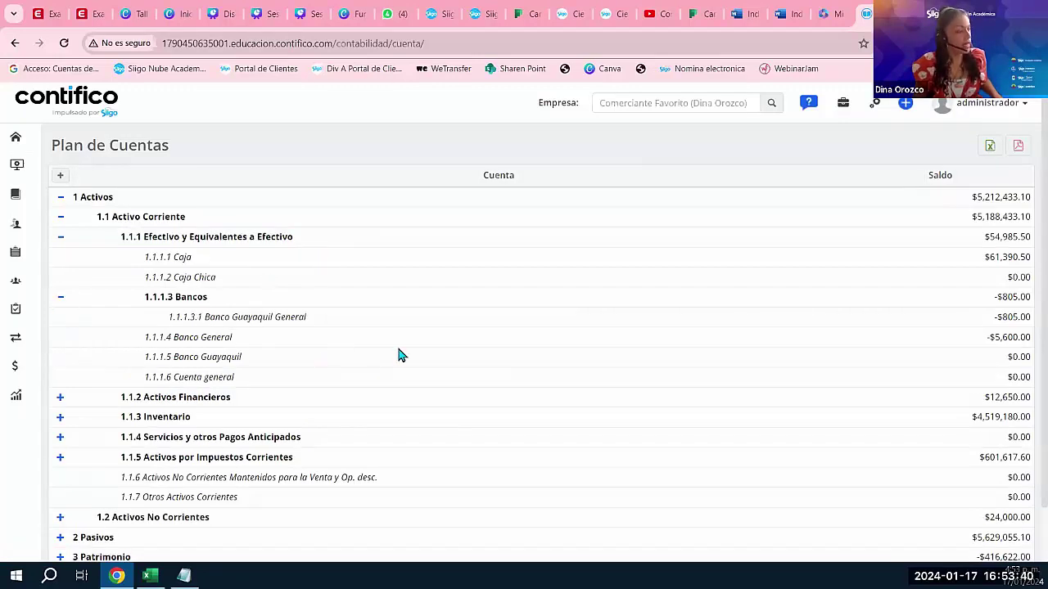
right_click(187, 306)
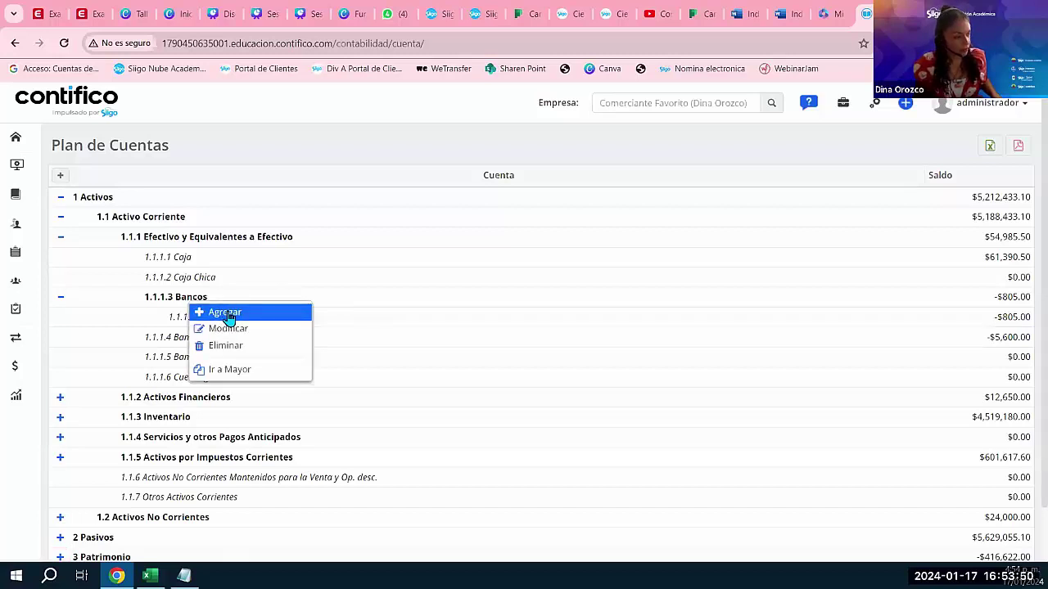
click(226, 313)
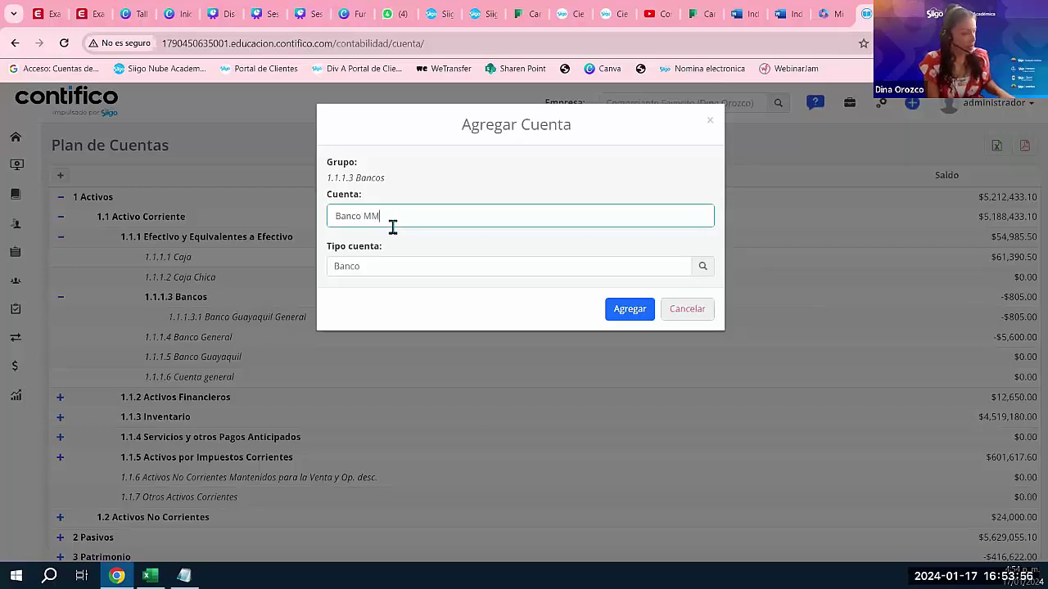
click(638, 309)
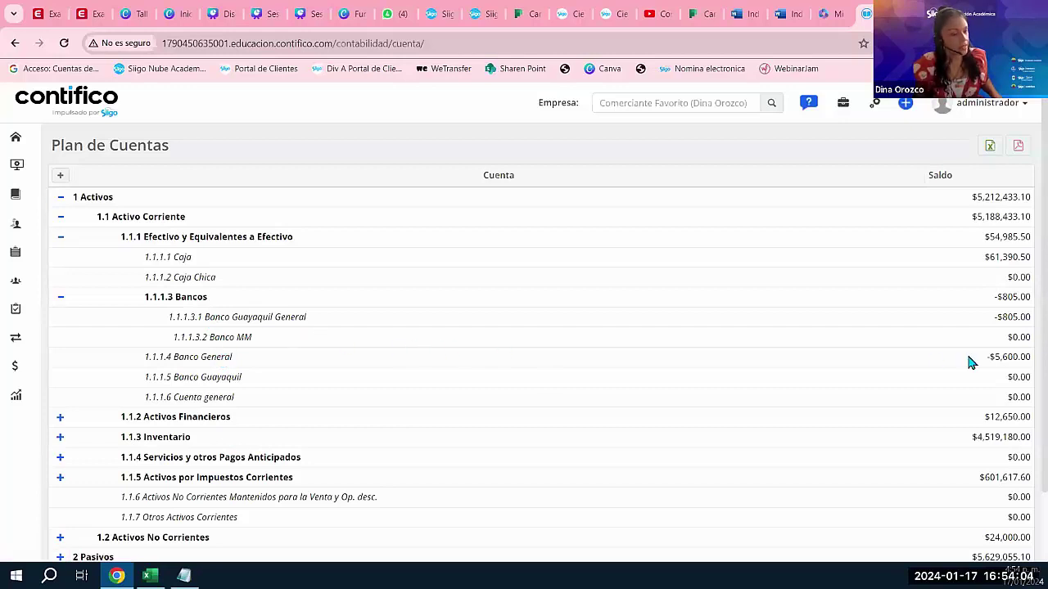
Delete the account 1.1.1.3.2 Banco MM from the chart of accounts and collapse the Bancos group.
click(236, 345)
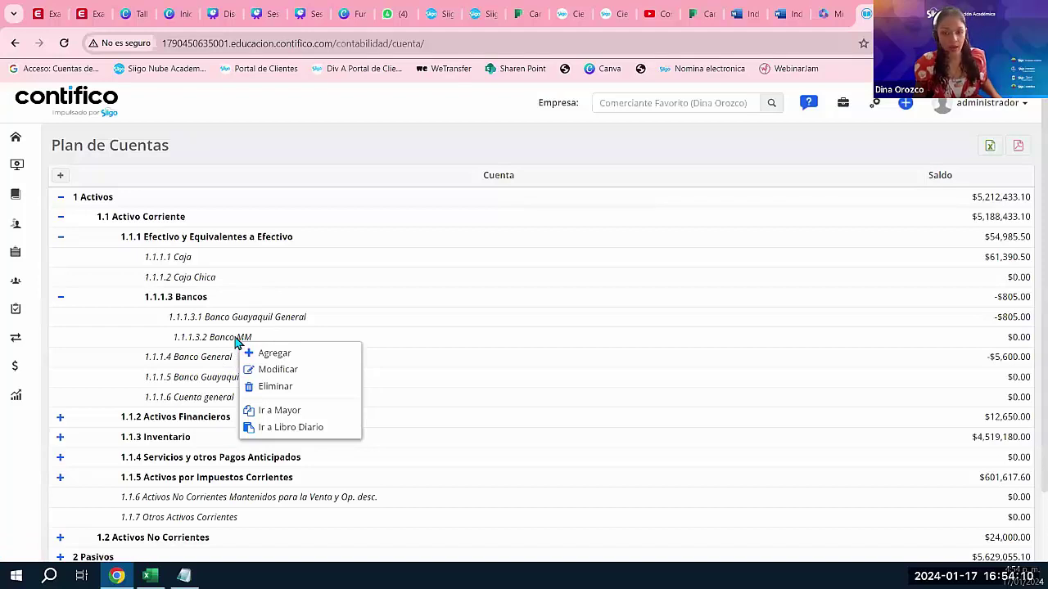
click(273, 391)
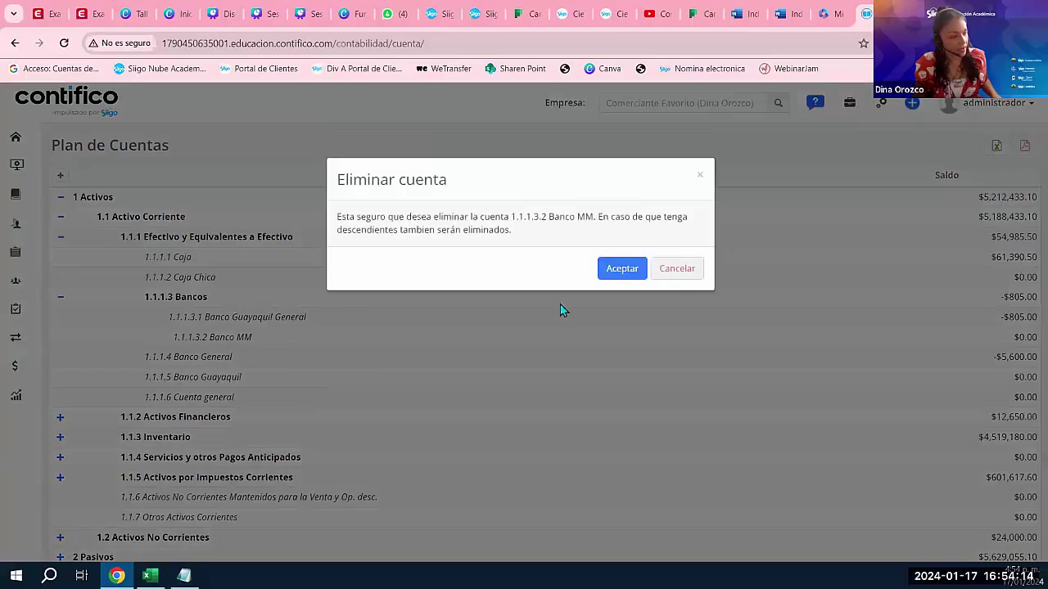
click(625, 270)
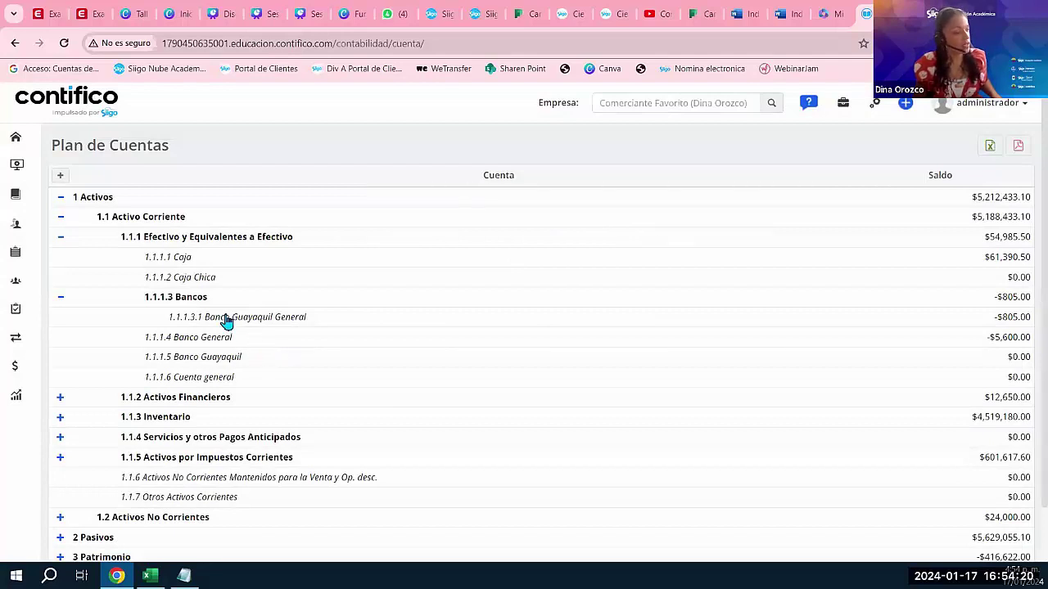
click(59, 300)
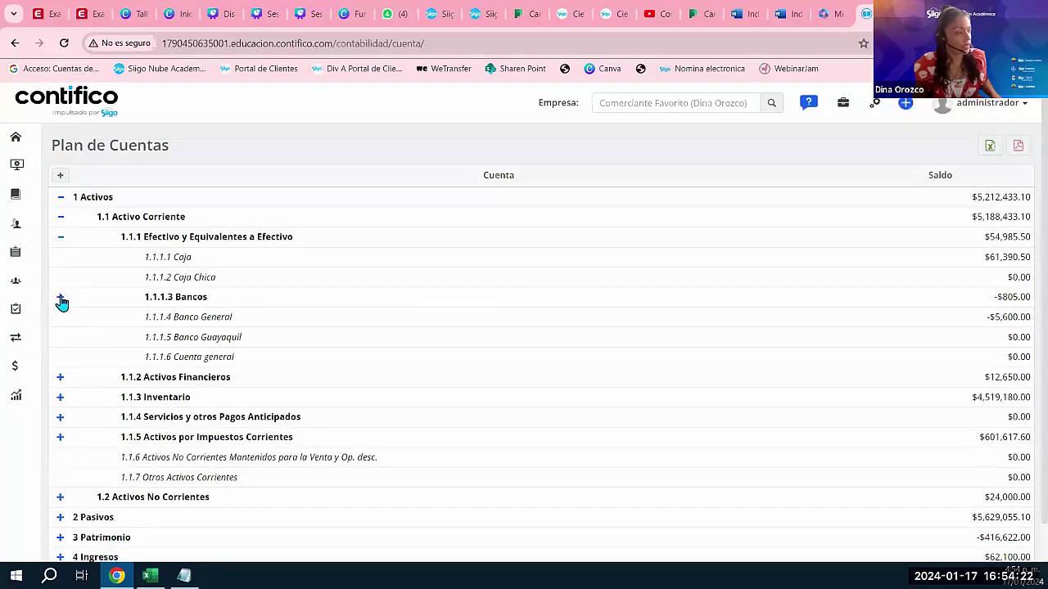
Edit account 1.1.1.6 Cuenta general and change its name to Banco General.
click(210, 364)
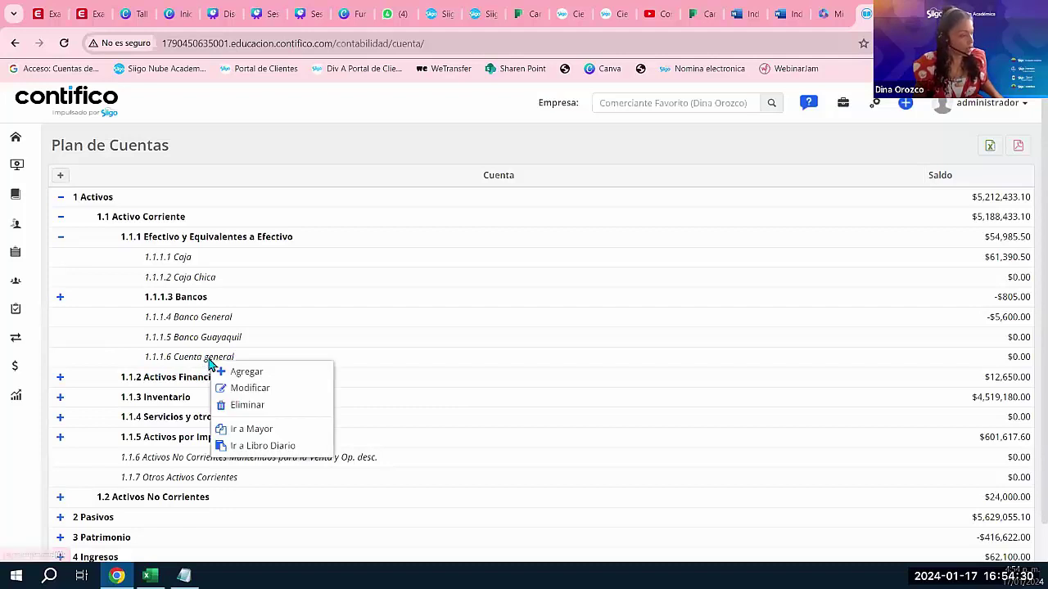
click(256, 390)
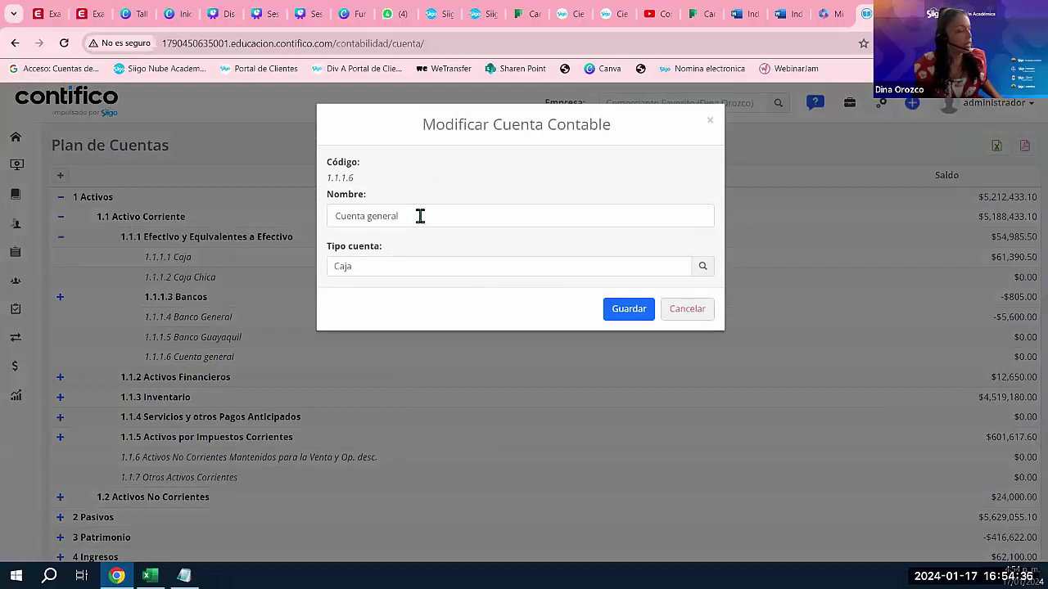
drag(426, 215, 334, 226)
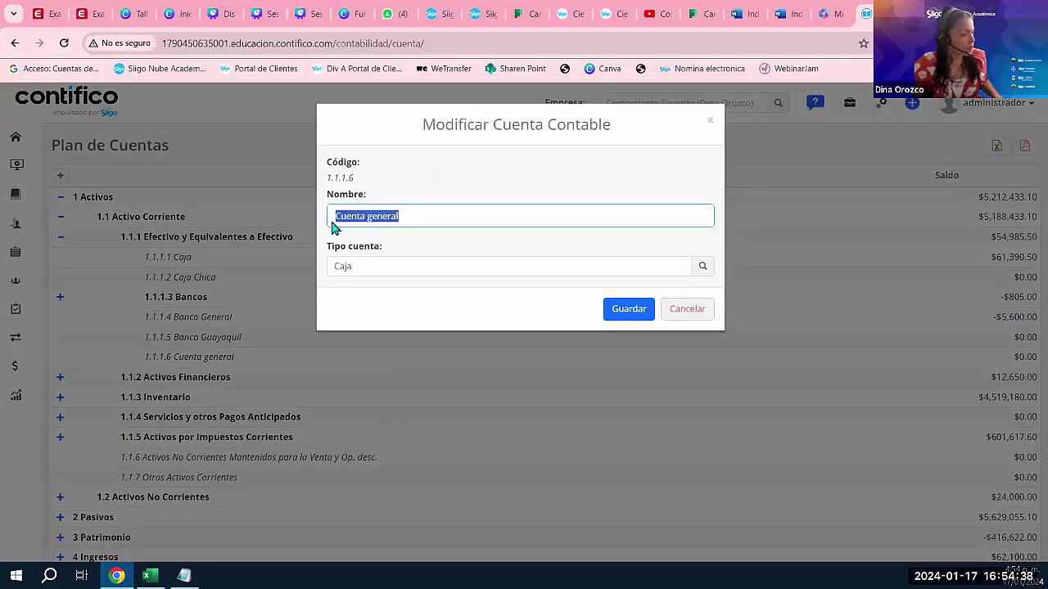
text(Banco P)
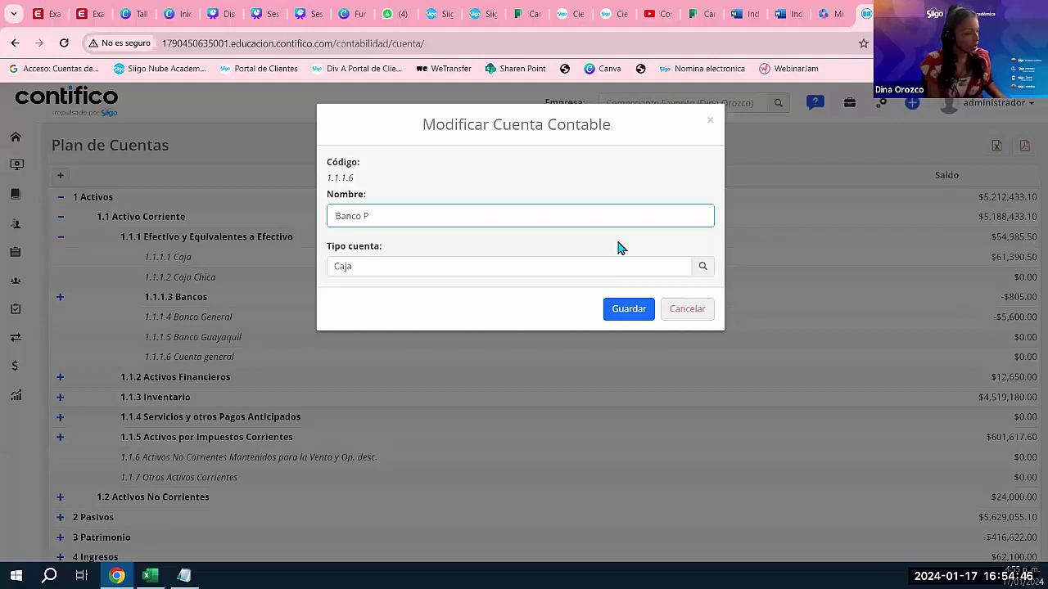
key(BackSpace)
text(Gene)
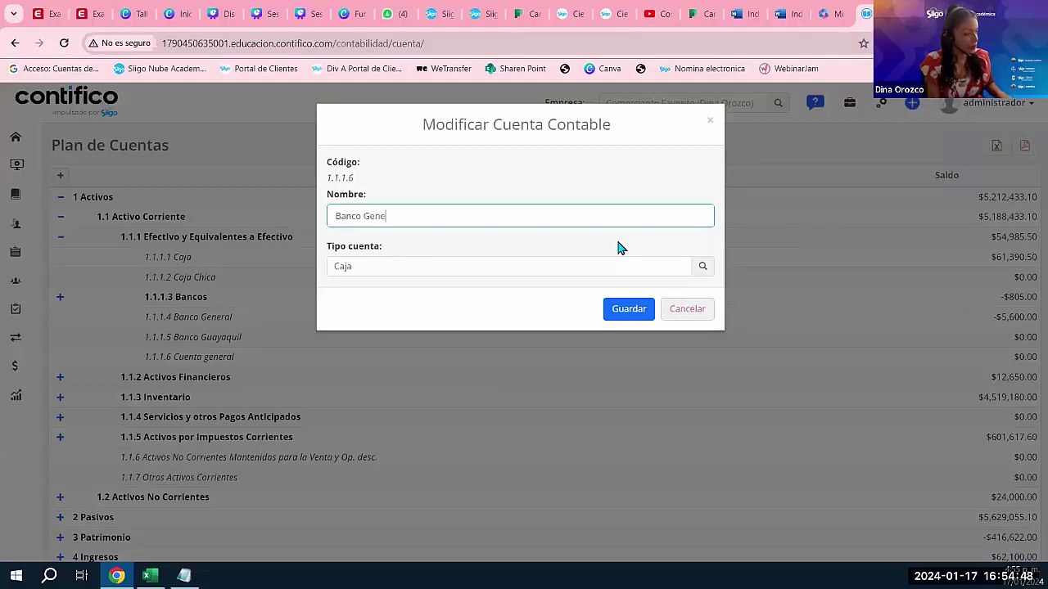
text(ral)
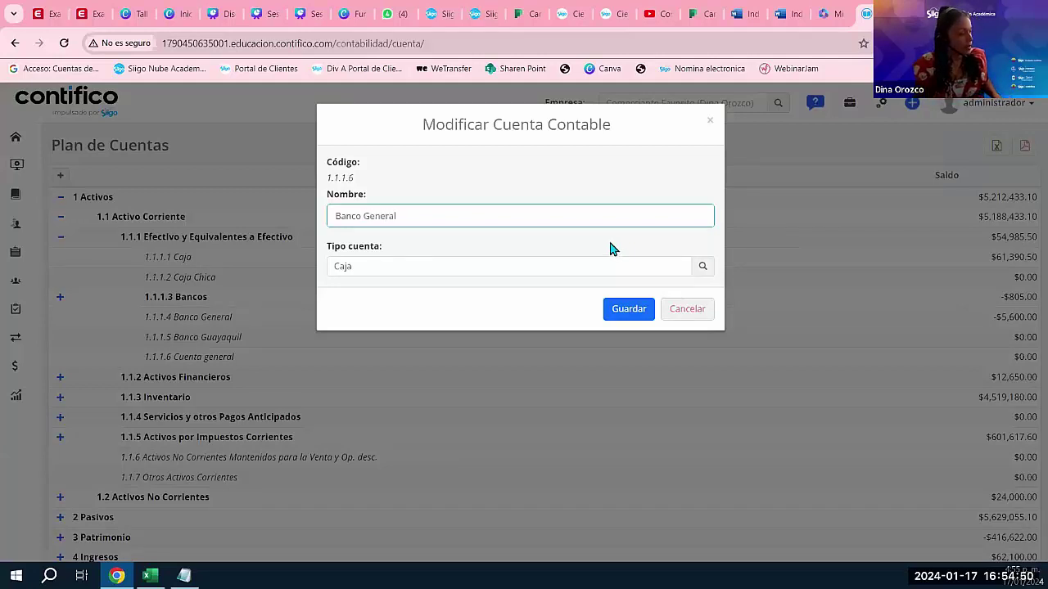
Choose Caja as the type of account 1.1.1.6 and save the account changes.
click(535, 267)
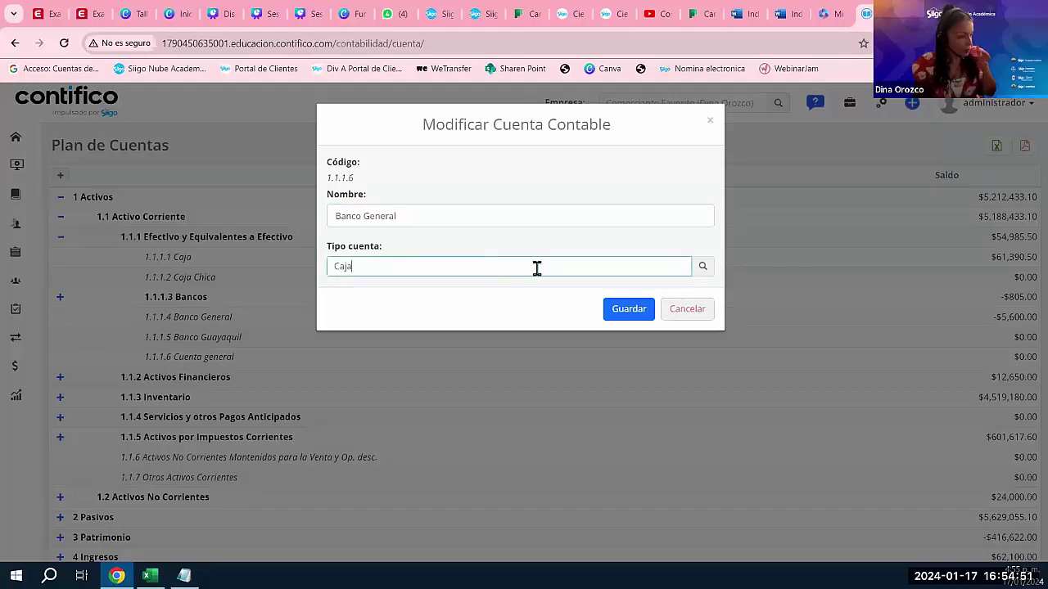
click(702, 266)
click(359, 342)
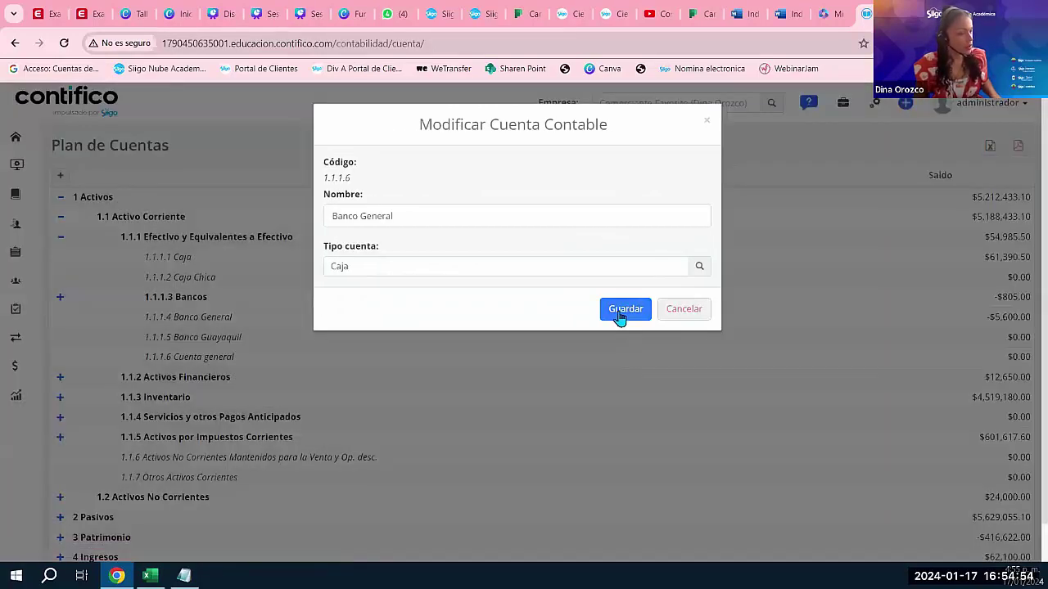
key(Return)
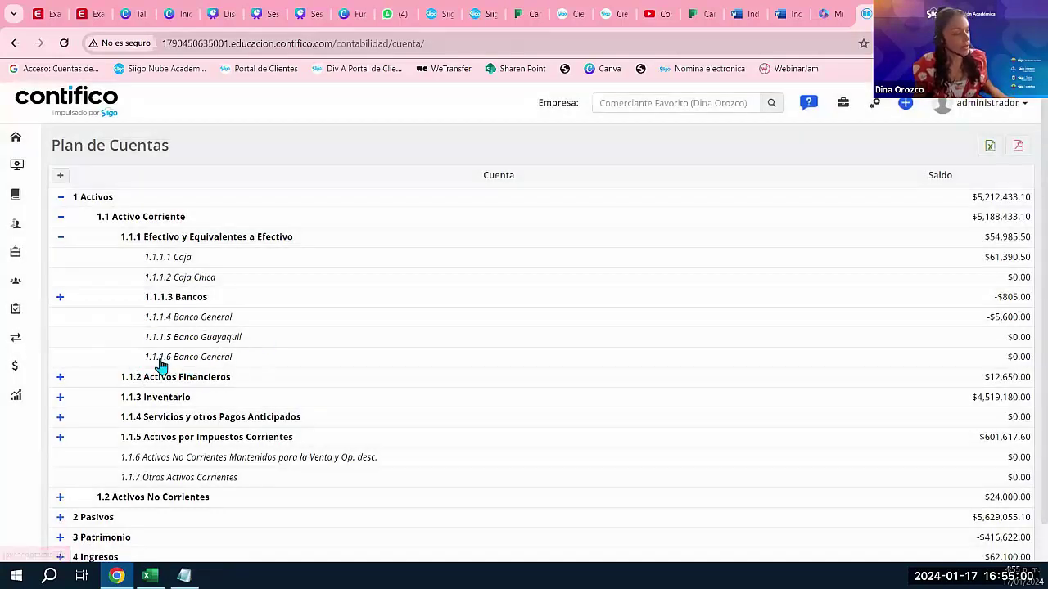
Check the new name of account 1.1.1.6 and compare the actions available for group 1.1.1 with those of its bank accounts.
drag(241, 365, 172, 360)
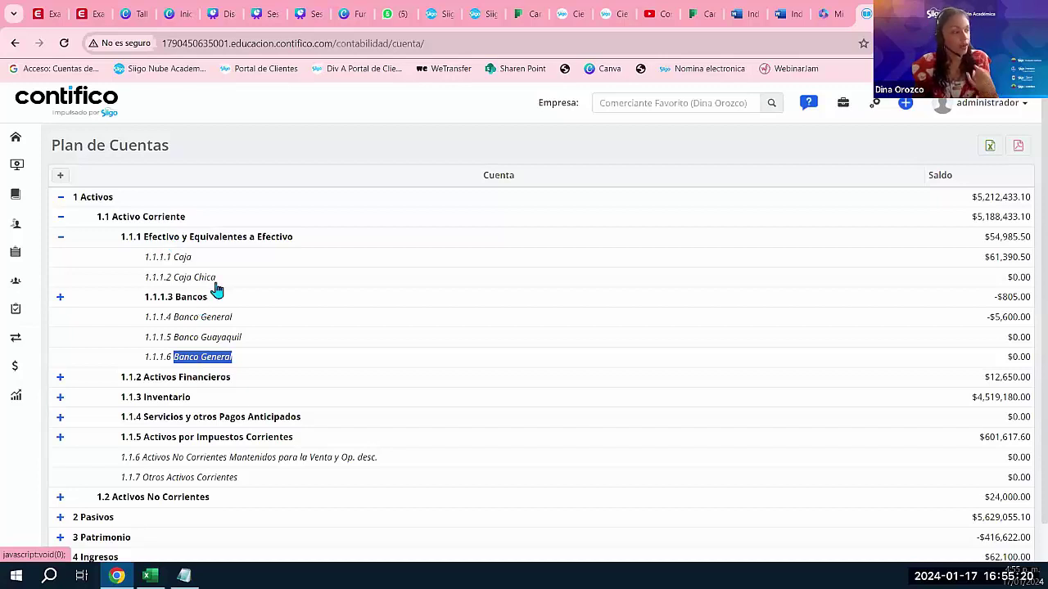
click(234, 239)
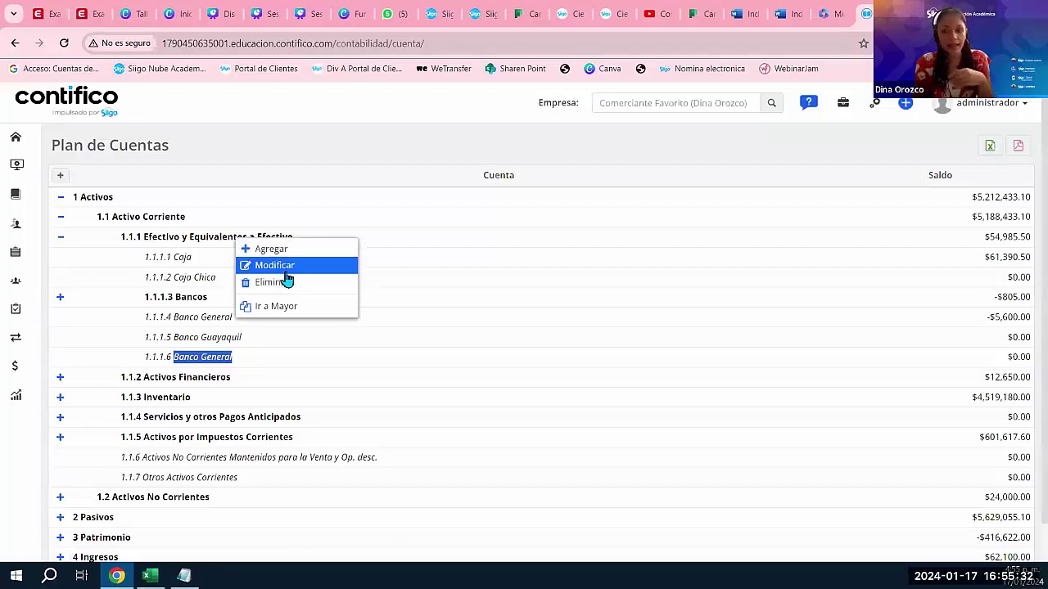
click(217, 321)
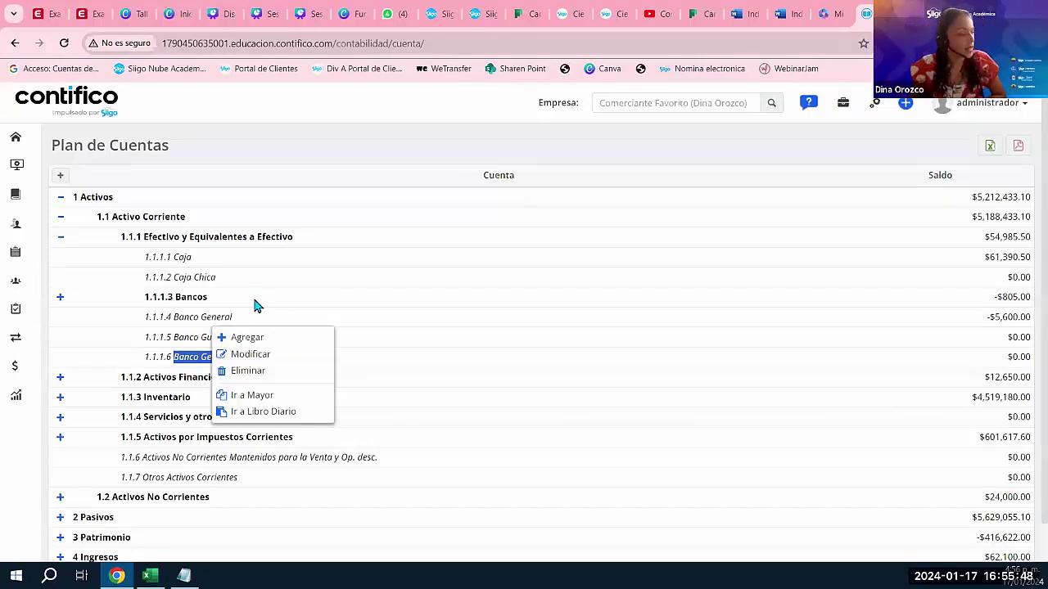
click(287, 207)
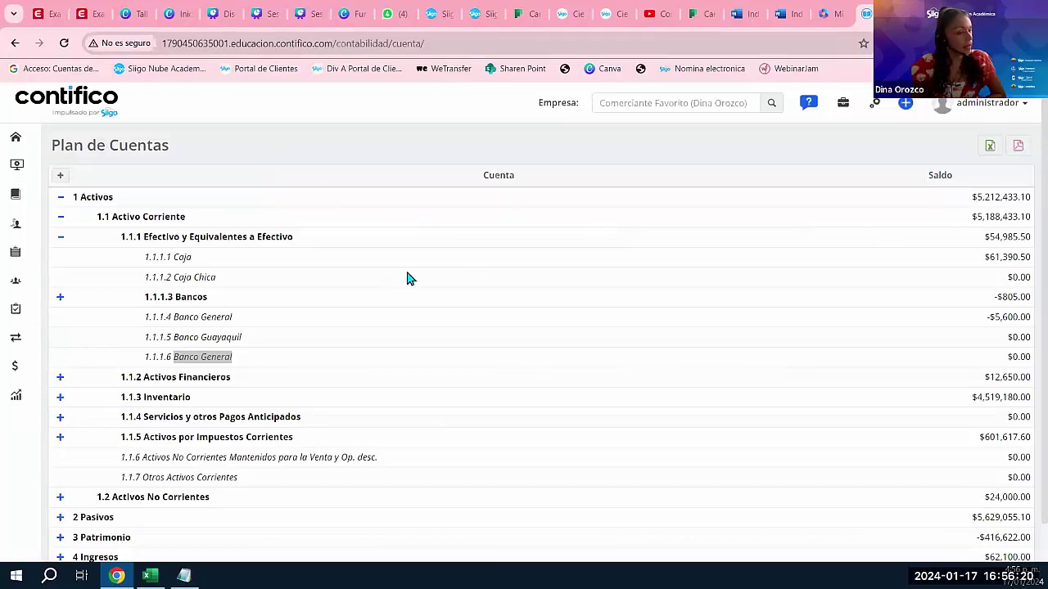
scroll(409, 279, down, 1)
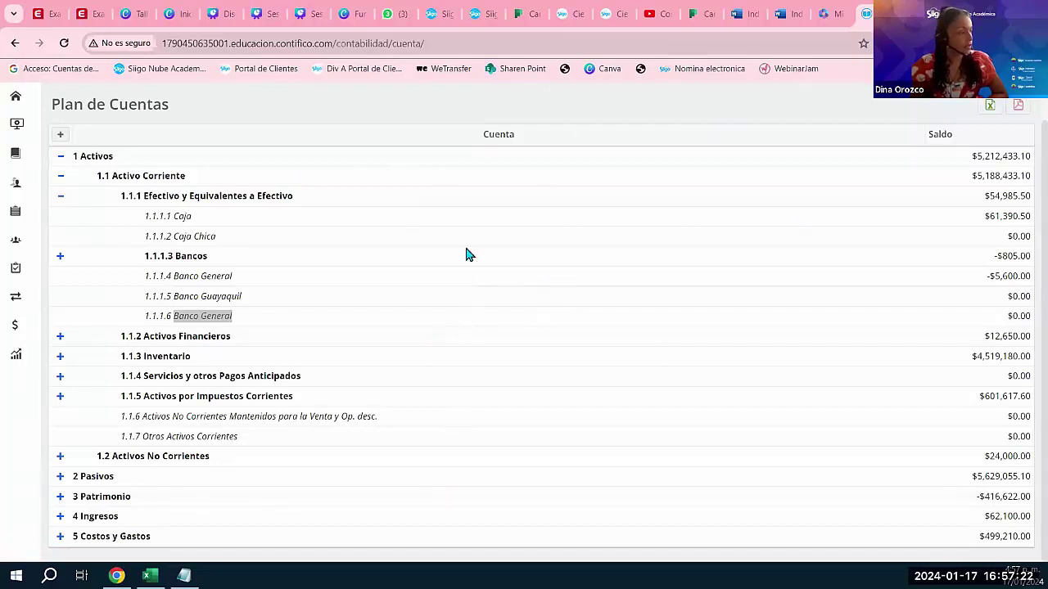
Switch to Canva, close its home page, show page 4 of the presentation with the session topics full screen, and exit the presentation.
click(173, 14)
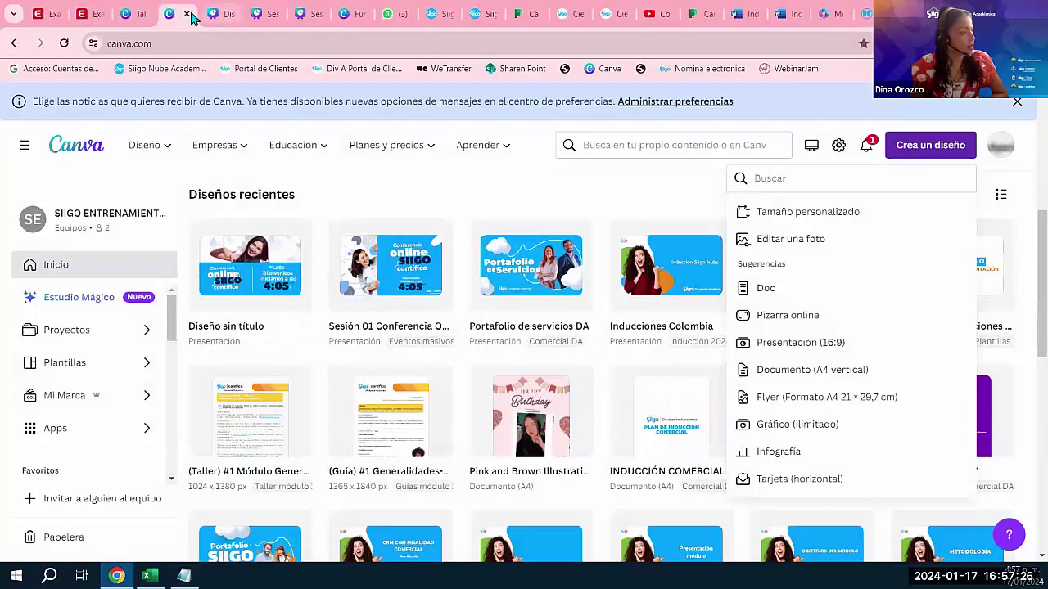
click(187, 14)
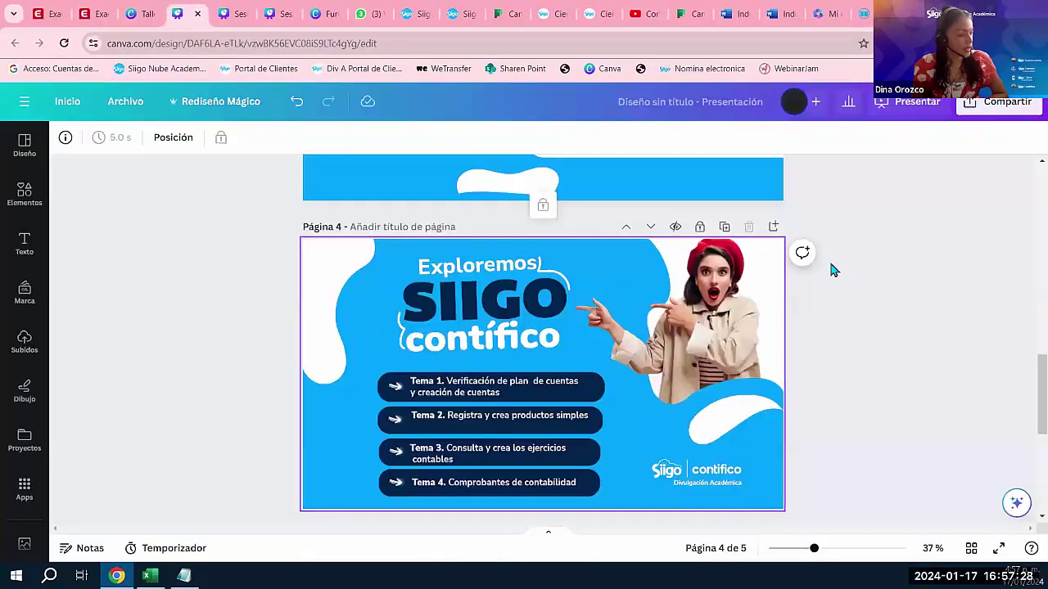
click(913, 104)
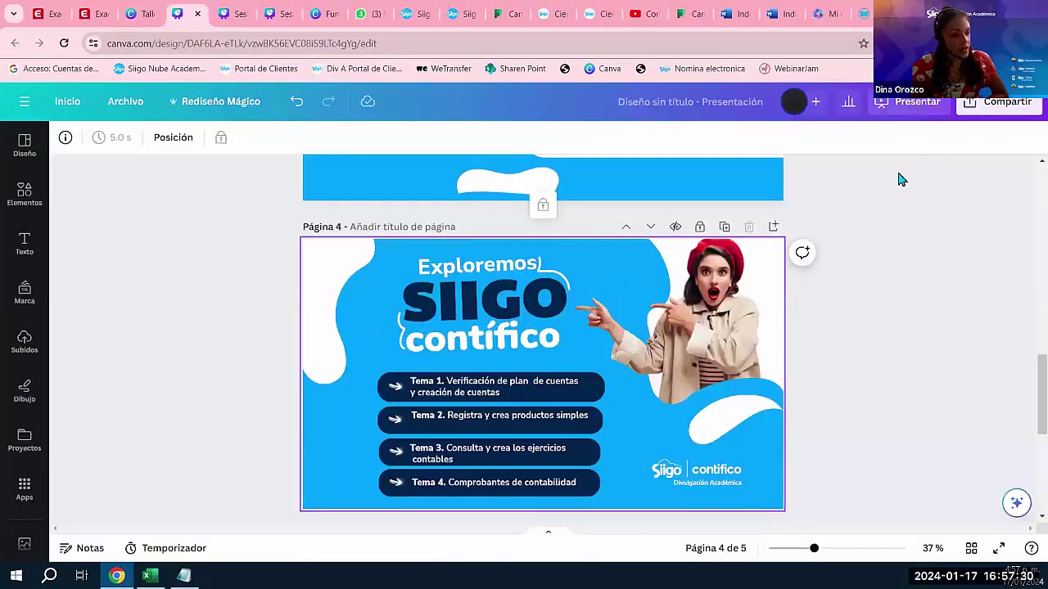
click(913, 479)
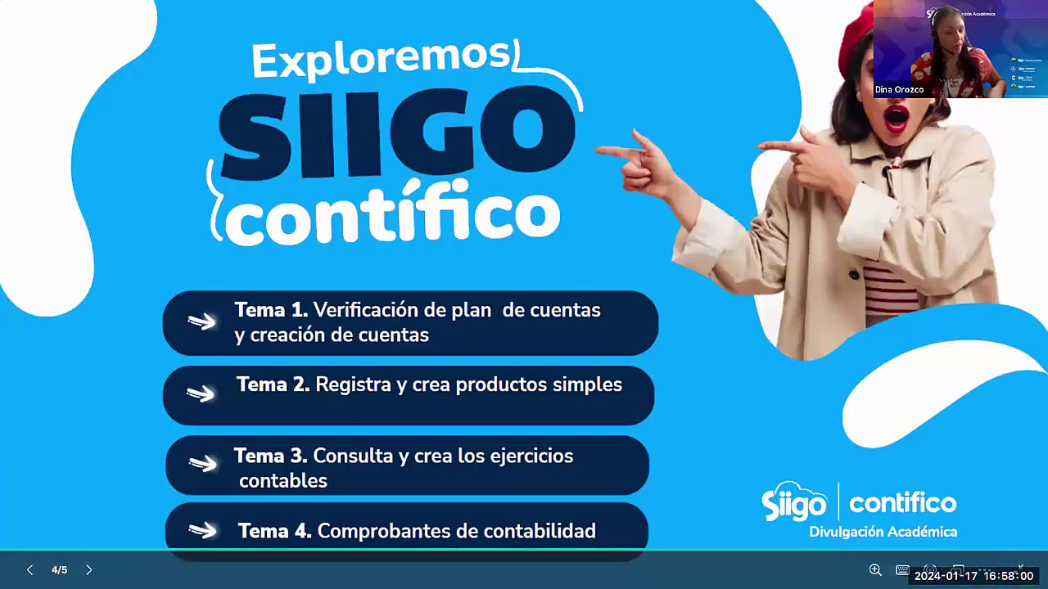
click(1020, 568)
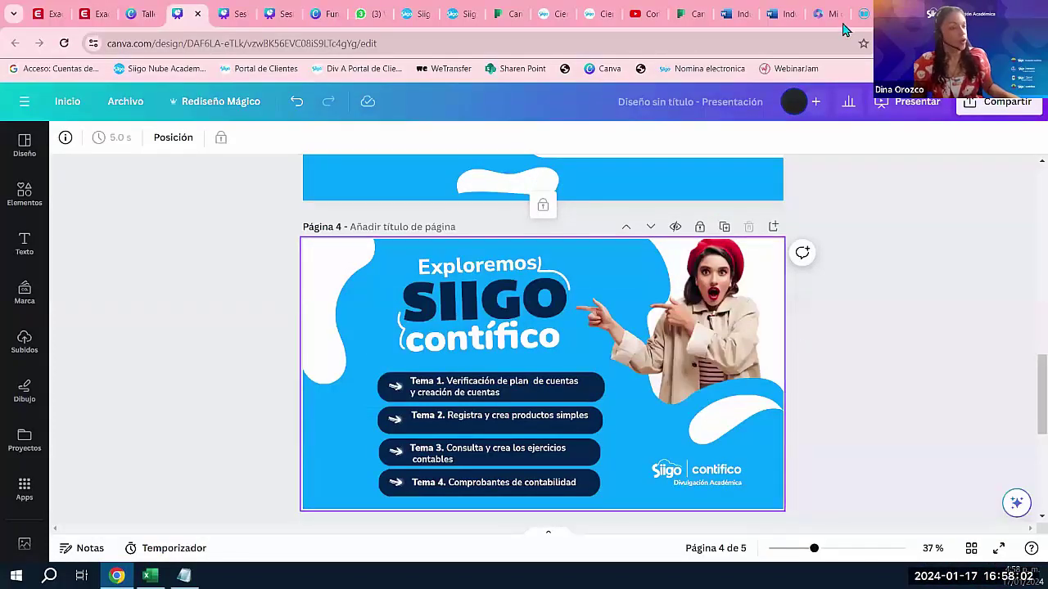
Return to Contífico and open a blank form for registering a new product in Inventario.
click(866, 16)
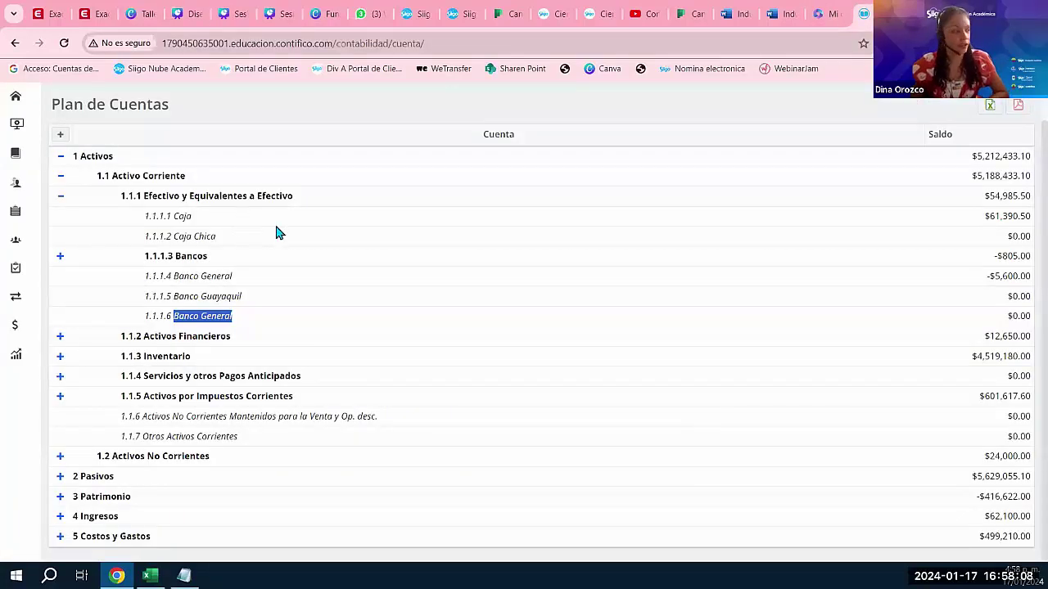
mouse_move(15, 154)
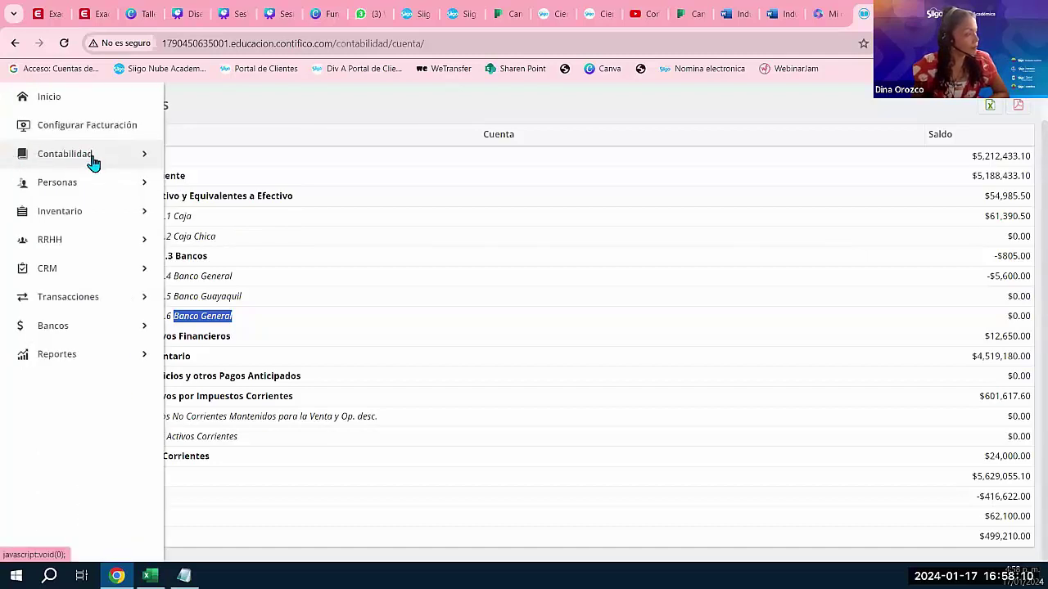
click(72, 217)
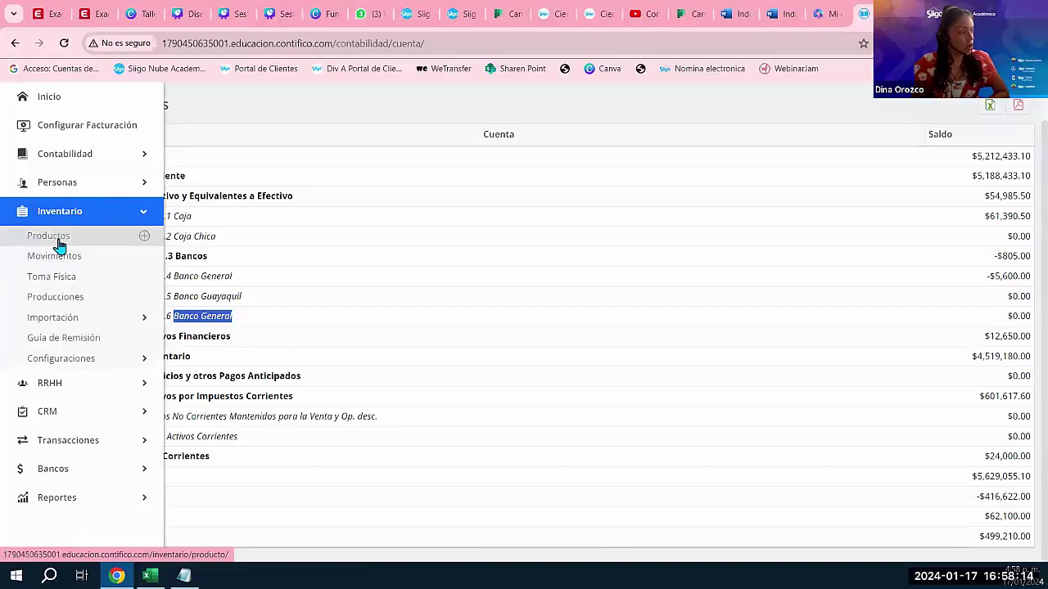
click(144, 237)
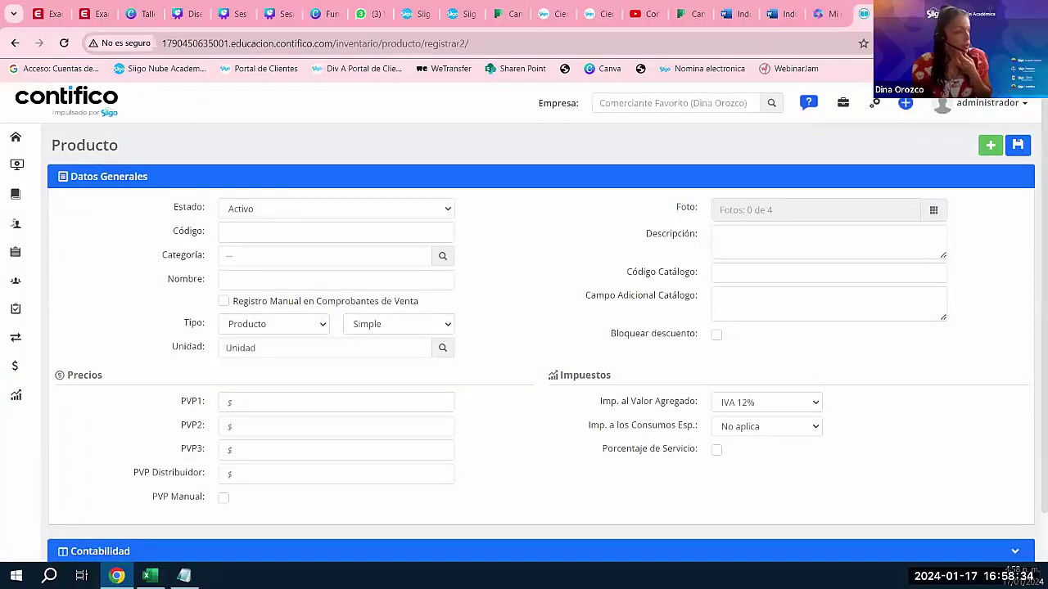
mouse_move(22, 141)
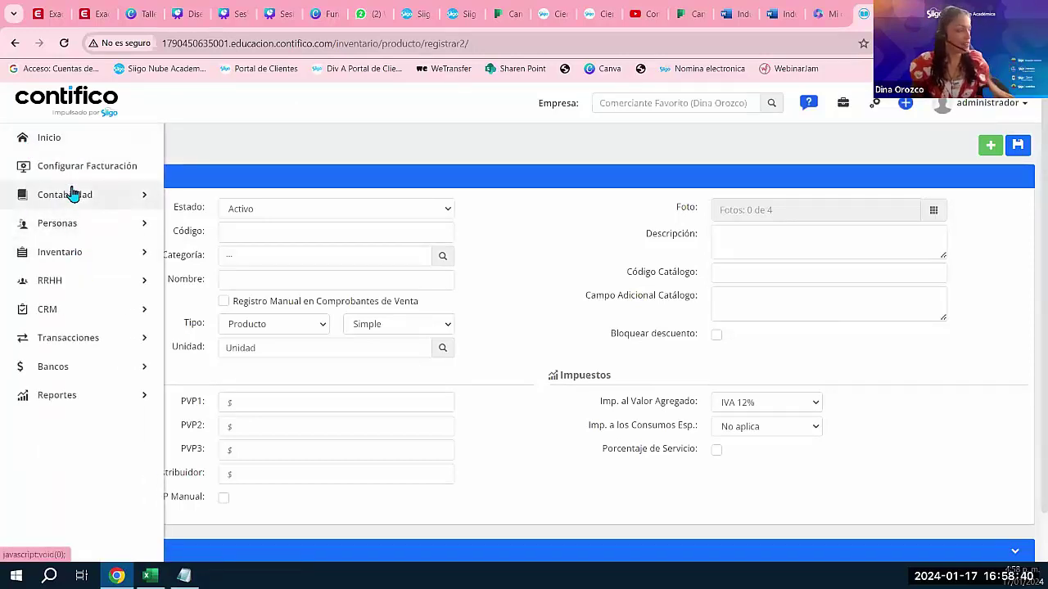
click(72, 253)
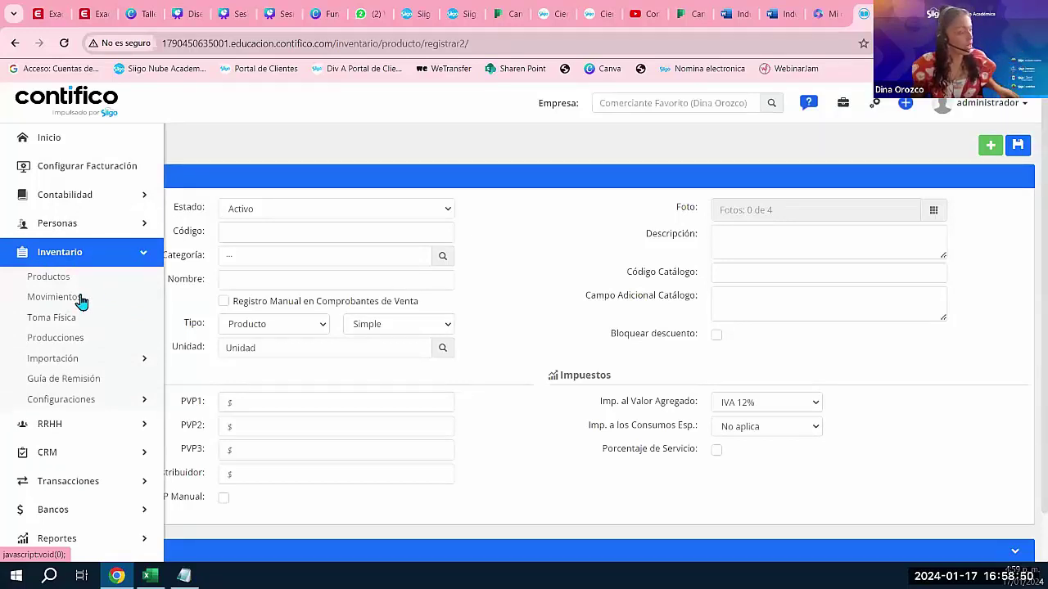
click(47, 279)
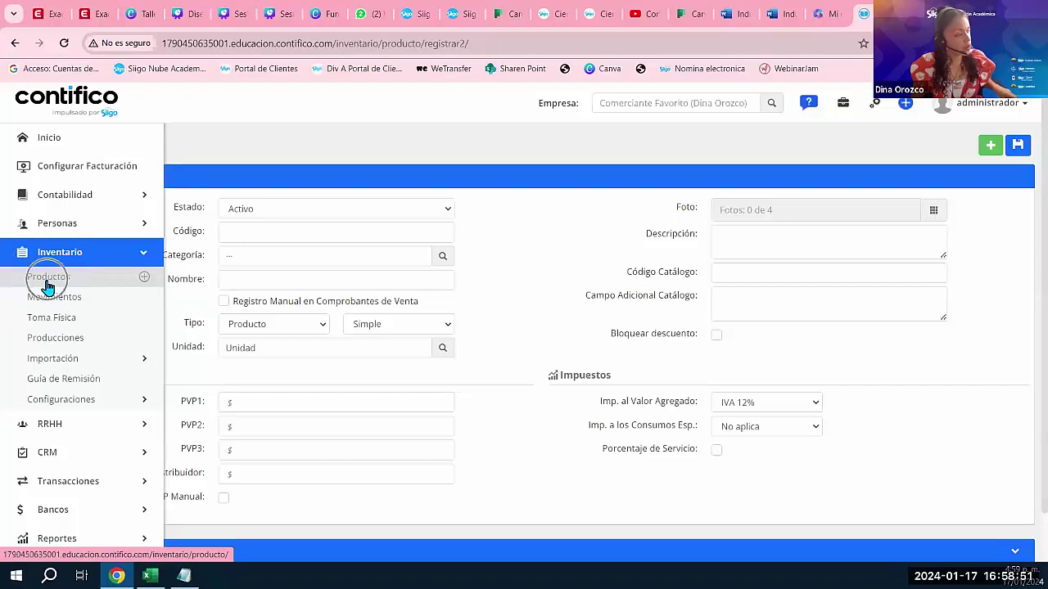
click(135, 277)
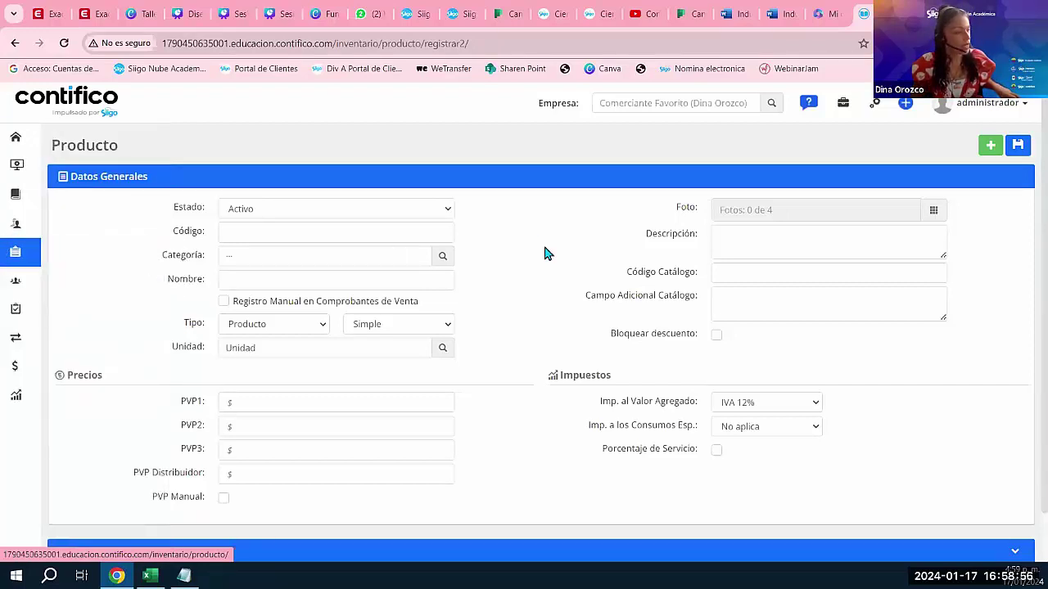
scroll(536, 225, down, 2)
scroll(538, 235, up, 2)
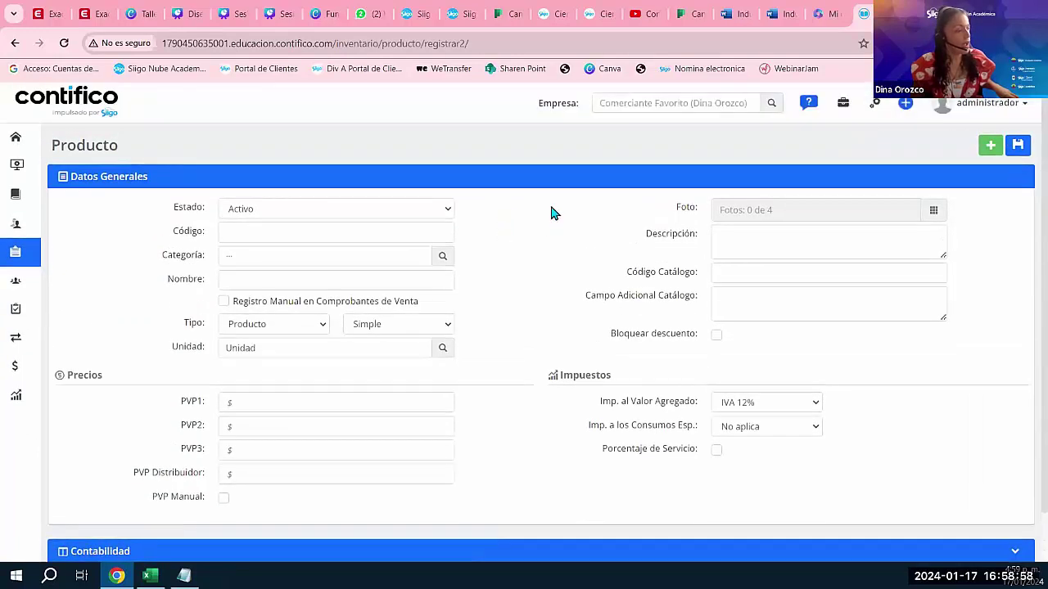
scroll(510, 298, down, 2)
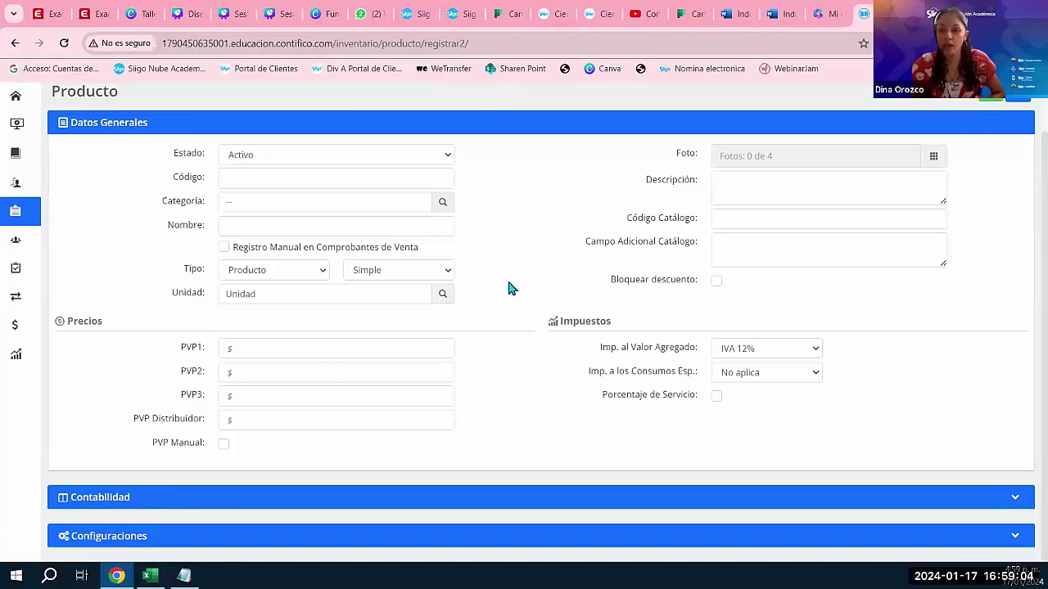
scroll(491, 314, up, 1)
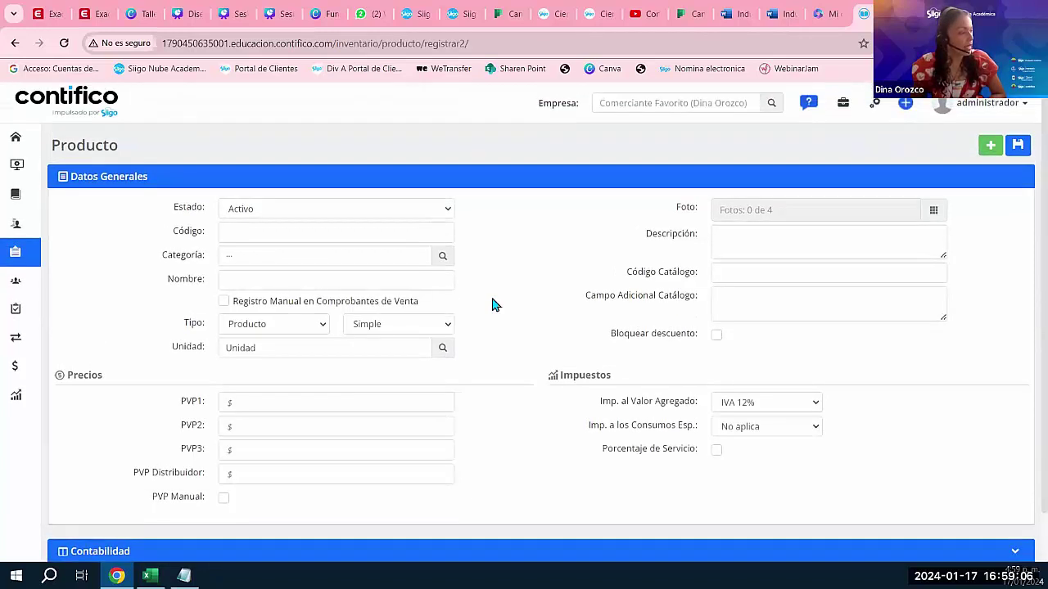
scroll(370, 383, down, 1)
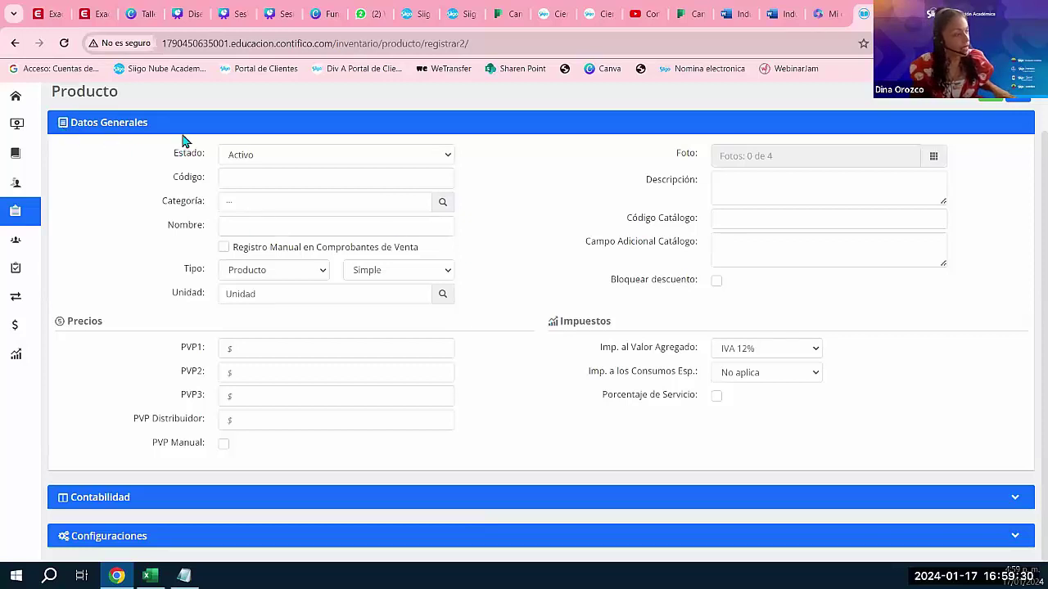
Keep the new product's Estado as Activo and enter 5000 as its Código.
click(107, 125)
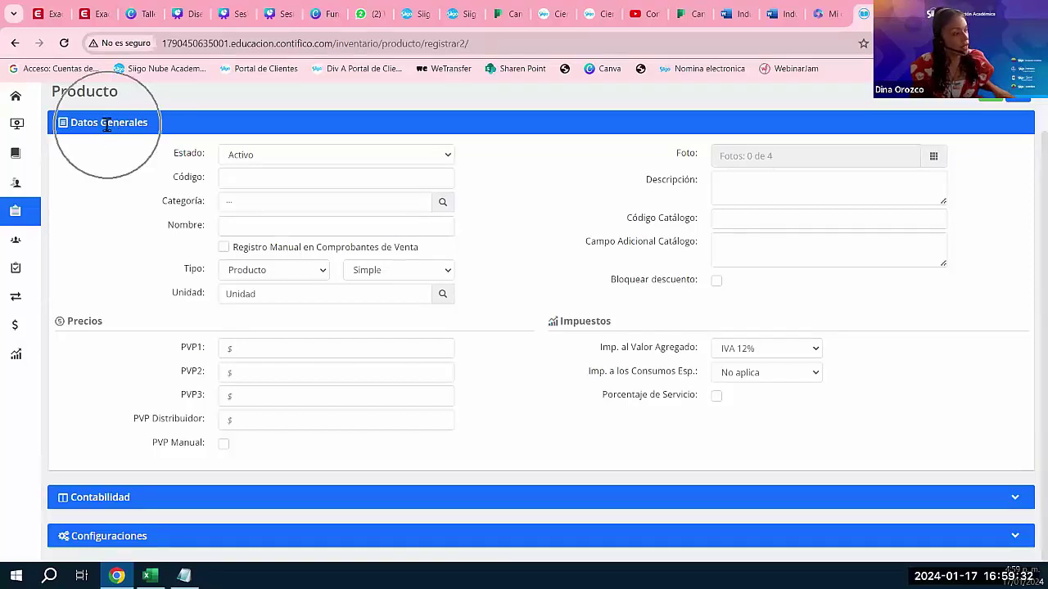
drag(175, 152, 206, 155)
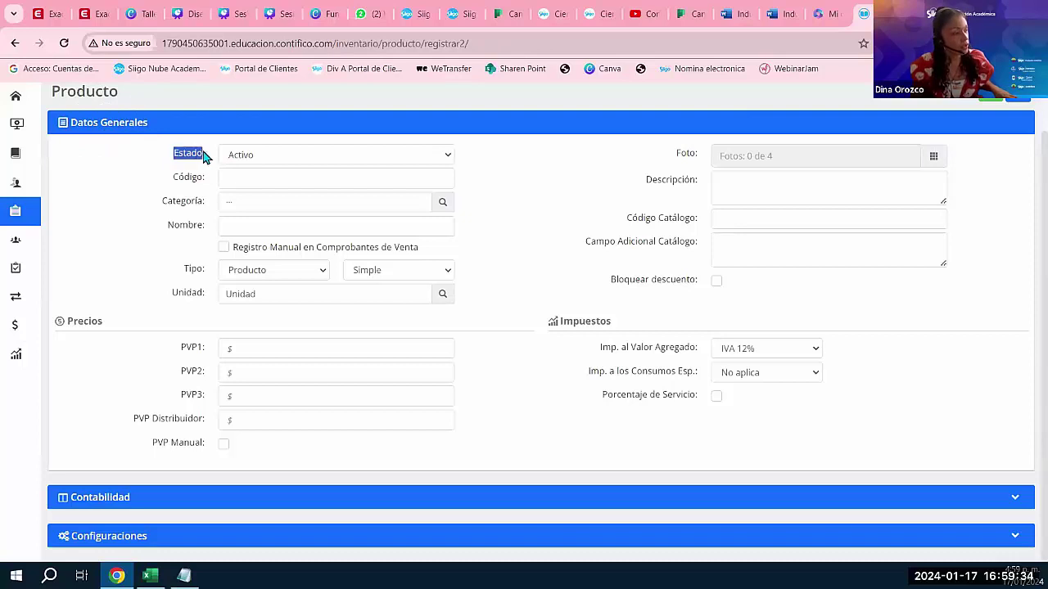
click(281, 159)
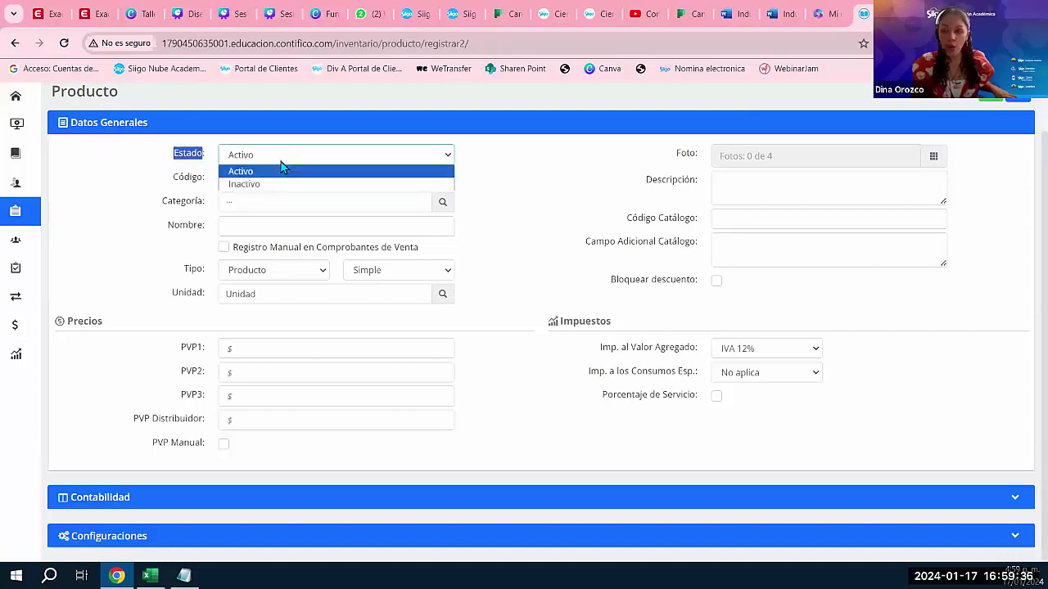
click(283, 170)
click(254, 178)
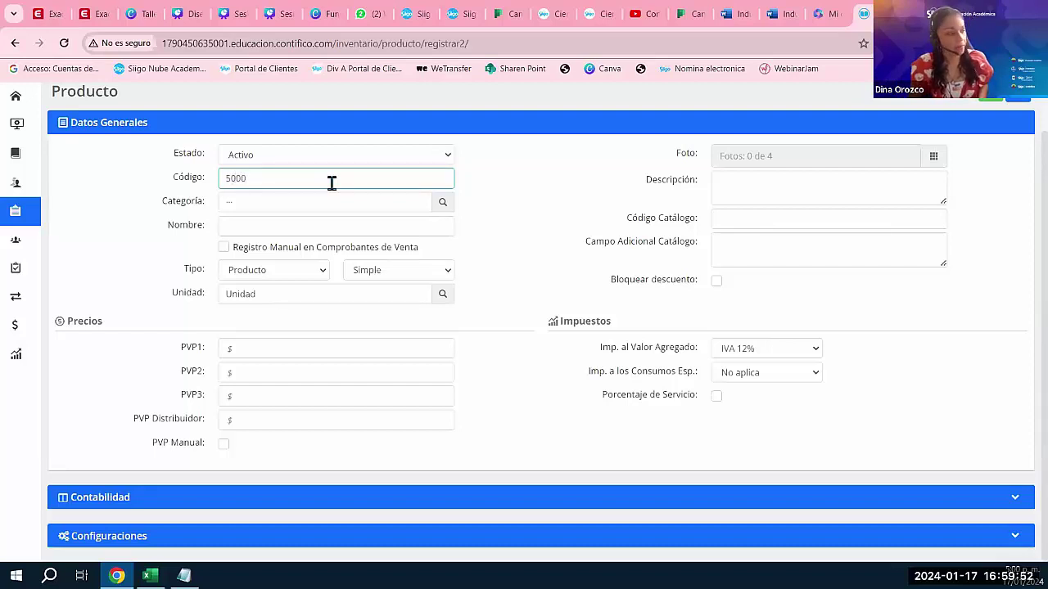
Switch to Canva, open the design "(Taller) #1 Módulo Generalidades-Configuraciones" and present it full screen.
click(141, 14)
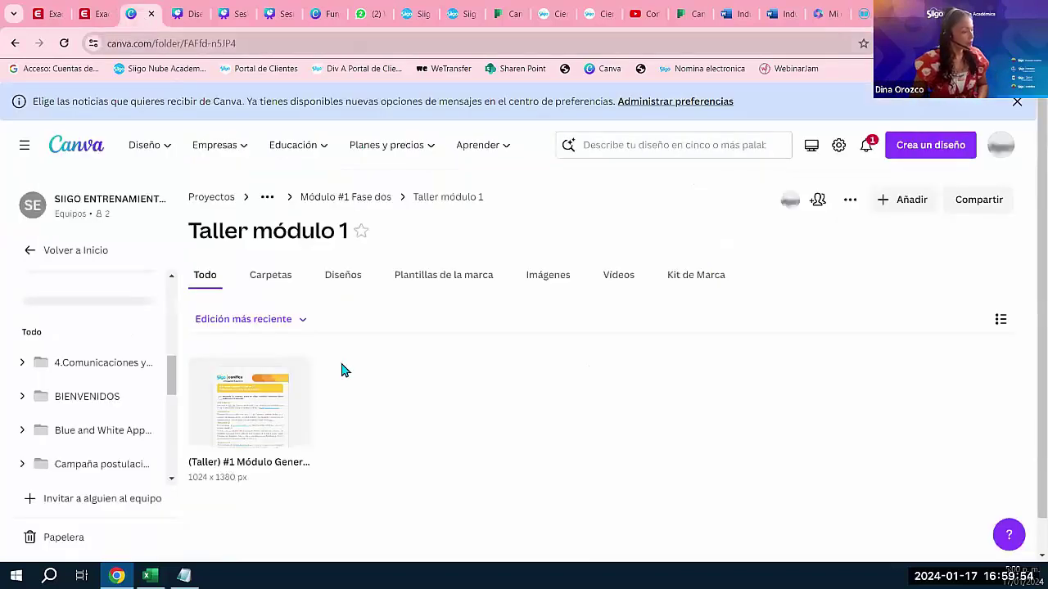
click(256, 421)
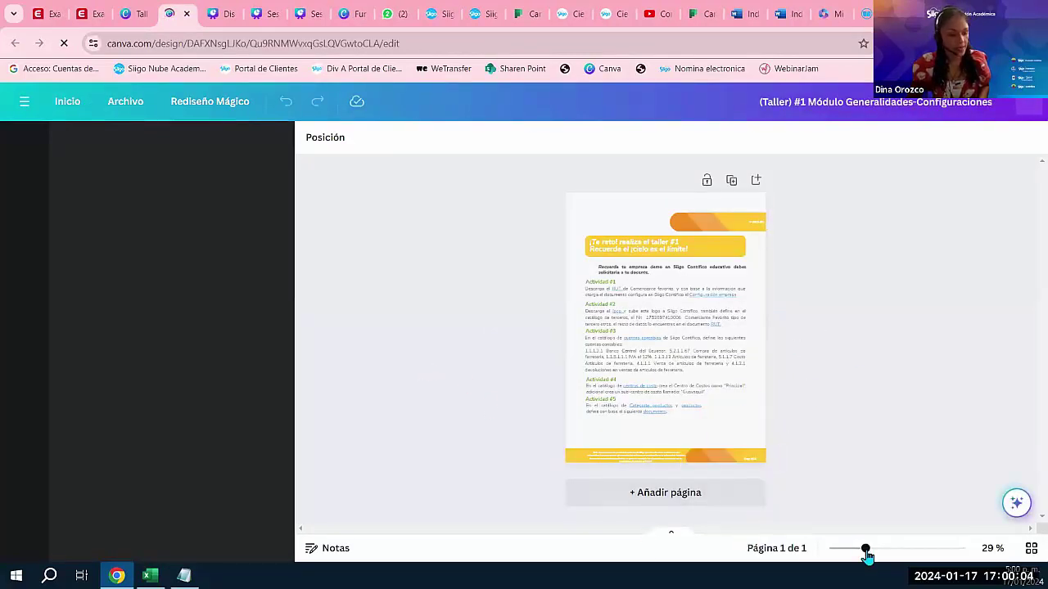
mouse_move(881, 550)
mouse_down()
mouse_move(889, 556)
mouse_move(863, 556)
mouse_up()
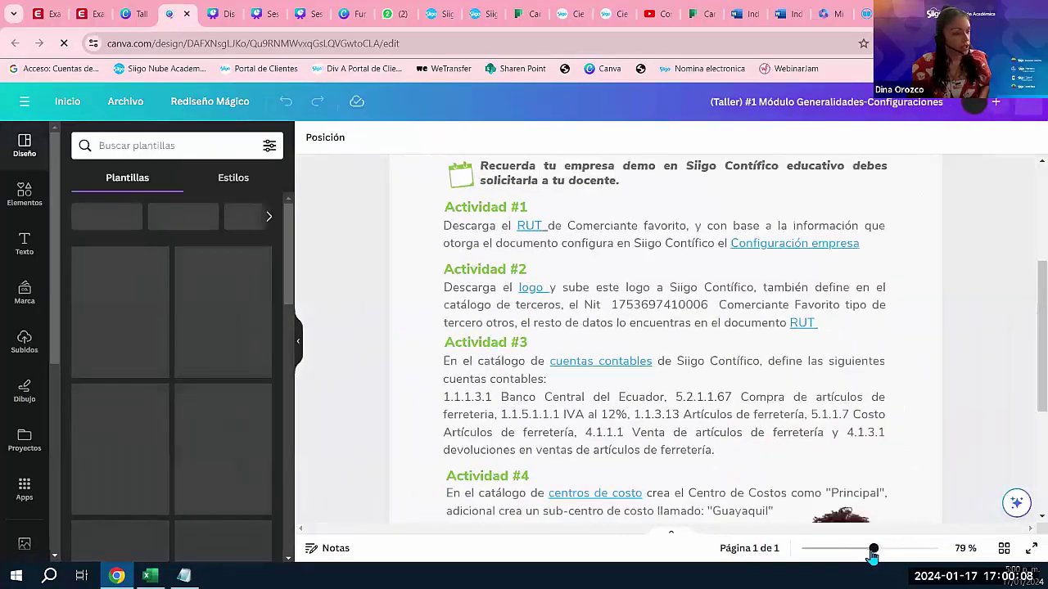
scroll(815, 330, down, 3)
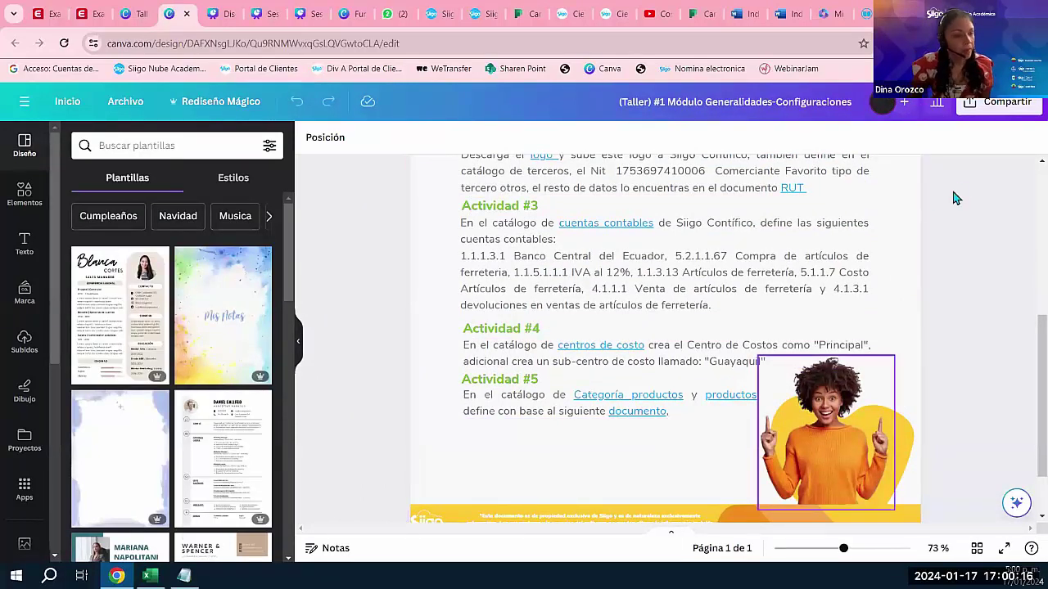
click(1006, 102)
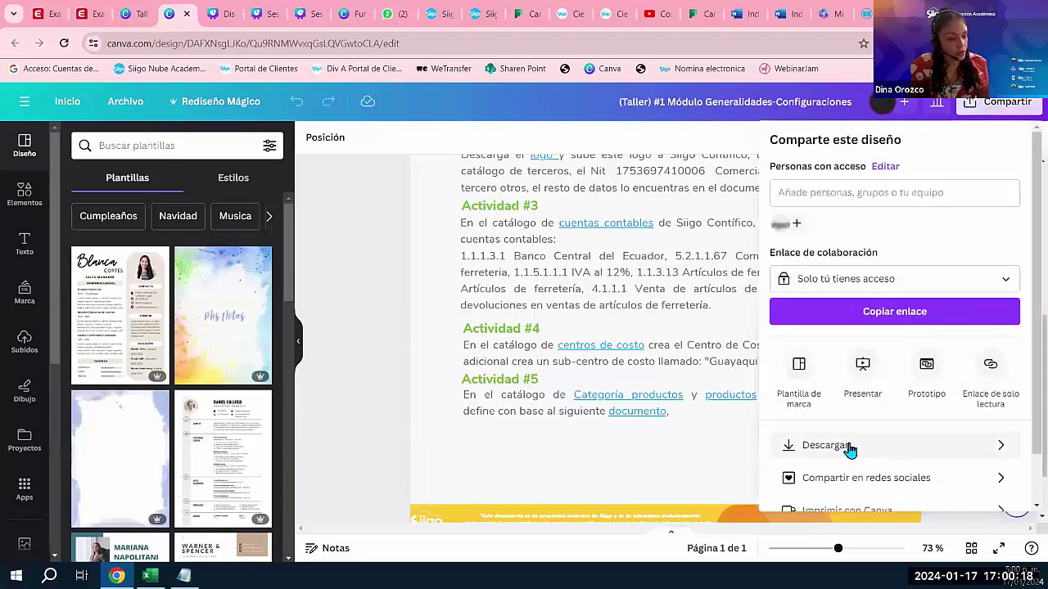
click(862, 367)
click(900, 456)
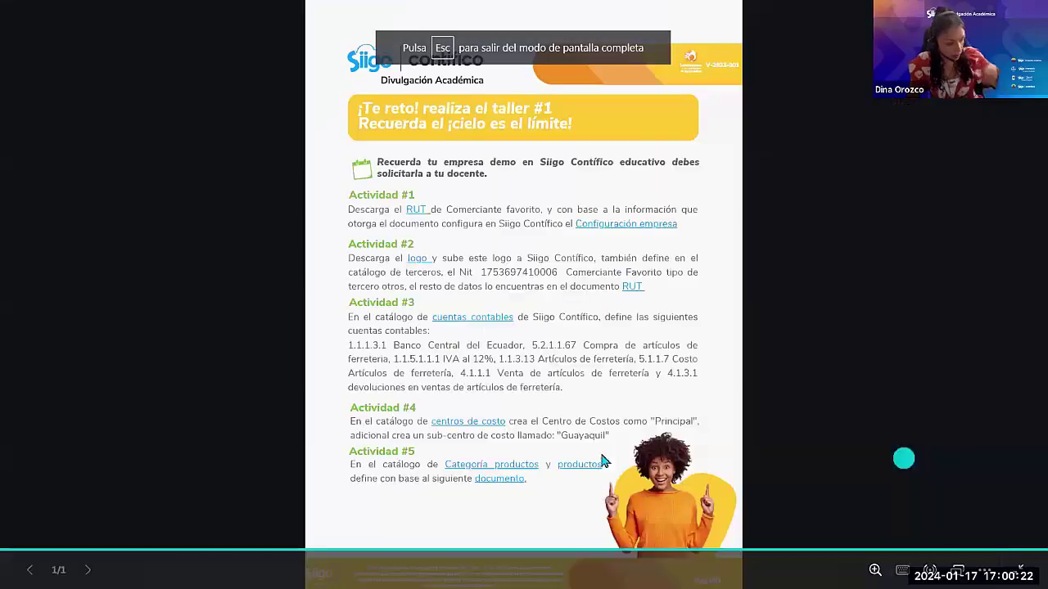
Download CATEGORIAS-Y-PRODUCTOS-DE-INVENTARIOS-CONTIFICO.xlsx from the Actividad #5 link, switch to it in Excel and enable editing.
click(487, 465)
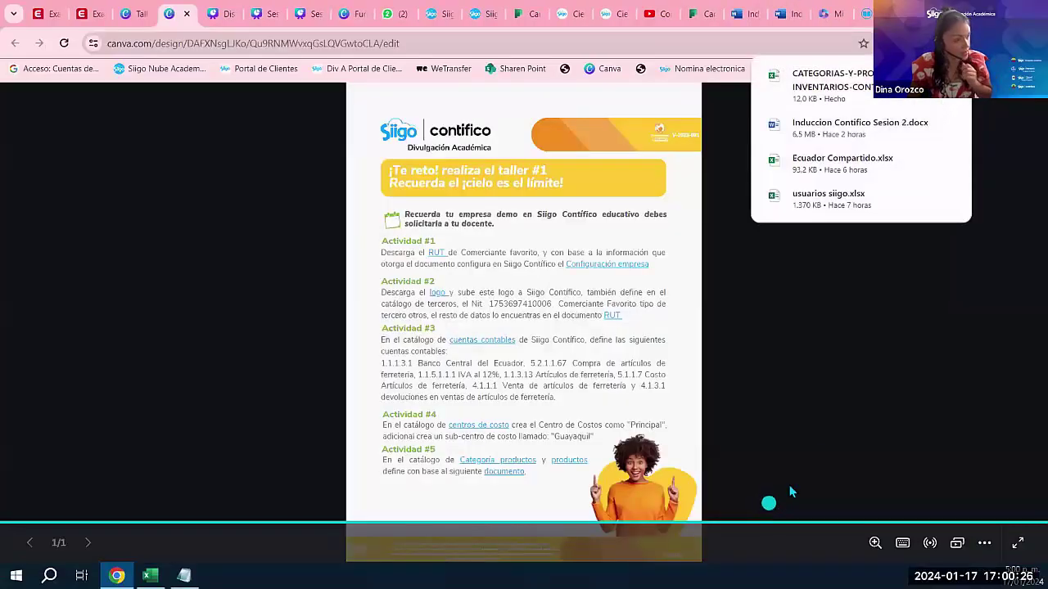
key(alt+Tab)
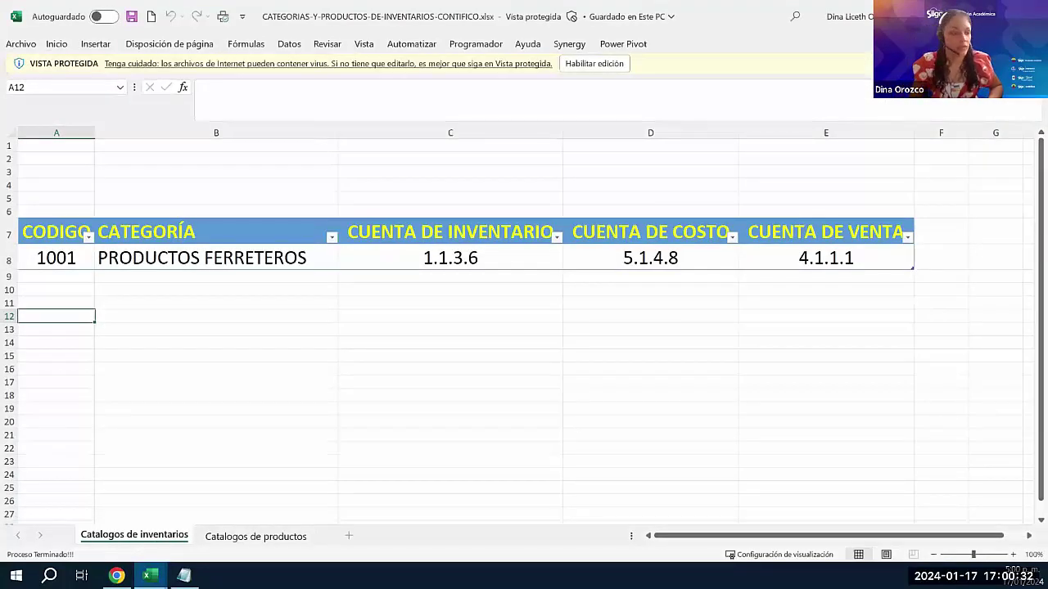
click(255, 537)
click(148, 538)
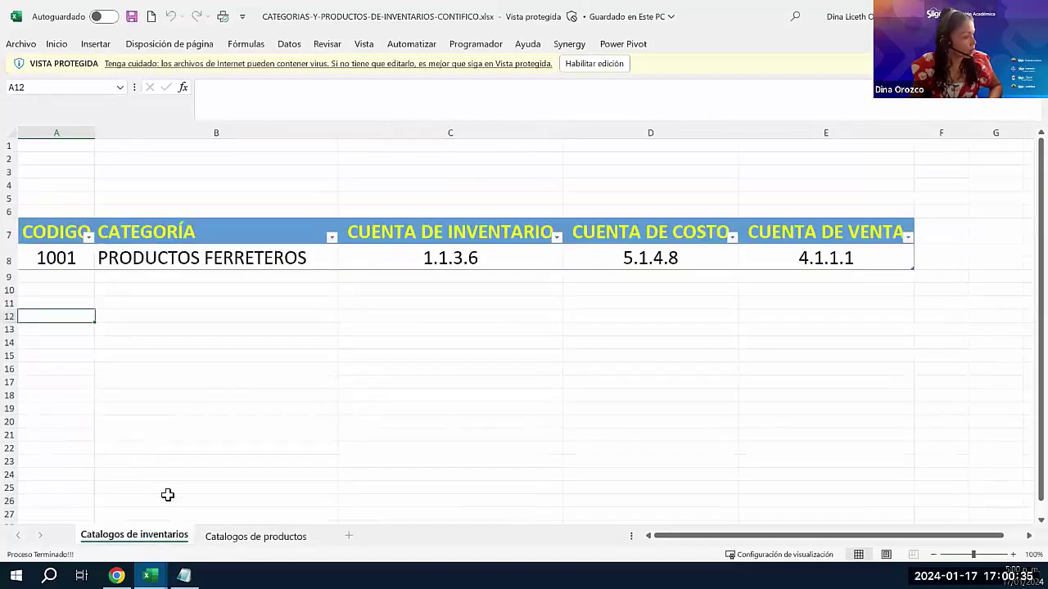
click(147, 333)
click(47, 262)
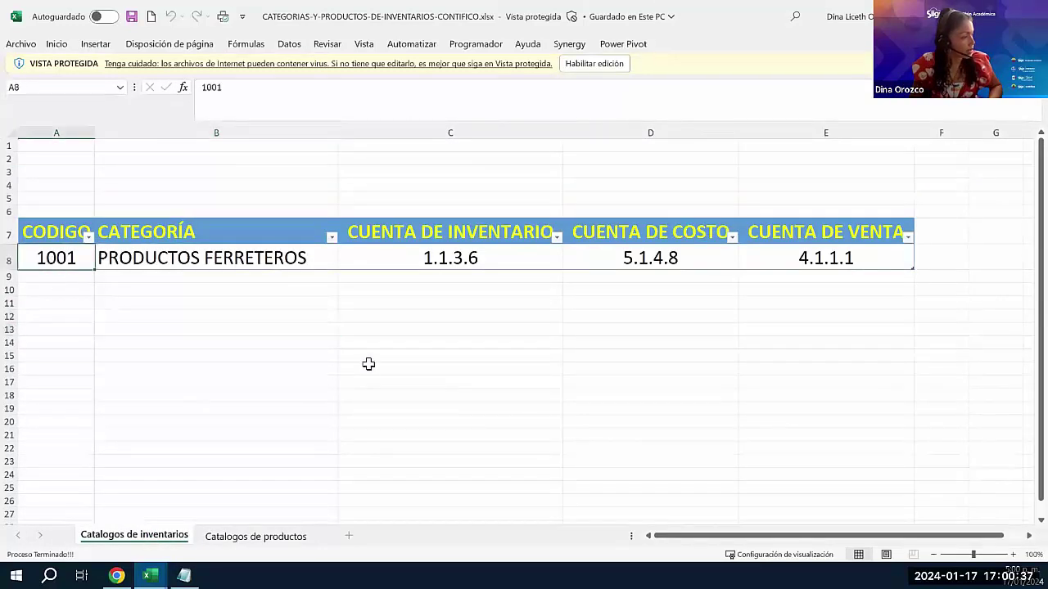
click(595, 63)
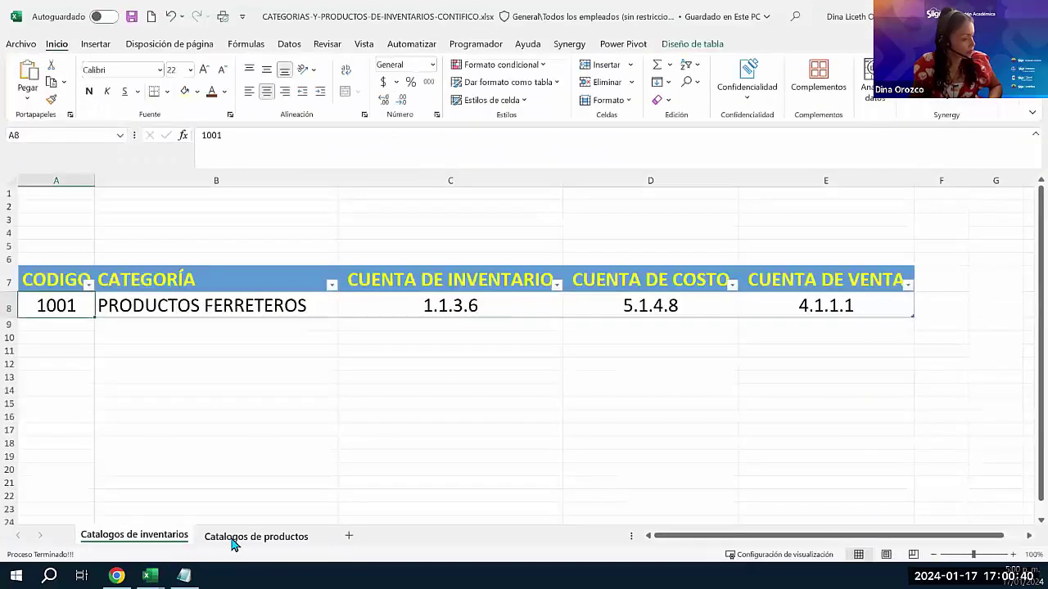
Compare the category data in the Catalogos de inventarios sheet with the product rows in the Catalogos de productos sheet.
click(237, 539)
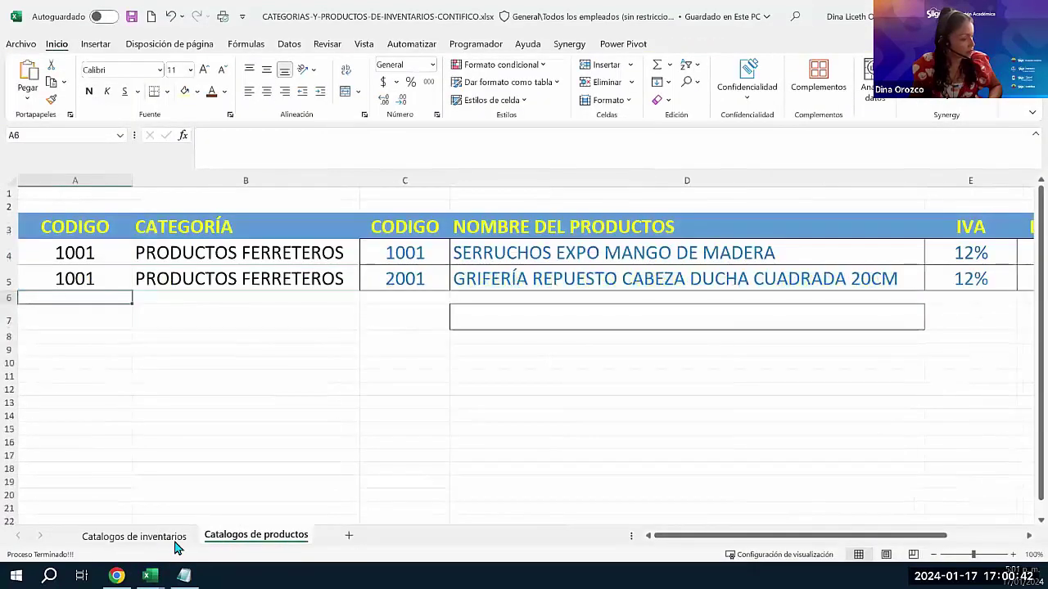
click(174, 537)
click(568, 338)
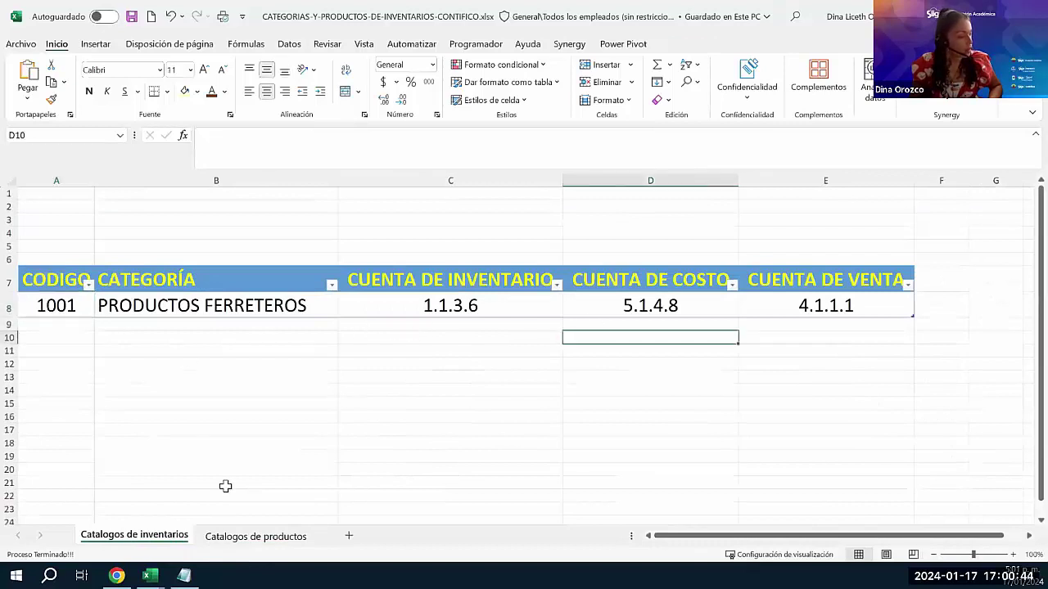
click(260, 537)
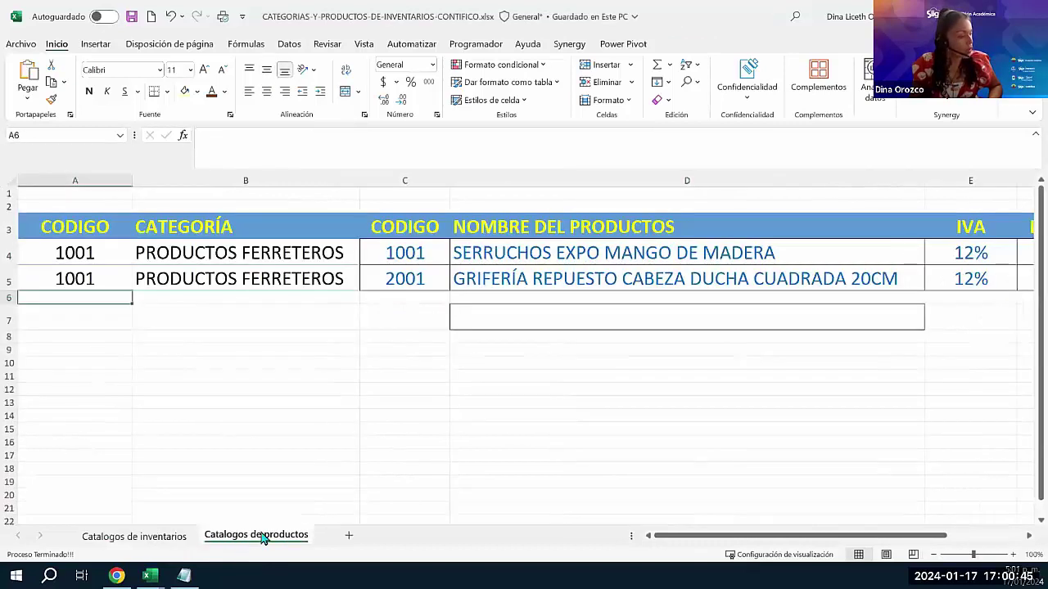
click(55, 254)
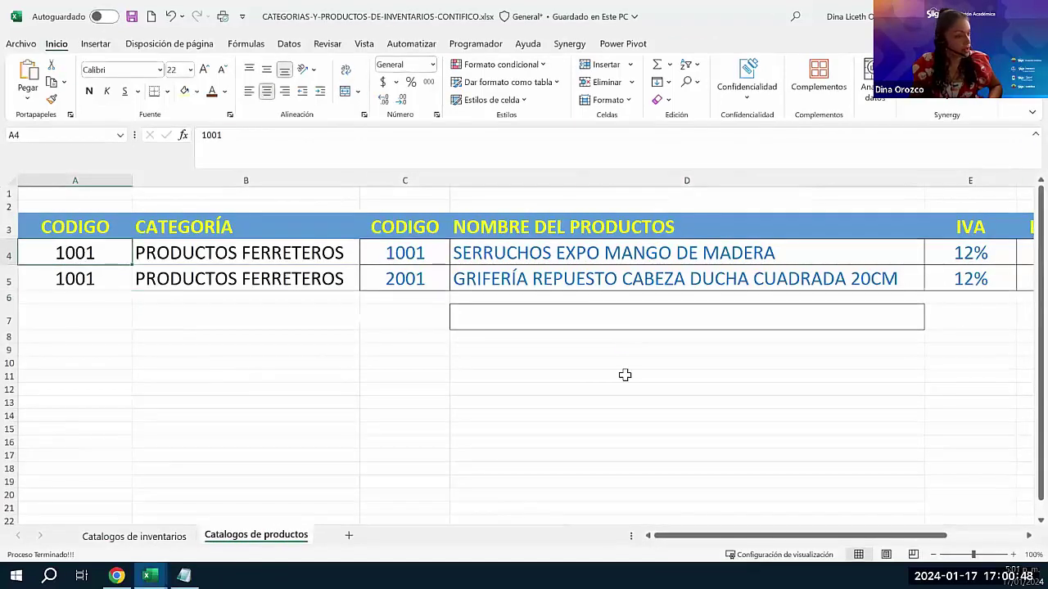
Return to the product form in Contífico and set the Código to 1001.
key(alt+Tab)
key(alt+Tab)
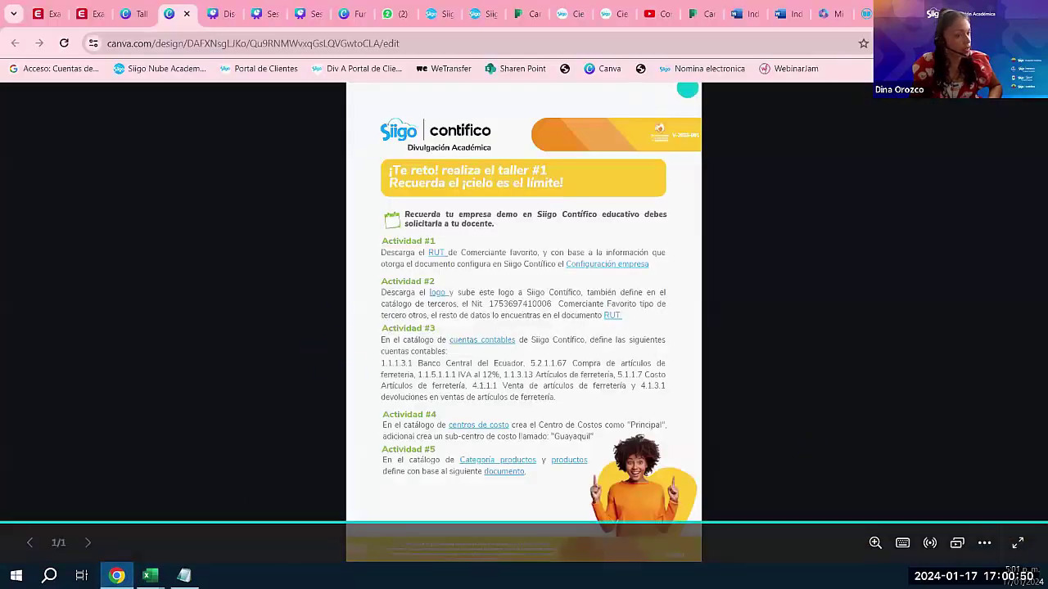
key(ctrl+9)
text(1001)
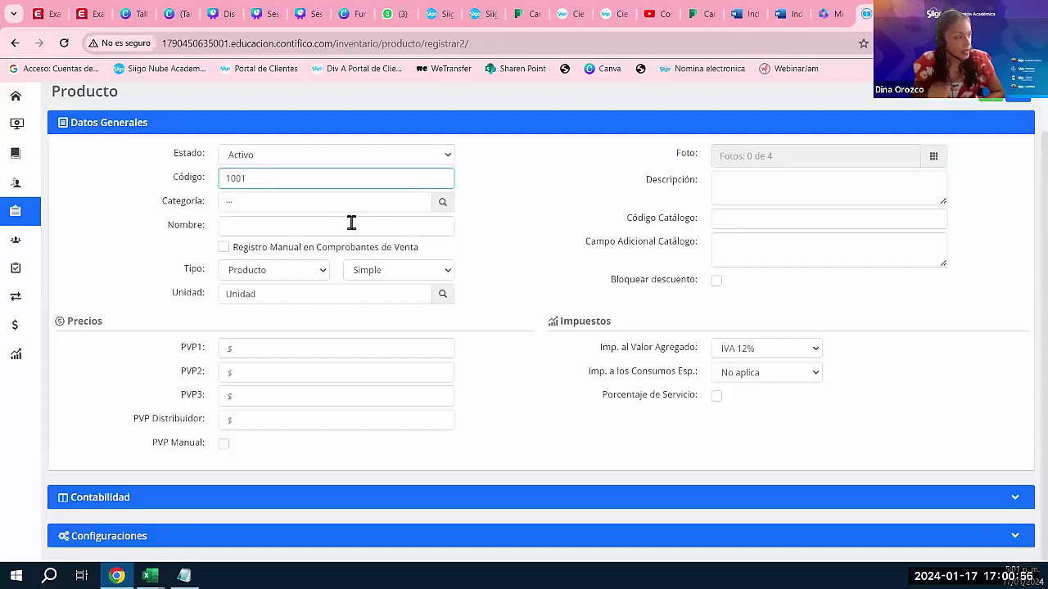
Look up the product categories and assign Productos Generales to the new product.
click(316, 203)
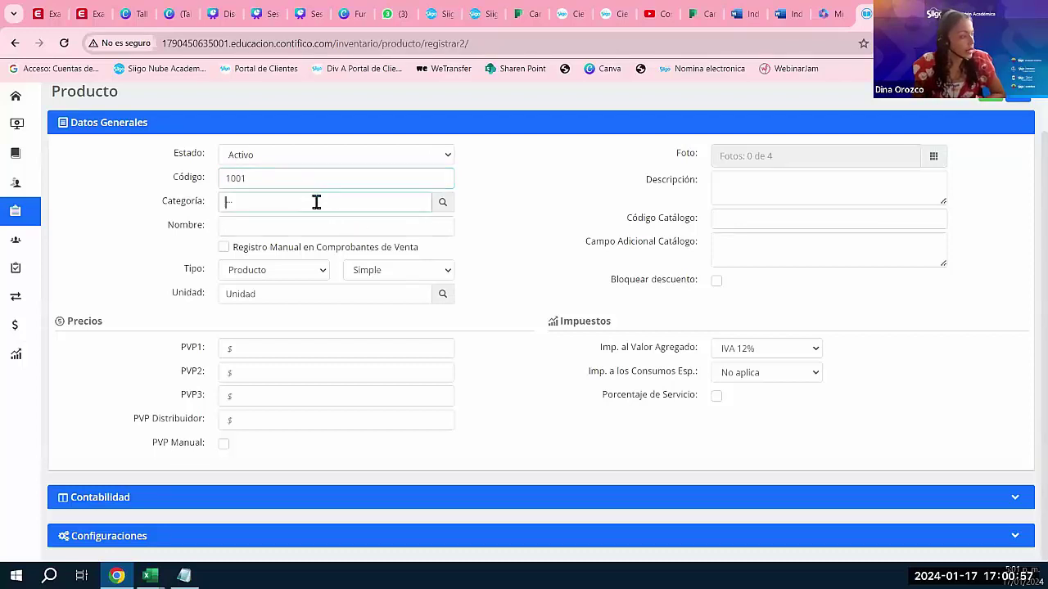
click(443, 204)
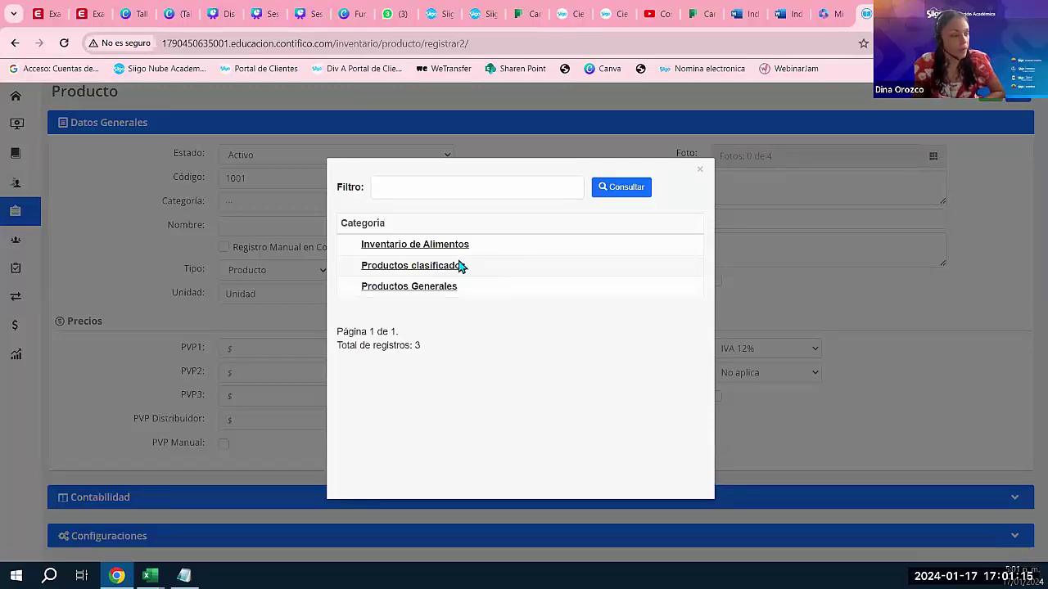
click(427, 296)
Copy the product name SERRUCHOS EXPO MANGO DE MADERA from the Excel product catalogue into the form's Nombre field.
click(231, 221)
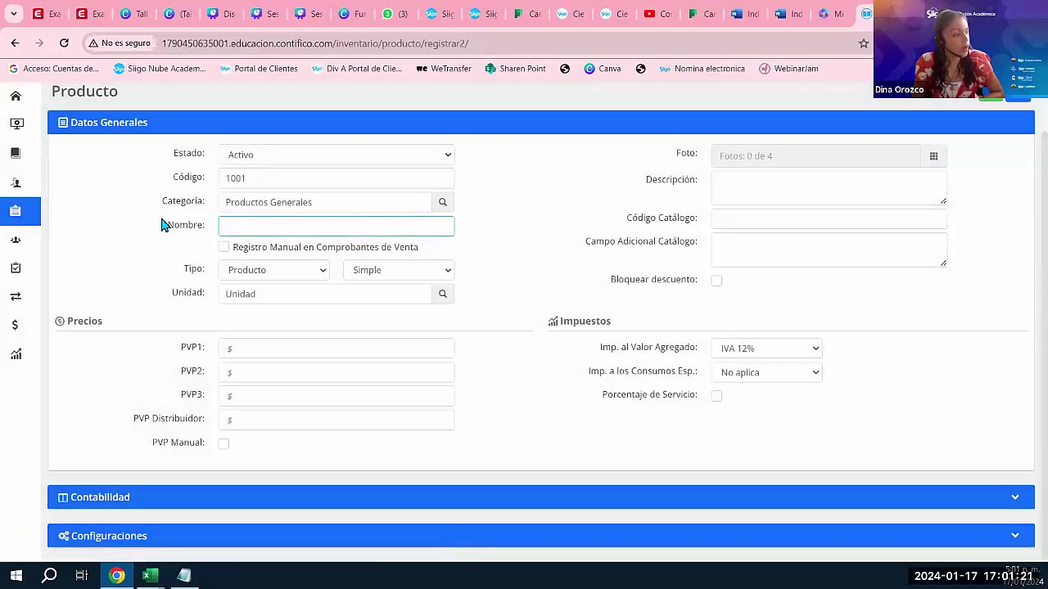
drag(164, 228, 205, 233)
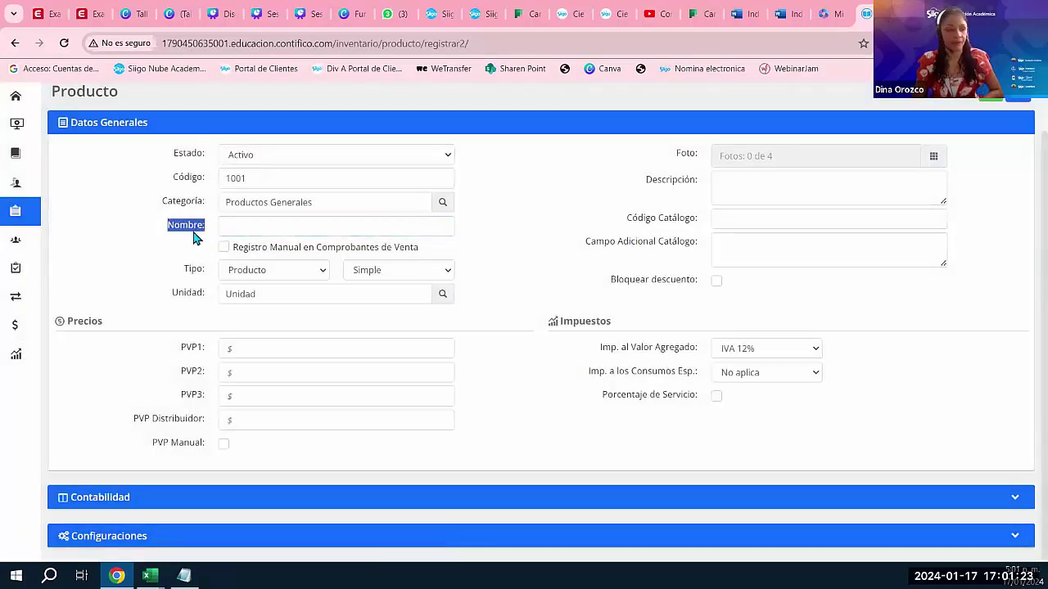
mouse_move(150, 575)
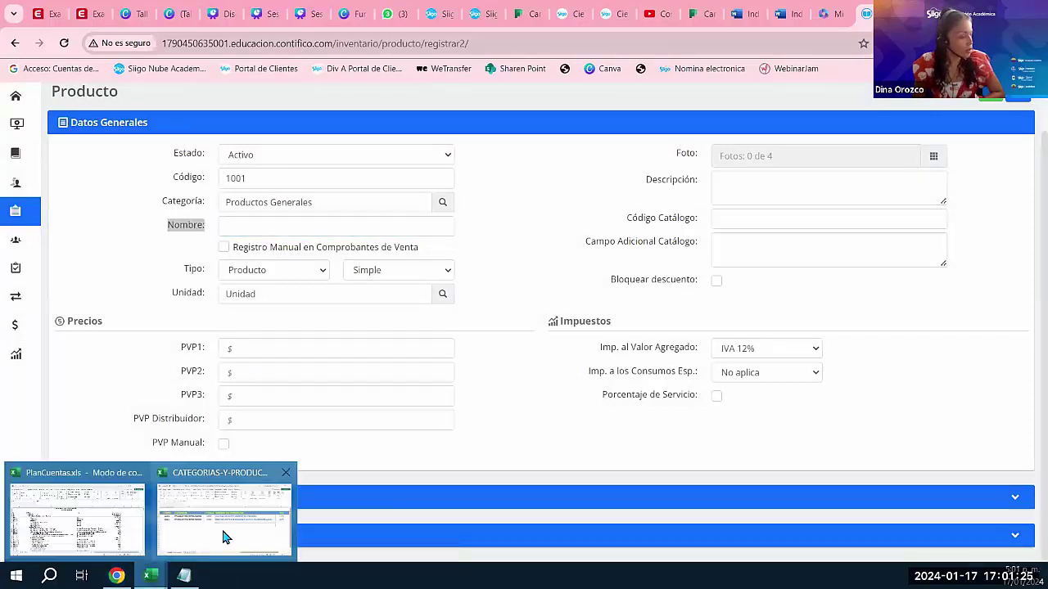
click(228, 532)
click(518, 254)
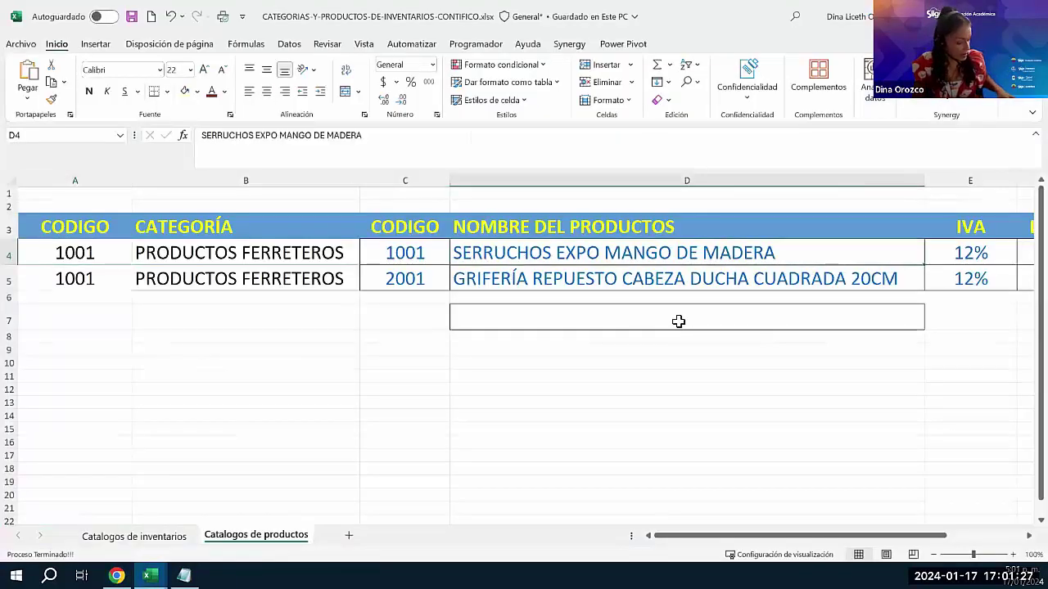
key(ctrl+c)
key(alt+Tab)
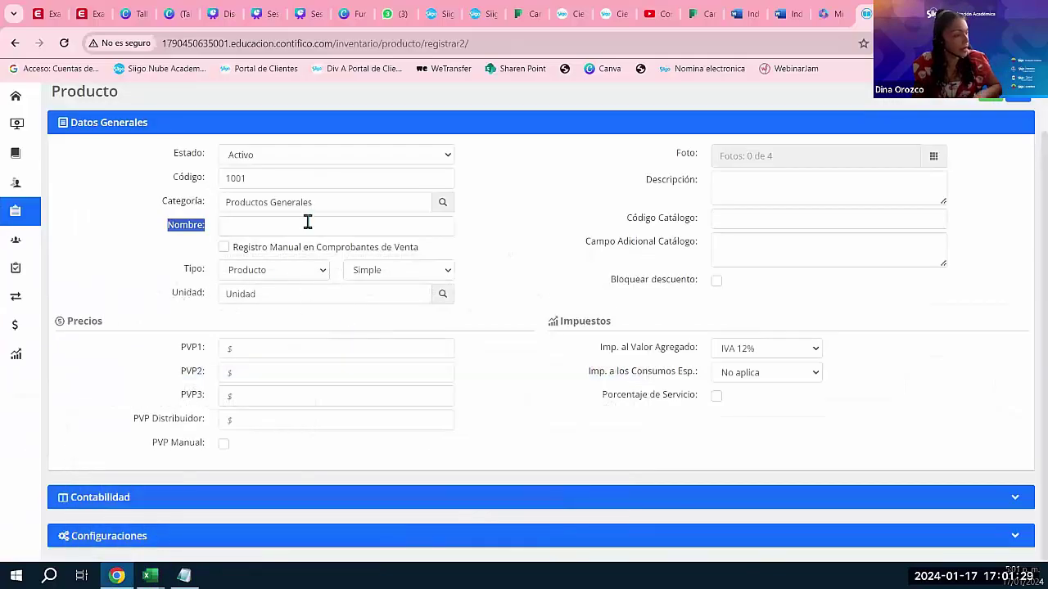
click(303, 224)
key(ctrl+v)
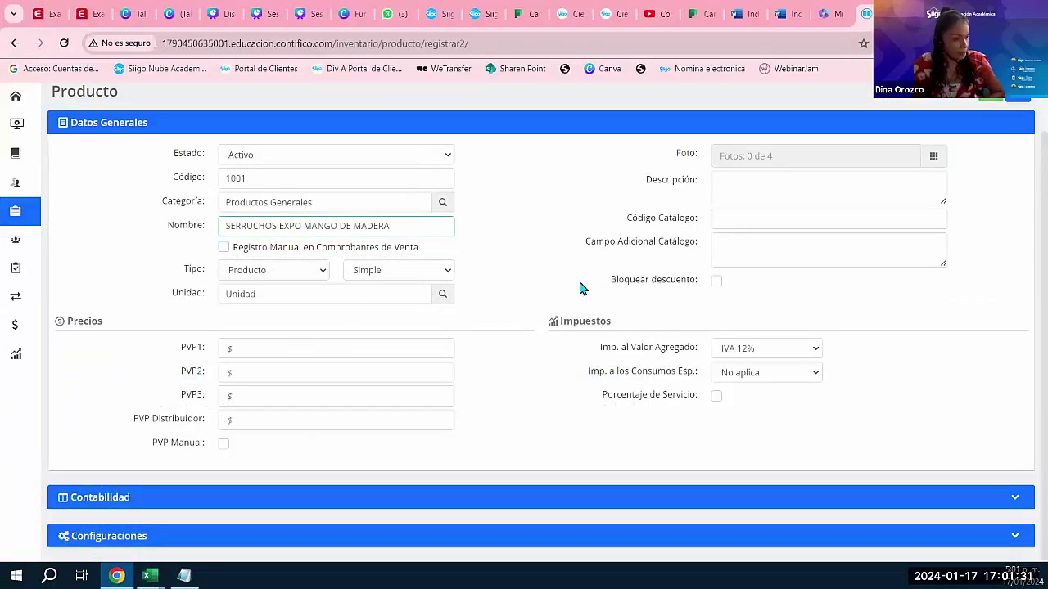
click(526, 229)
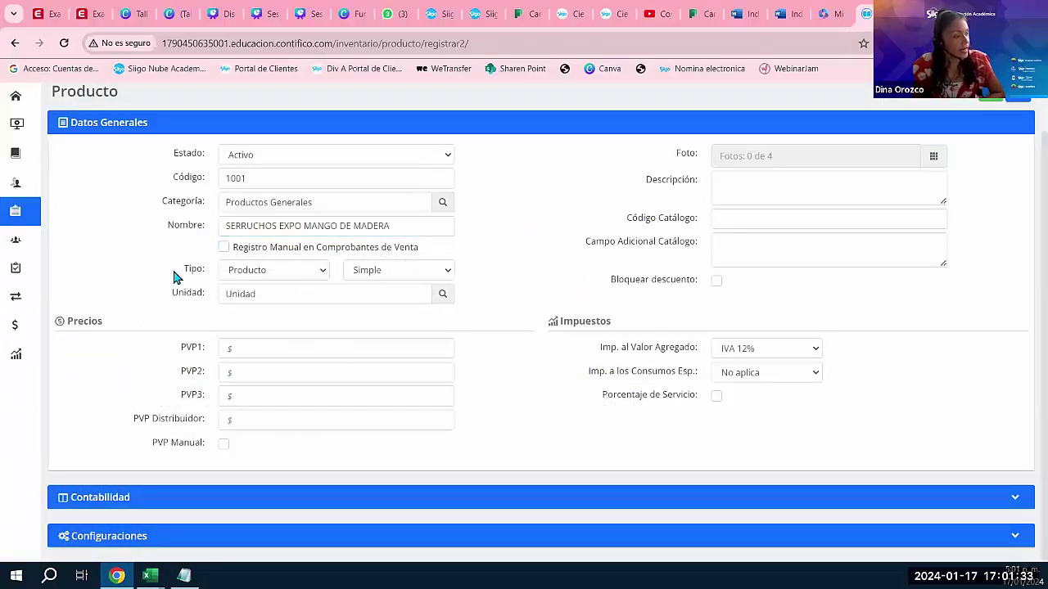
Review the product type options and keep Tipo as Producto and Simple, with Unidad as the unit.
drag(175, 273, 223, 278)
click(315, 270)
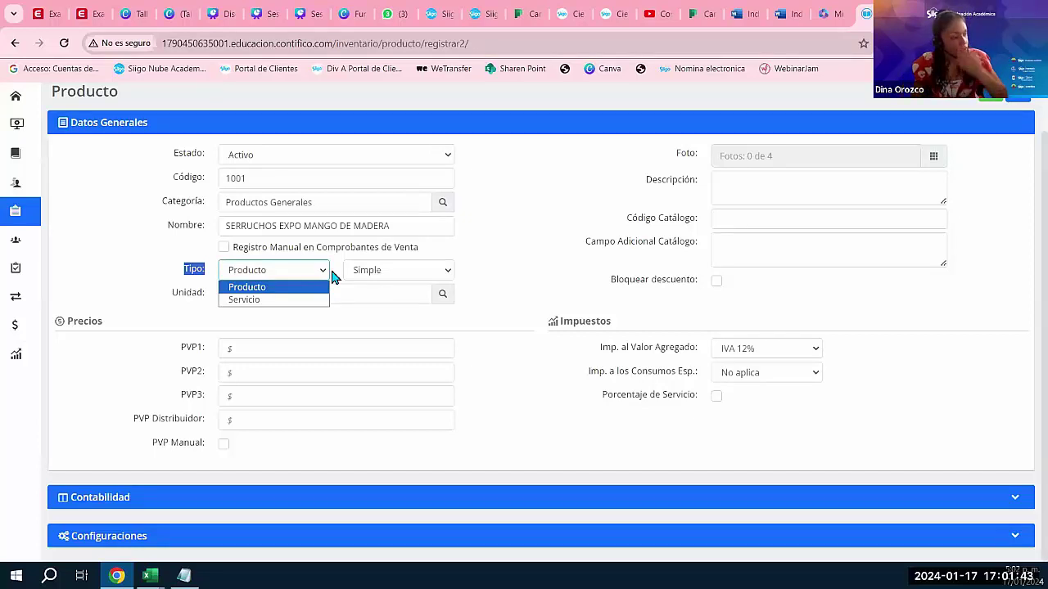
click(260, 311)
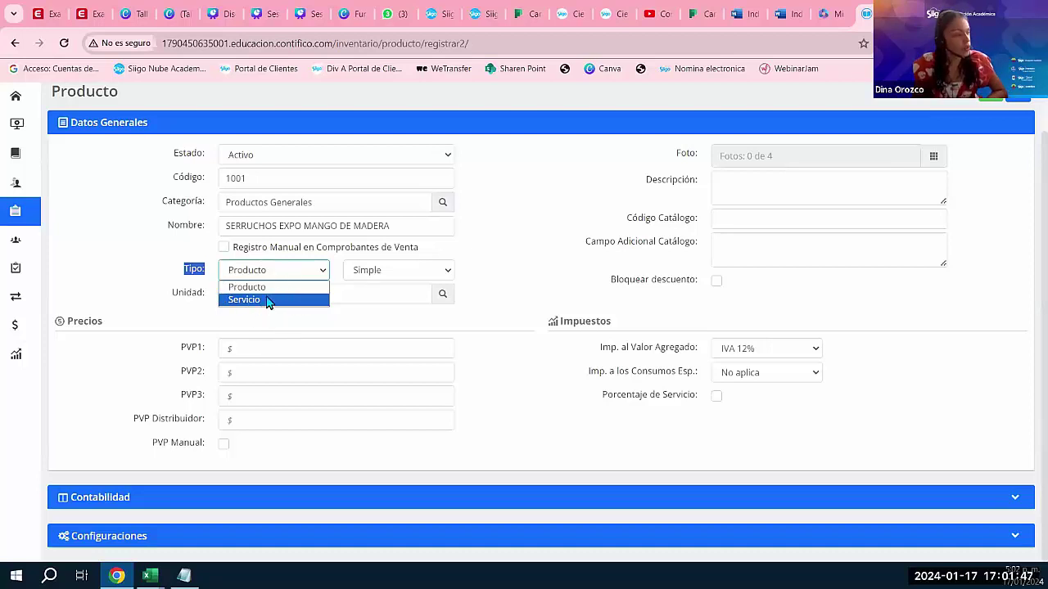
click(251, 287)
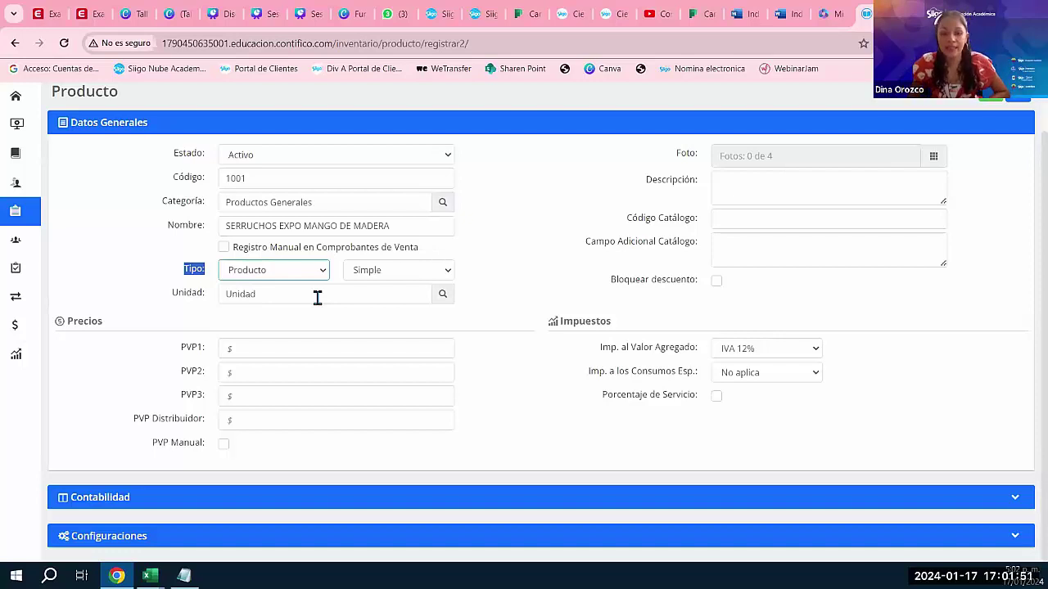
click(405, 276)
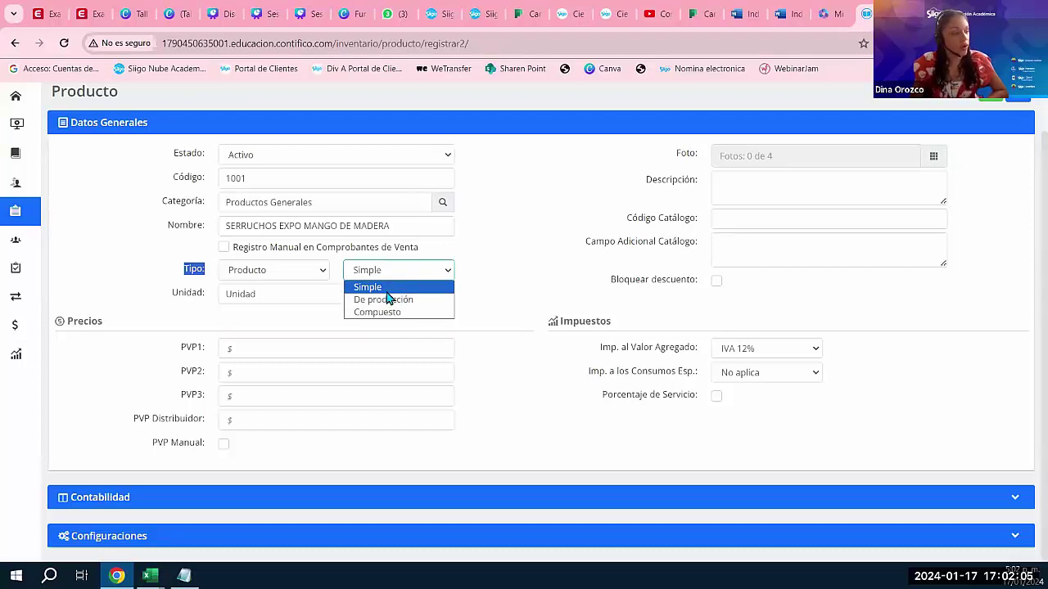
click(378, 288)
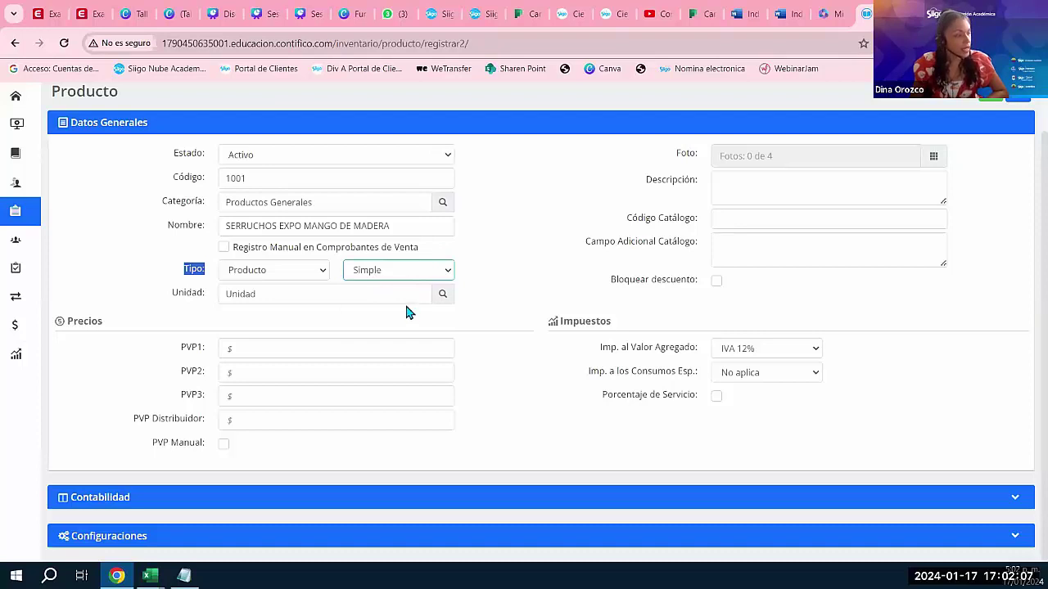
click(273, 295)
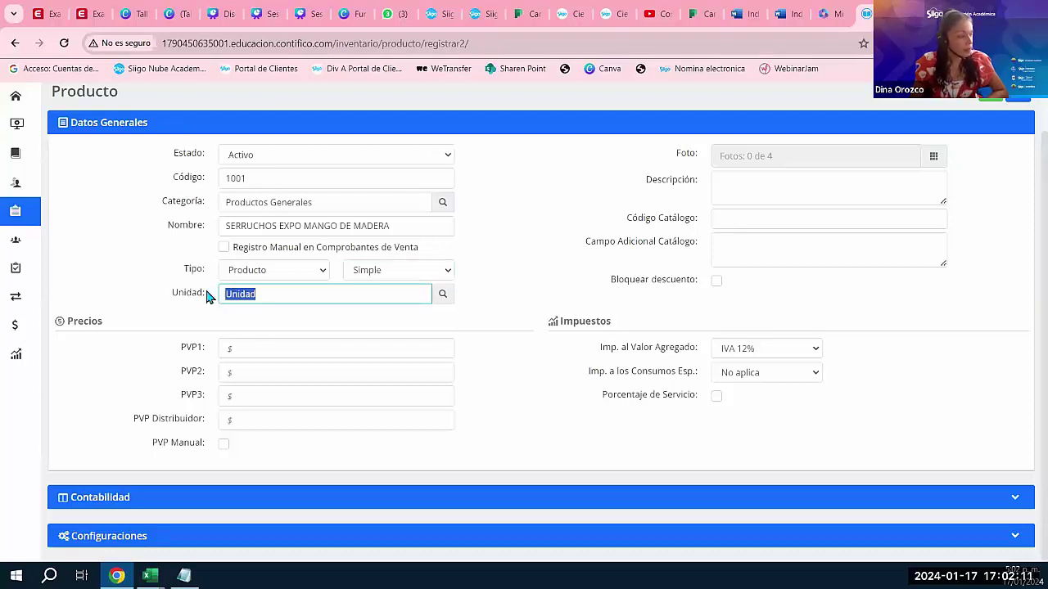
Enable PVP Manual in the product's price settings.
drag(147, 446, 208, 444)
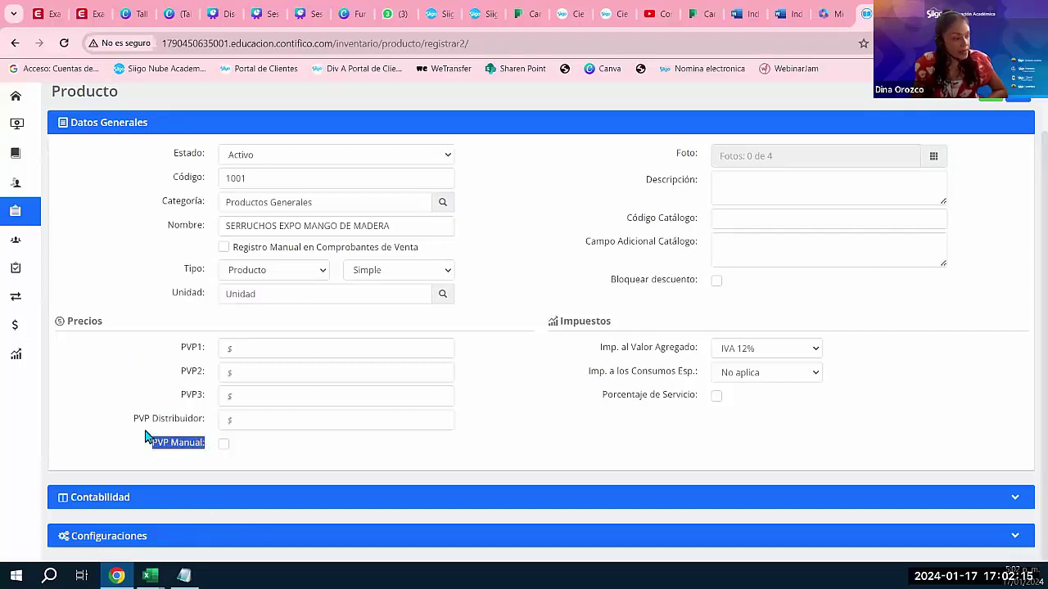
click(224, 446)
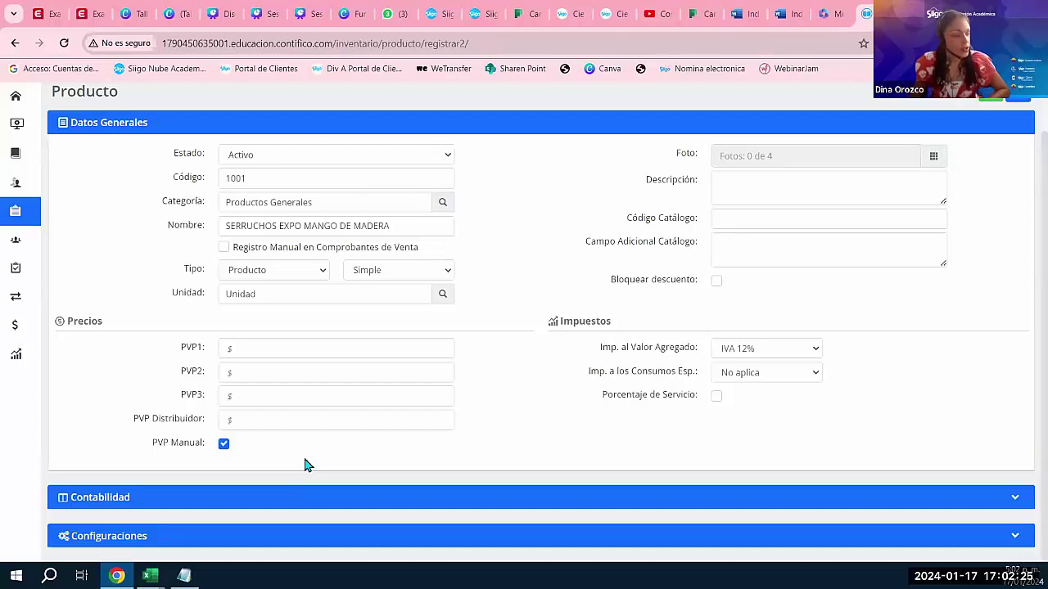
click(225, 460)
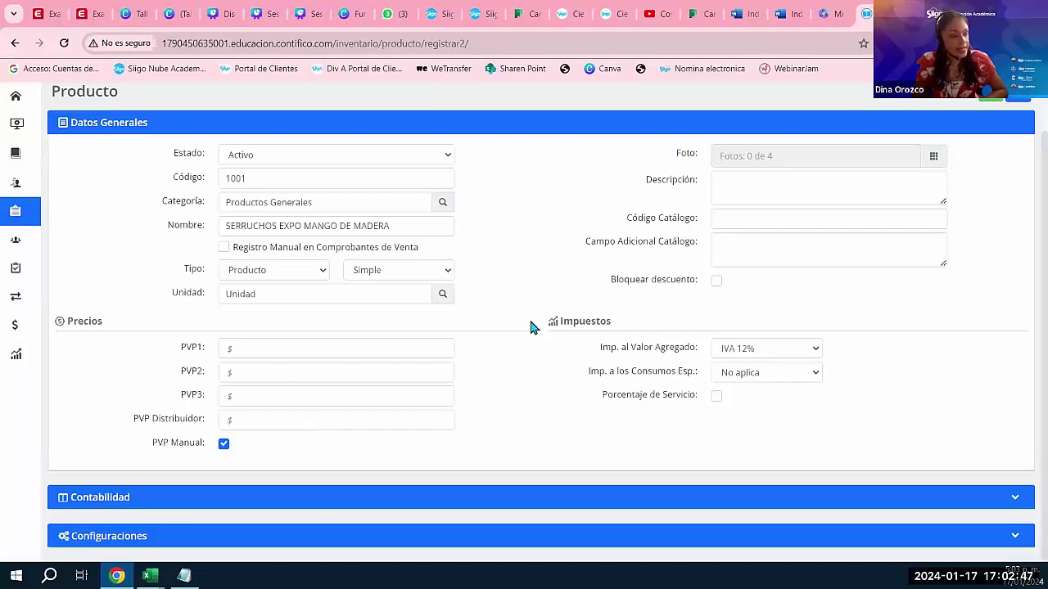
Check the Imp. al Valor Agregado options under Impuestos, keeping IVA 12%.
drag(533, 325, 665, 326)
click(664, 326)
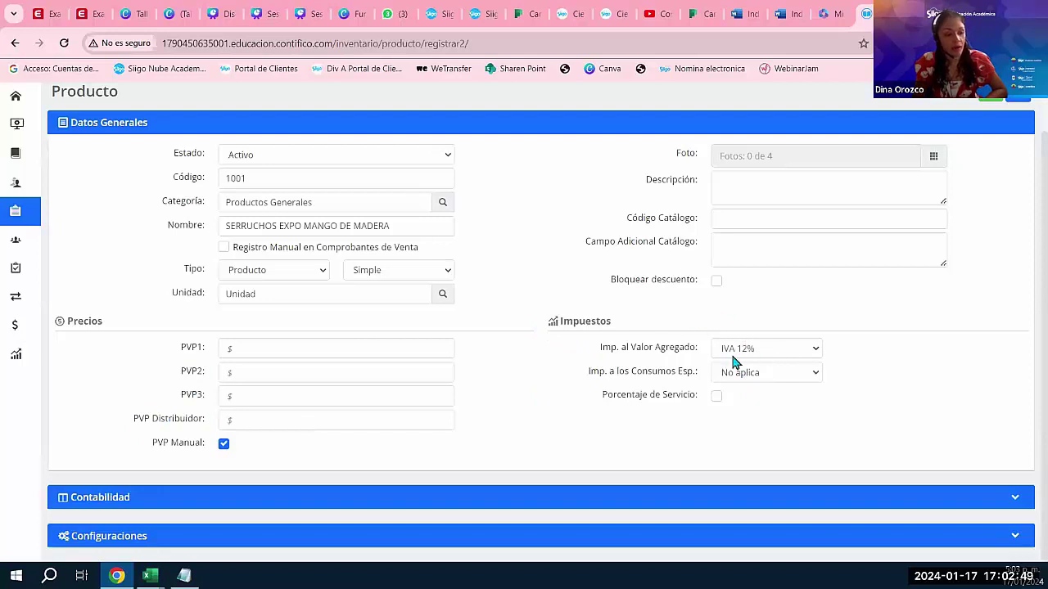
click(805, 350)
click(805, 350)
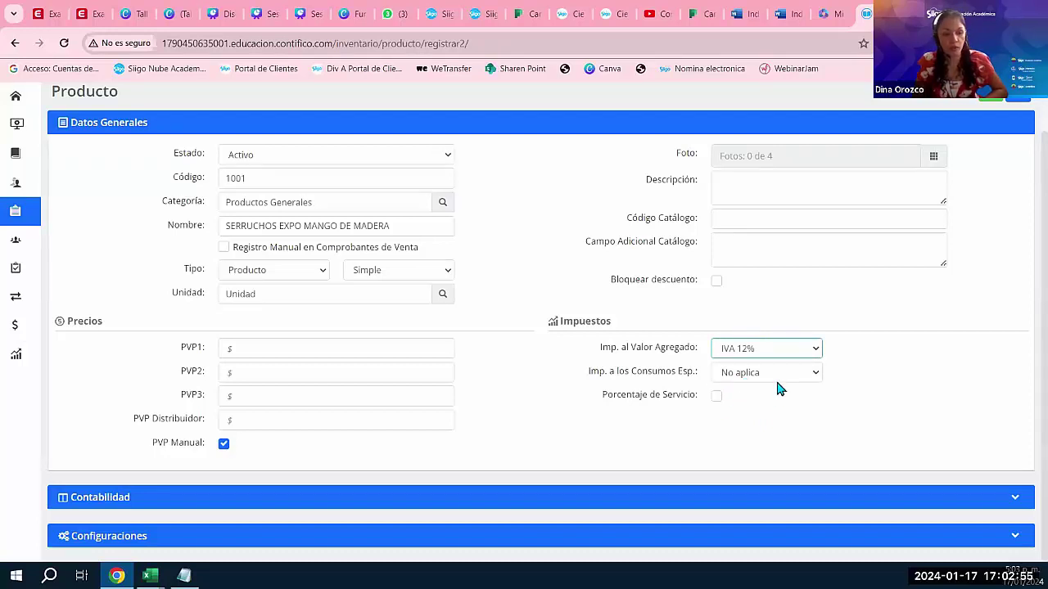
Review the optional Descripción, Código Catálogo and Campo Adicional Catálogo fields in Datos Generales, leaving them blank.
scroll(943, 370, up, 1)
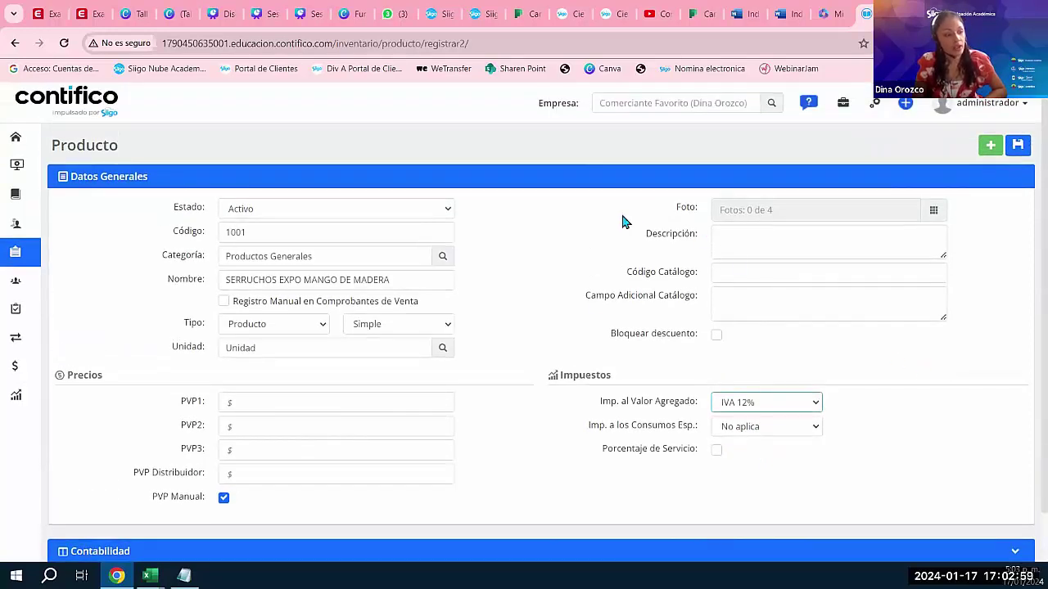
click(738, 236)
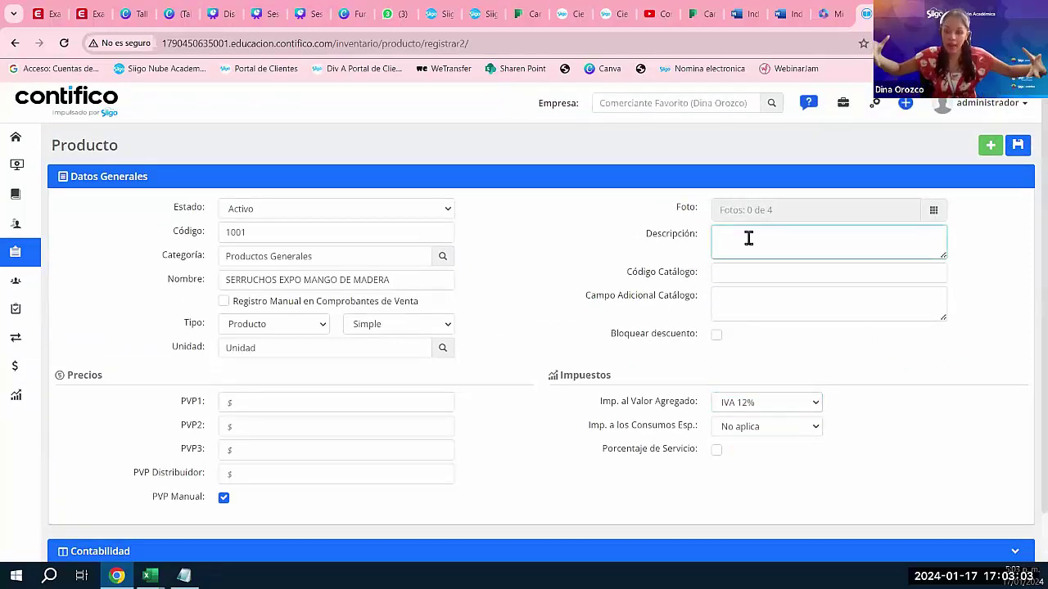
click(754, 278)
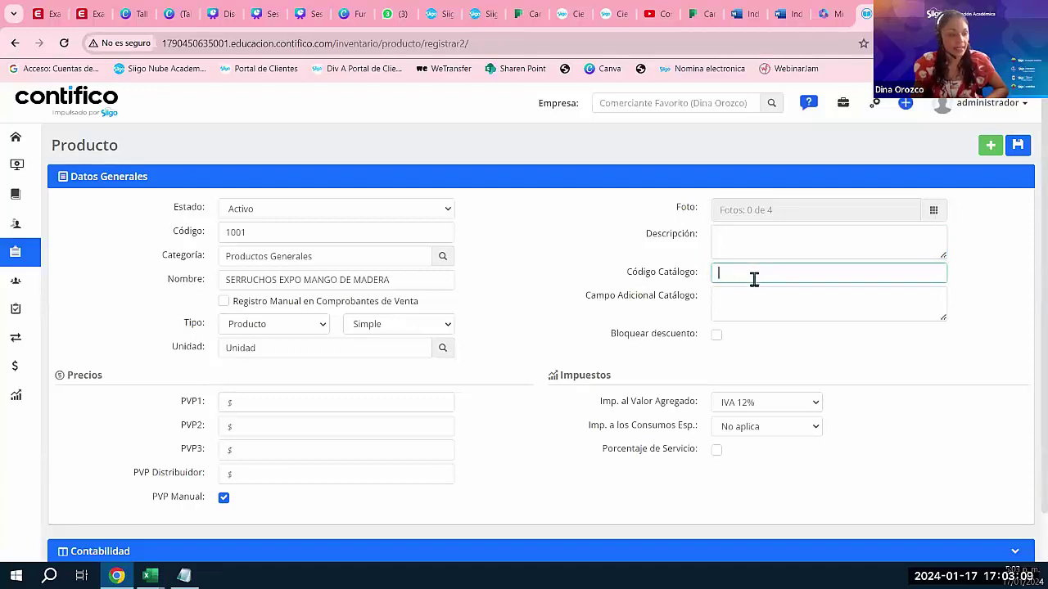
click(735, 296)
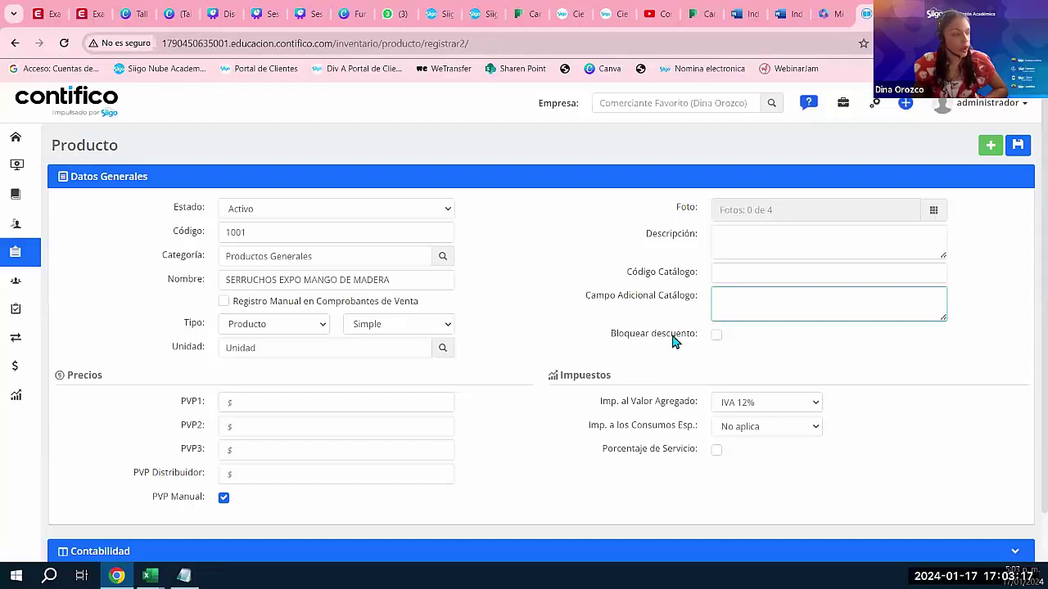
click(75, 177)
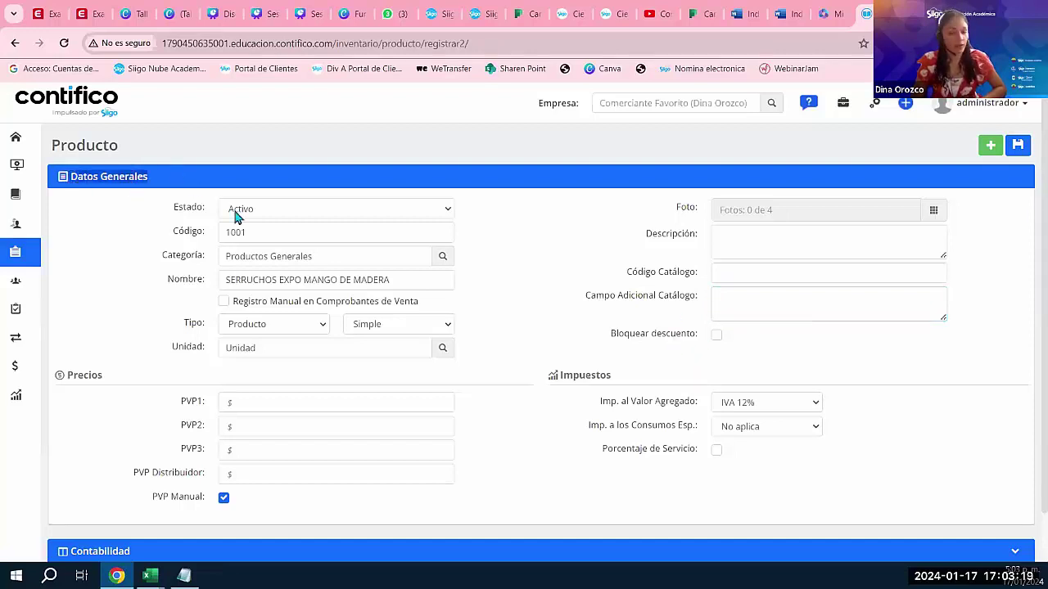
Expand the Contabilidad section and review the accounts available for Ingresos without changing the assigned one.
scroll(418, 274, down, 1)
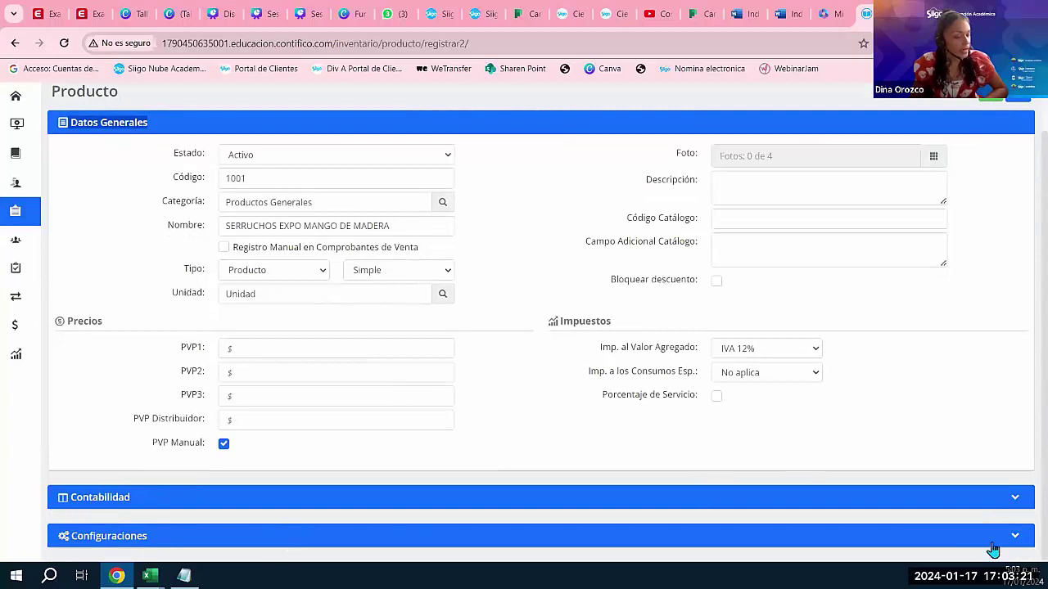
click(1012, 498)
scroll(814, 389, down, 3)
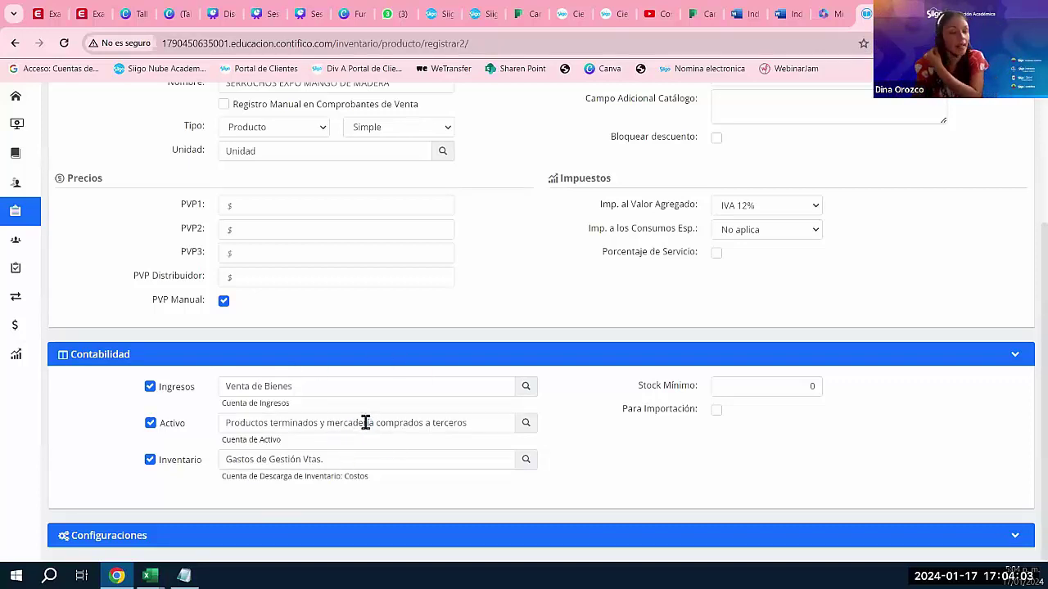
scroll(365, 422, up, 3)
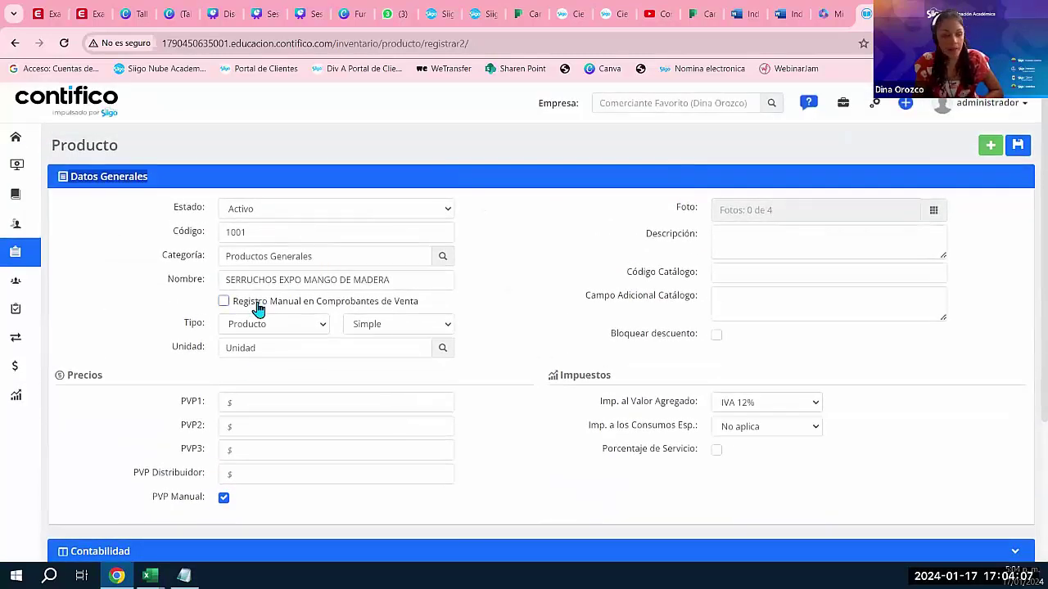
scroll(260, 309, down, 3)
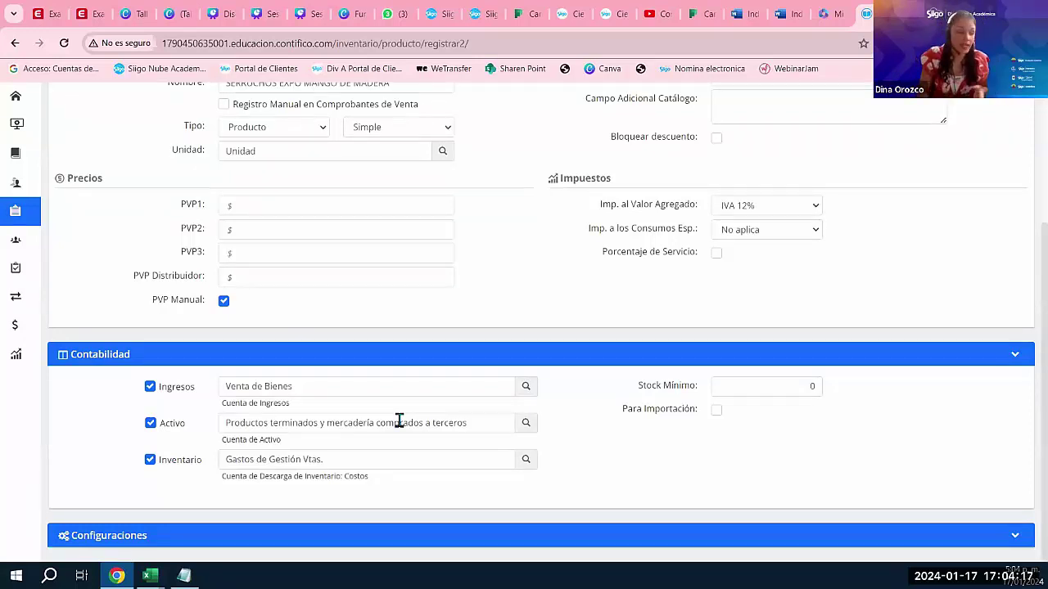
click(526, 388)
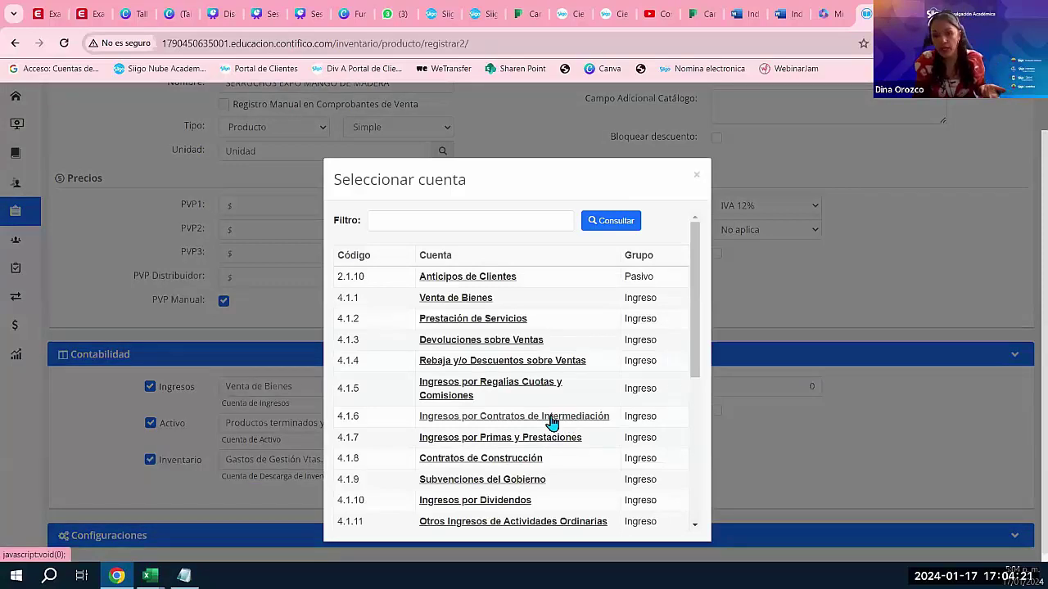
click(696, 175)
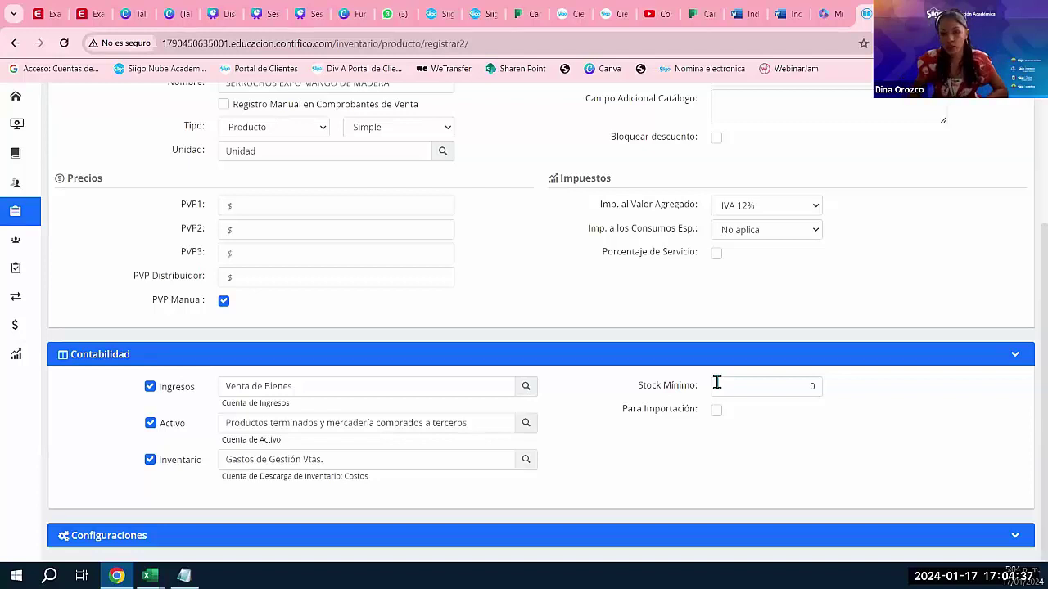
Expand the Configuraciones section and examine its Punto de Venta and Orden de Compra settings.
click(1019, 535)
scroll(777, 426, down, 2)
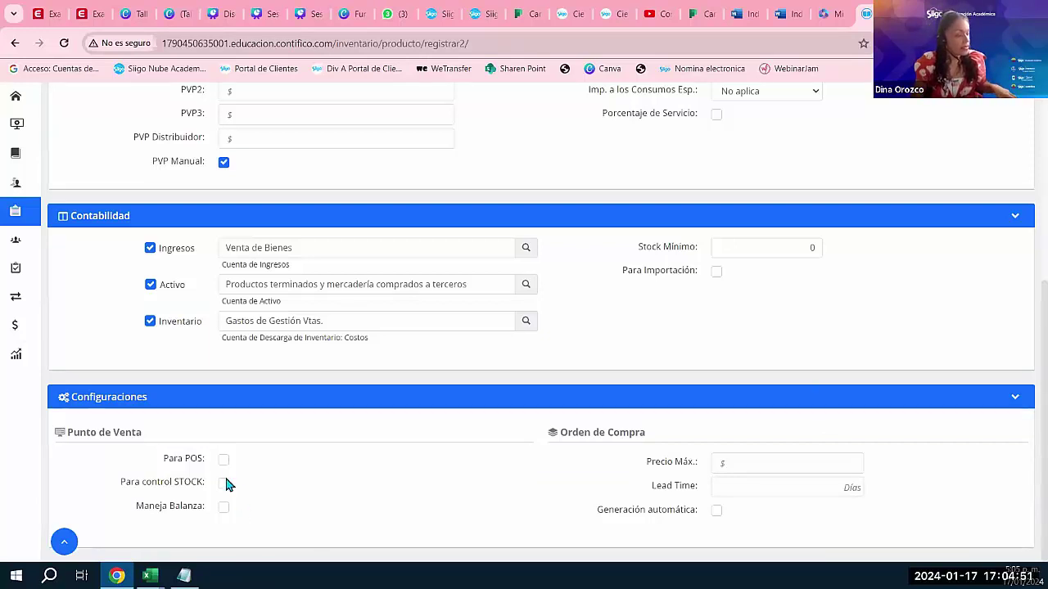
drag(138, 434, 70, 452)
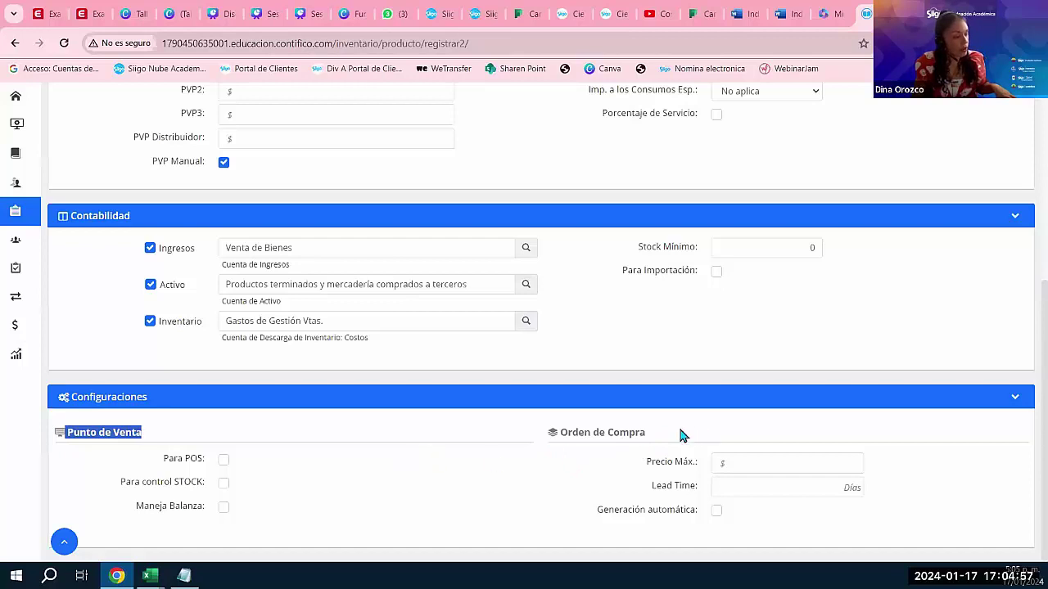
drag(660, 434, 544, 439)
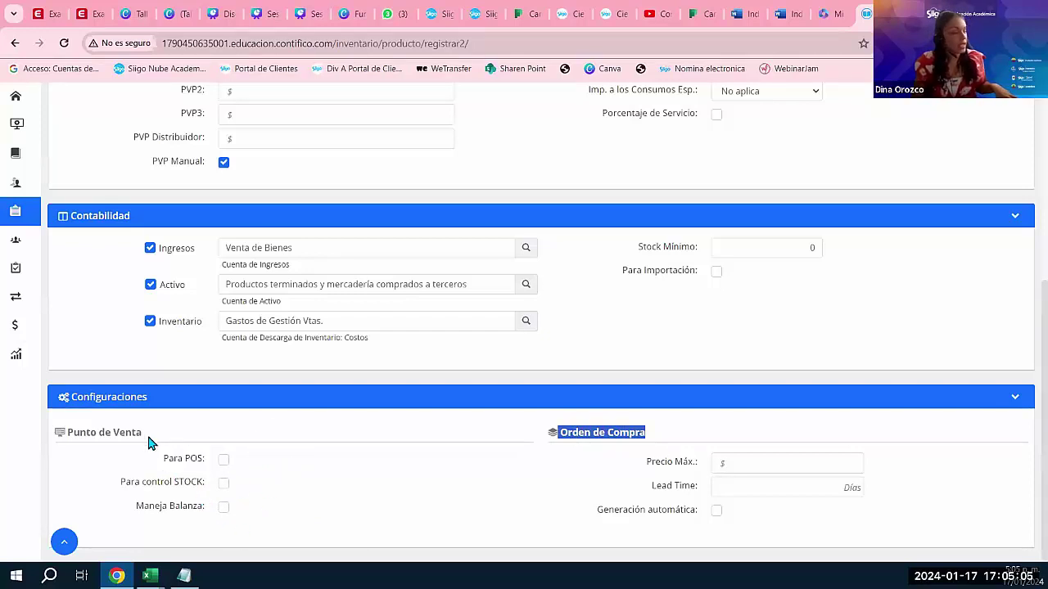
Try the Para control STOCK, Maneja Balanza, Para POS and Disponible para todos los POS options, and clear them all again.
click(224, 483)
click(223, 483)
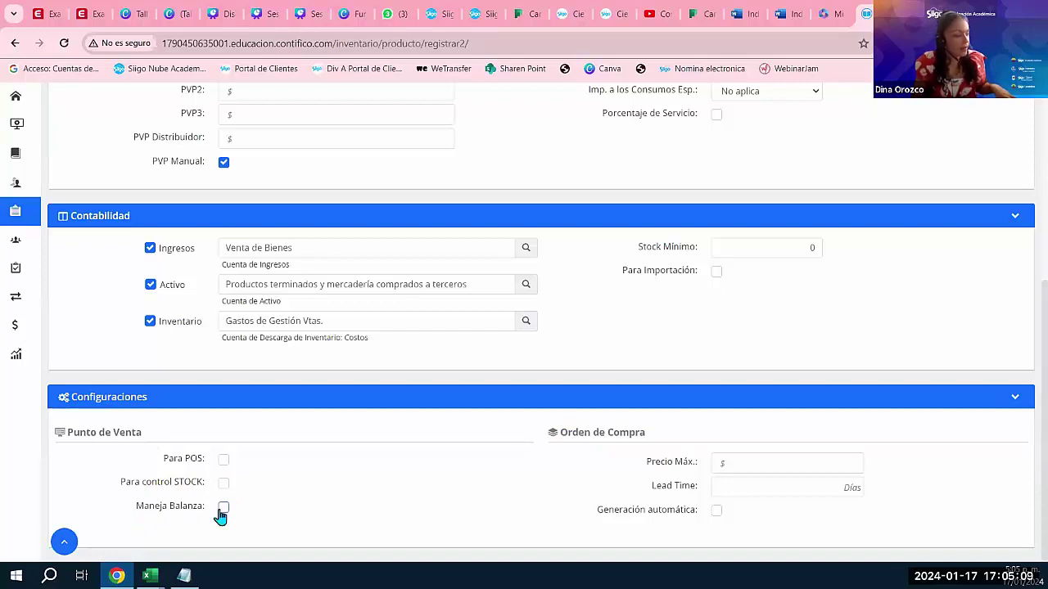
click(223, 508)
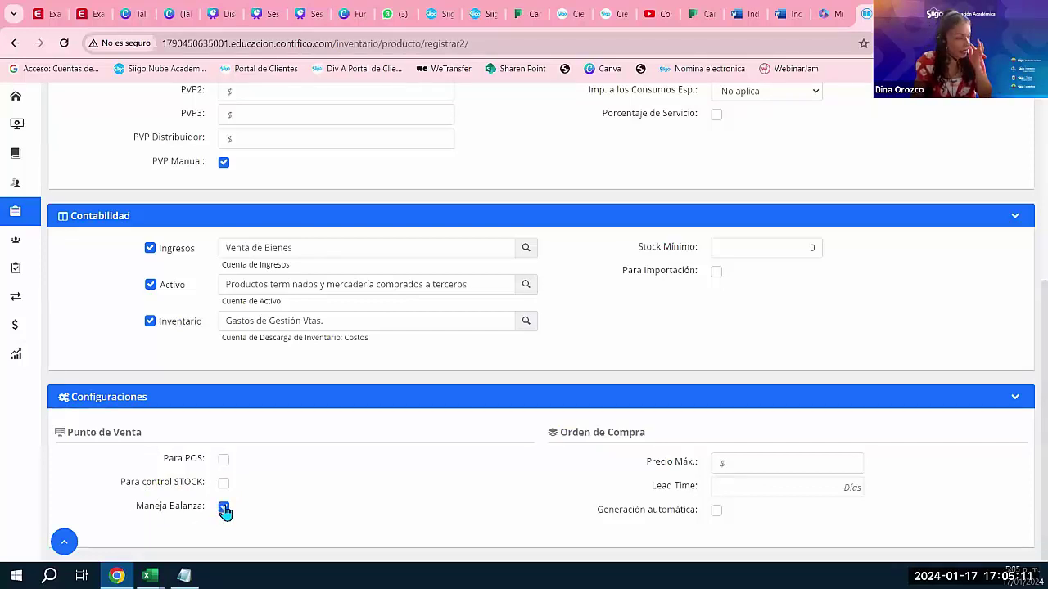
click(224, 509)
click(223, 461)
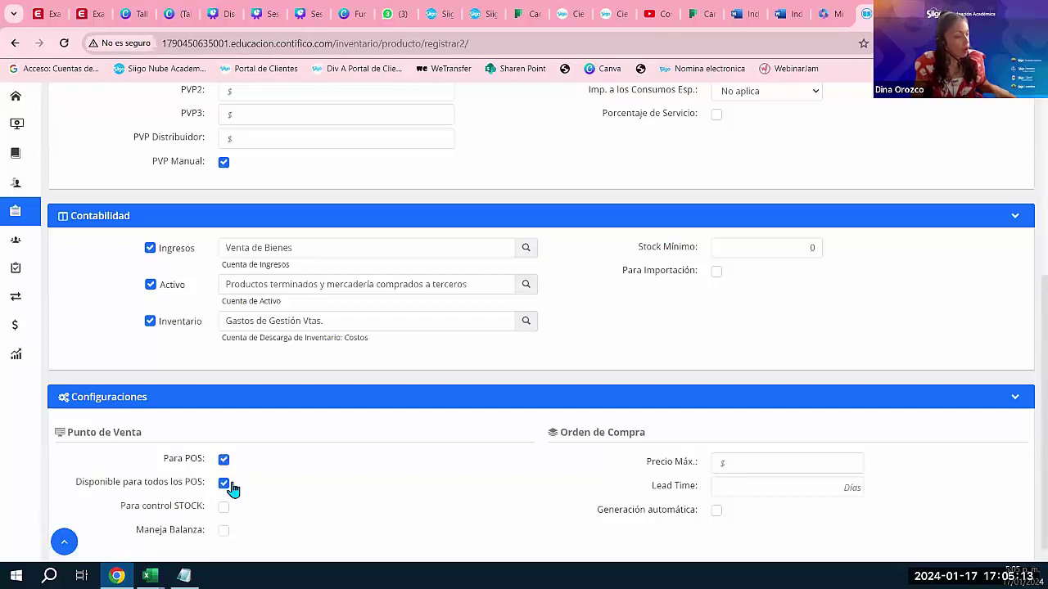
scroll(237, 475, down, 1)
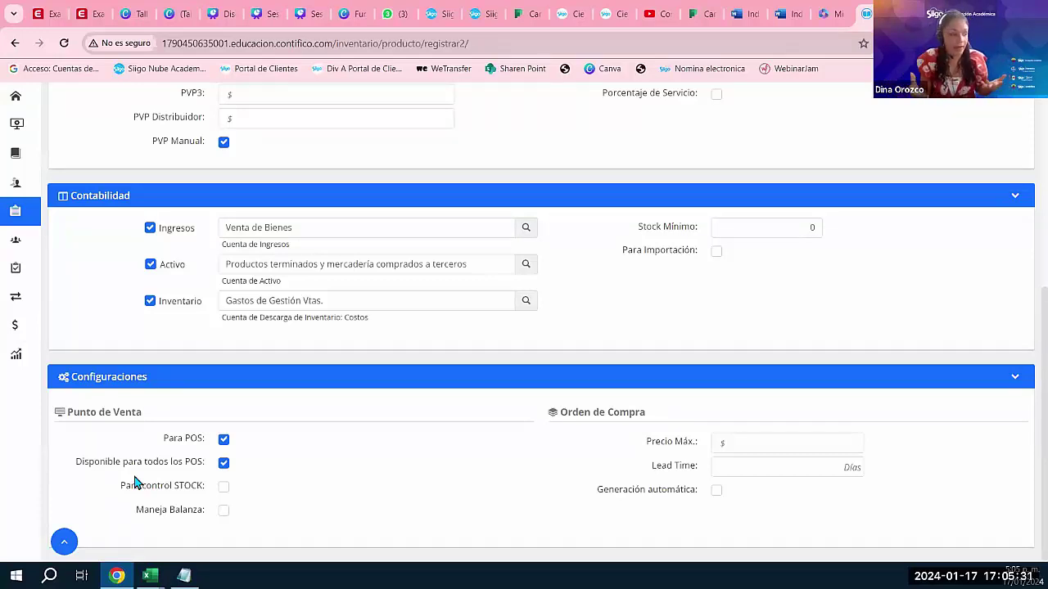
click(224, 464)
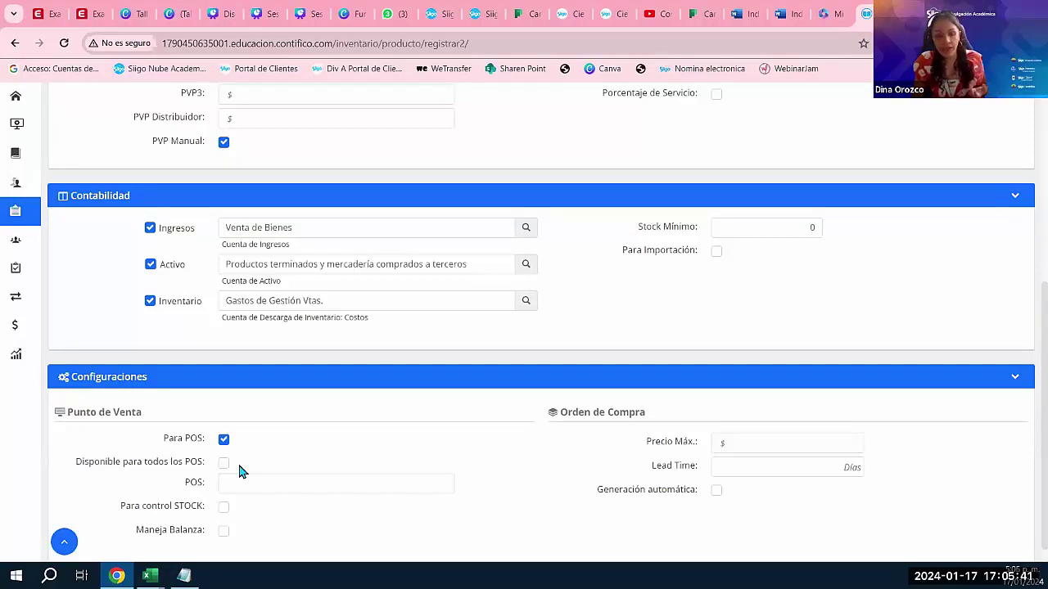
click(224, 440)
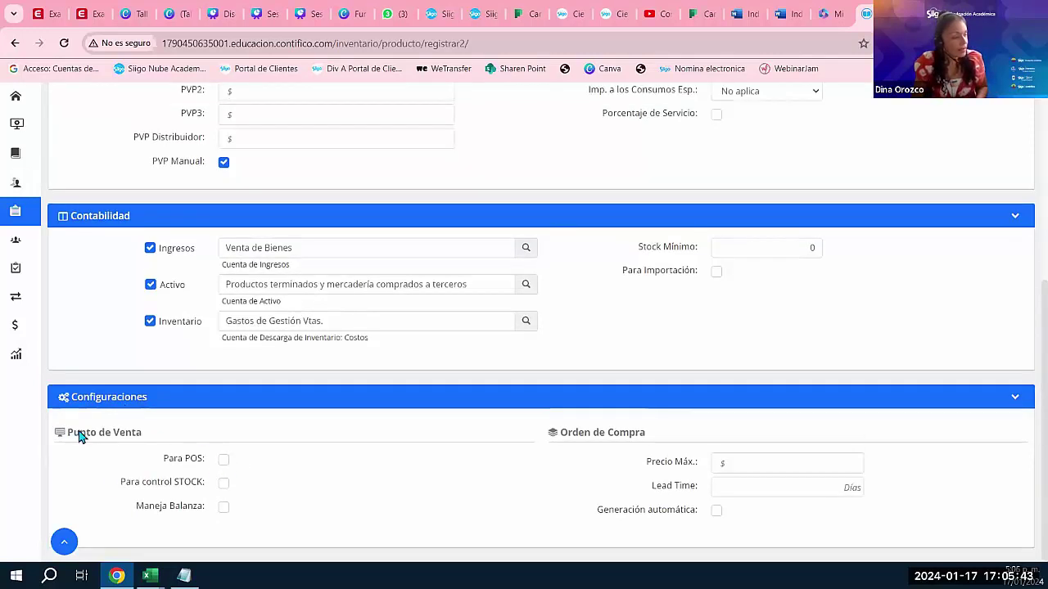
Set the Lead Time under Orden de Compra to 4 days.
drag(155, 438, 65, 434)
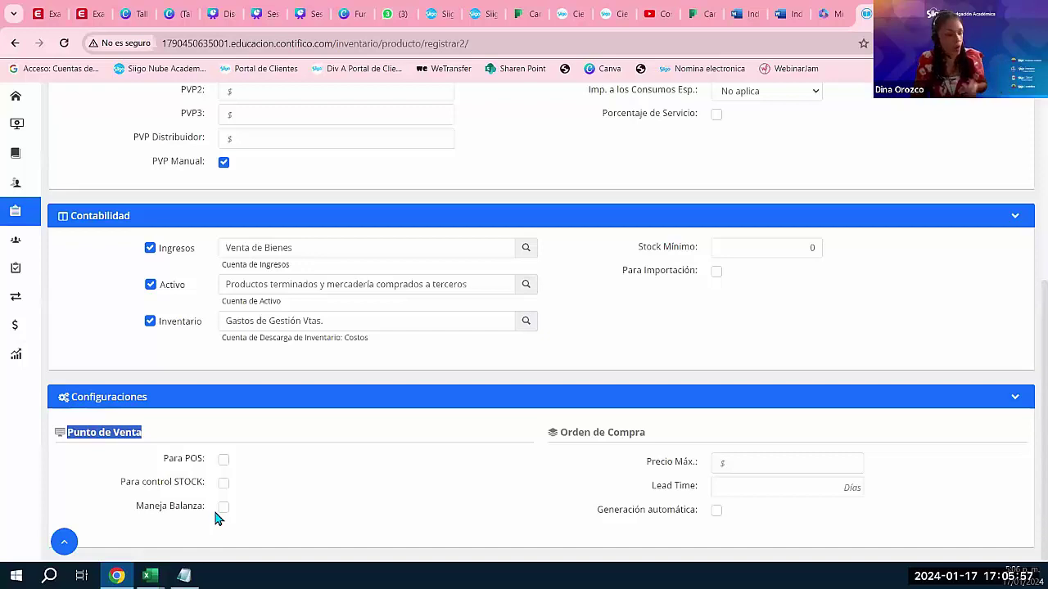
drag(647, 433, 568, 430)
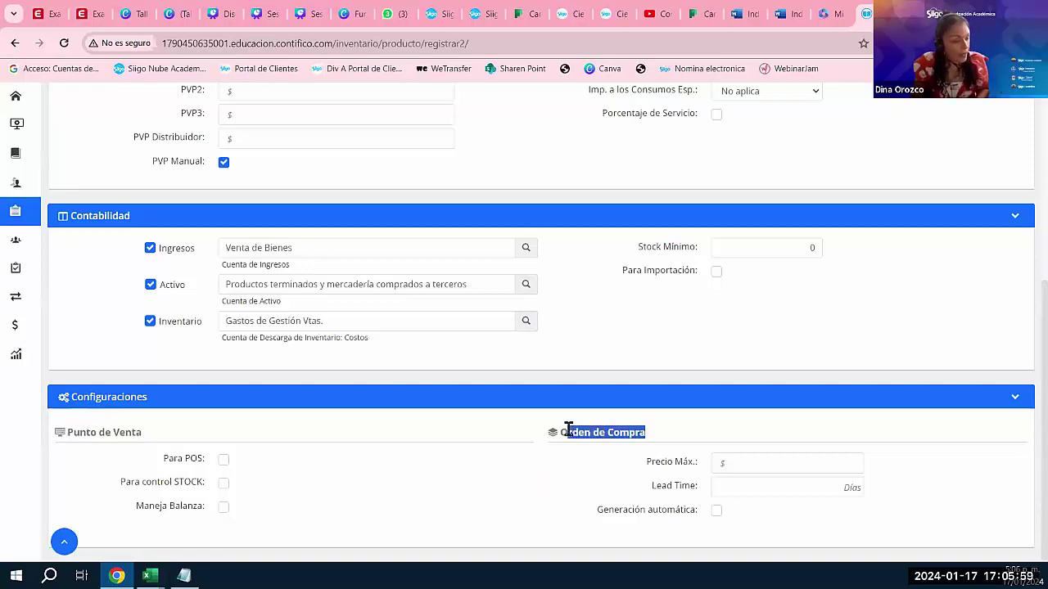
click(826, 488)
click(835, 484)
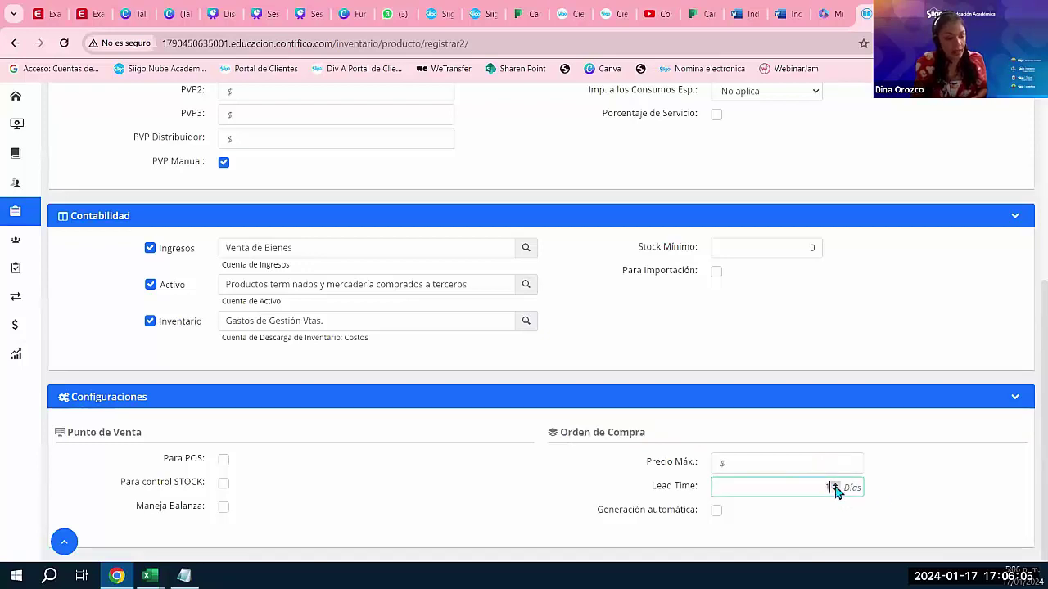
click(835, 484)
click(834, 485)
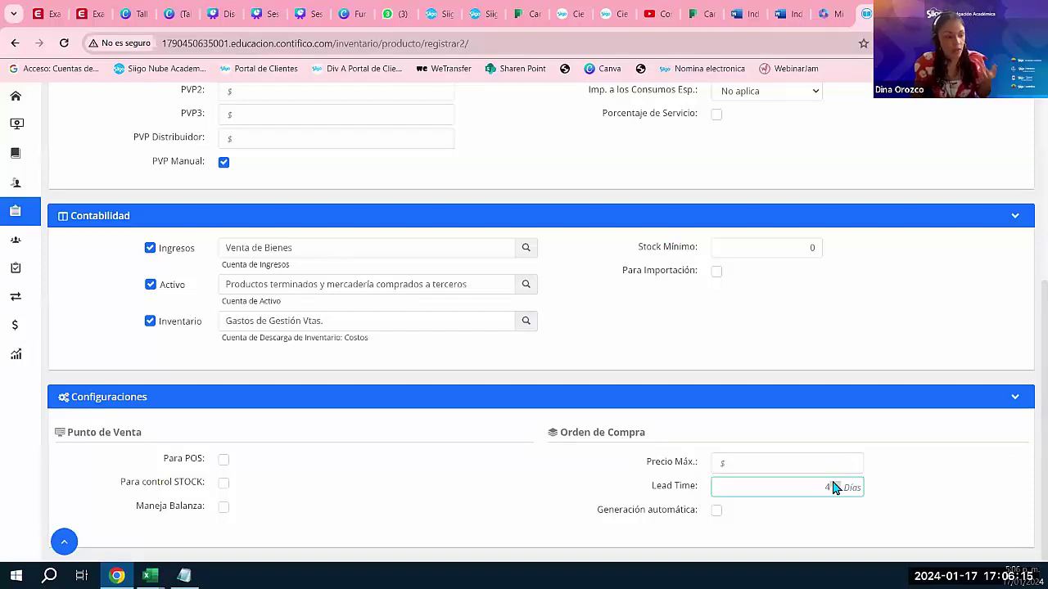
Leave Generación automática cleared under Orden de Compra and save the product SERRUCHOS EXPO MANGO DE MADERA.
click(718, 513)
click(720, 515)
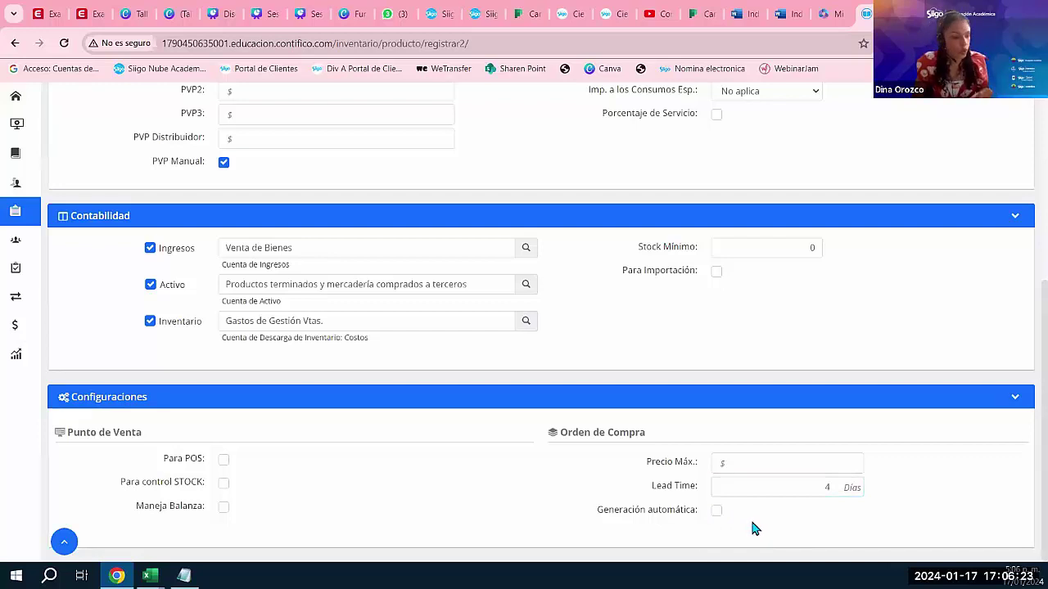
scroll(1016, 410, up, 3)
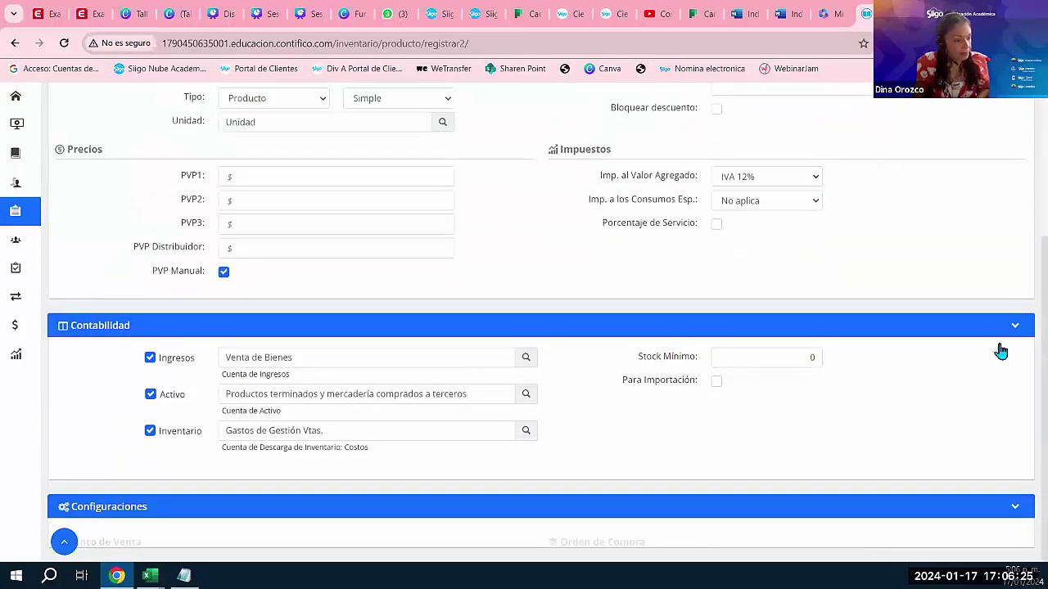
click(1017, 357)
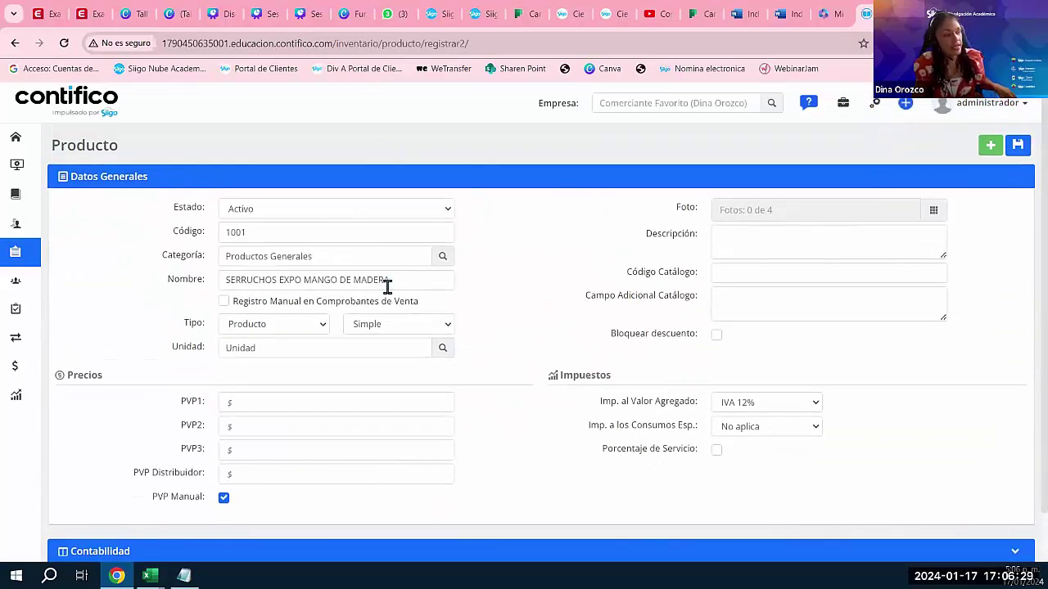
click(1017, 152)
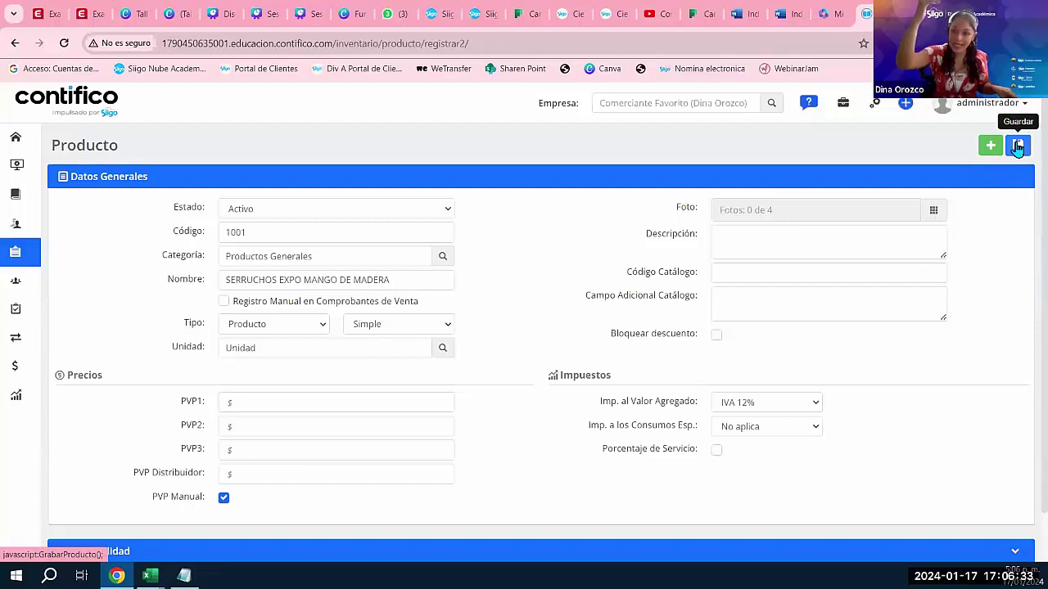
click(1017, 148)
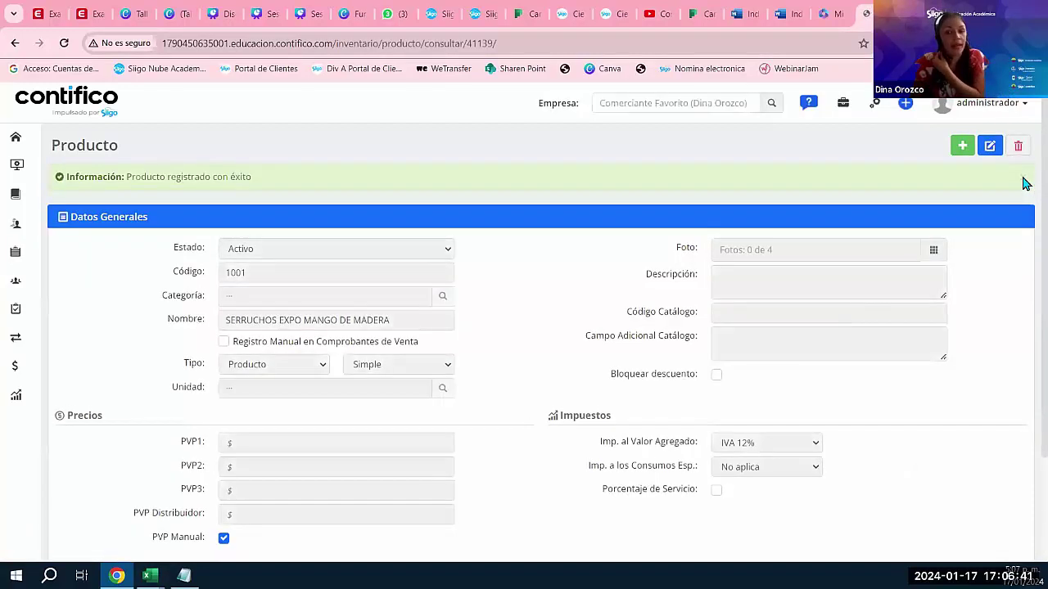
Expand the saved product's Configuraciones section, examine its Punto de Venta and Orden de Compra settings, and collapse it again.
scroll(938, 352, down, 2)
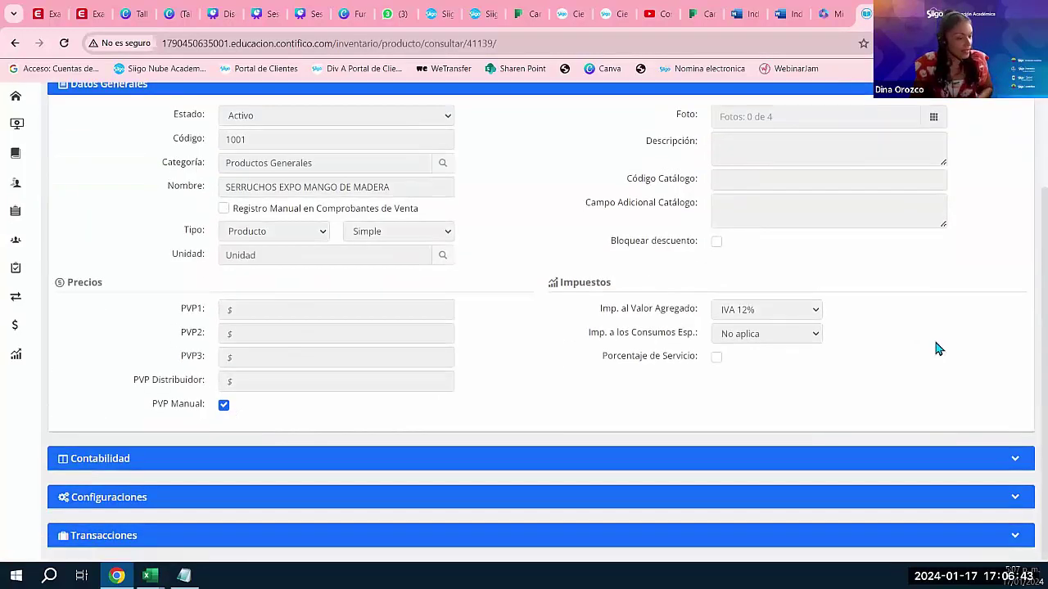
click(1015, 496)
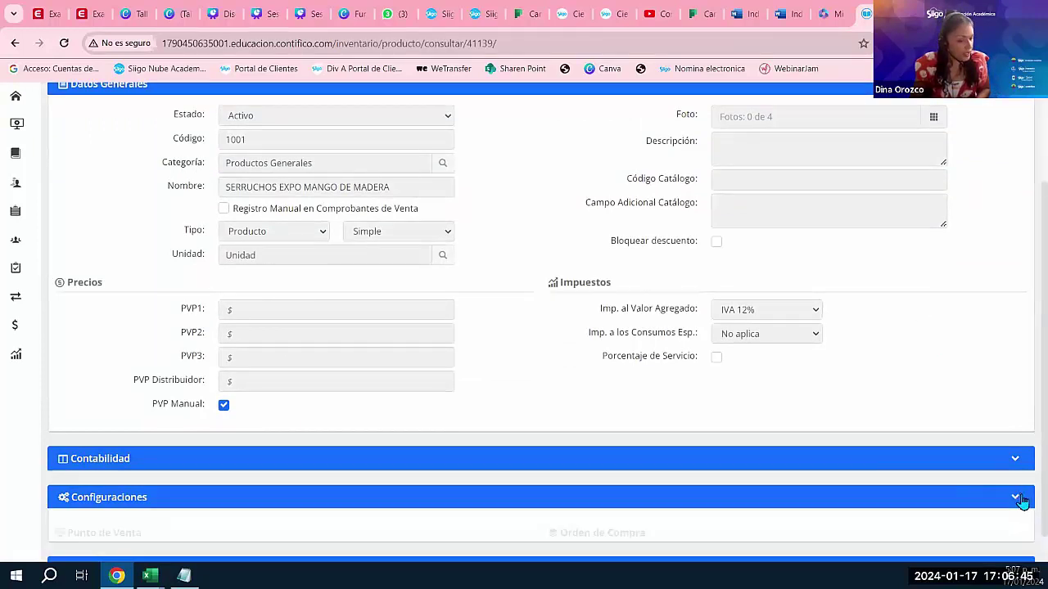
scroll(985, 410, down, 2)
scroll(984, 402, up, 1)
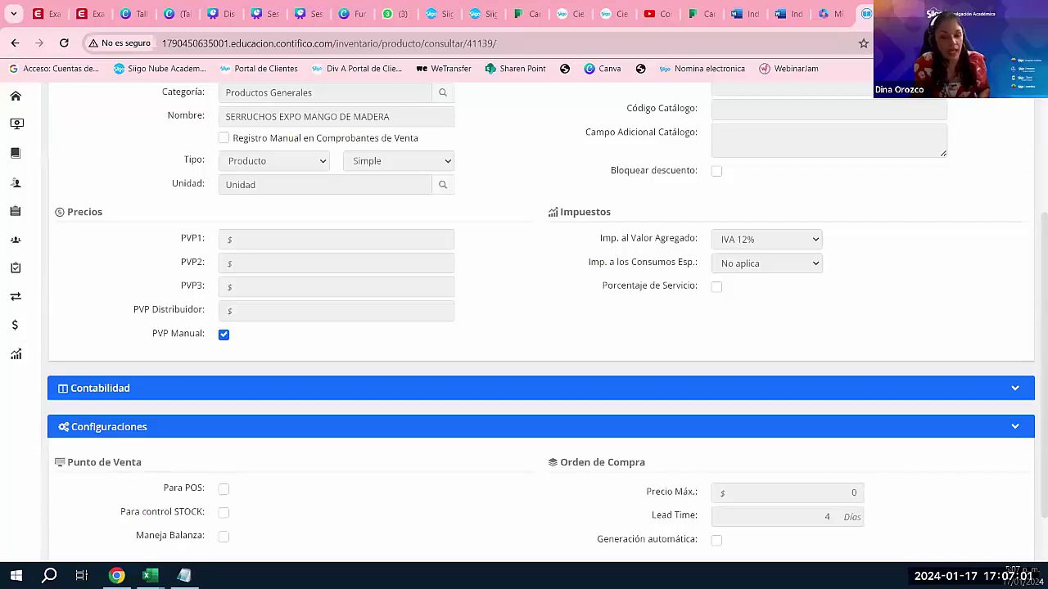
scroll(643, 459, down, 1)
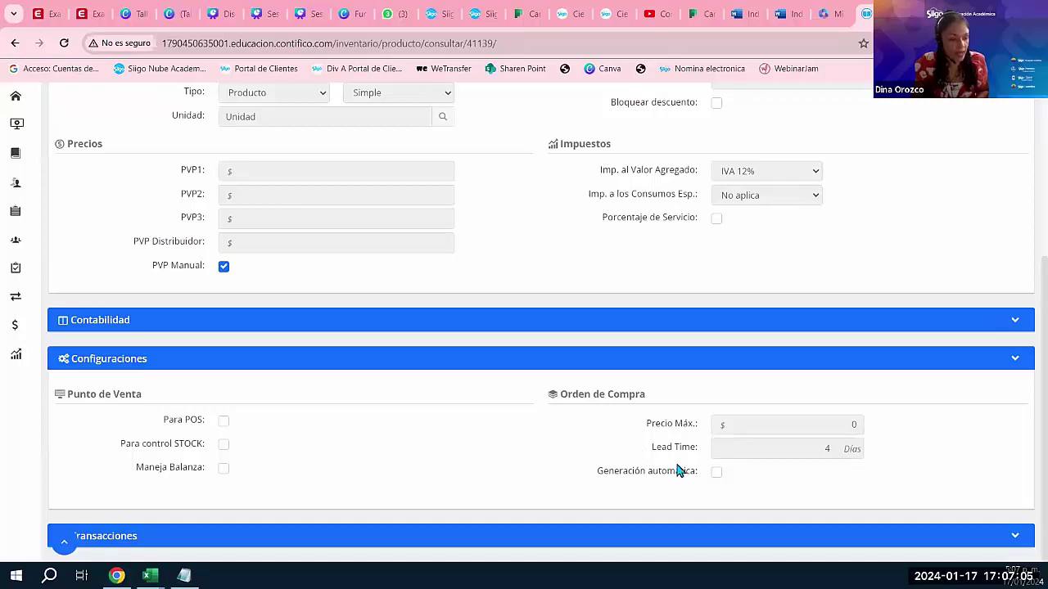
scroll(912, 439, up, 1)
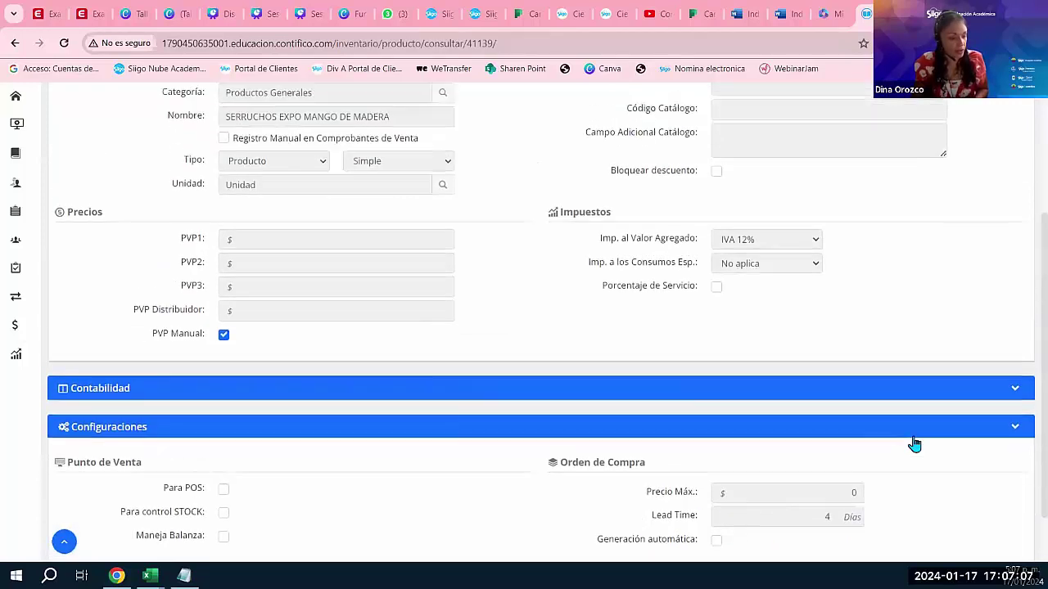
scroll(912, 439, down, 1)
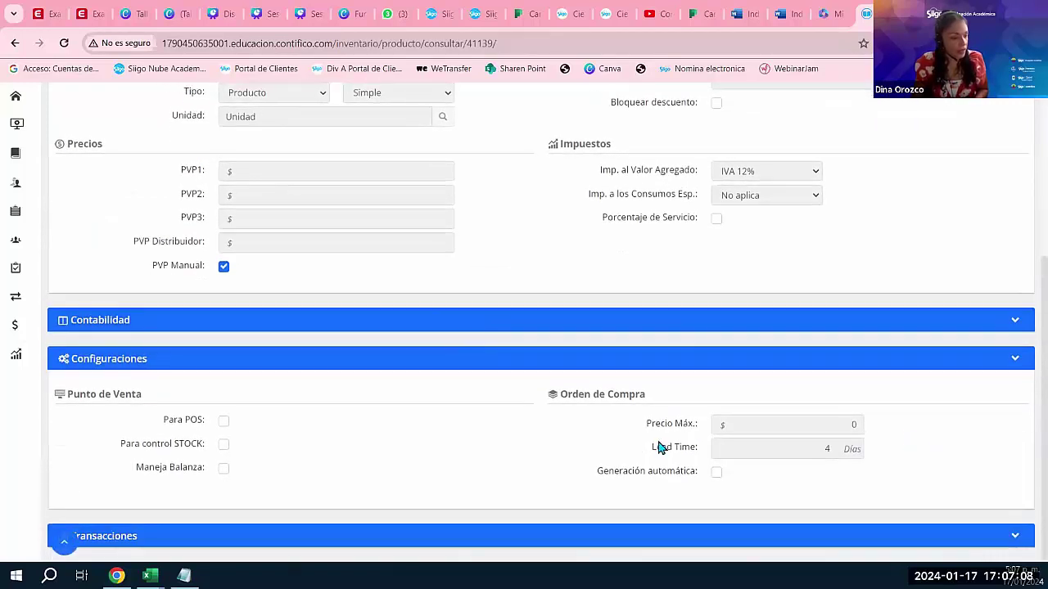
click(1015, 359)
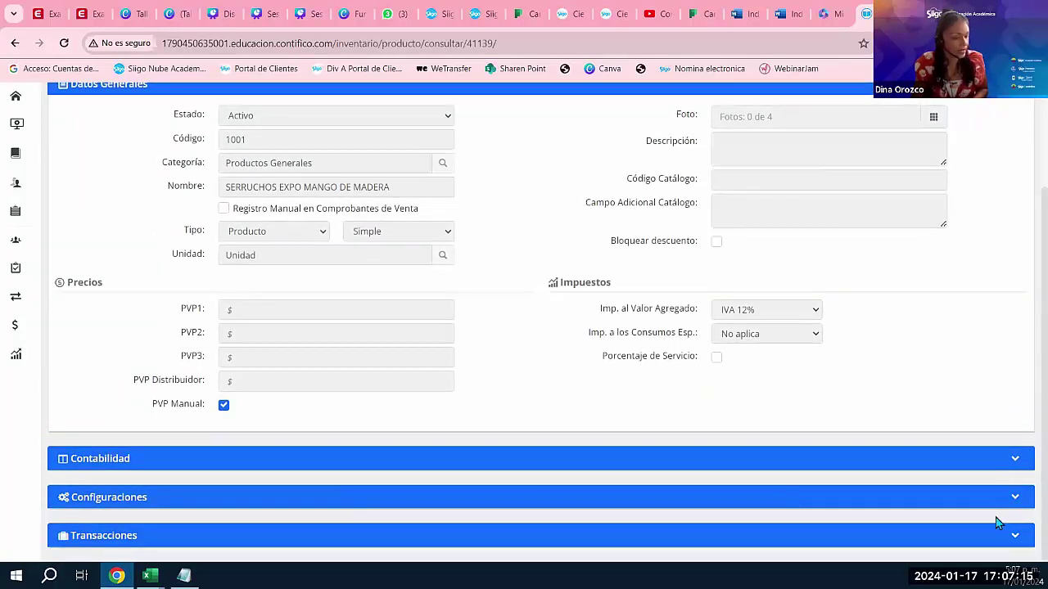
click(1013, 499)
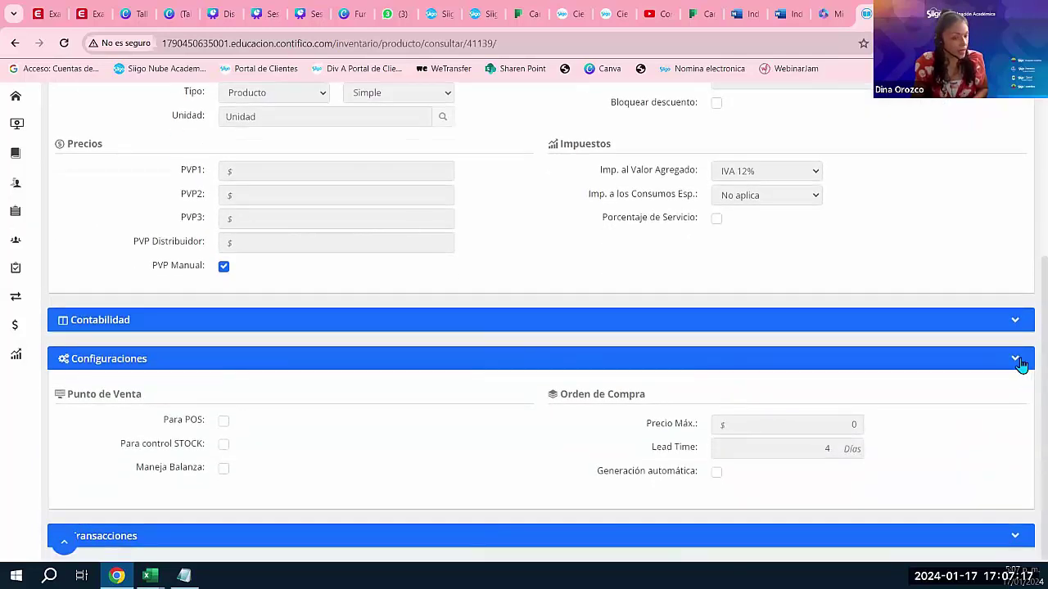
click(1018, 361)
Expand the Transacciones section and examine the product's Stock balances, along with its Ventas and Movimientos lists.
click(1014, 537)
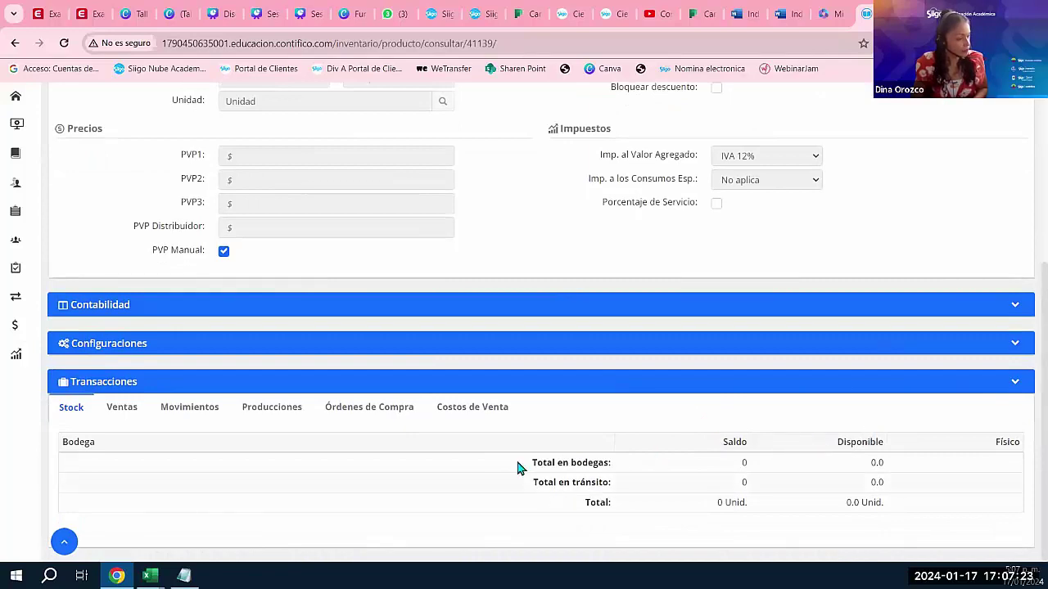
scroll(709, 428, up, 4)
scroll(710, 428, down, 4)
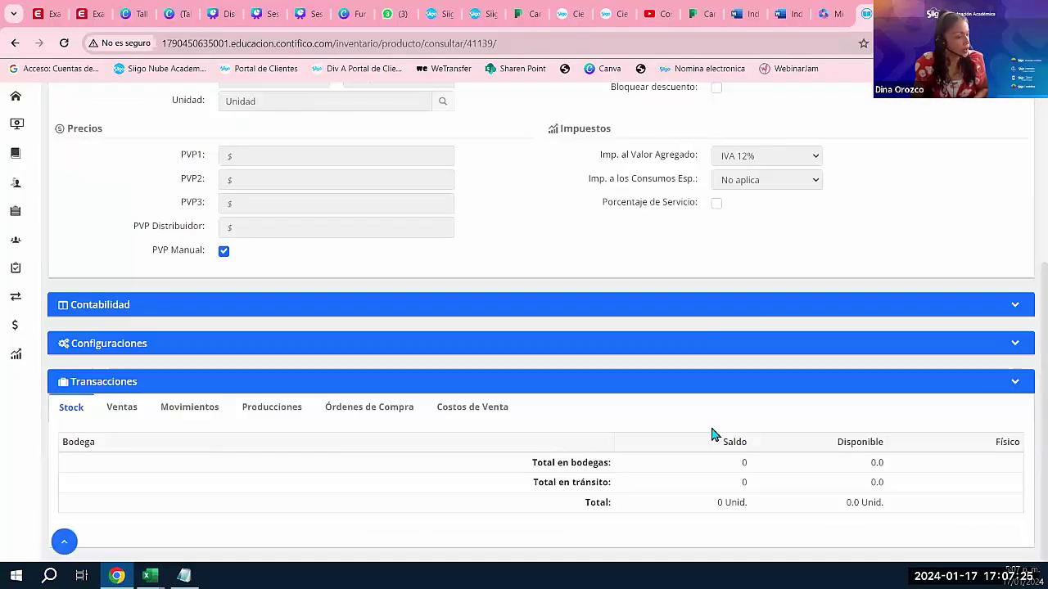
click(121, 409)
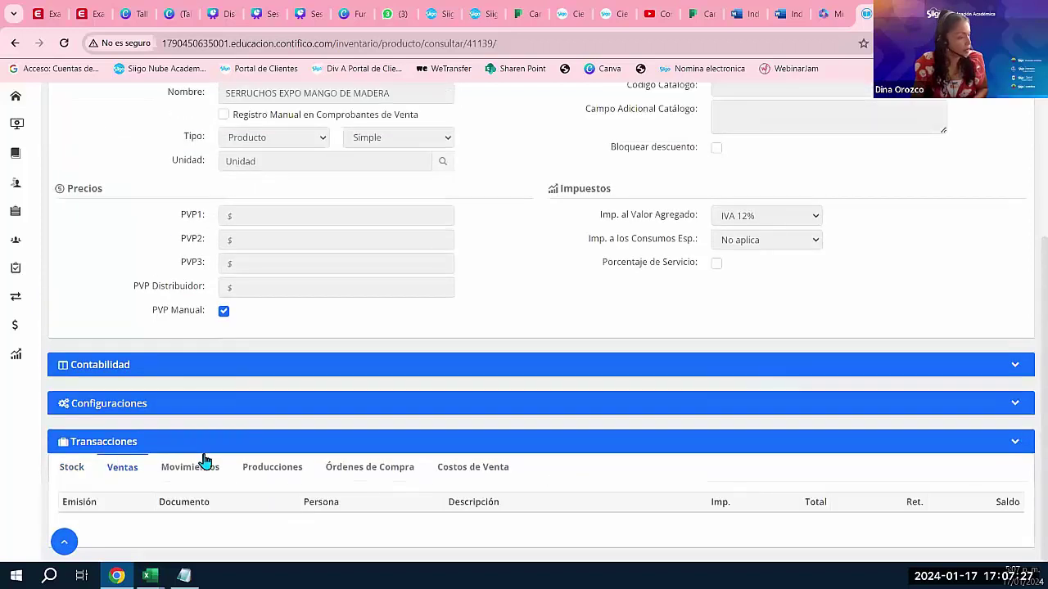
click(193, 466)
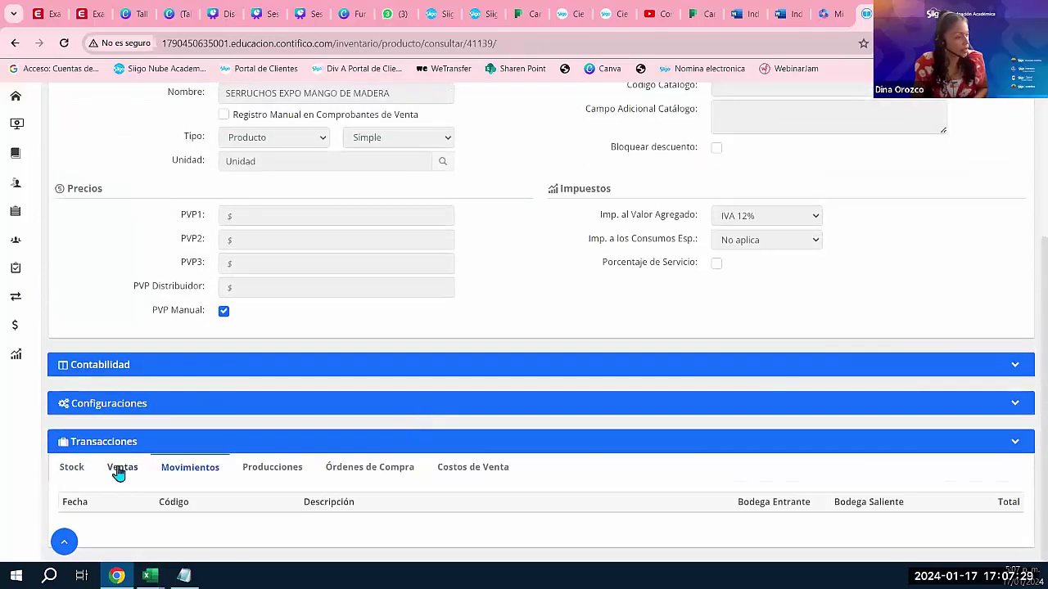
click(122, 468)
click(72, 467)
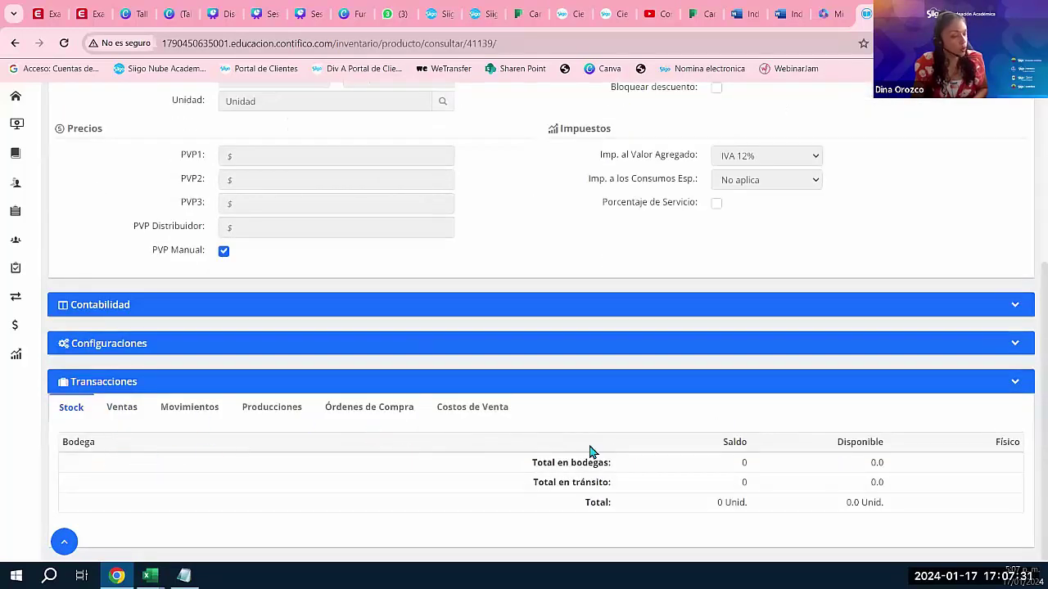
Review the product's transaction records for Ventas, Movimientos, Producciones, Órdenes de Compra and Costos de Venta.
click(120, 410)
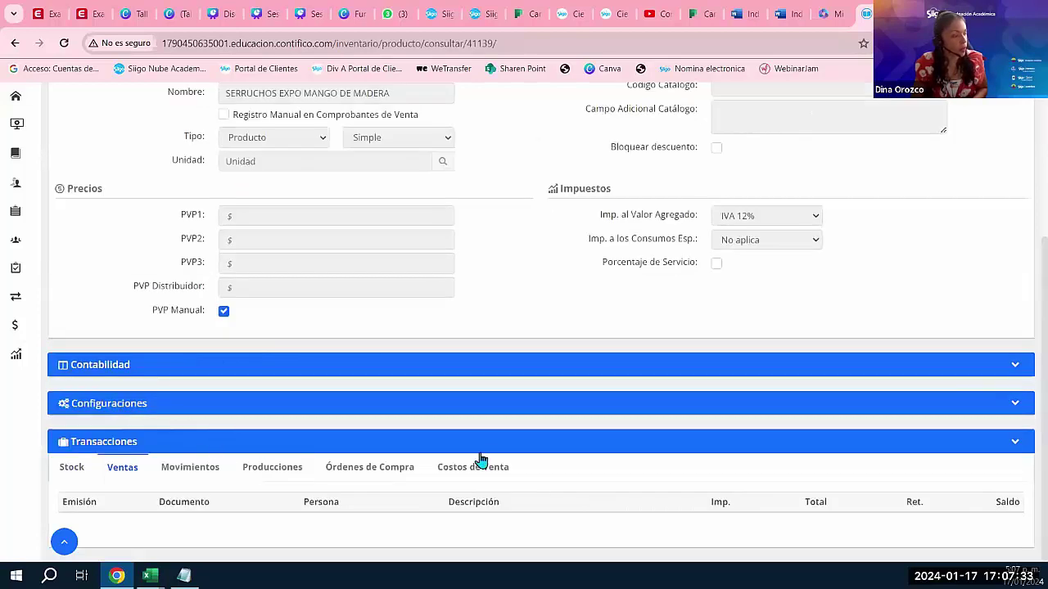
click(188, 469)
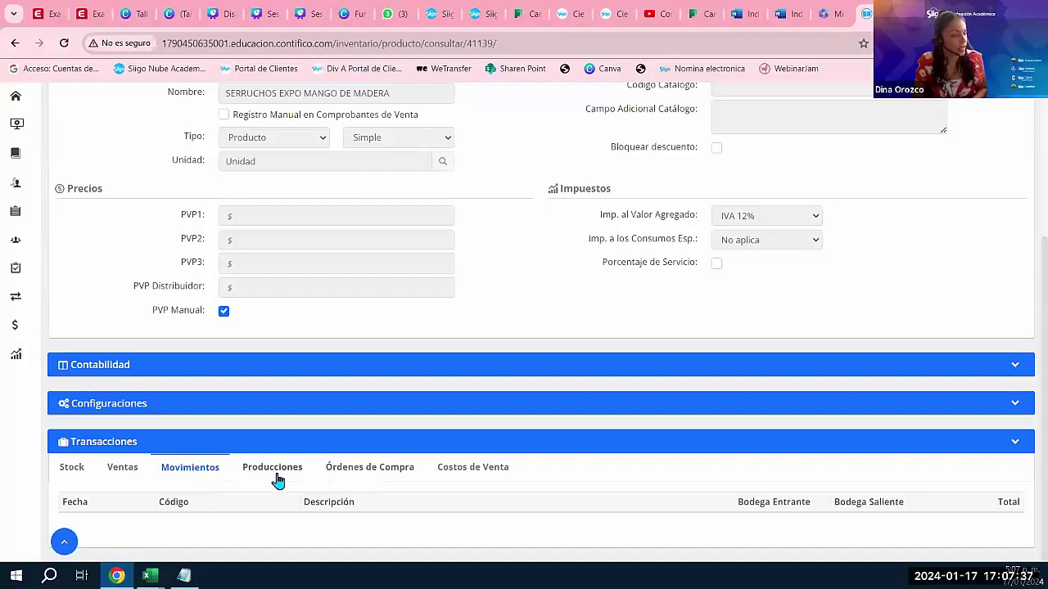
click(275, 474)
click(376, 474)
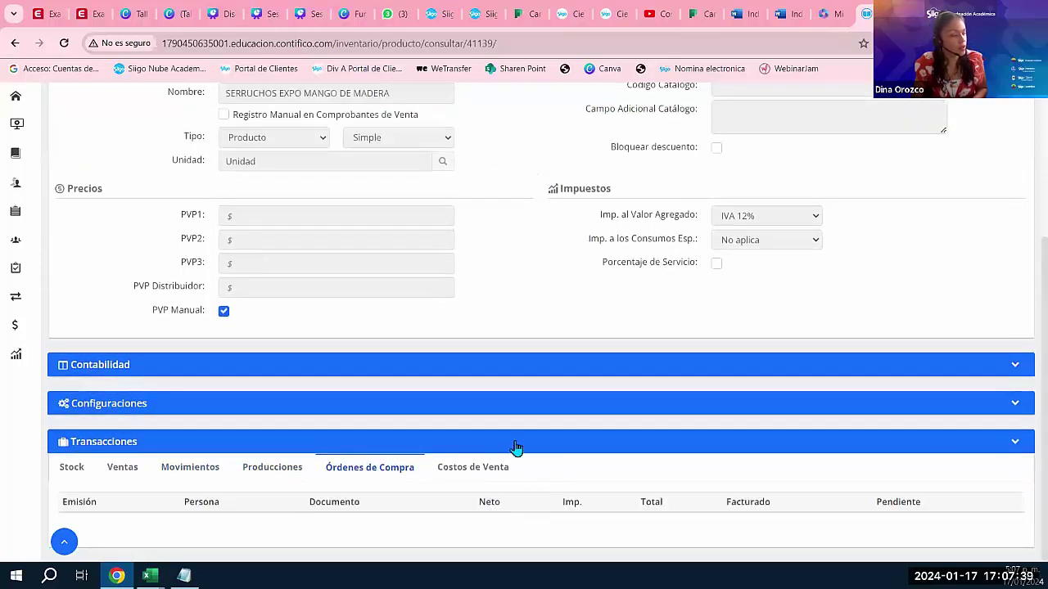
click(465, 473)
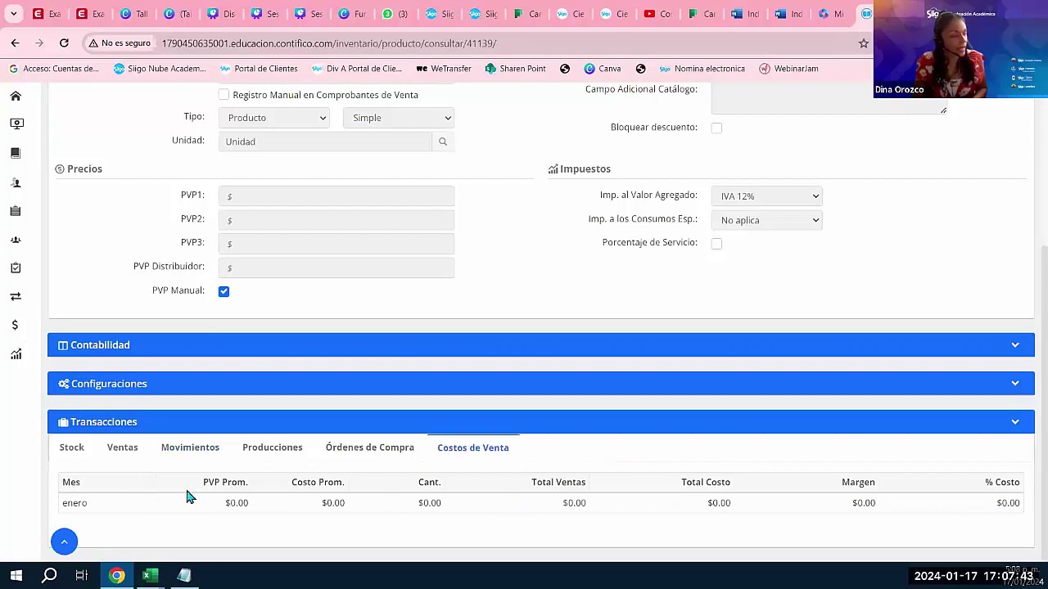
click(87, 446)
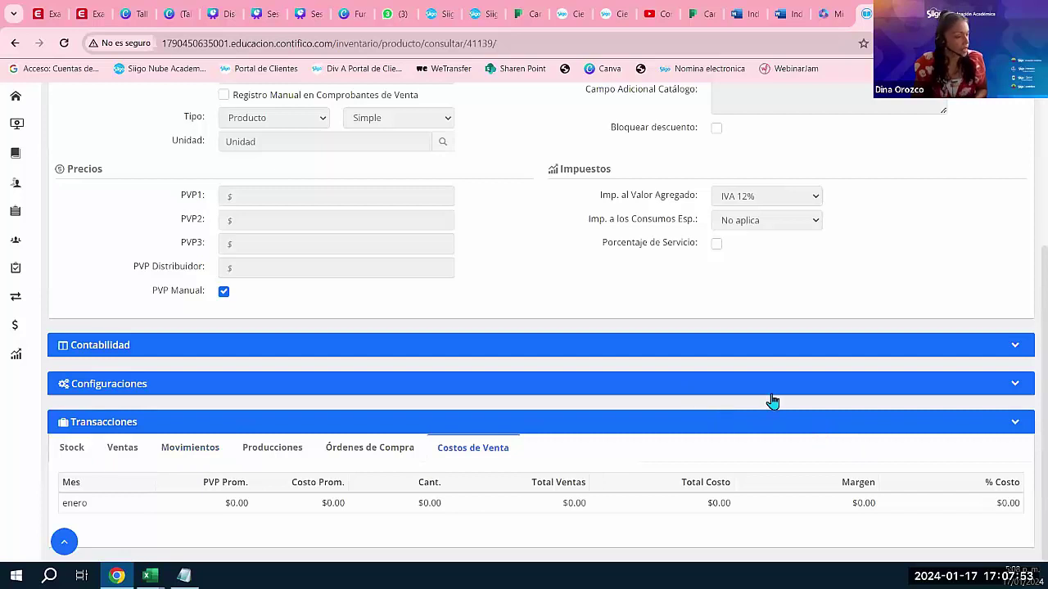
scroll(774, 397, up, 3)
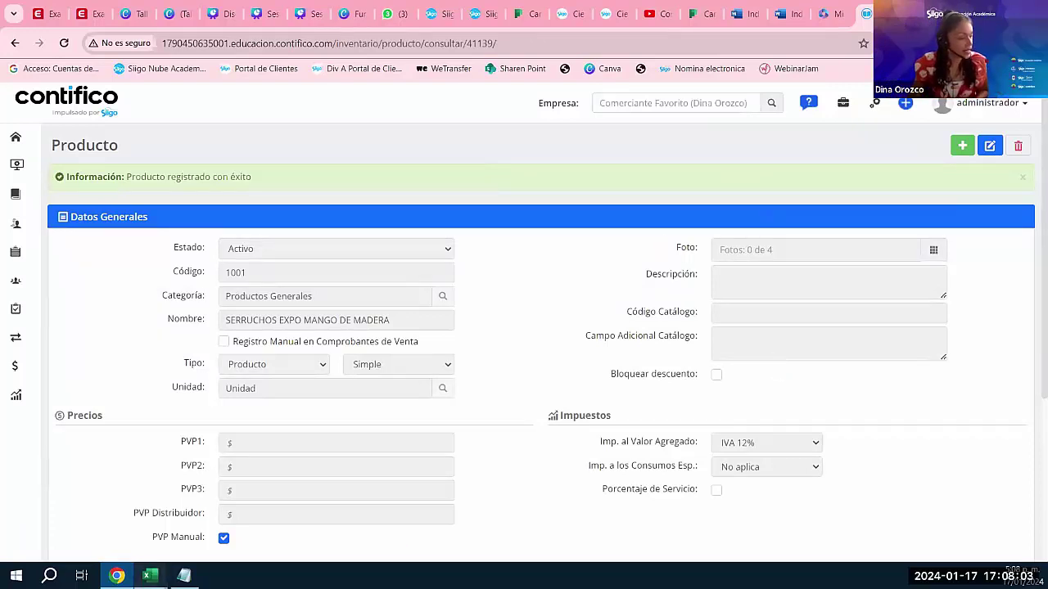
Close the Canva design that has the save error and check the open Sesión 01 Conferencia Online Siigo Contifico presentation.
mouse_move(149, 575)
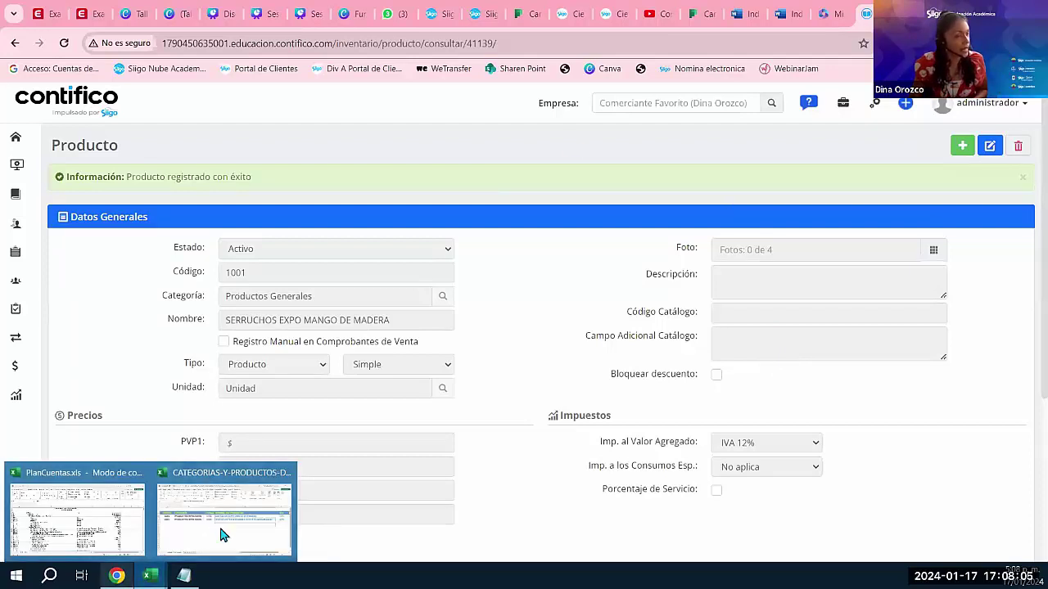
click(351, 17)
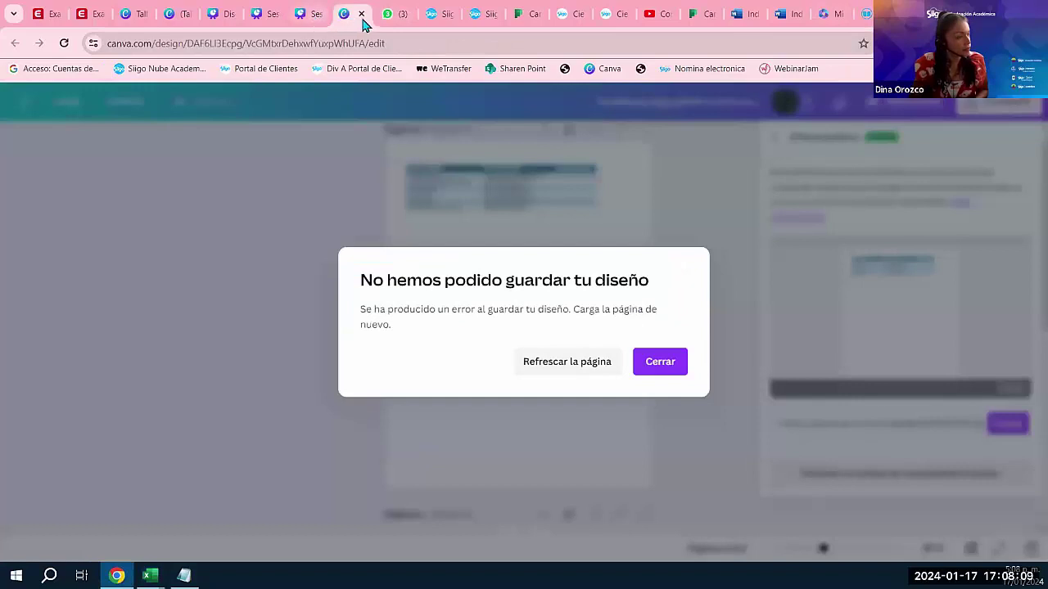
click(361, 15)
click(303, 15)
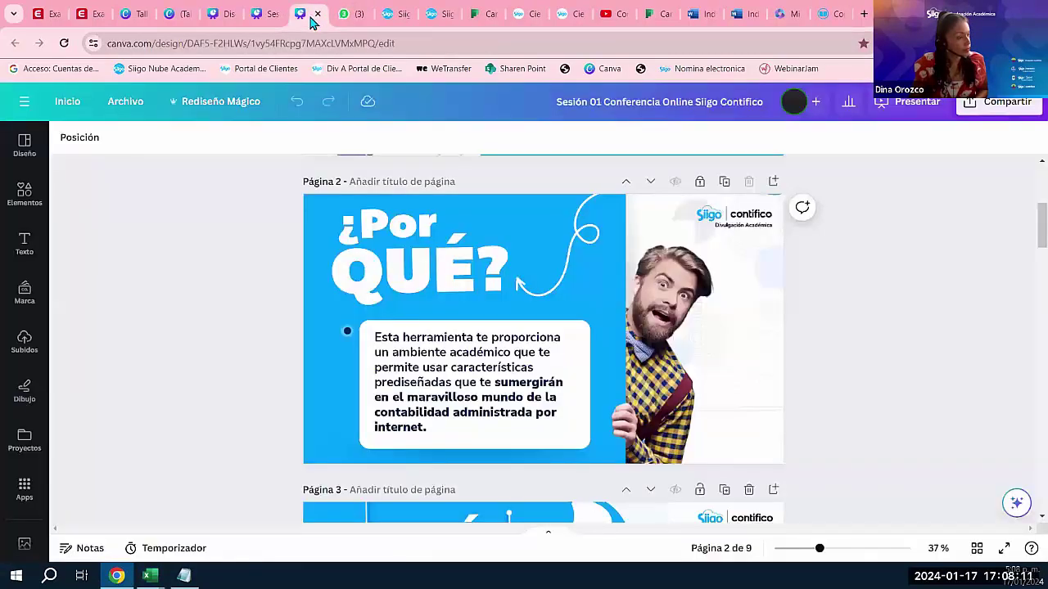
click(271, 19)
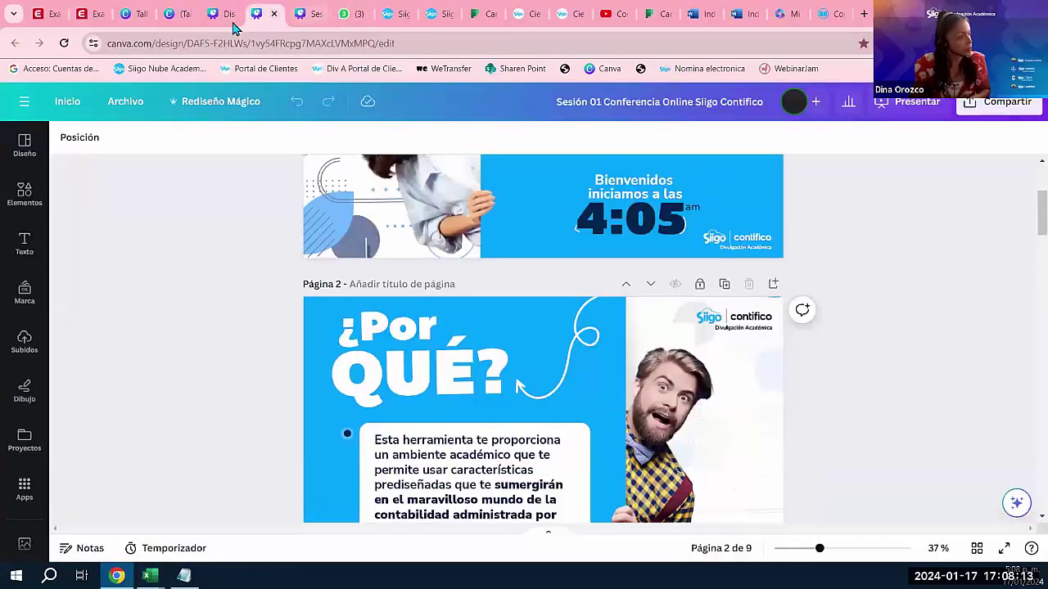
Close the two Word documents and the remaining page next to Contífico in the browser, and return to the product record.
click(705, 17)
click(712, 15)
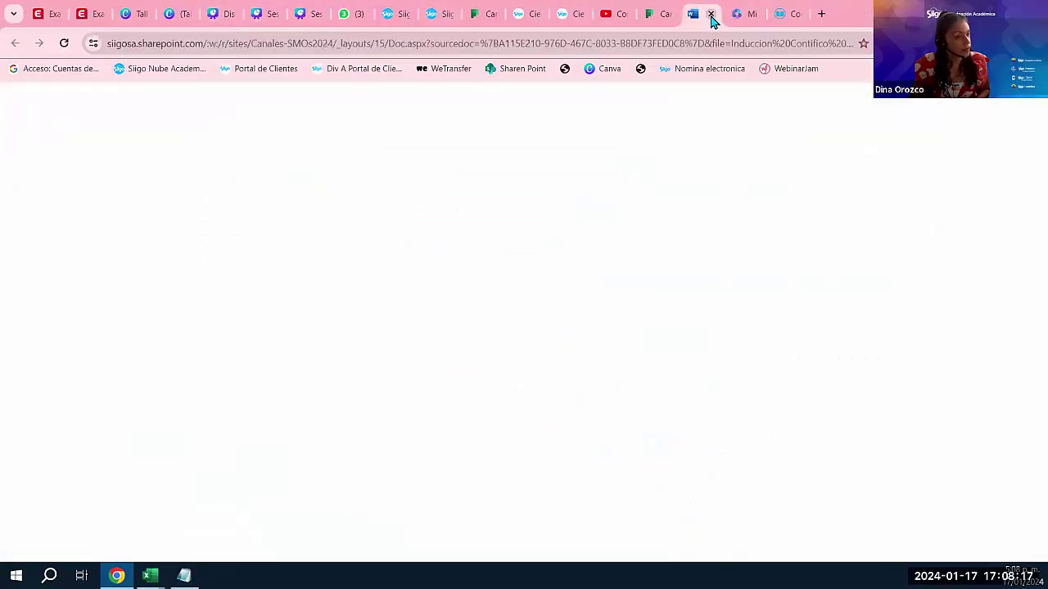
click(712, 14)
click(749, 16)
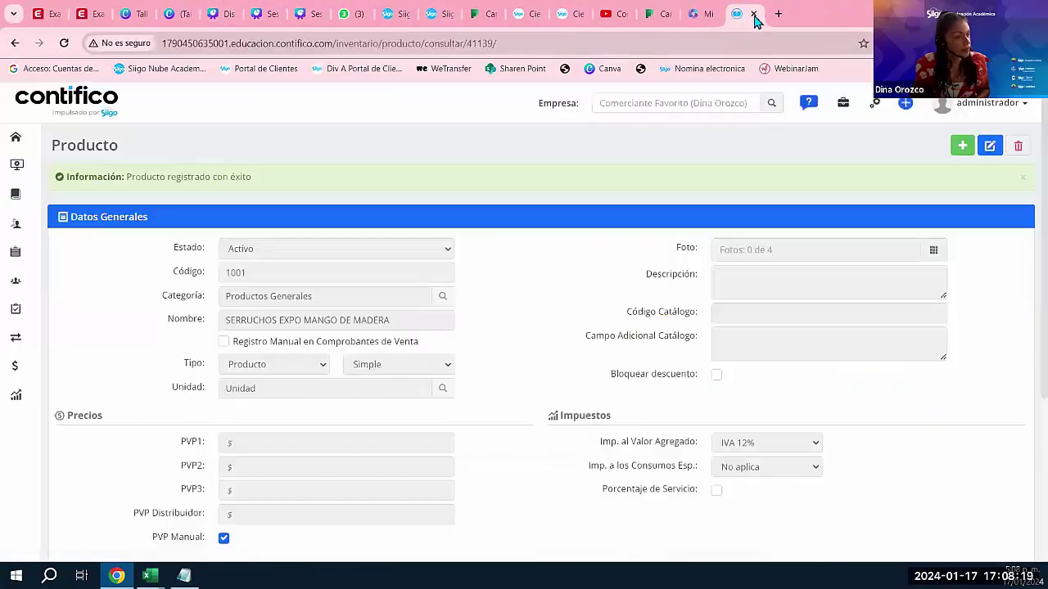
click(697, 18)
click(711, 14)
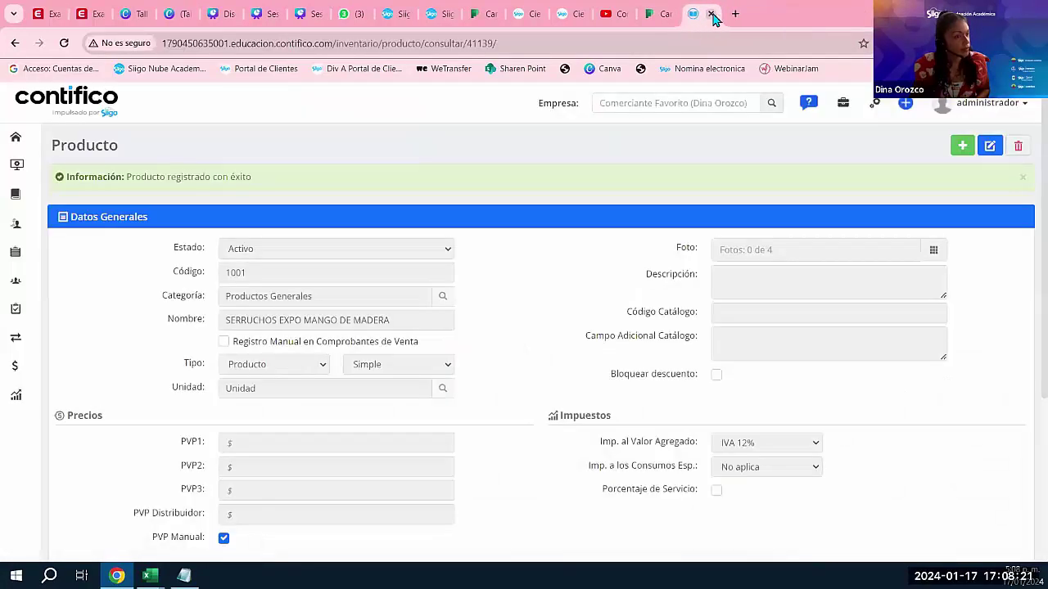
Close the duplicate Planner tab beside Contífico and the two Siigo client portal tabs about year-end and tax account closing.
click(665, 16)
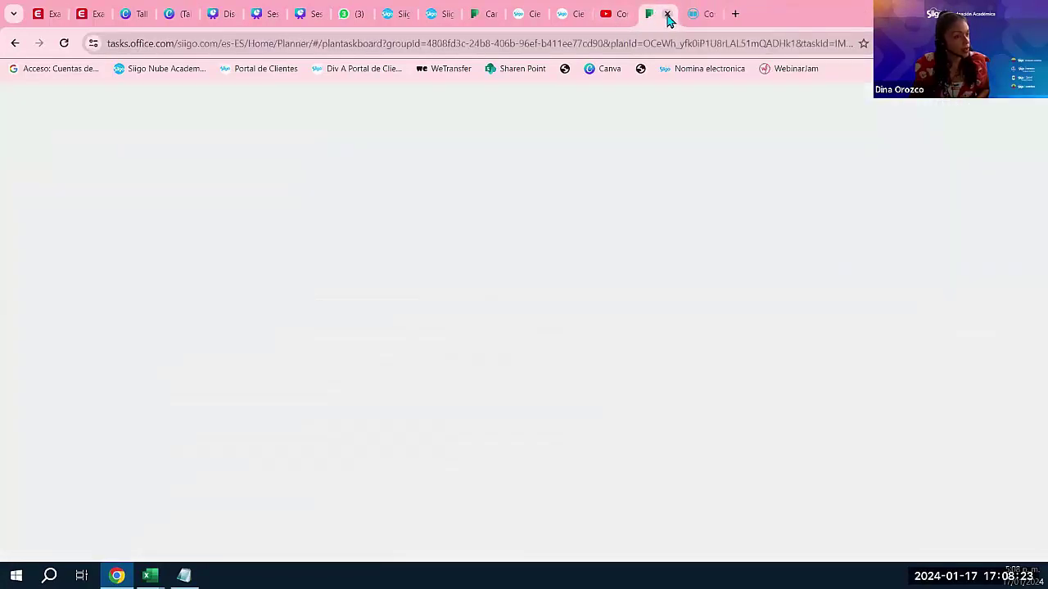
click(668, 15)
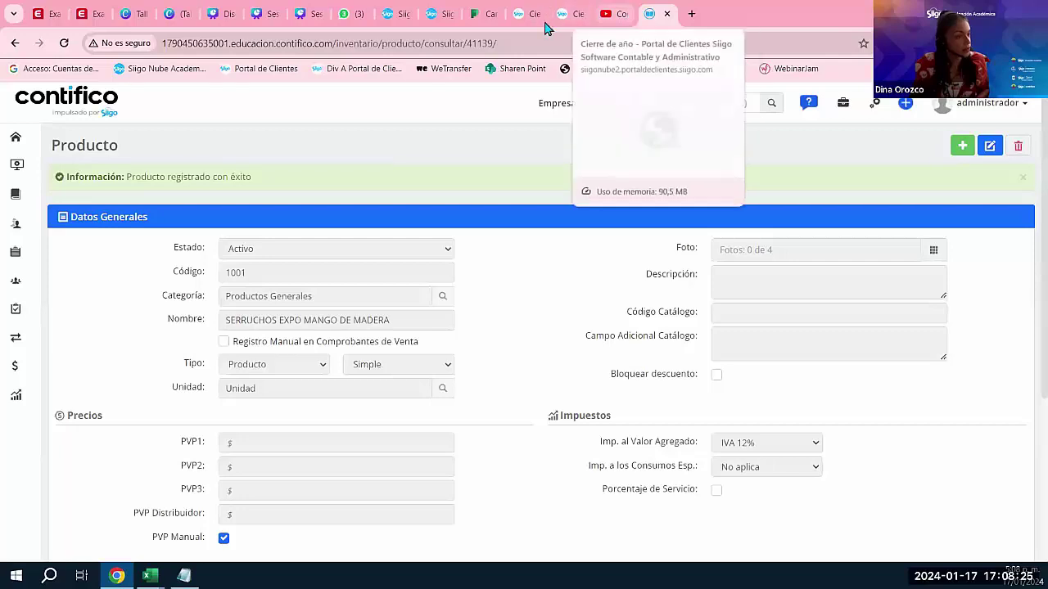
click(571, 14)
click(528, 15)
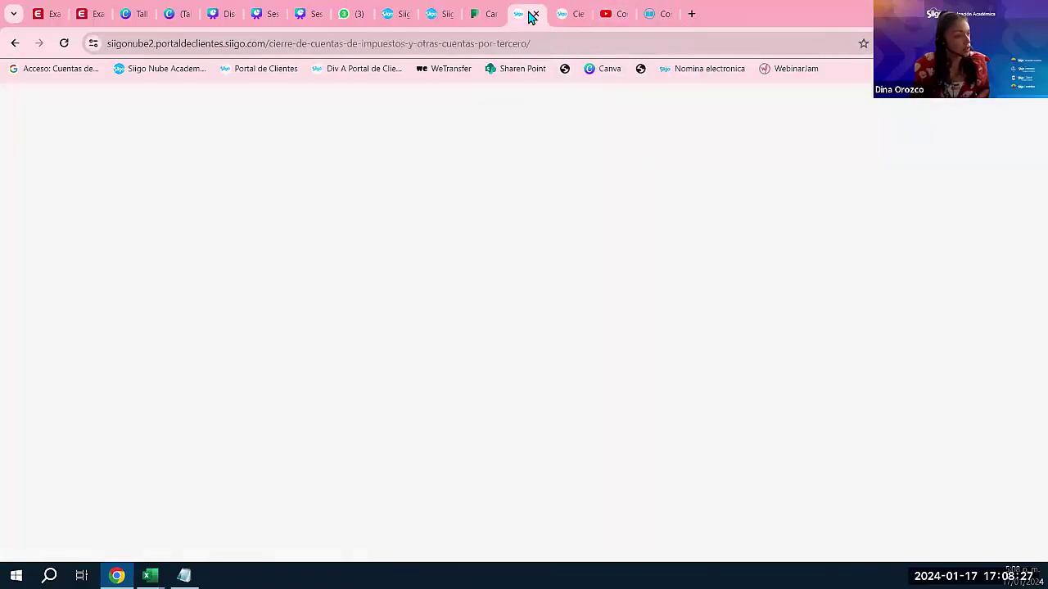
click(536, 14)
click(536, 14)
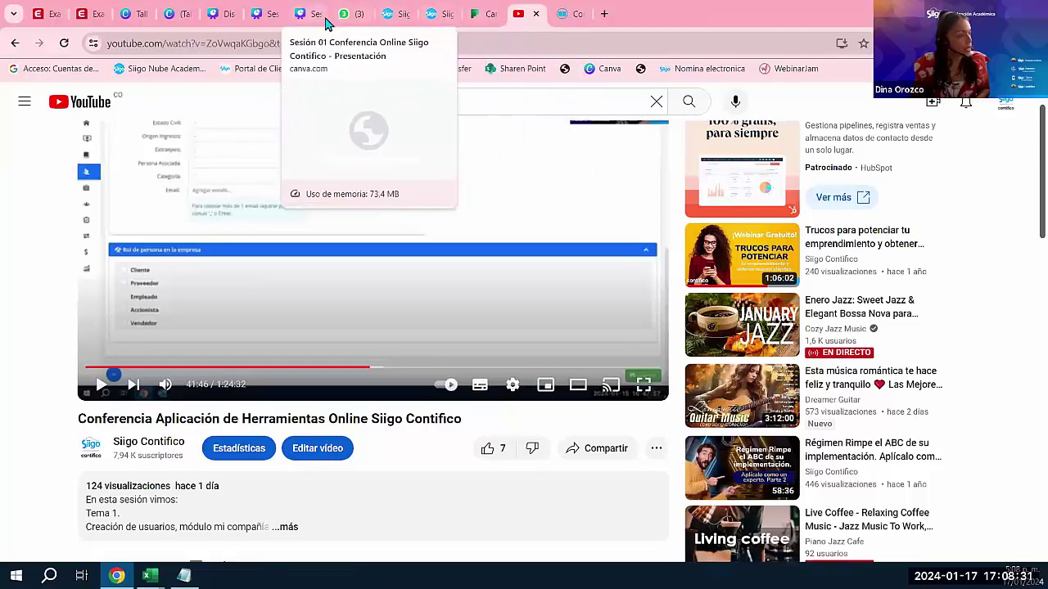
Consult activity #5 in the Canva workshop sheet and examine the inventory and product catalogue sheets in the CATEGORIAS-Y-PRODUCTOS-DE-INVENTARIOS-CONTIFICO.xlsx Excel workbook.
click(179, 16)
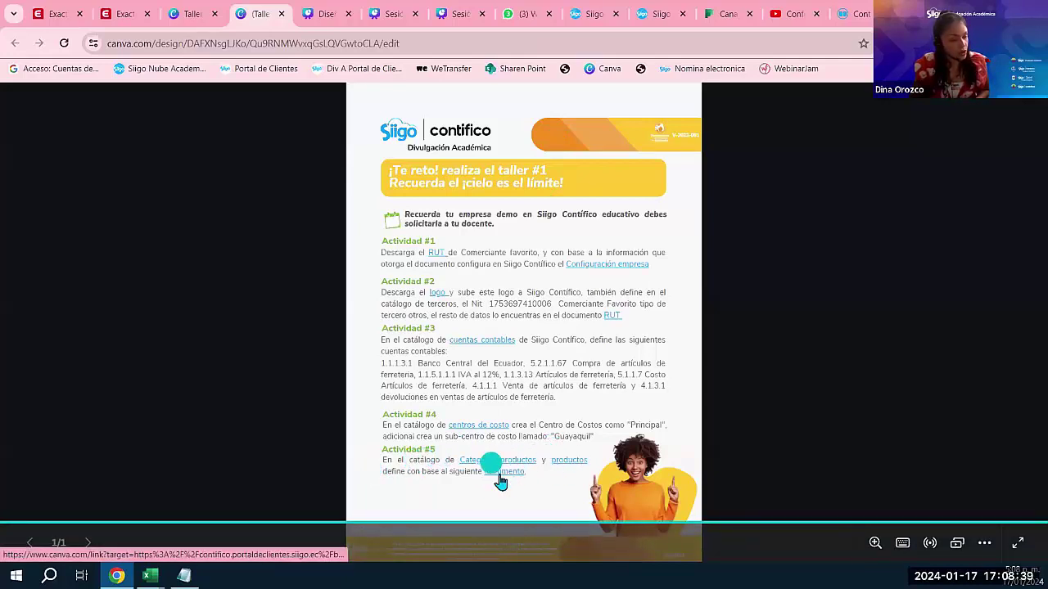
mouse_move(150, 573)
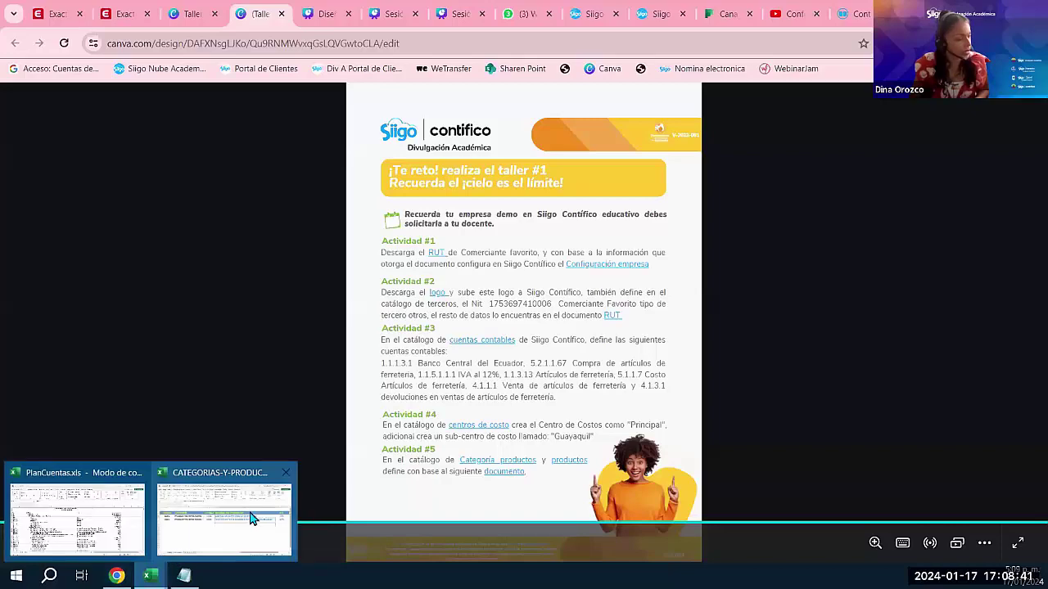
click(251, 517)
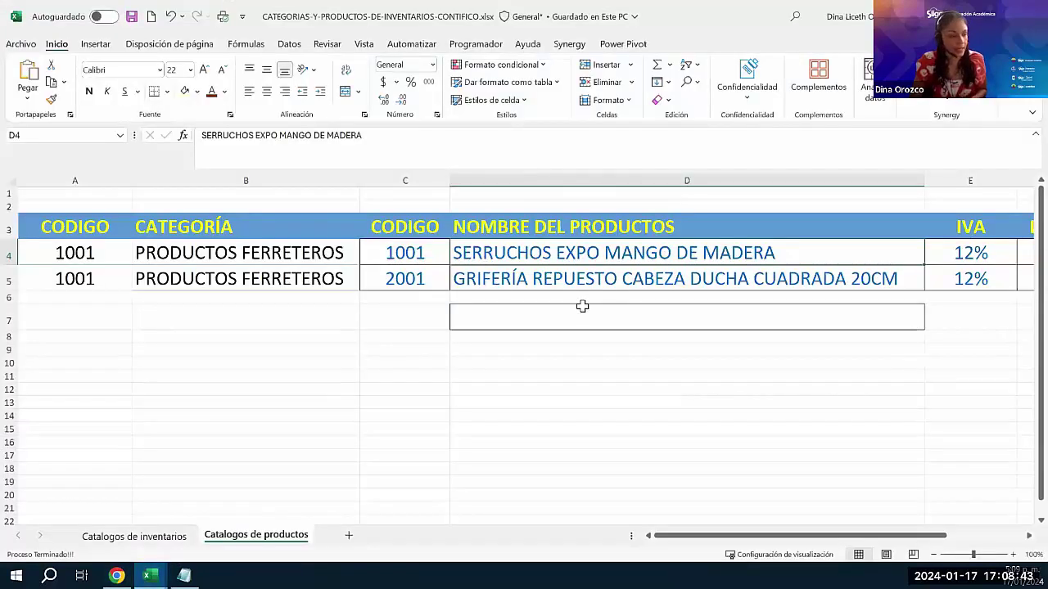
click(145, 541)
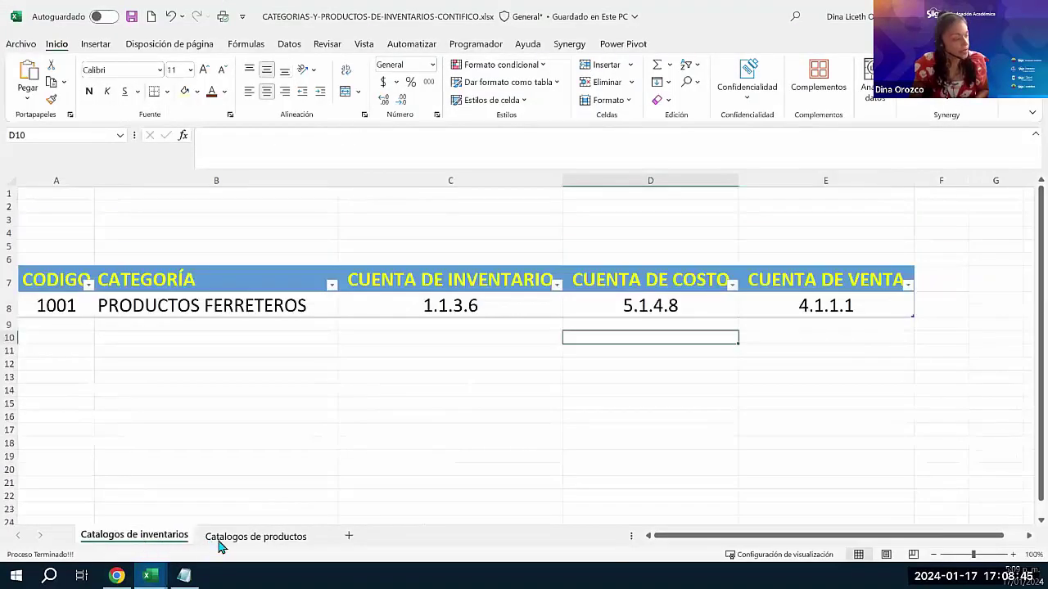
click(275, 542)
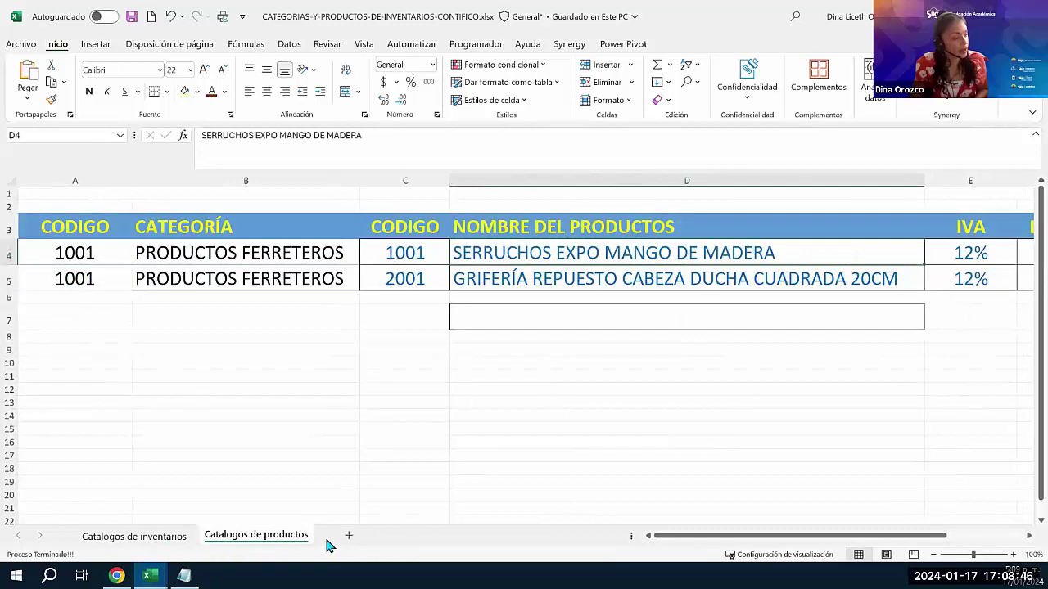
click(155, 539)
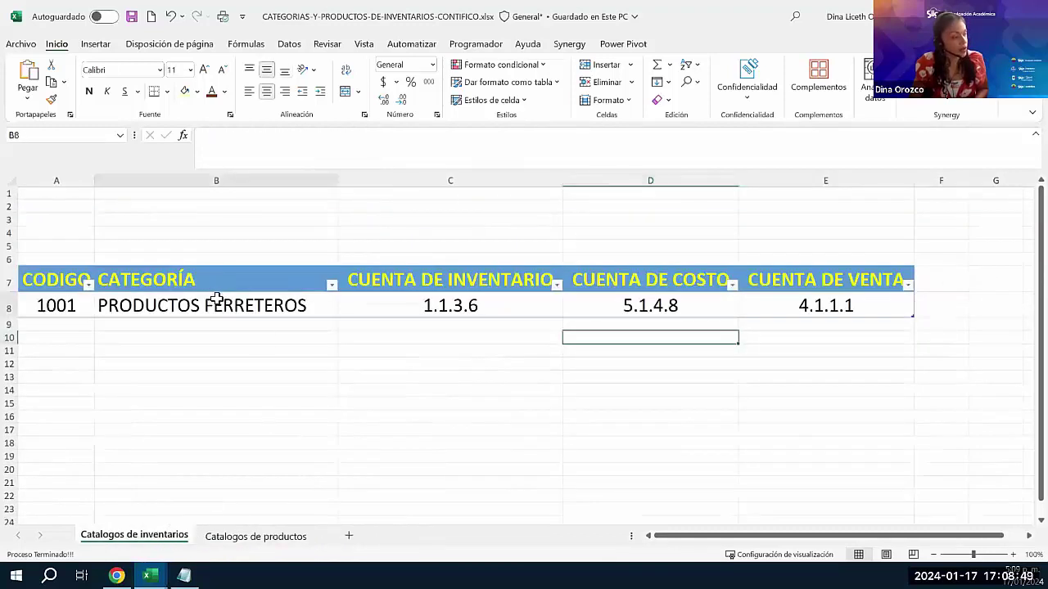
click(188, 270)
click(187, 270)
key(Left)
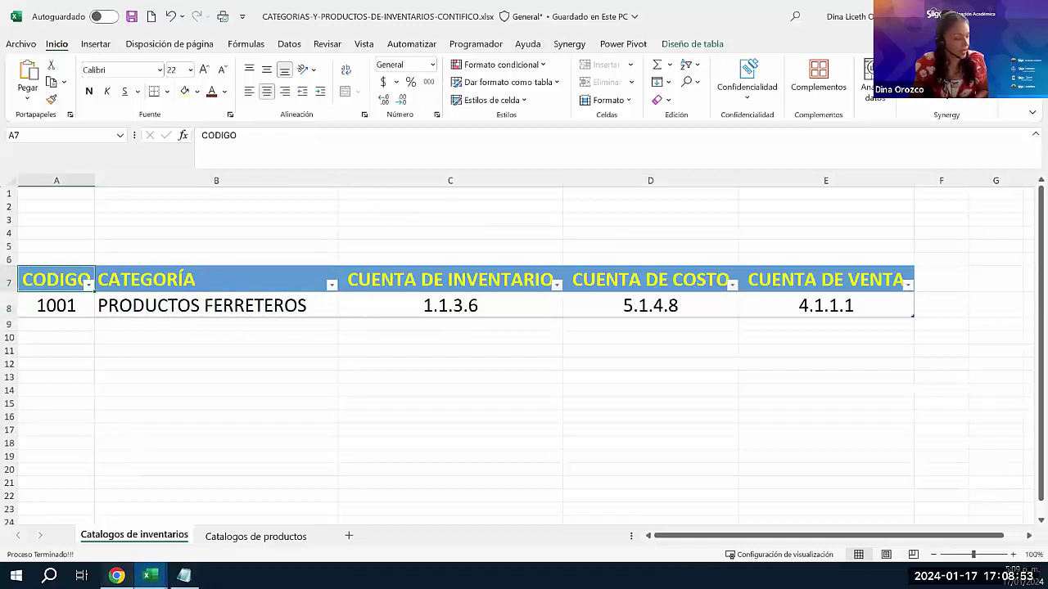
Switch to Contífico in Chrome and open the product categories in the inventory configuration.
click(118, 575)
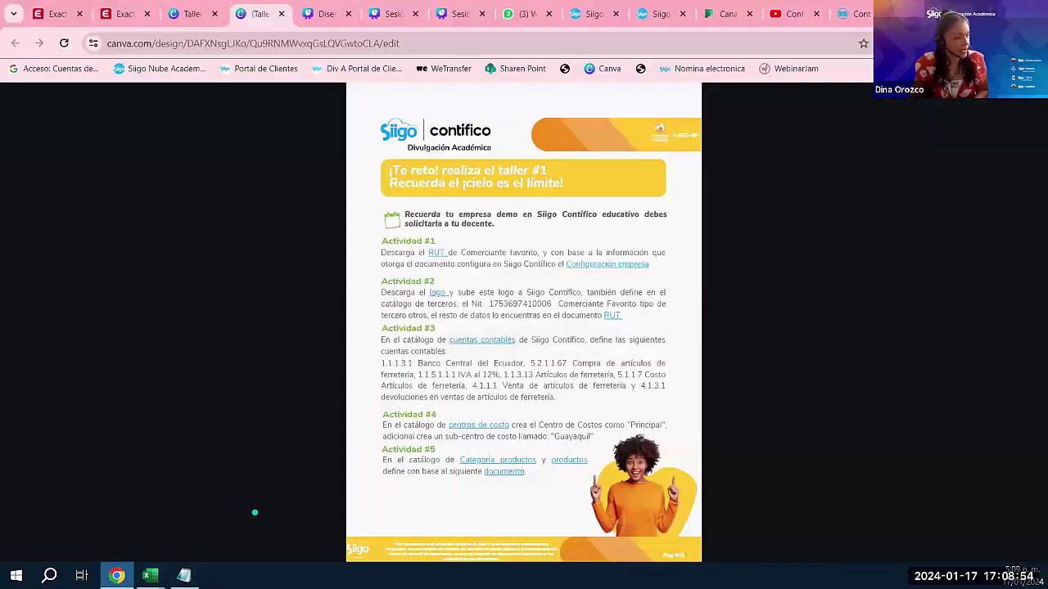
click(863, 16)
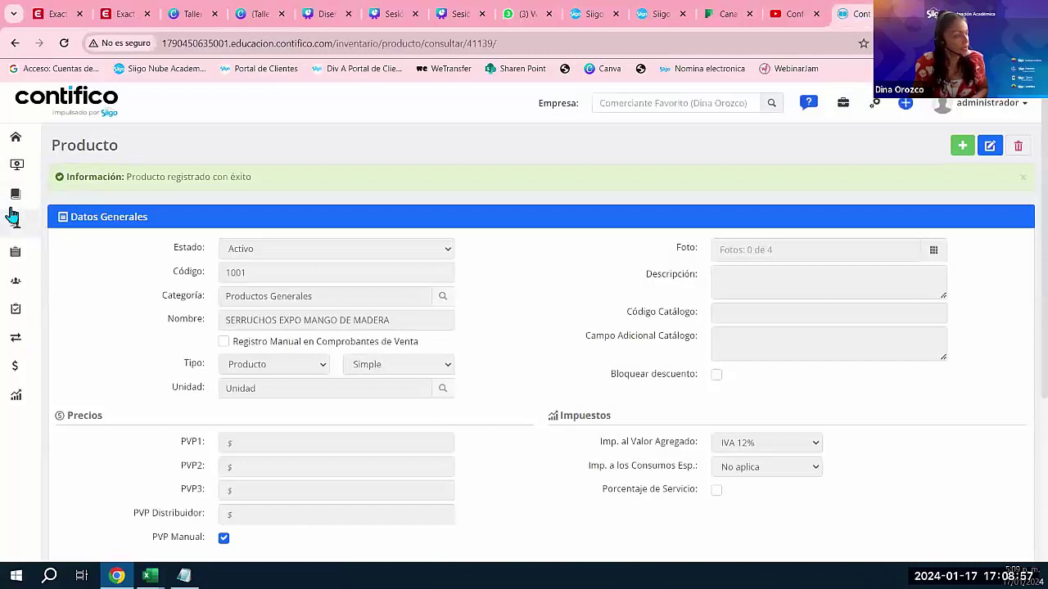
click(65, 262)
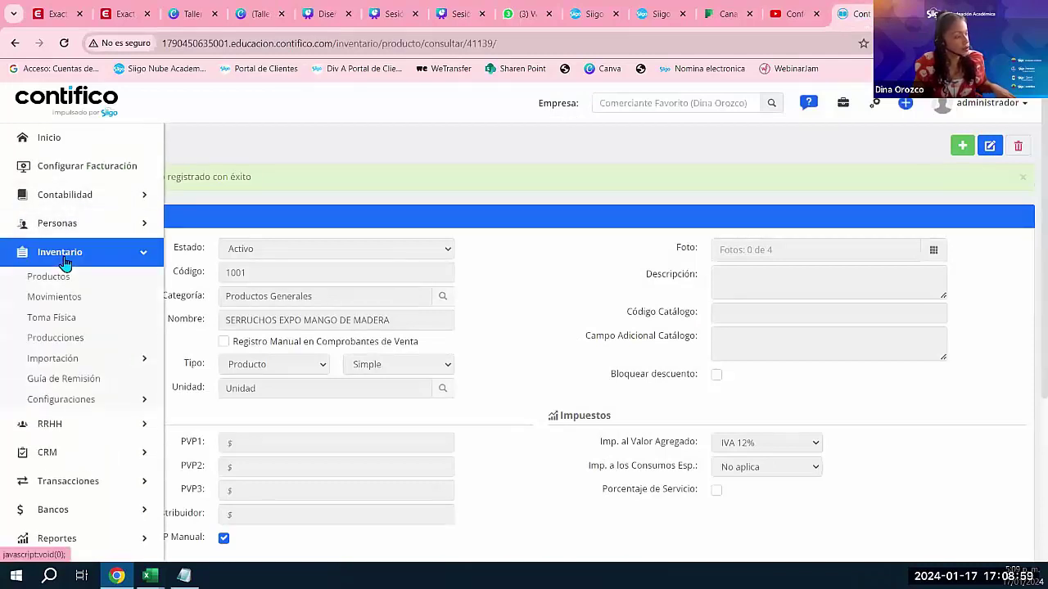
click(72, 405)
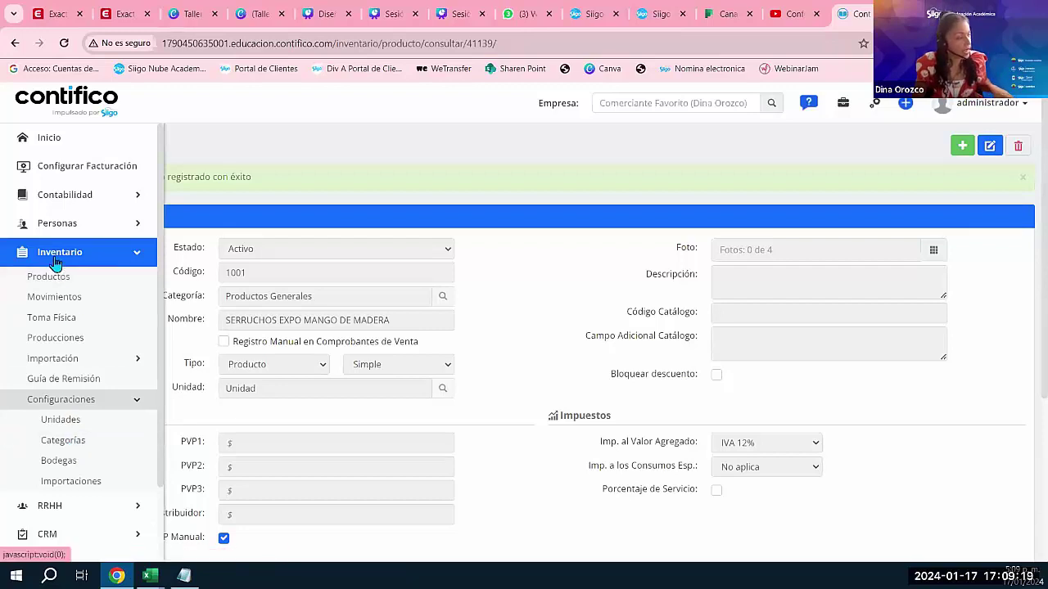
click(64, 442)
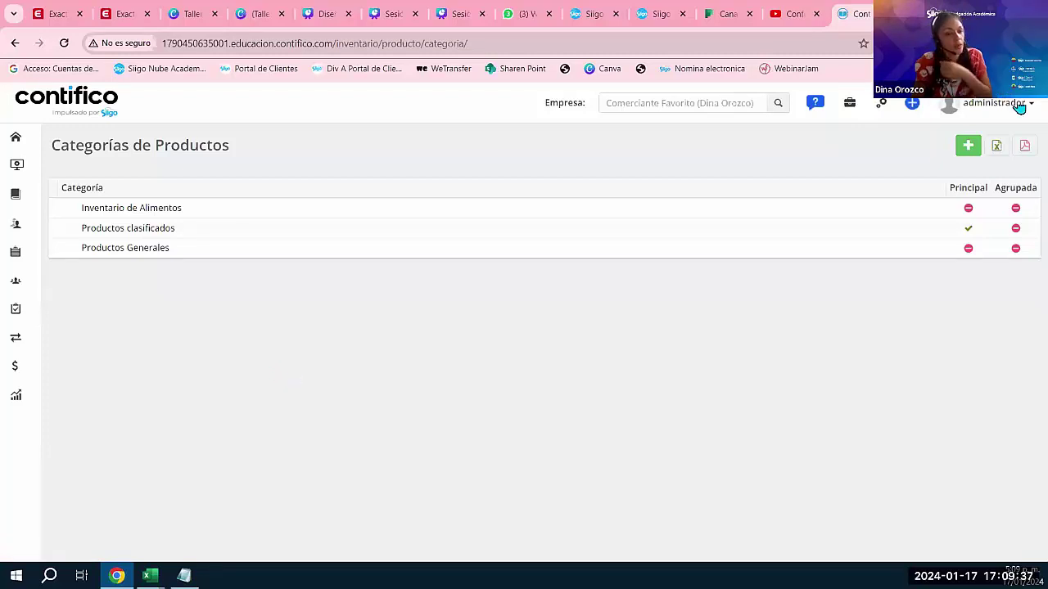
Start a new product category in Contífico and name it PRODUCTOS FERRETEROS, copying the name from cell B8 of the Excel inventory catalogue.
click(968, 147)
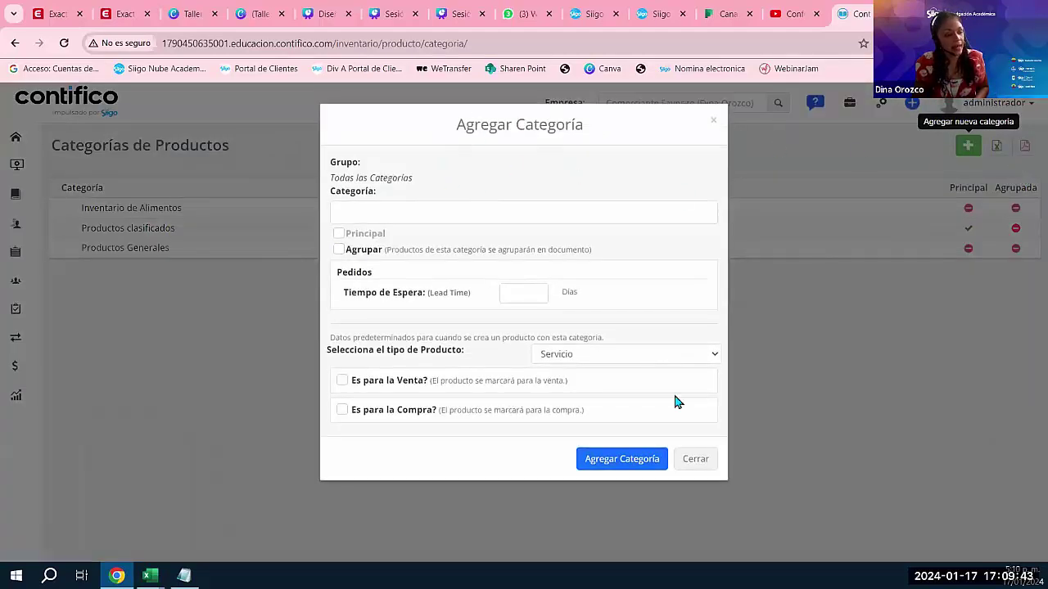
click(704, 466)
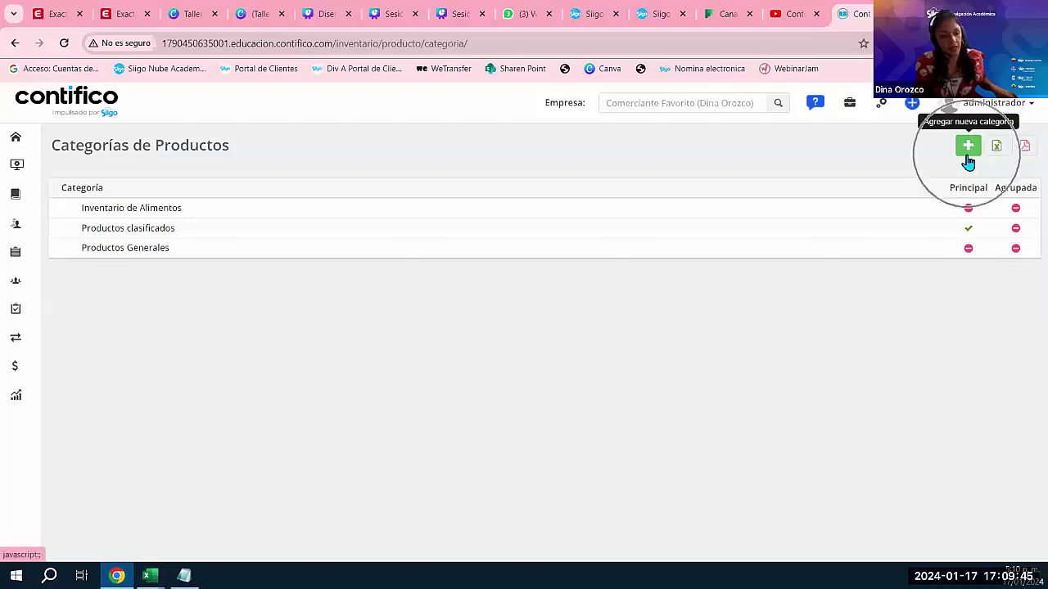
click(968, 155)
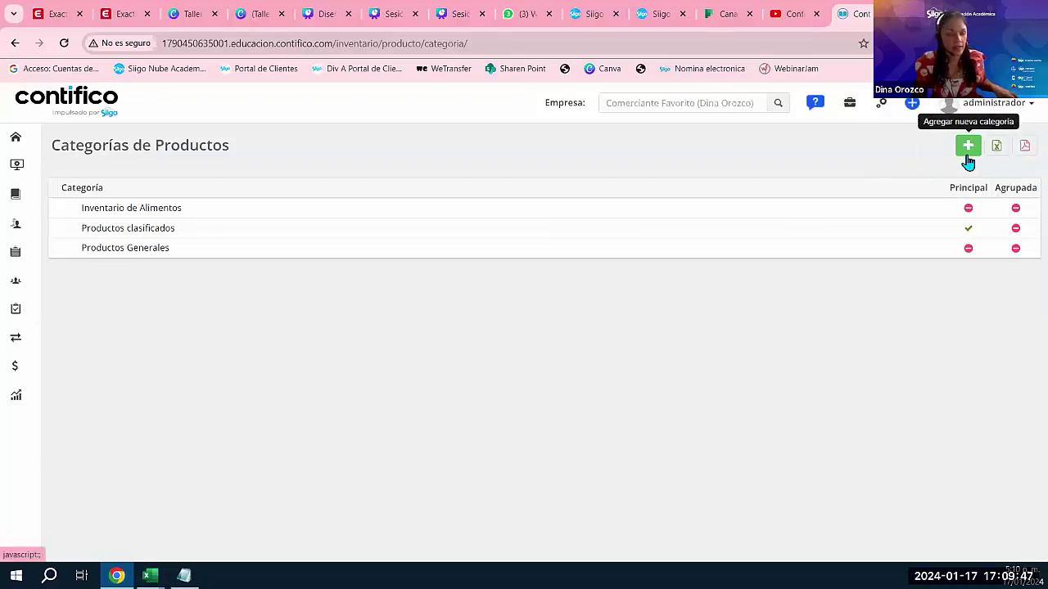
click(968, 157)
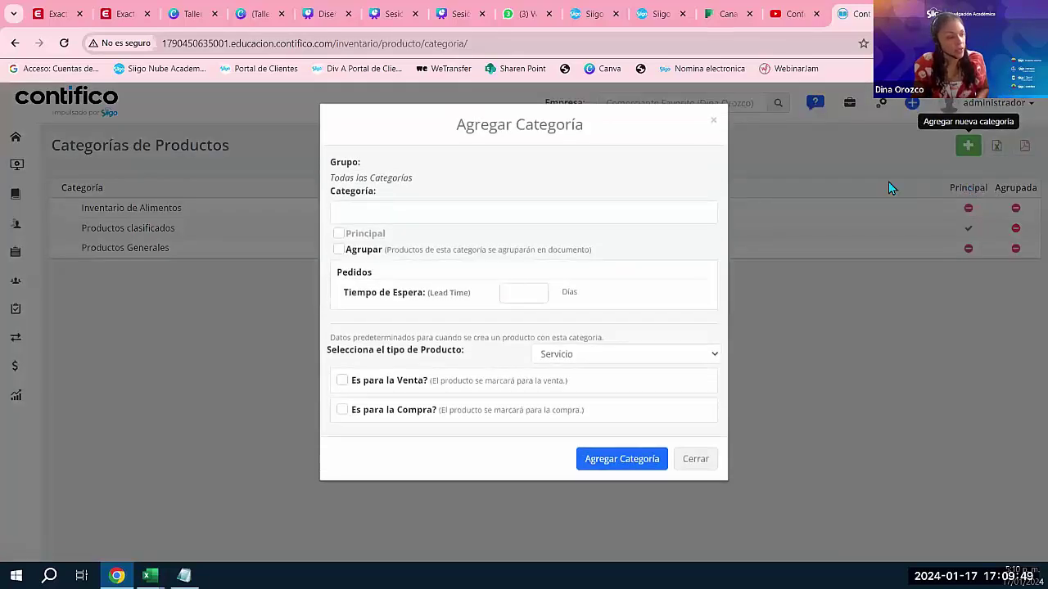
click(399, 209)
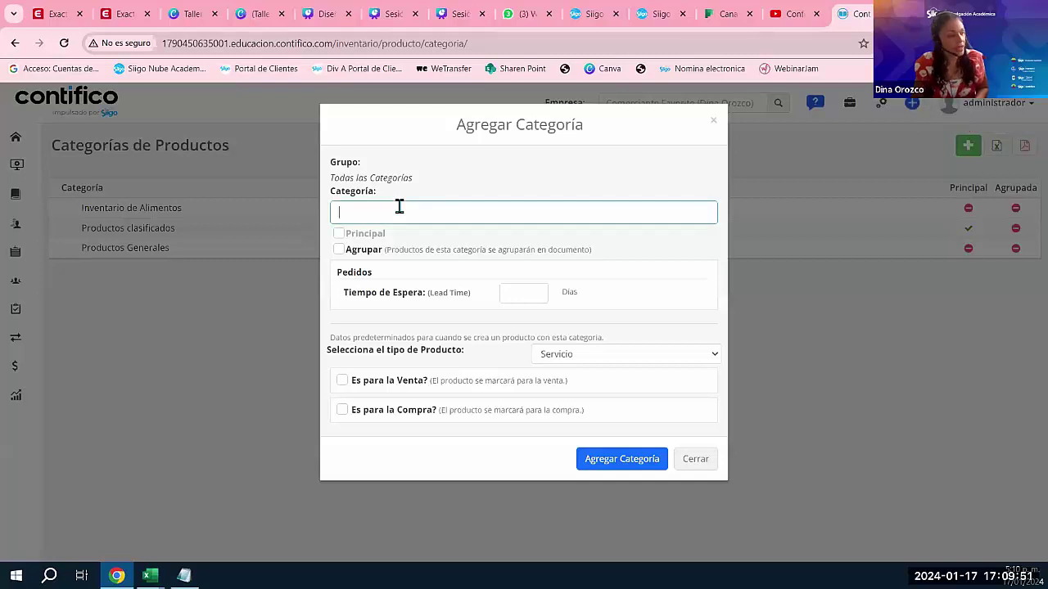
mouse_move(149, 575)
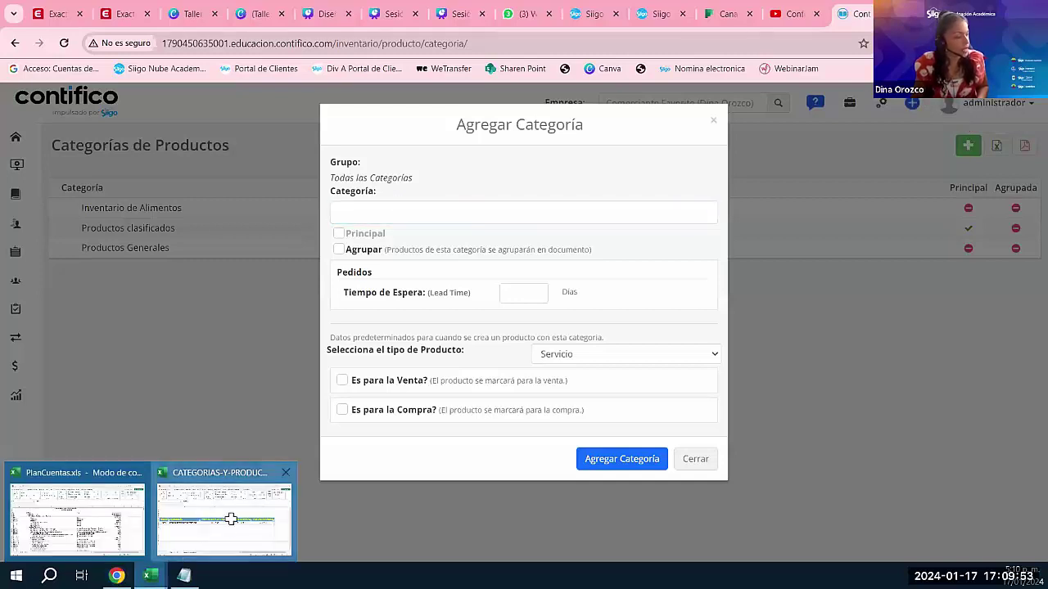
click(227, 512)
click(233, 308)
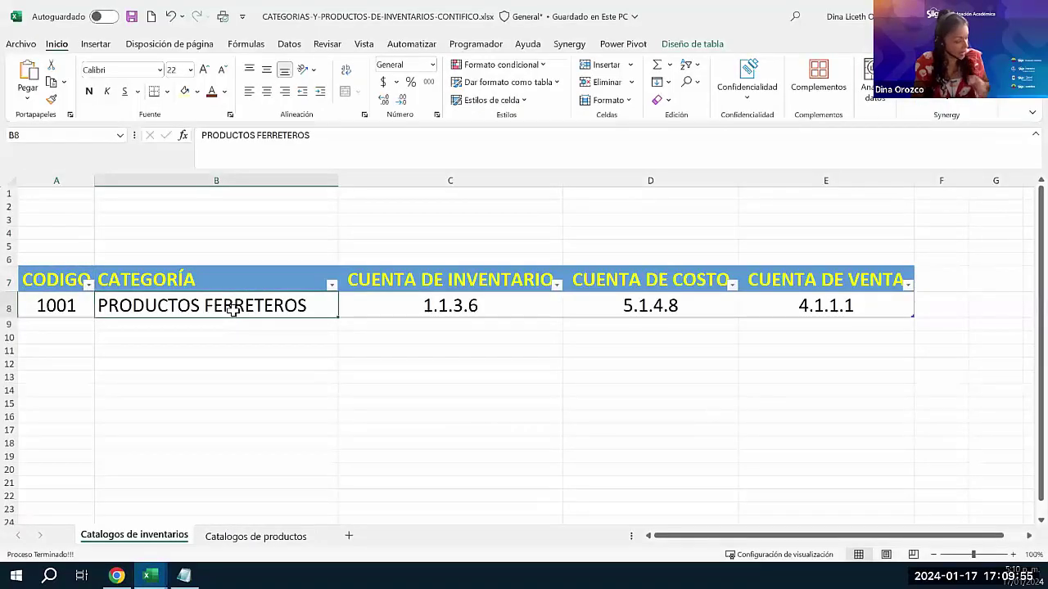
key(ctrl+c)
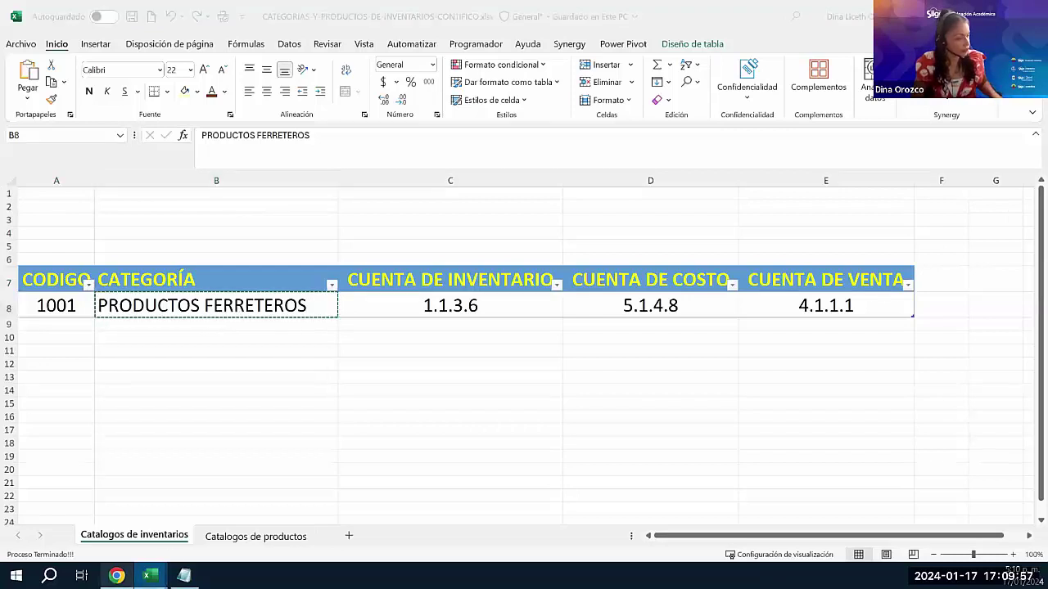
key(alt+Tab)
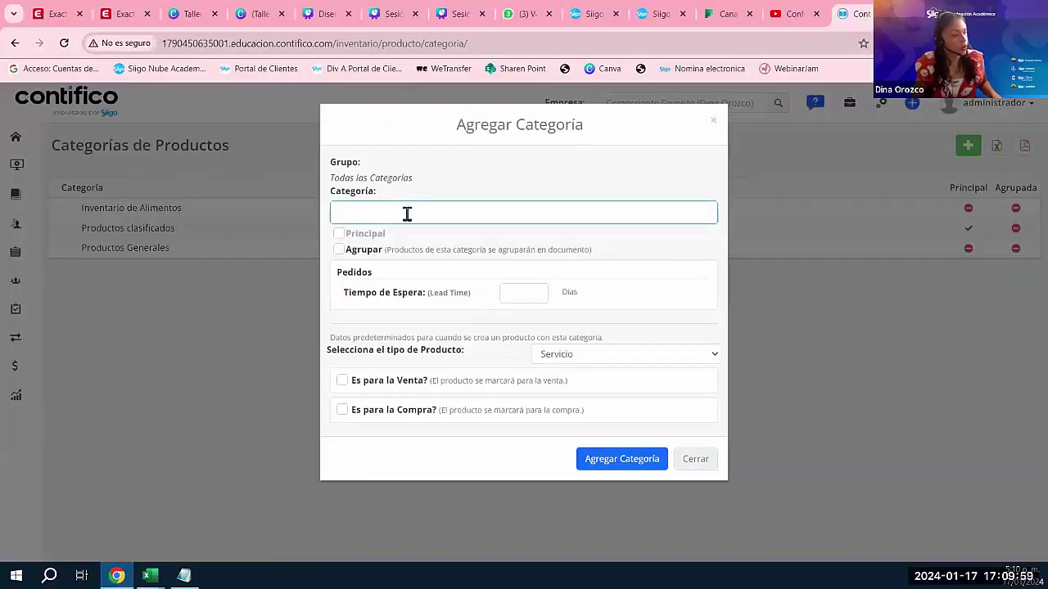
key(ctrl+v)
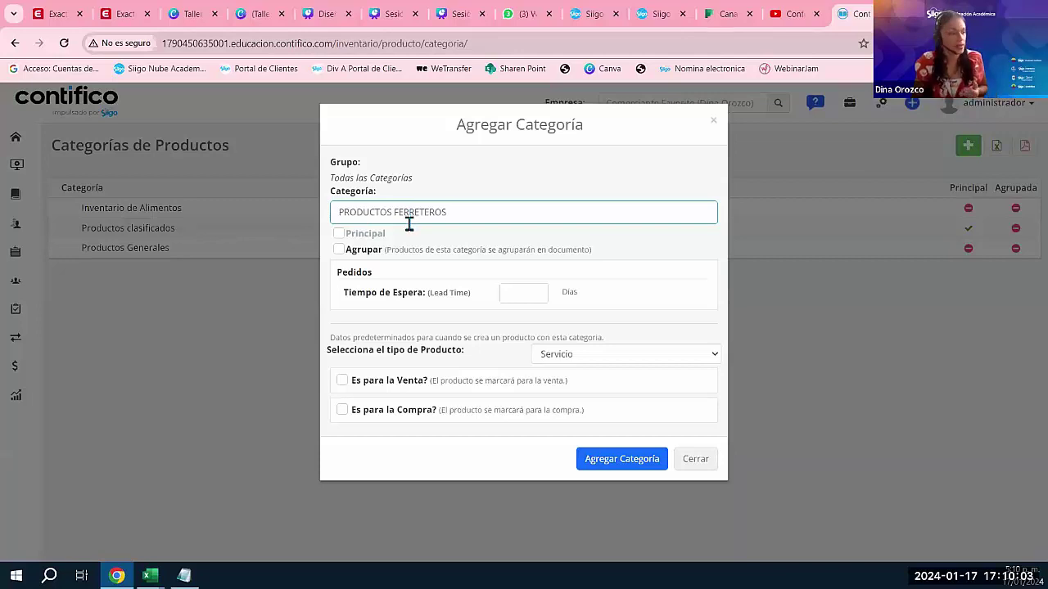
Recheck activity #5 in the Canva workshop sheet and the category row in Excel, and discard the new category form in Contífico.
key(alt+Tab)
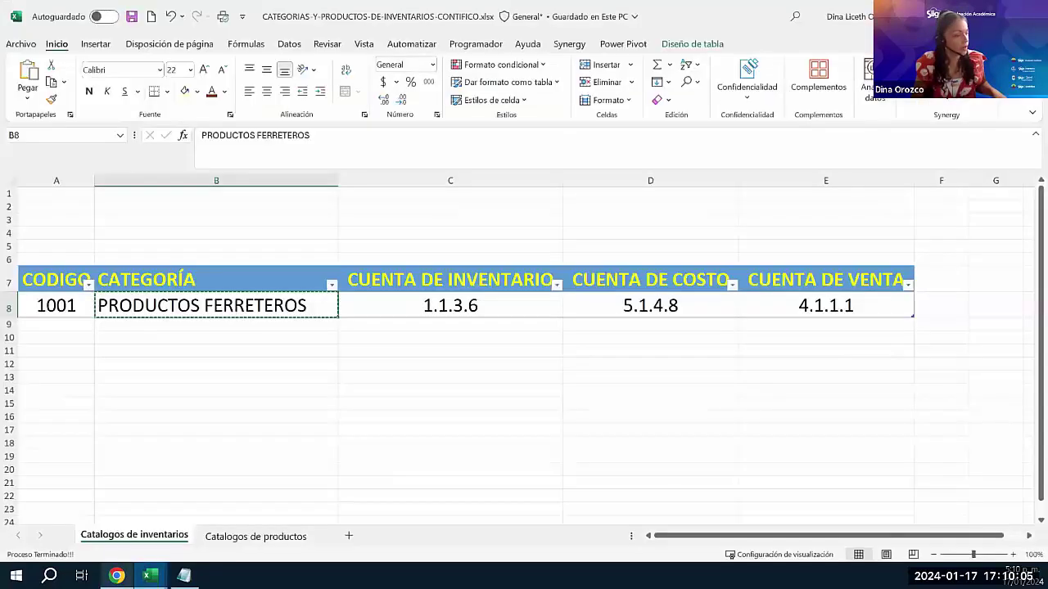
key(alt+Tab)
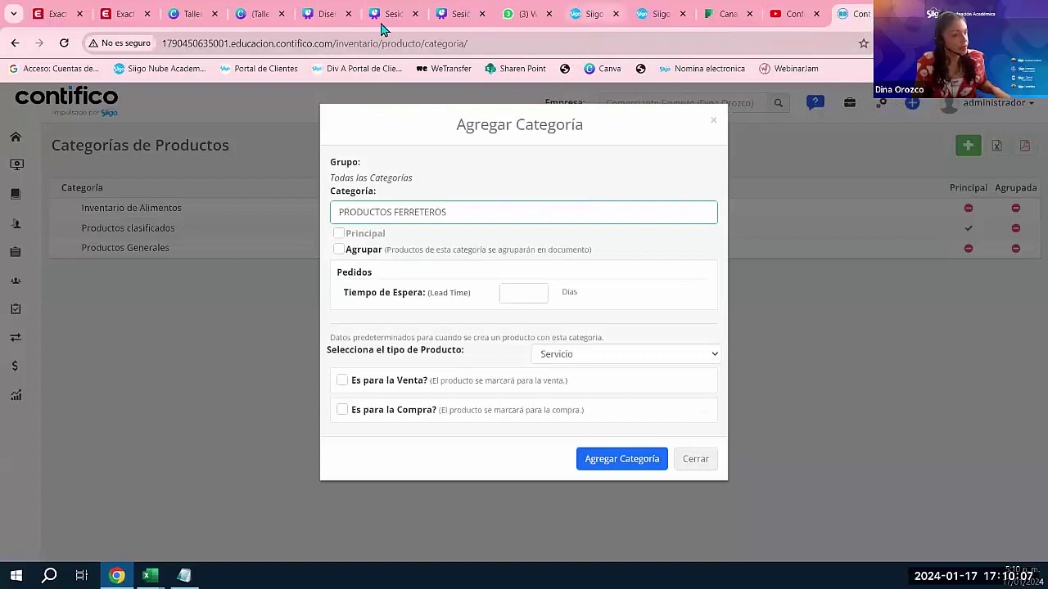
click(257, 14)
mouse_move(443, 527)
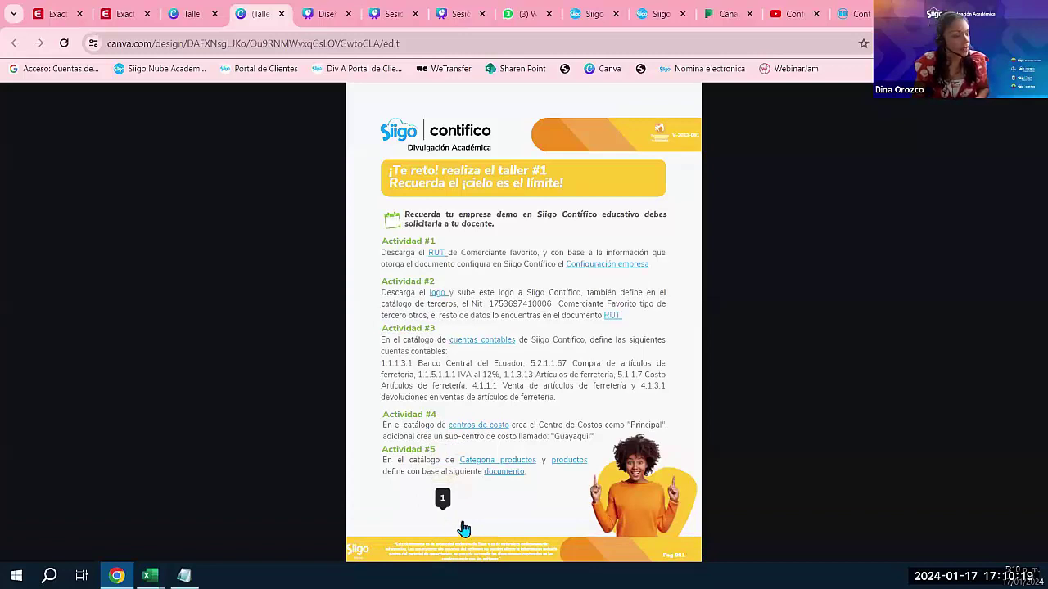
mouse_move(461, 494)
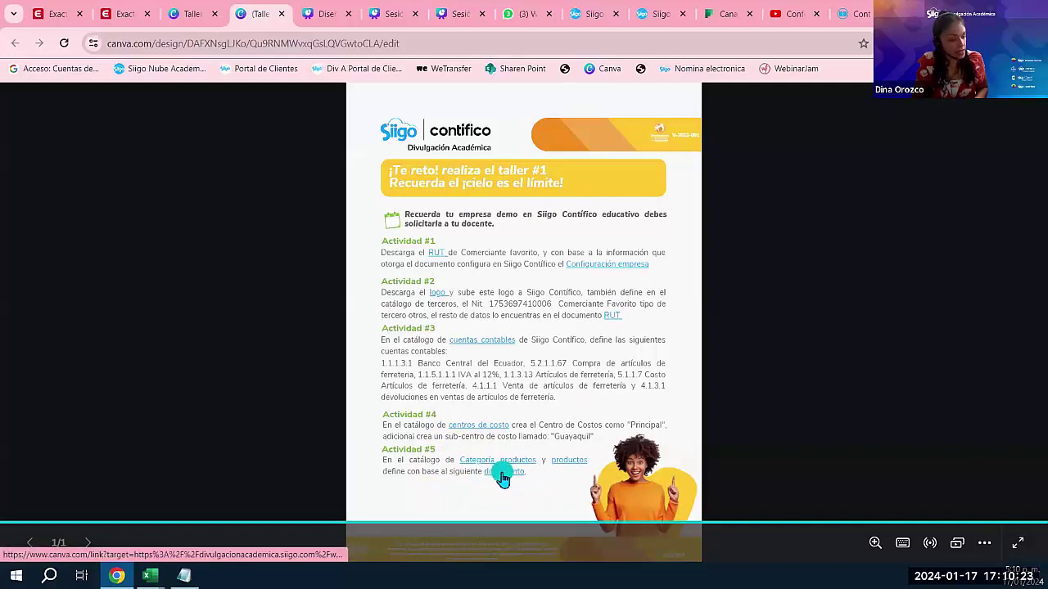
mouse_move(149, 575)
click(243, 545)
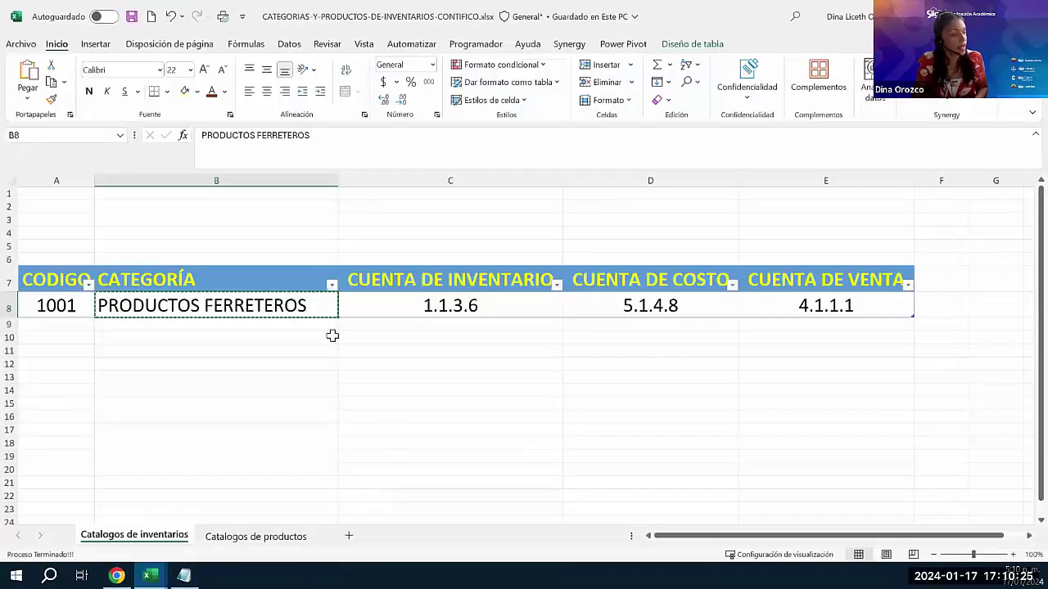
click(51, 304)
click(184, 306)
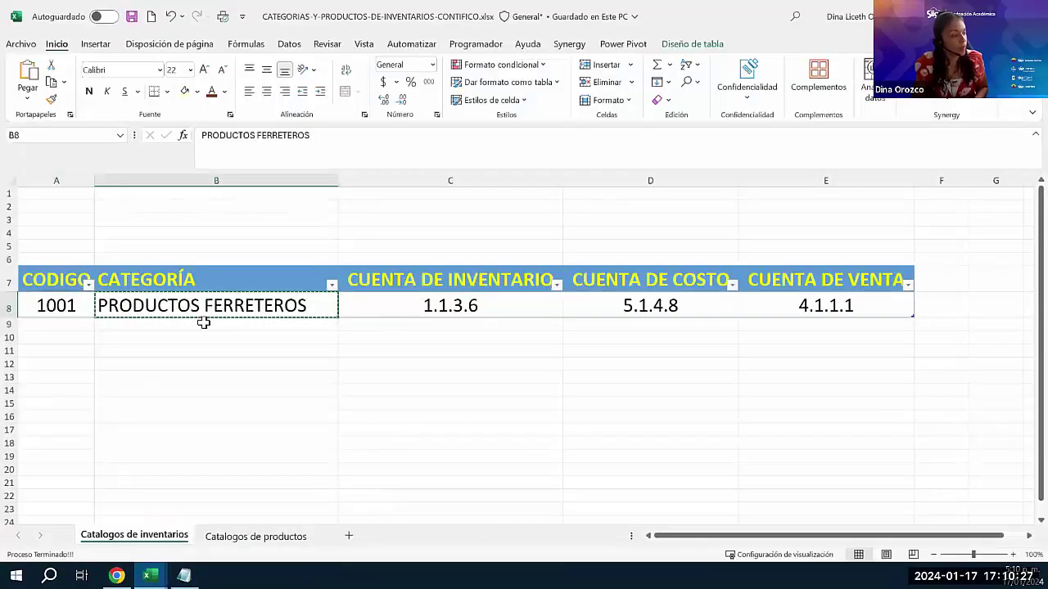
click(117, 576)
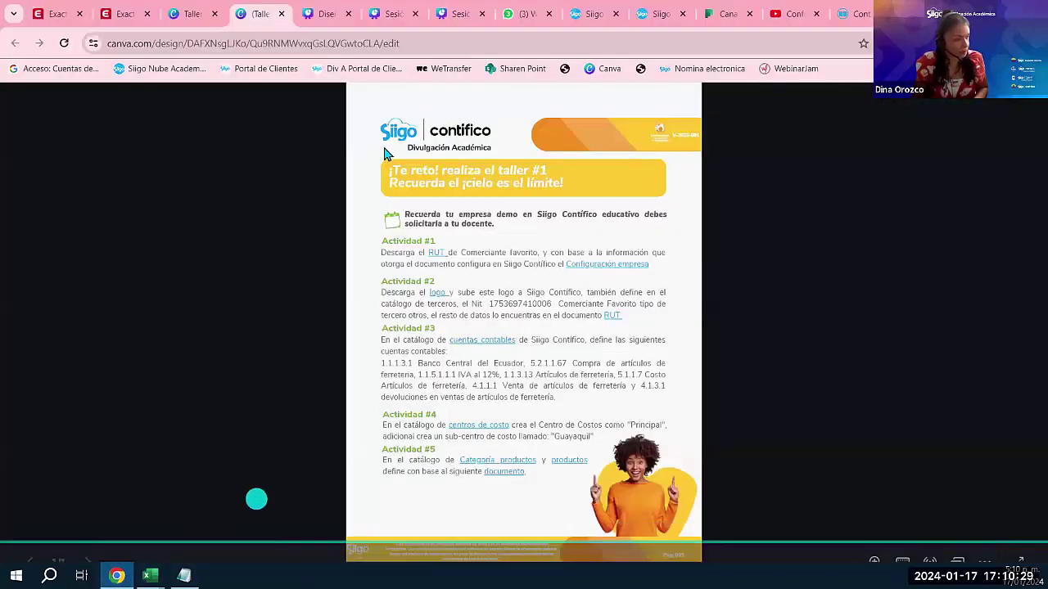
click(855, 14)
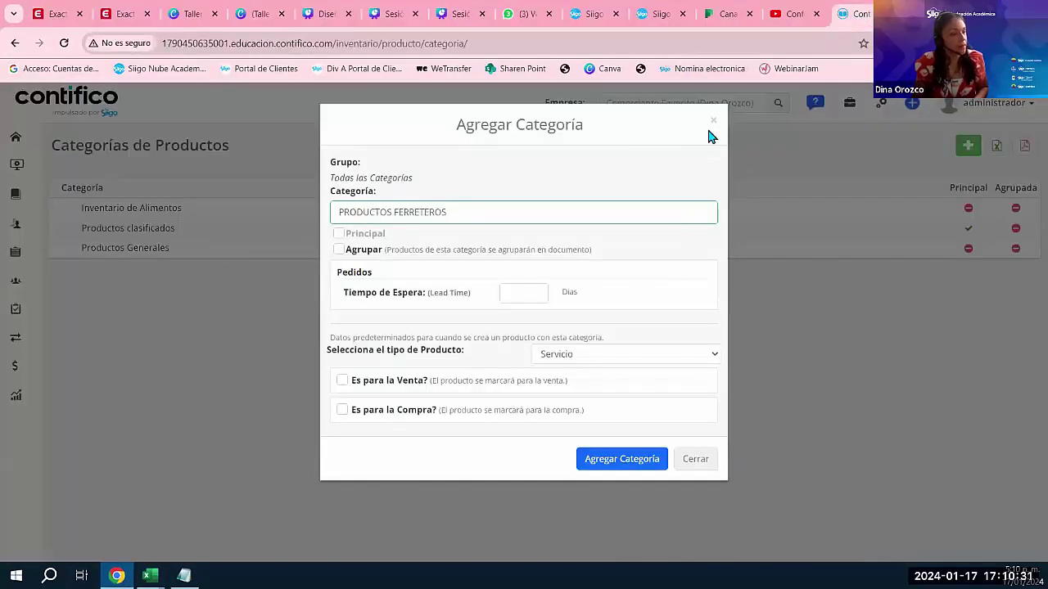
click(712, 121)
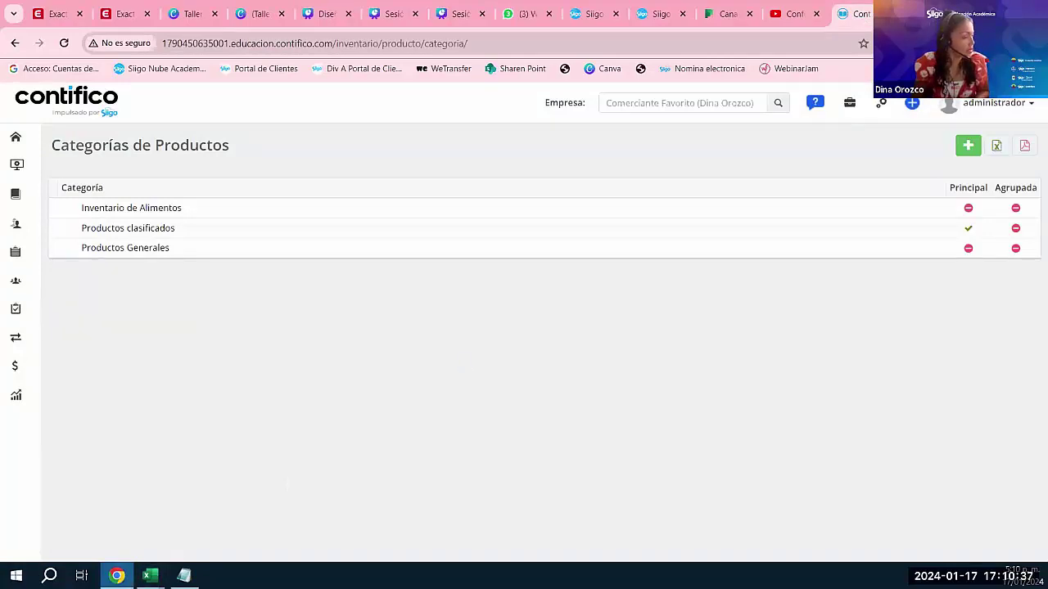
Switch to the Canva workshop sheet, open its design in the editor and copy the design's read-only link.
click(149, 576)
key(alt+Tab)
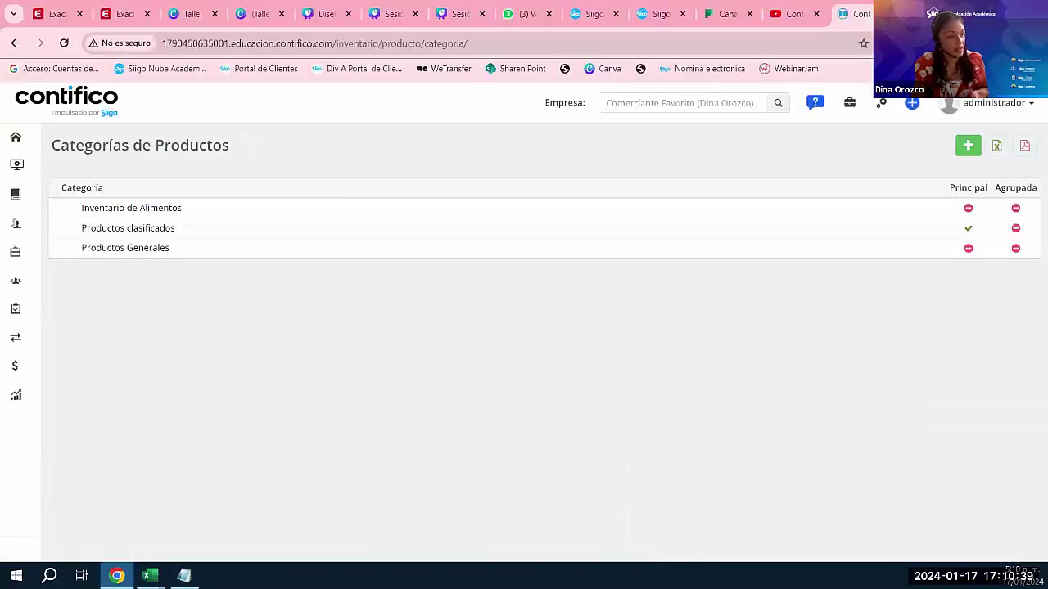
click(260, 15)
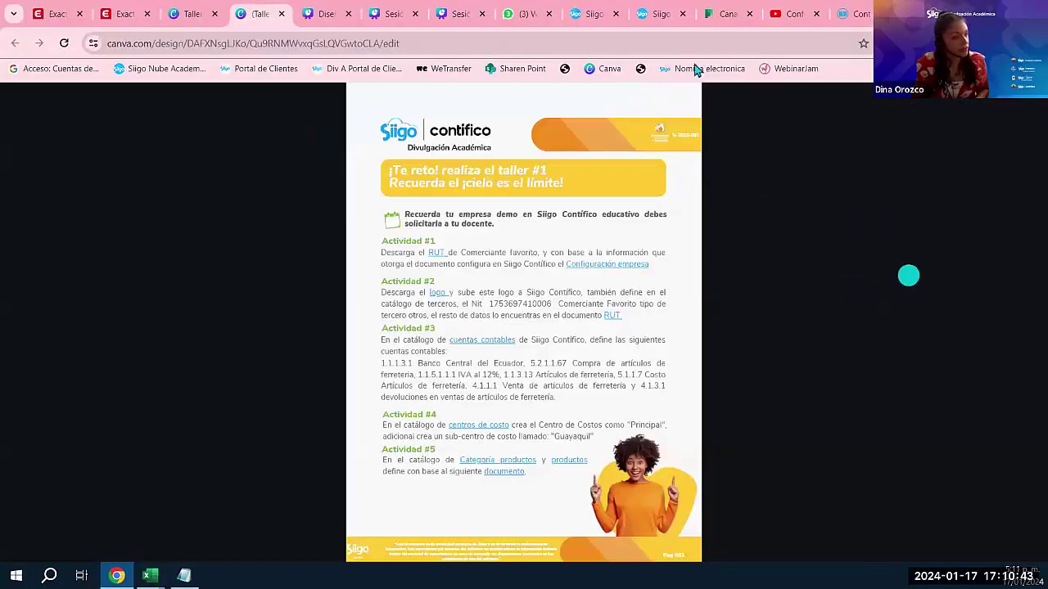
click(193, 15)
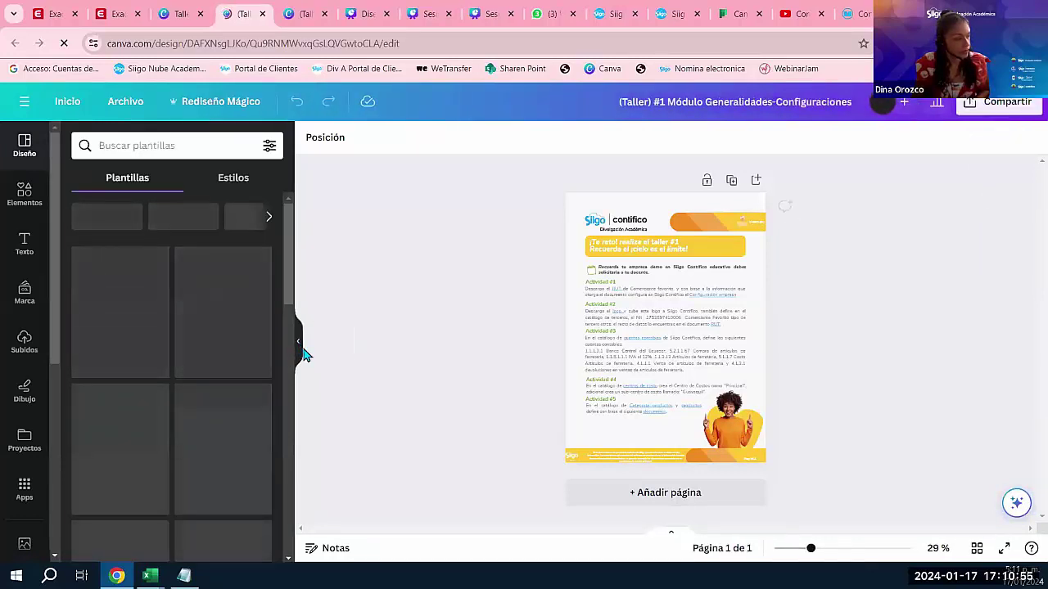
click(300, 348)
click(991, 105)
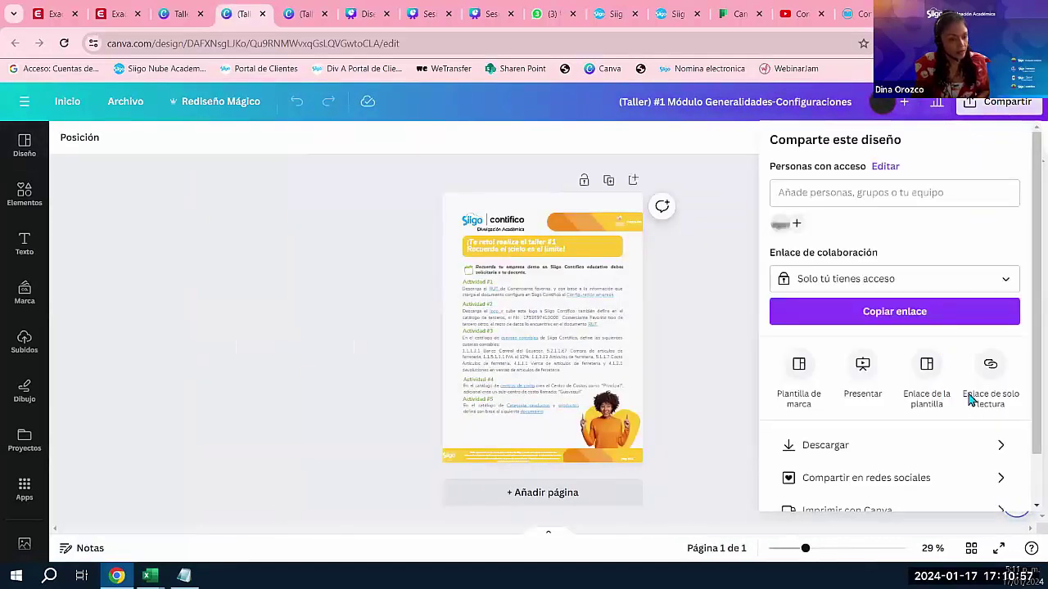
scroll(970, 399, down, 1)
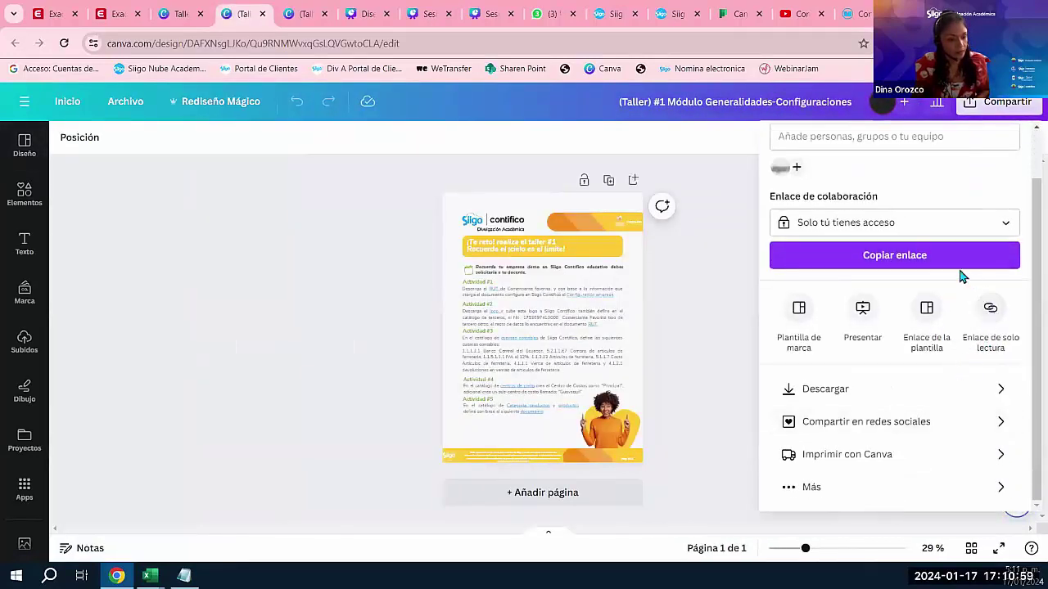
click(989, 309)
click(1000, 243)
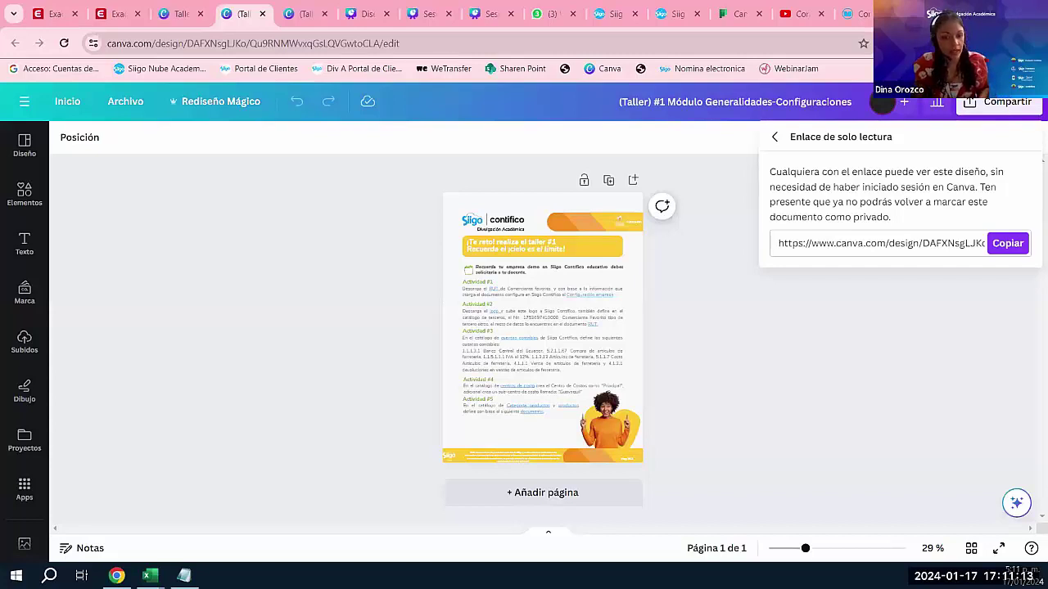
click(733, 211)
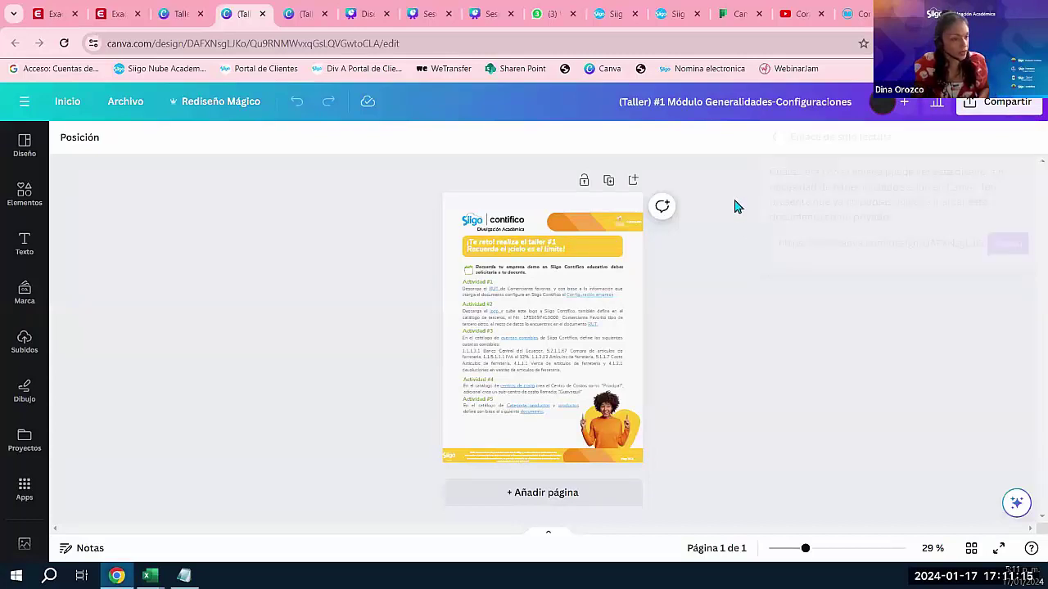
Recheck activity #5 in the Canva workshop sheet, return to the Contífico product categories and look through the inventory options.
click(300, 16)
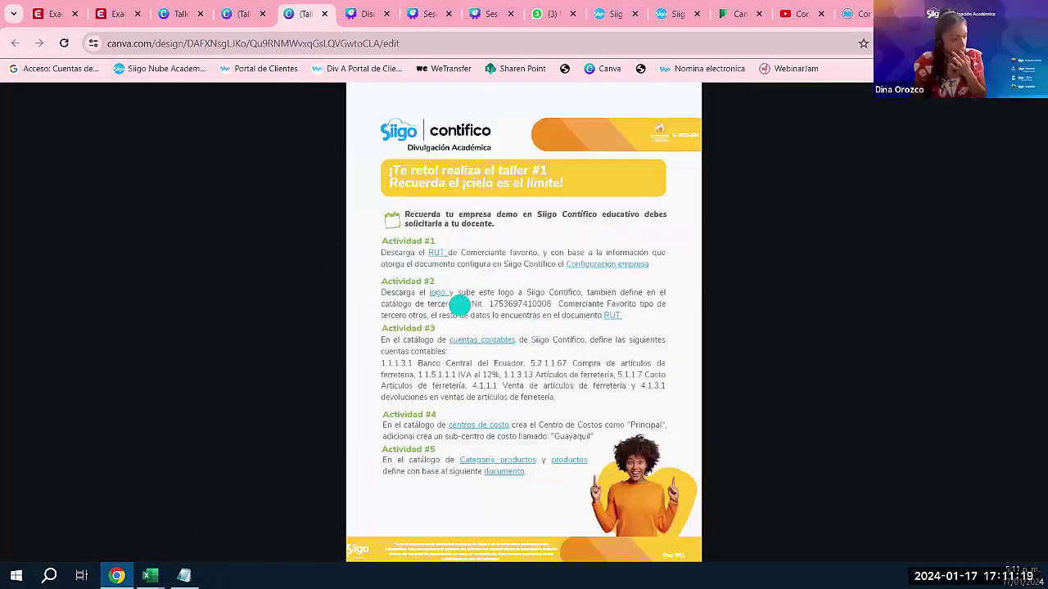
mouse_move(149, 575)
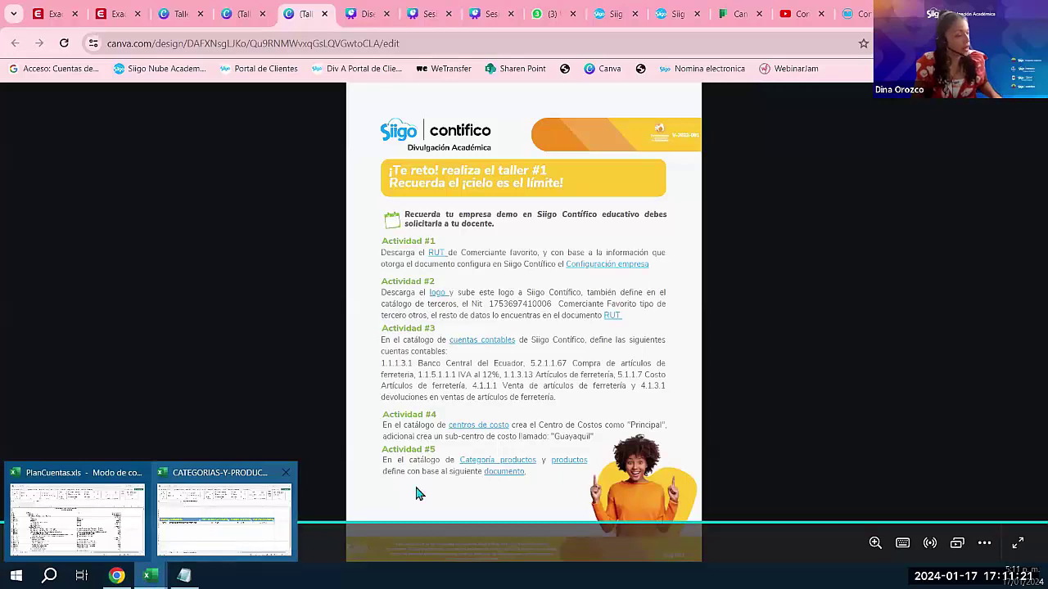
click(859, 14)
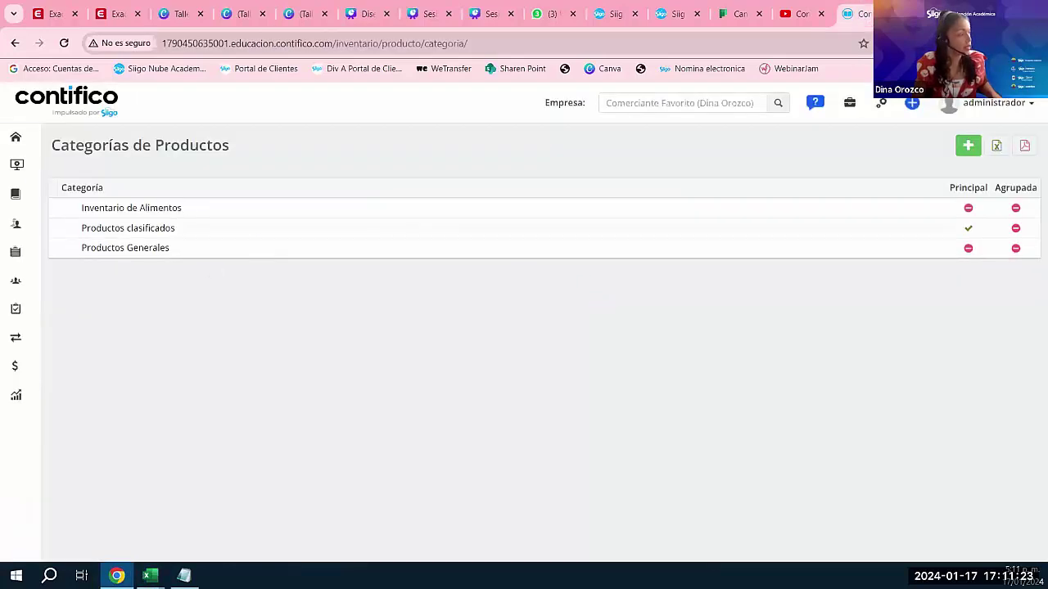
mouse_move(23, 202)
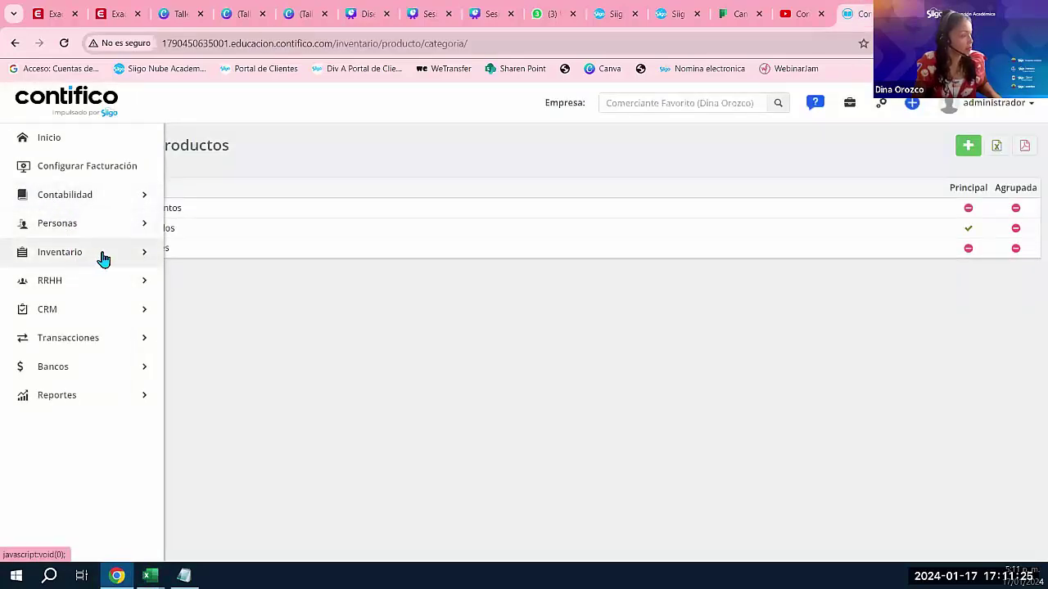
click(136, 260)
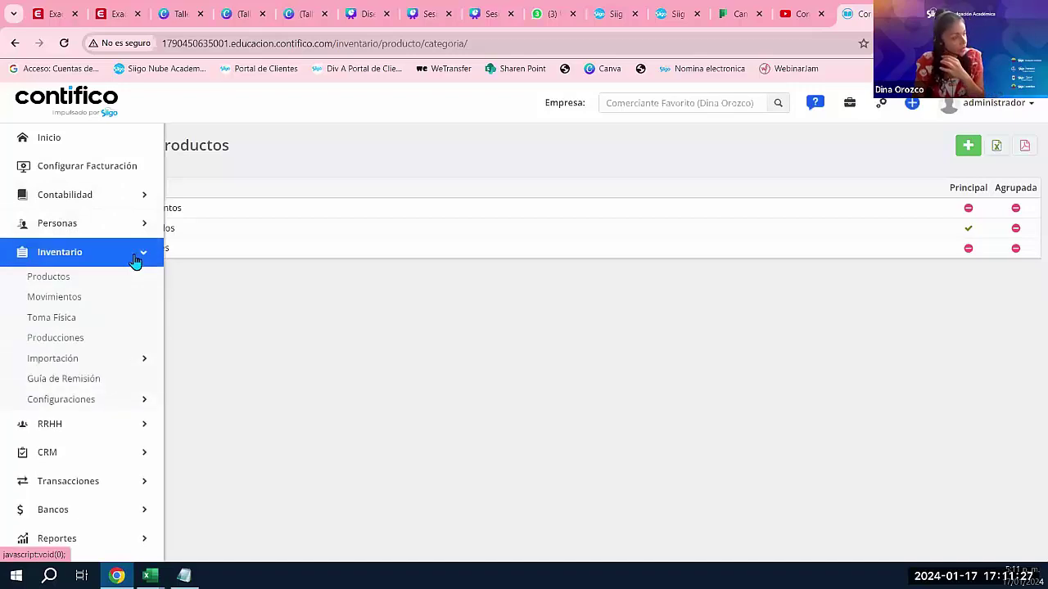
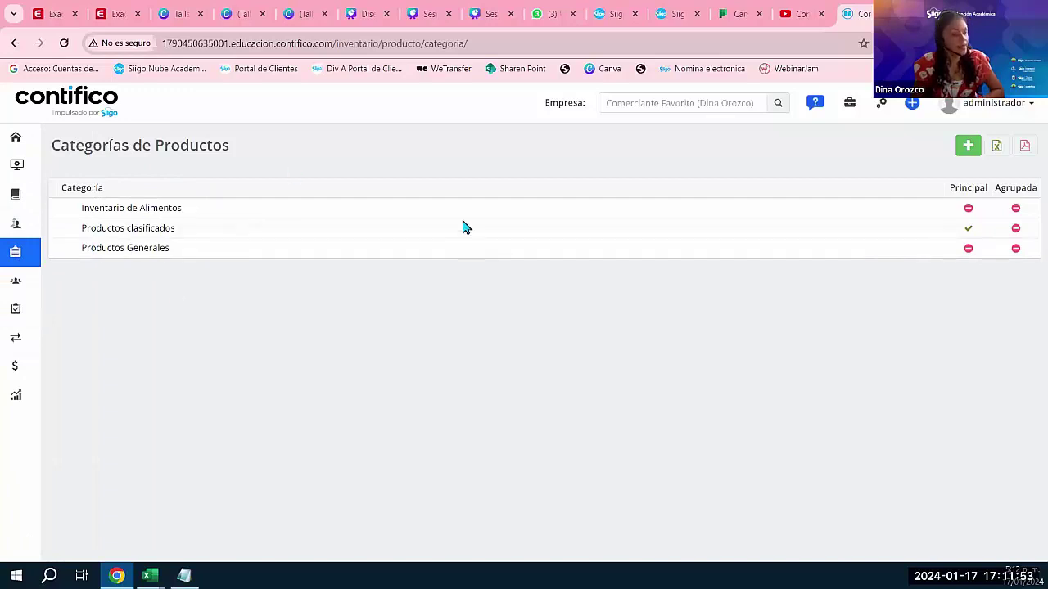
mouse_move(449, 215)
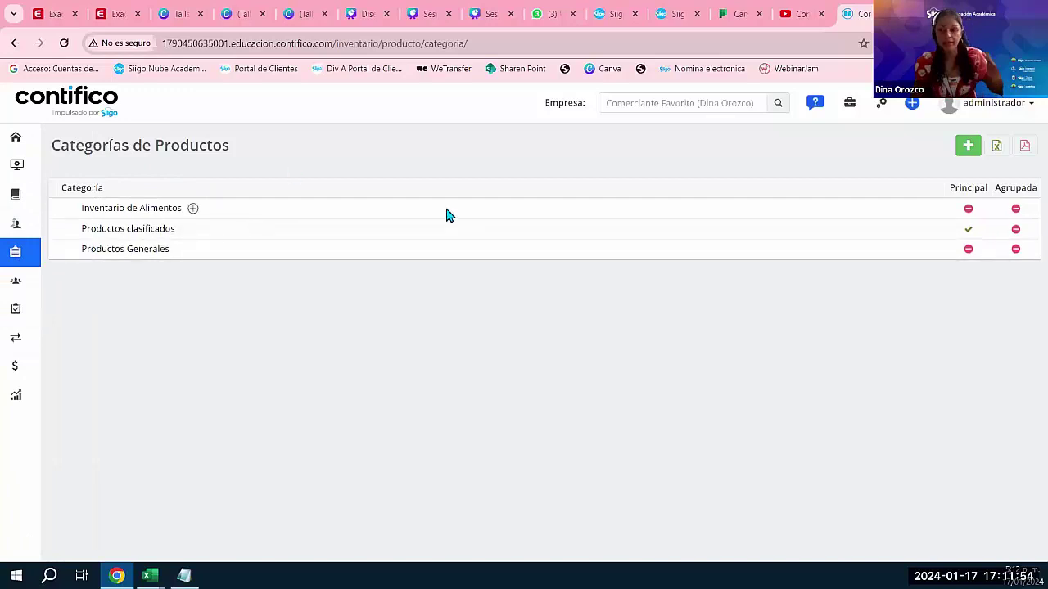
Start a new product category in Contífico named PRODUCTOS FERRETEROS, copying the name from cell B8 of the Excel inventory catalogue.
click(970, 149)
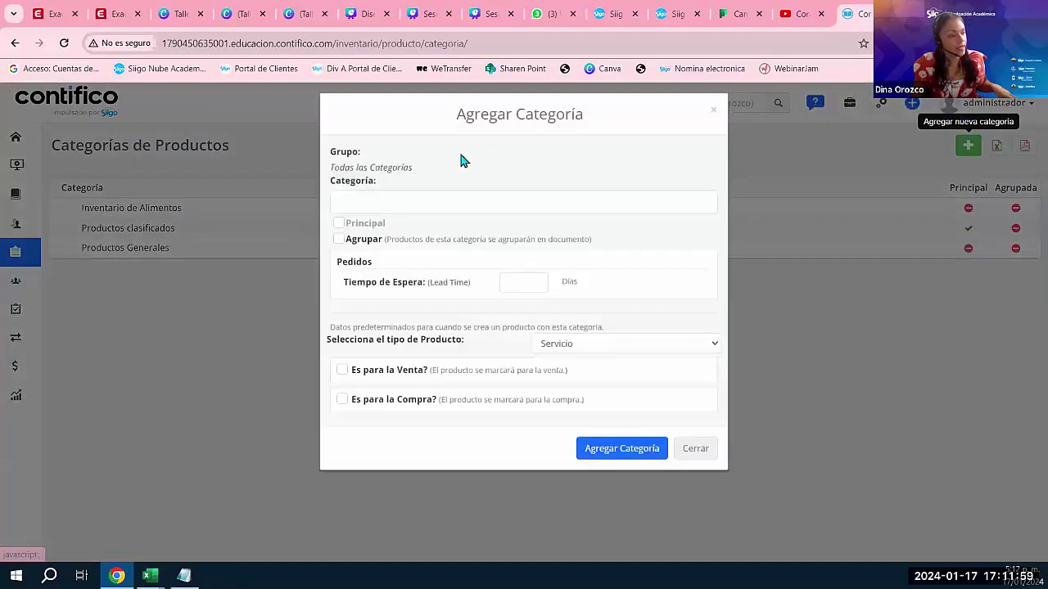
click(403, 210)
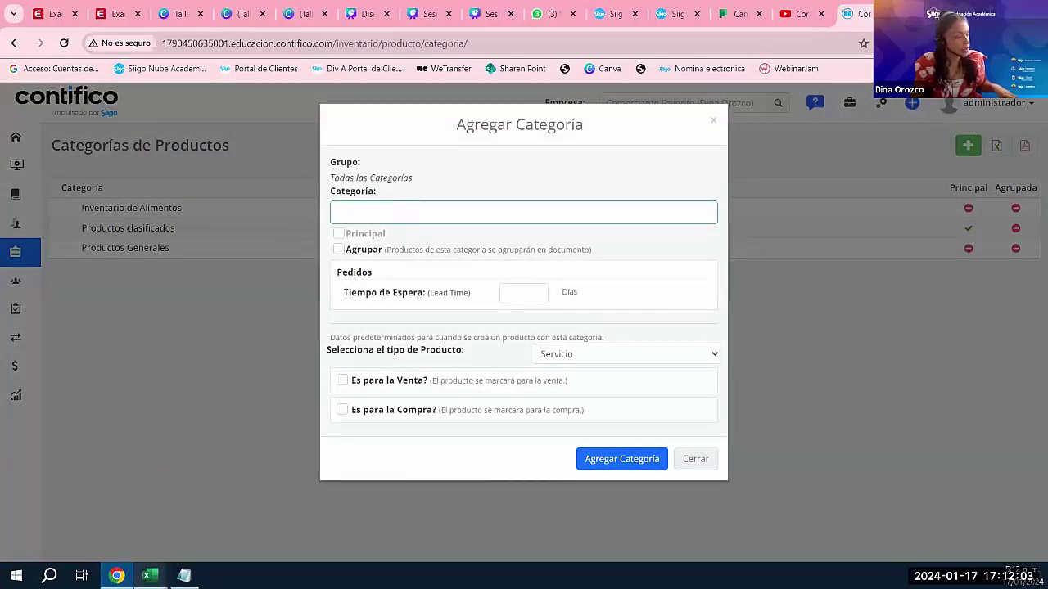
click(150, 576)
click(215, 529)
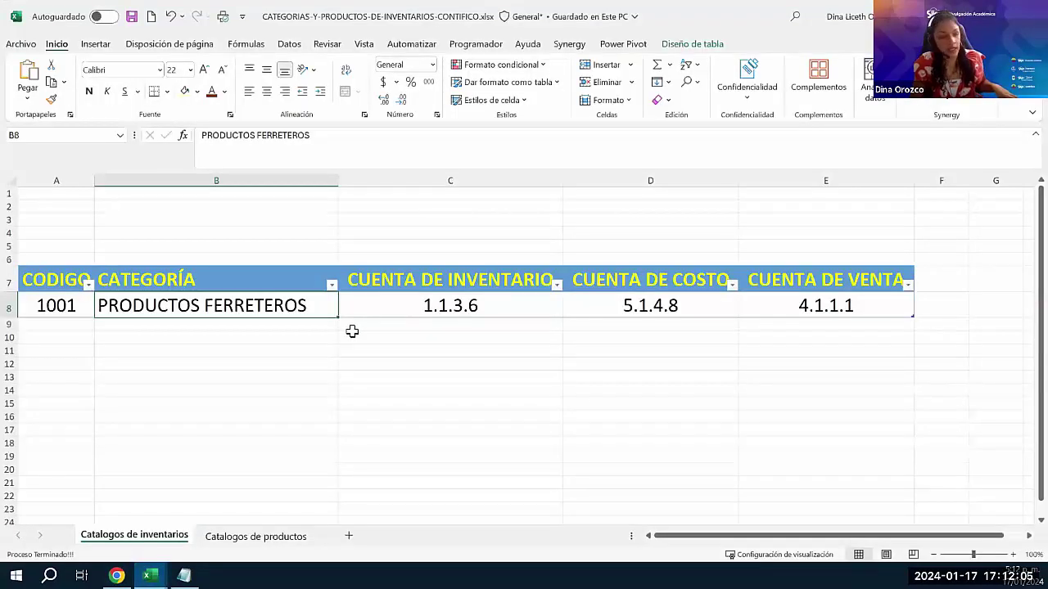
key(ctrl+c)
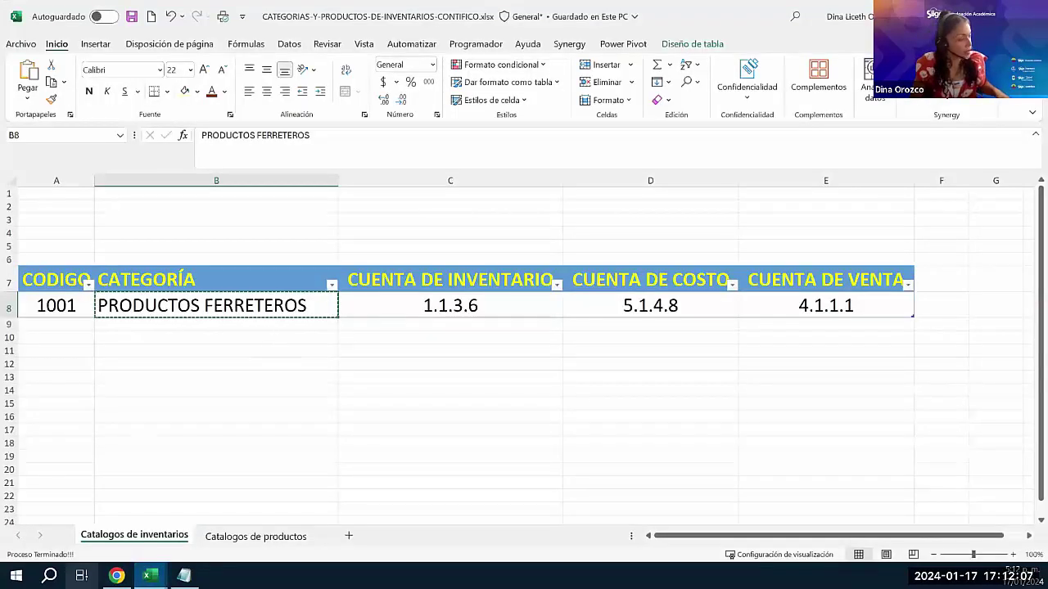
click(117, 576)
key(ctrl+v)
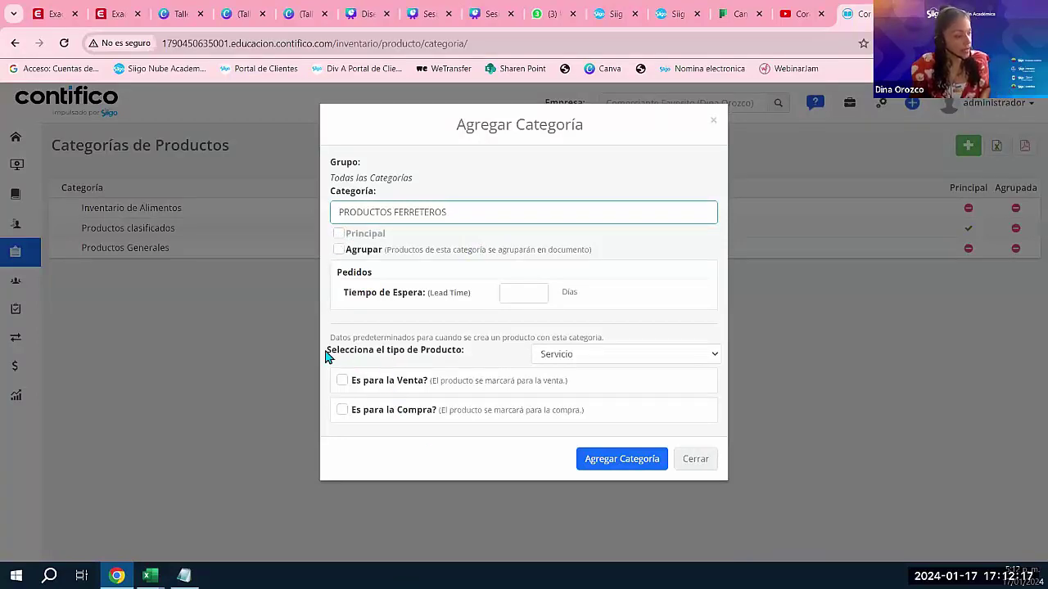
Set the new category's product type to Bien/Producto.
drag(326, 356, 472, 358)
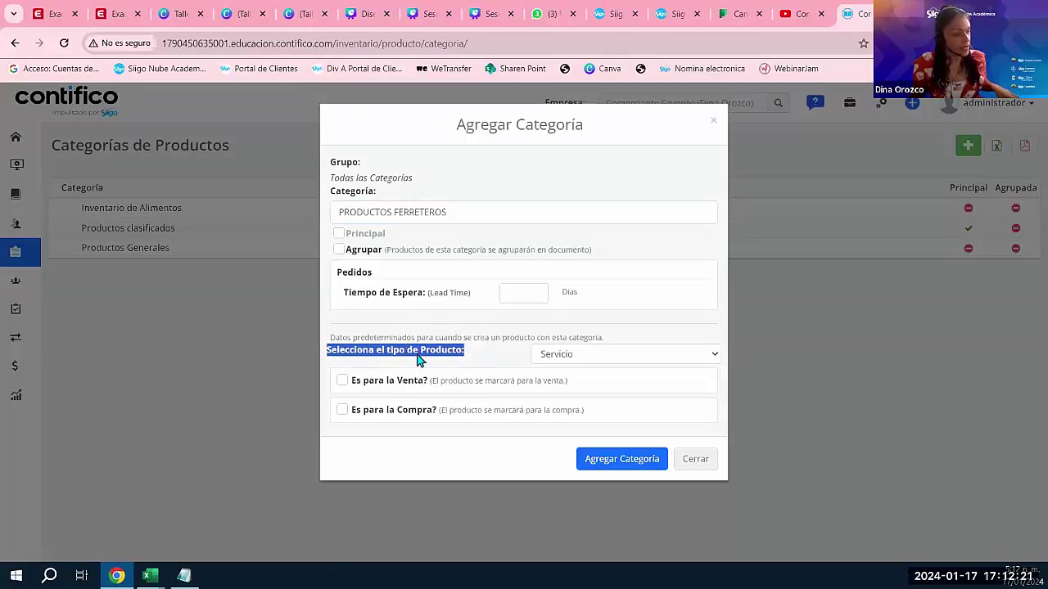
click(657, 358)
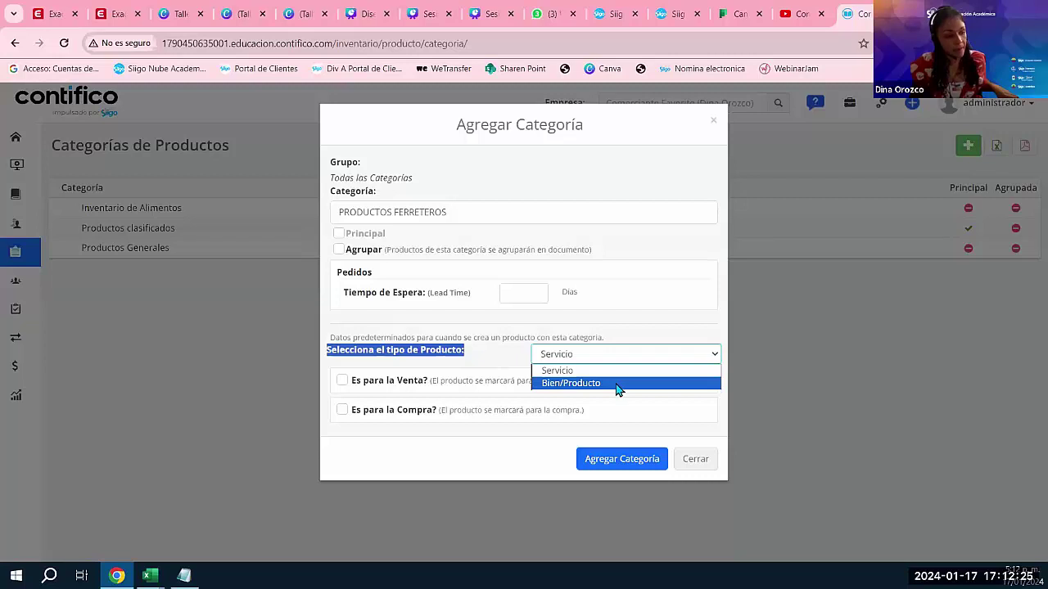
click(618, 384)
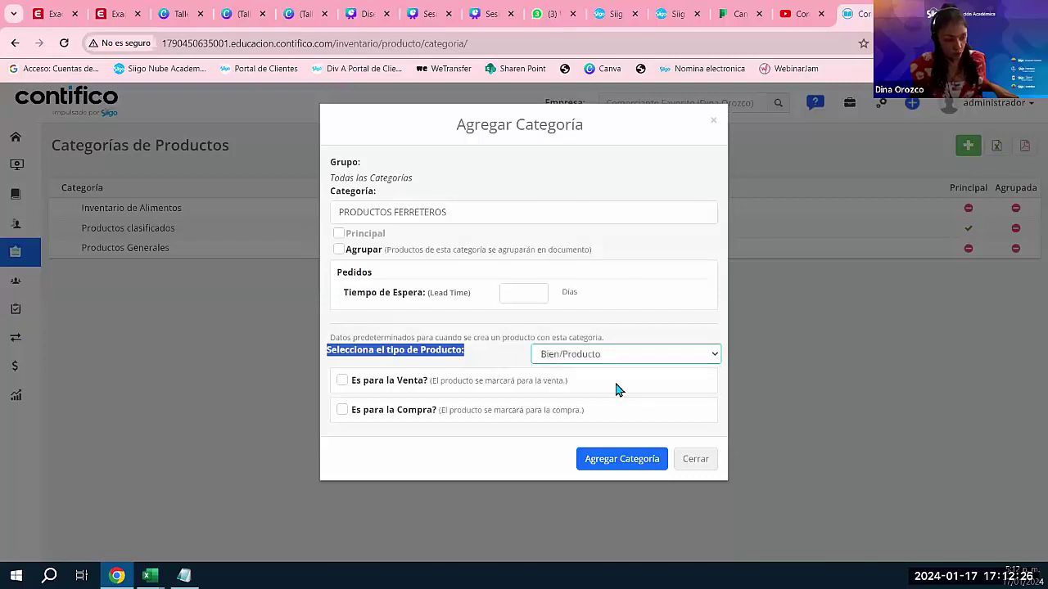
click(569, 368)
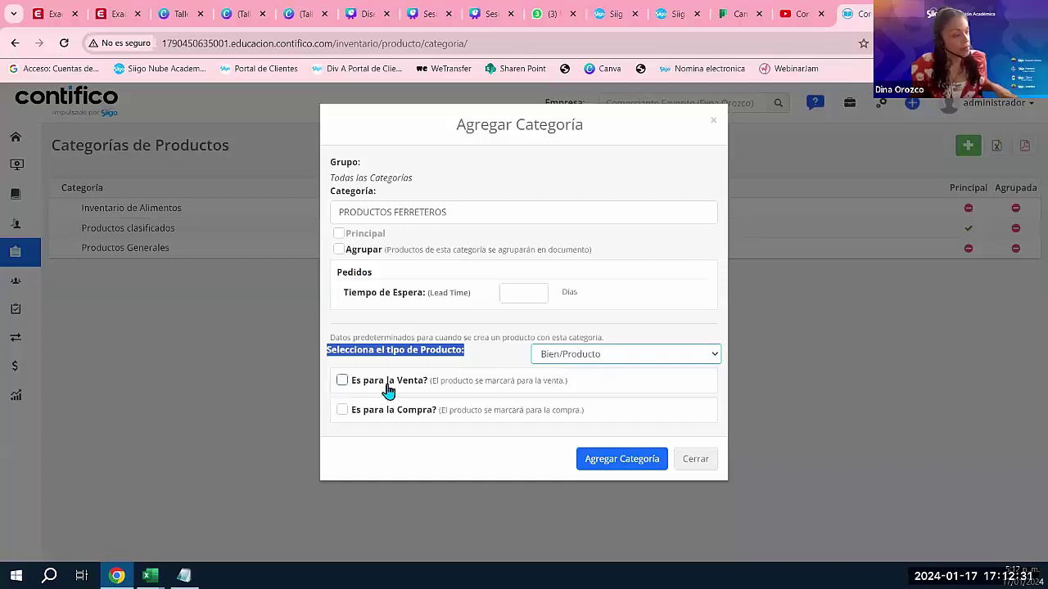
Mark the category as for sale and assign account 4.1.1 Venta de Bienes as its sales account.
click(341, 381)
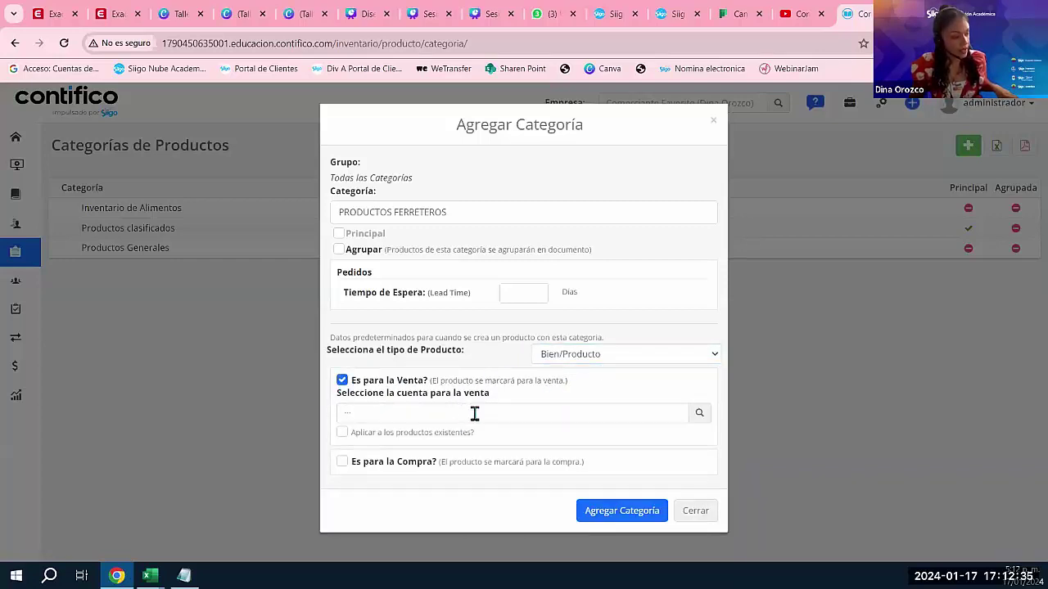
click(698, 418)
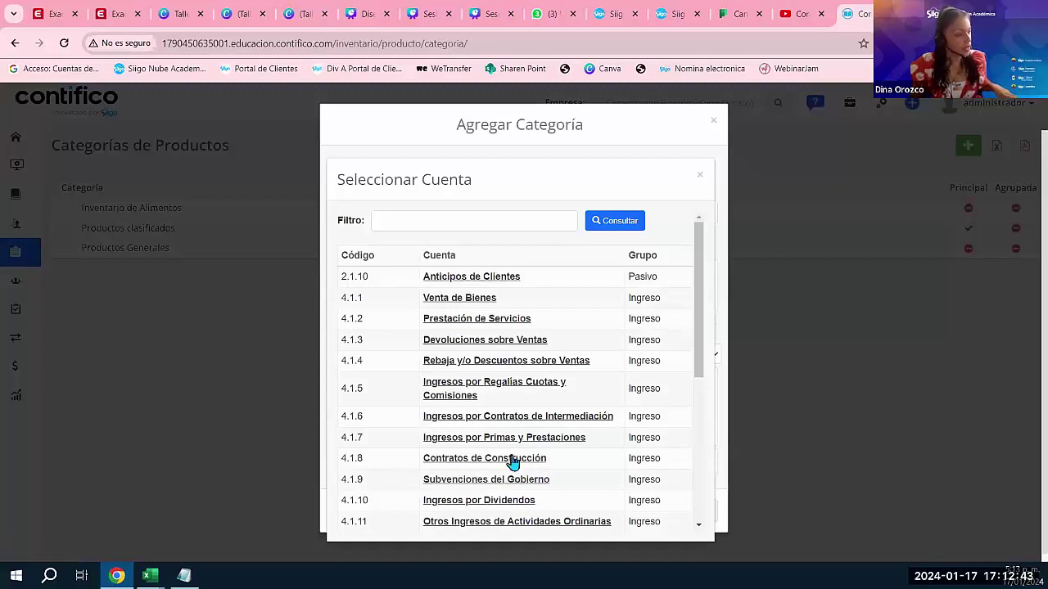
drag(338, 298, 362, 300)
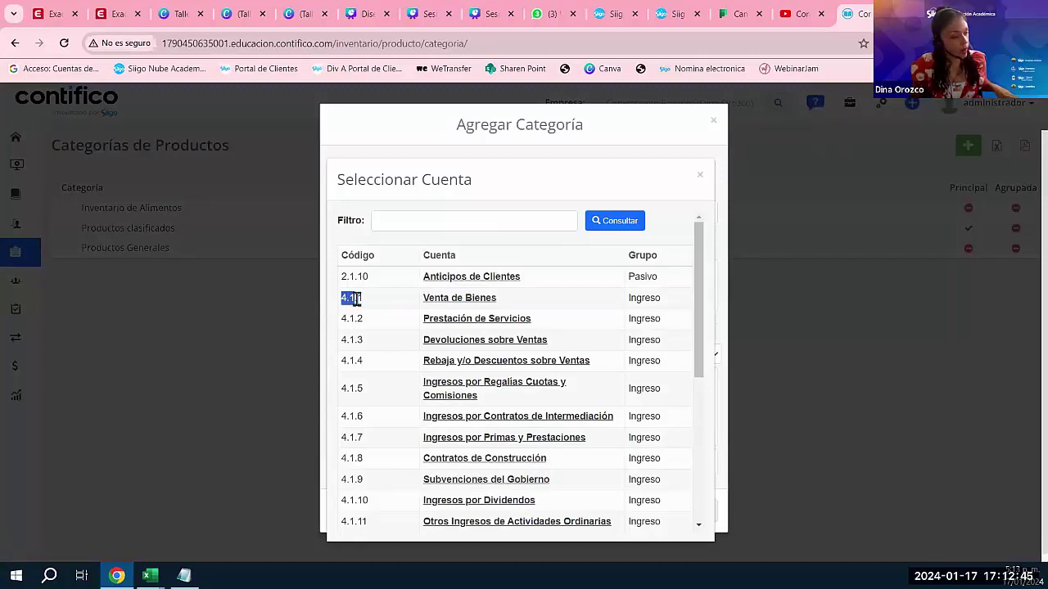
click(468, 303)
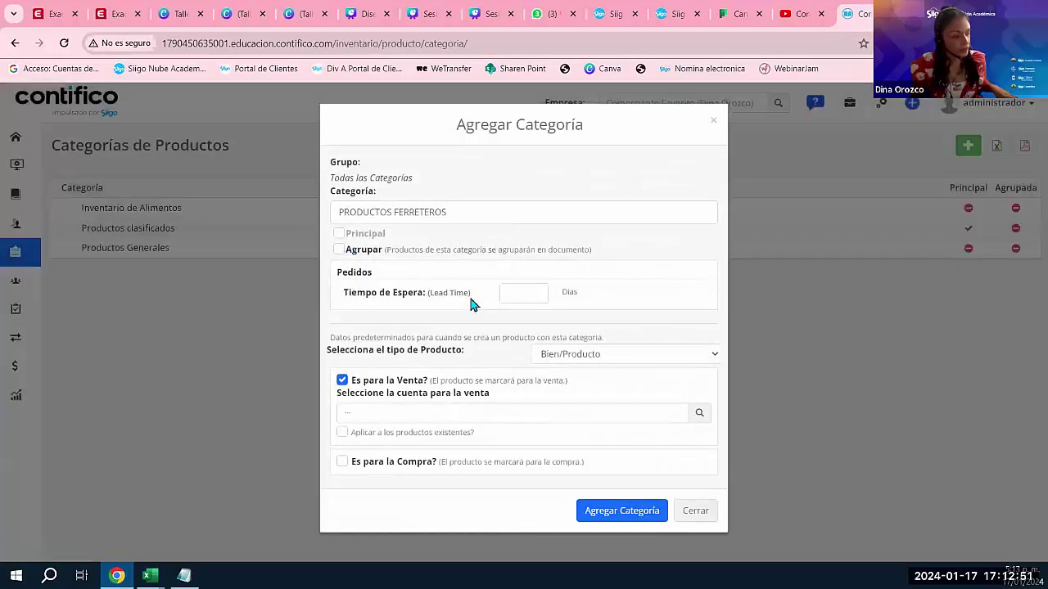
click(342, 385)
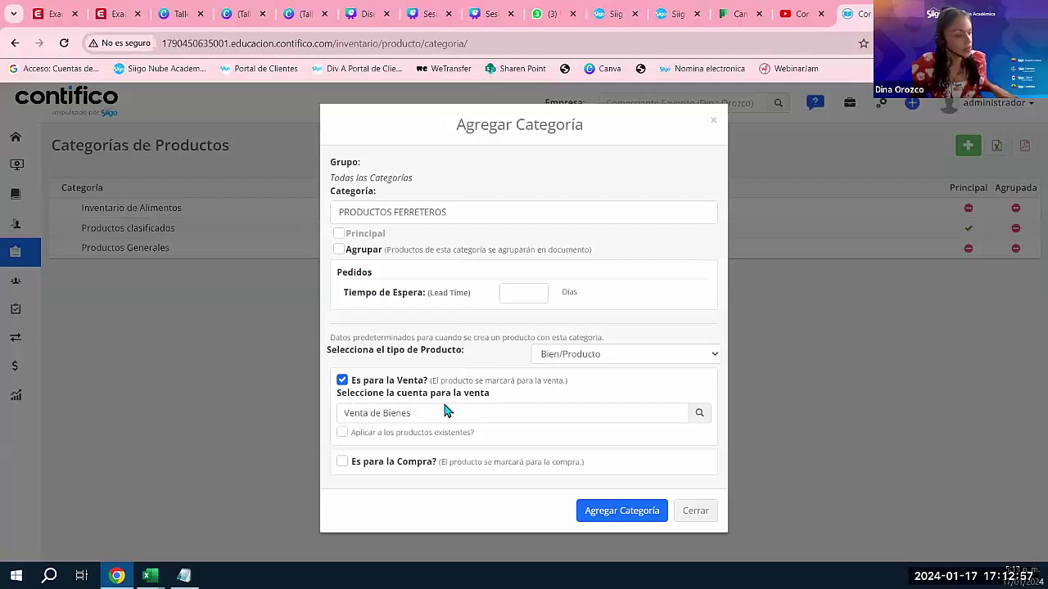
click(363, 417)
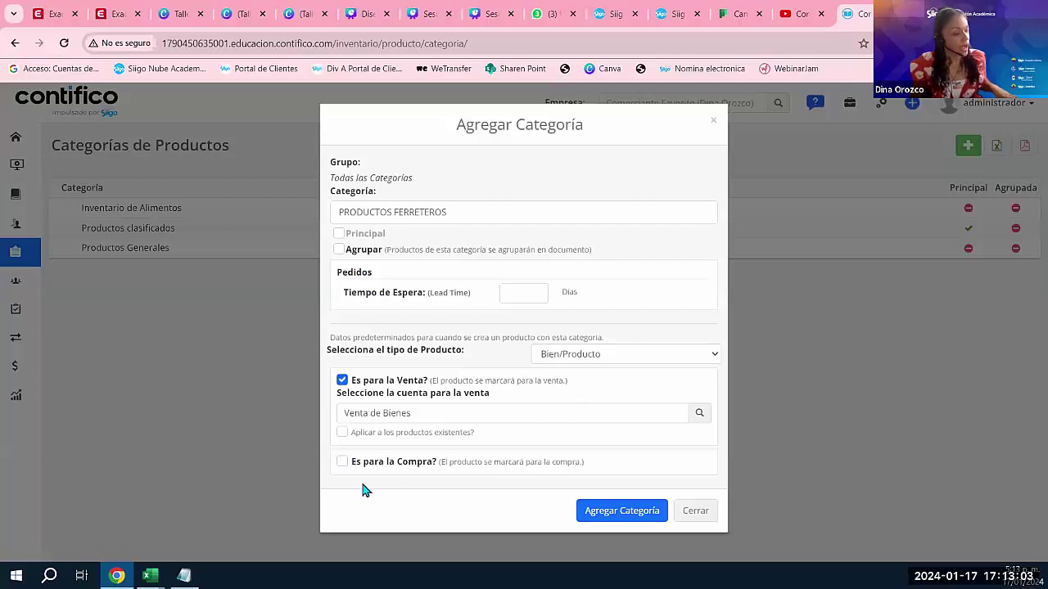
Mark the category as for purchase and assign account 1.1.3.9 Inventarios repuestos, herramientas y accesorios as its inventory account.
click(342, 463)
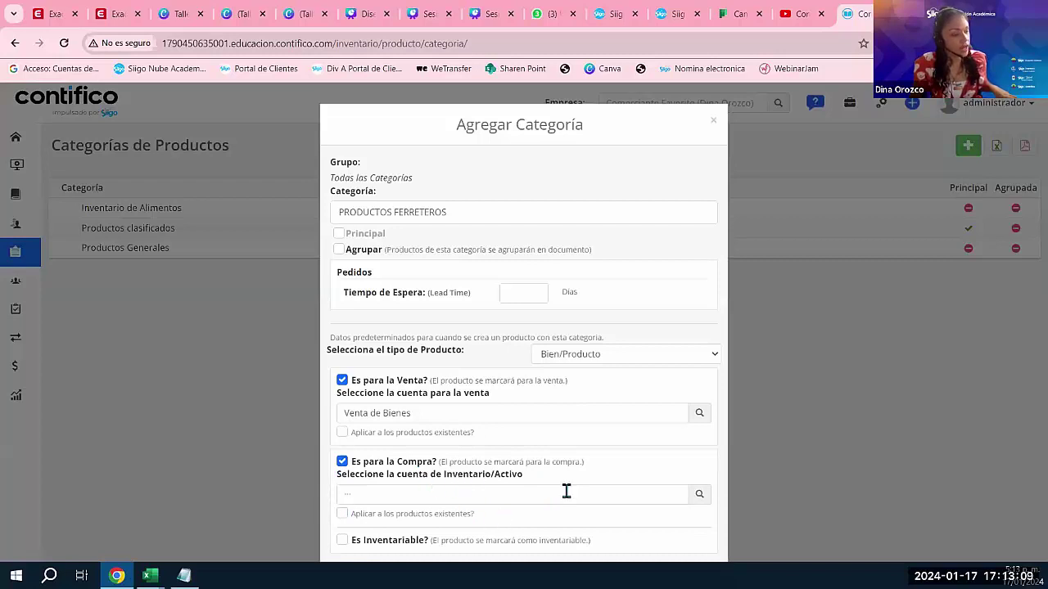
click(701, 495)
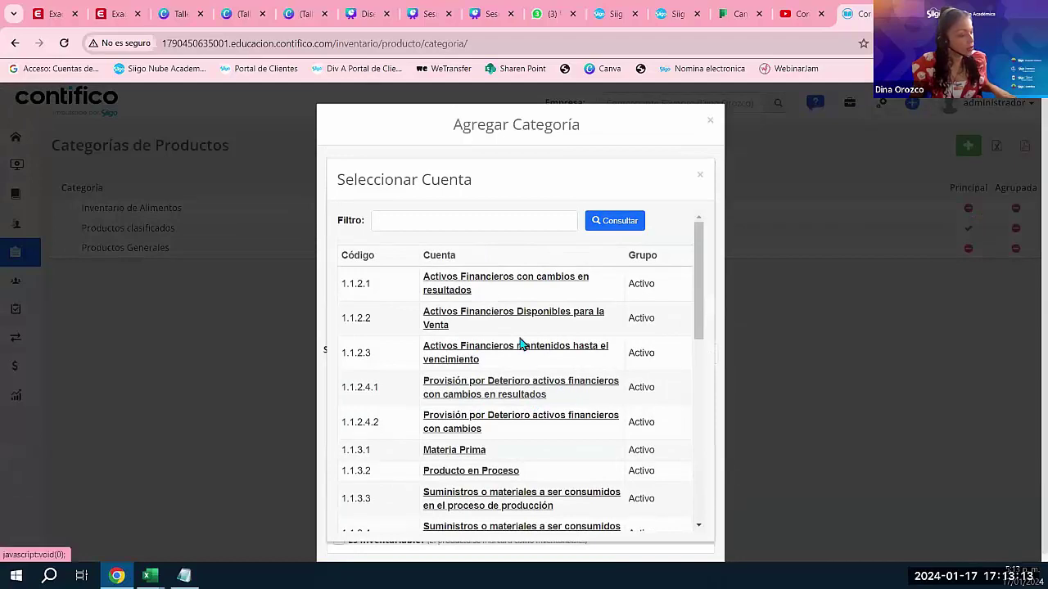
scroll(522, 344, down, 5)
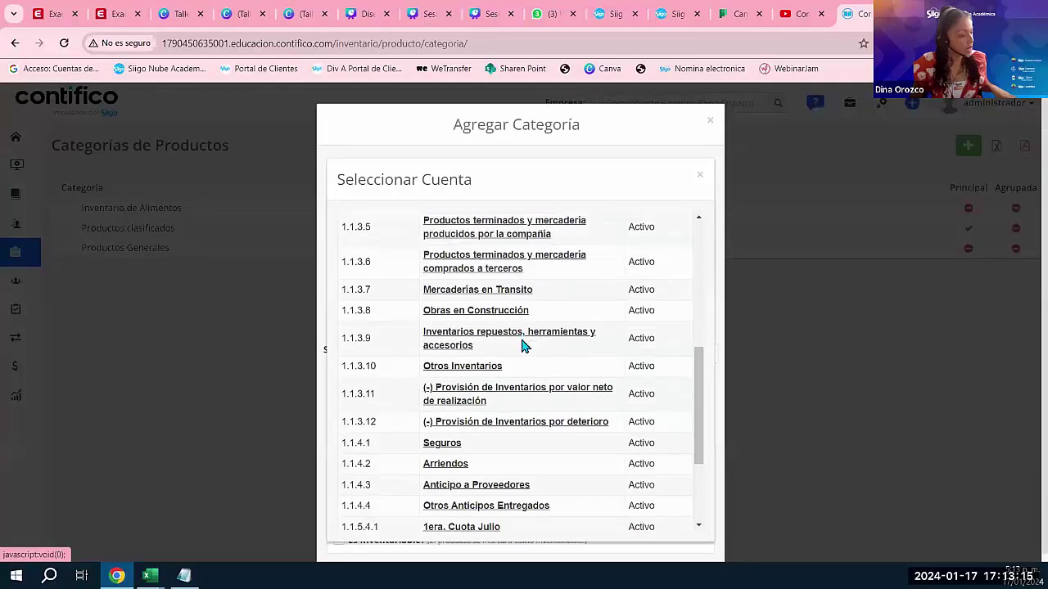
scroll(521, 344, down, 3)
scroll(522, 346, up, 5)
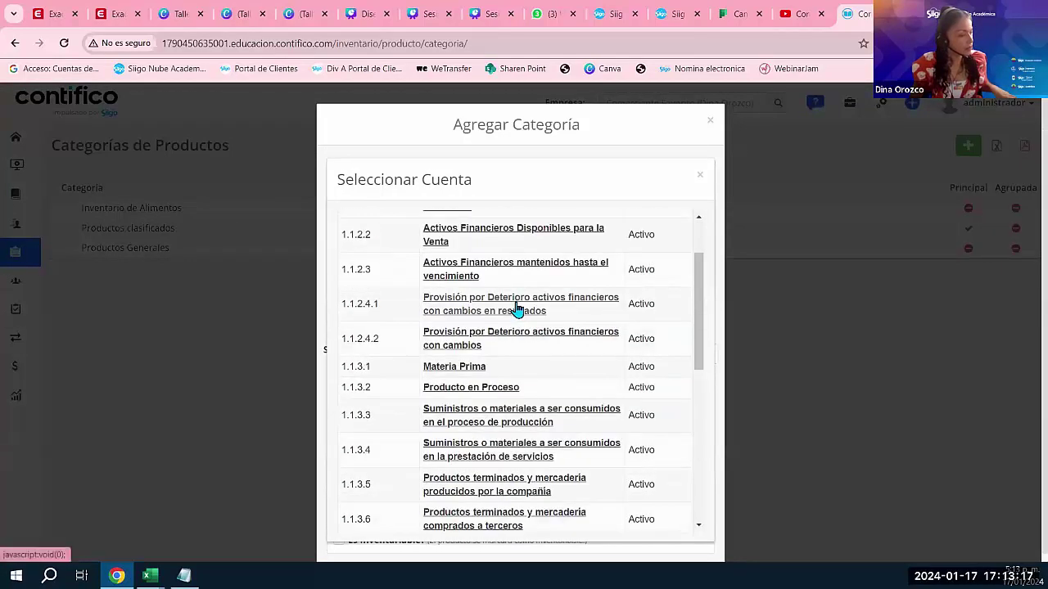
scroll(516, 308, up, 2)
click(462, 220)
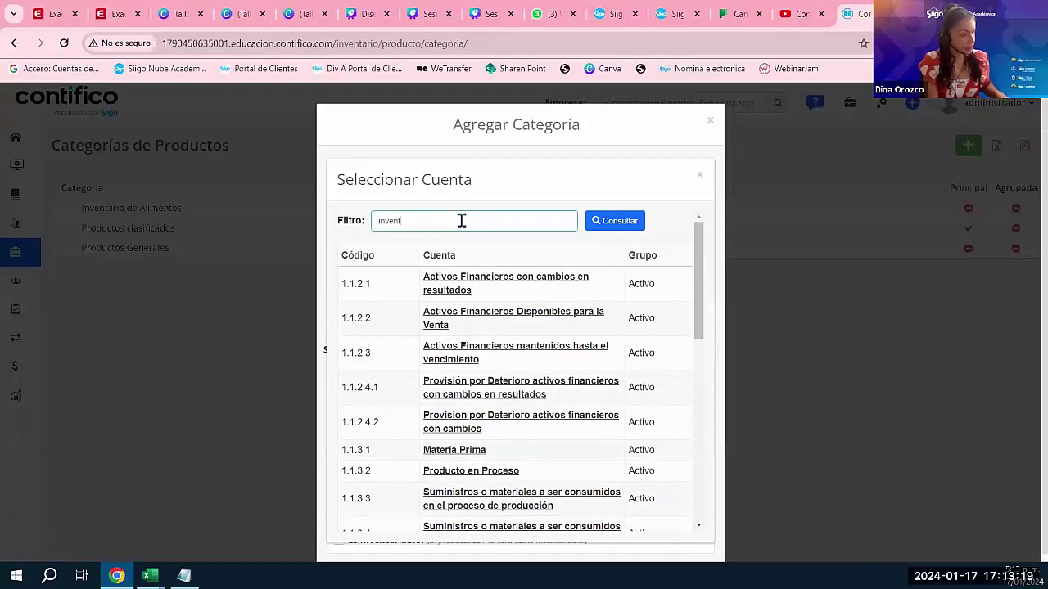
click(613, 221)
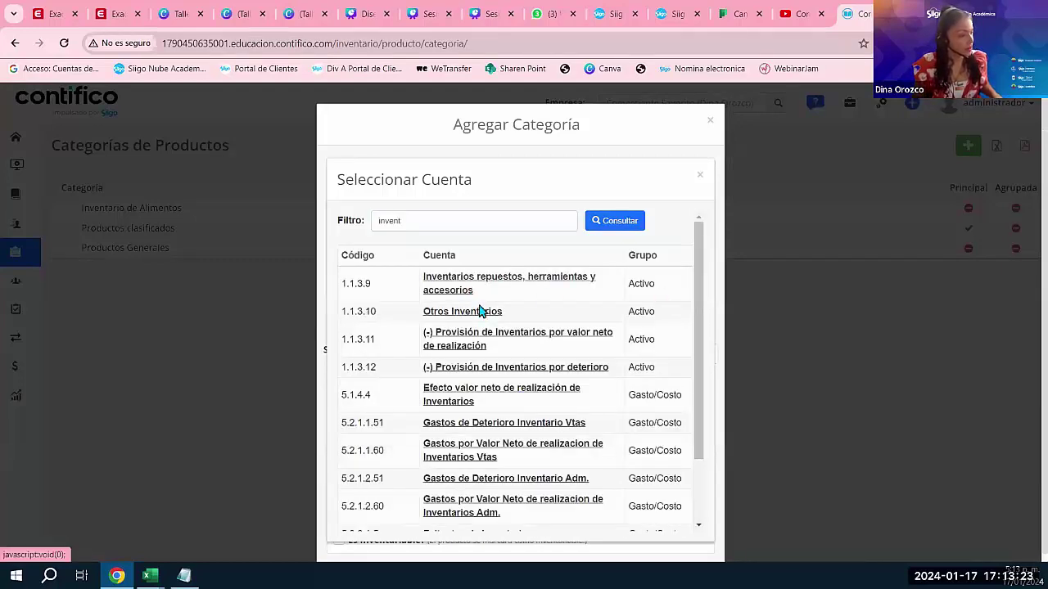
click(488, 280)
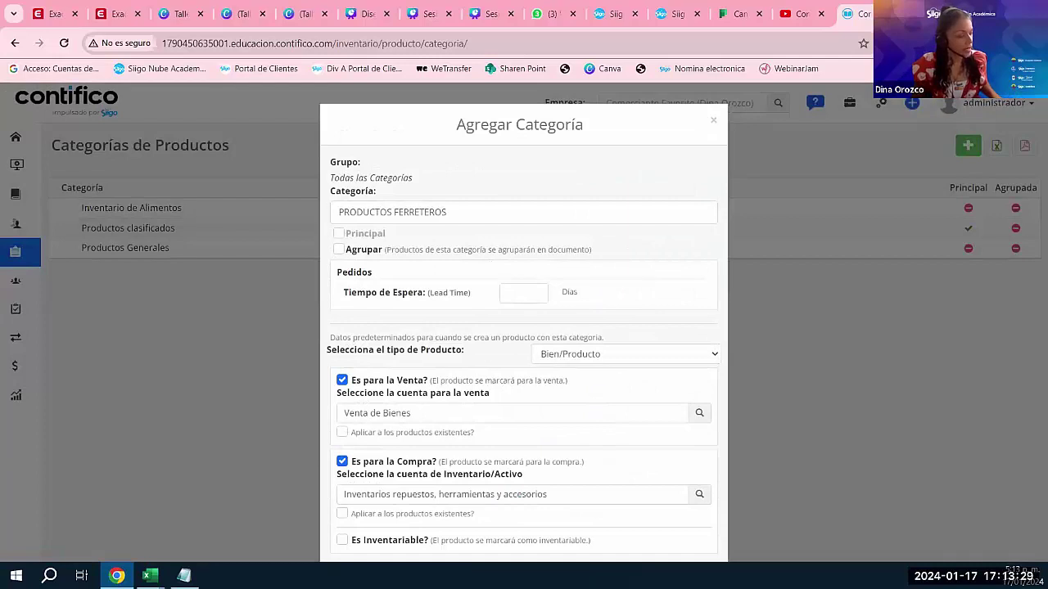
Mark the category as inventoriable and assign account 5.1.4.4 Efecto valor neto de realización de Inventarios as its cost account.
click(343, 540)
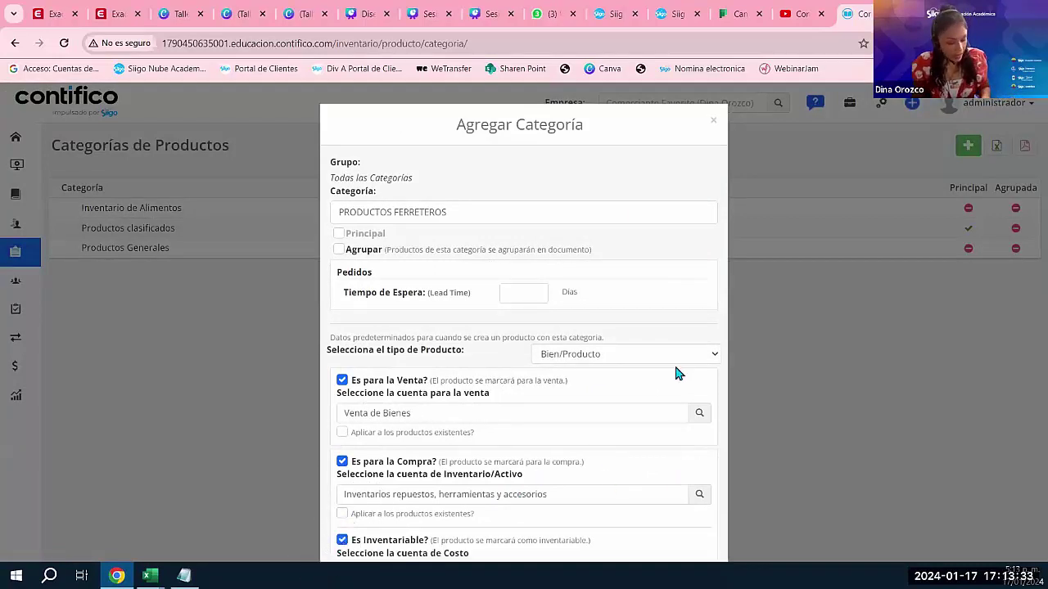
key(F11)
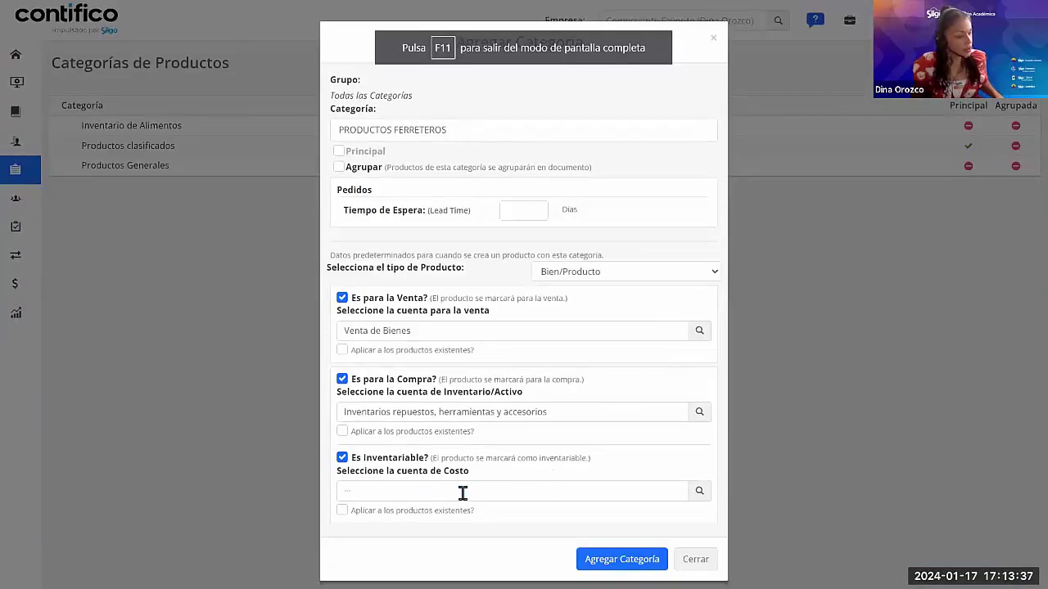
click(700, 492)
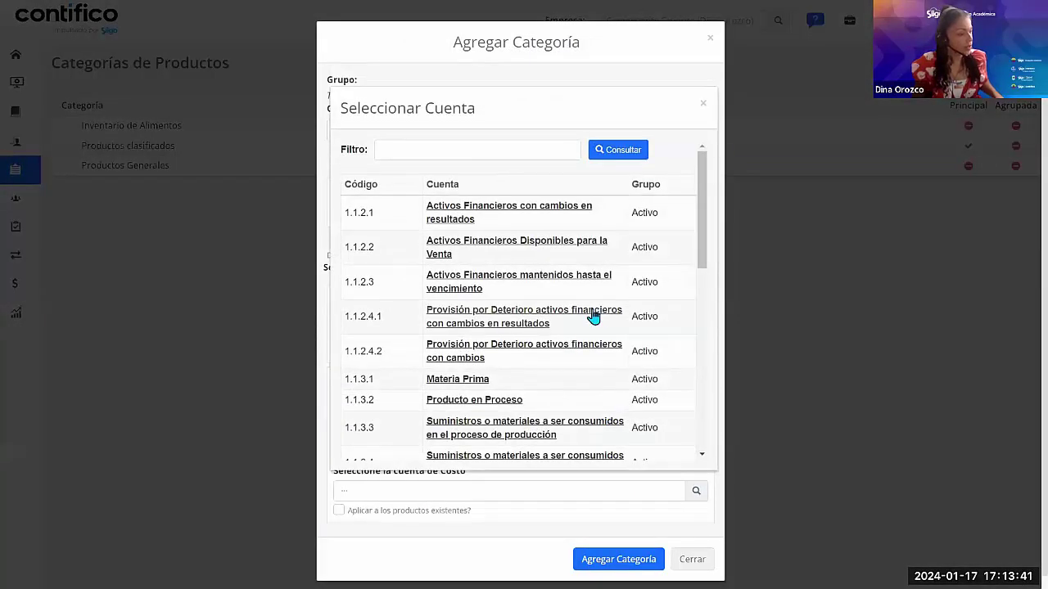
scroll(589, 328, down, 10)
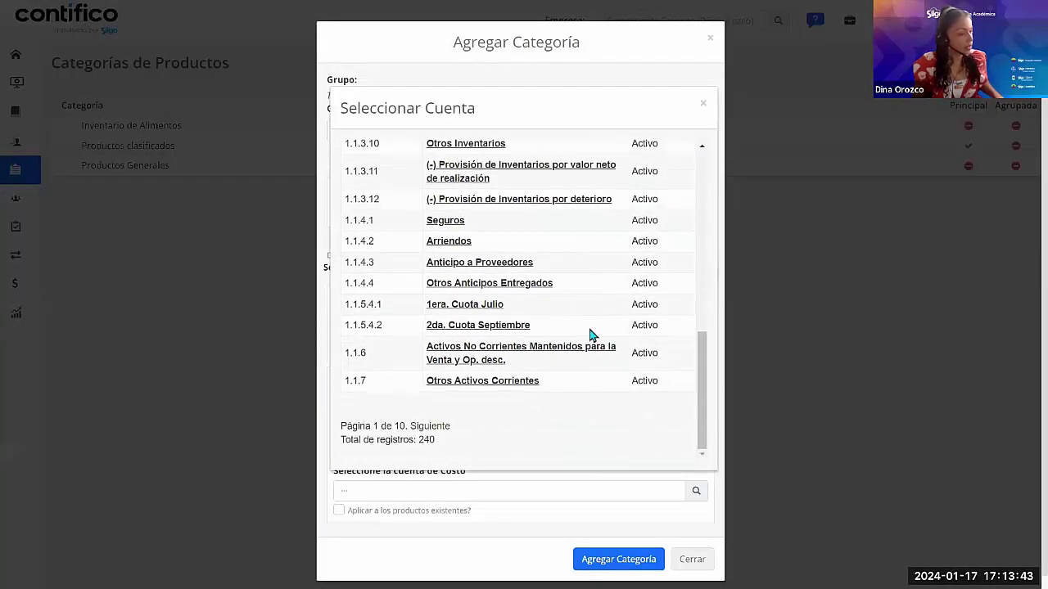
scroll(589, 331, up, 10)
click(450, 149)
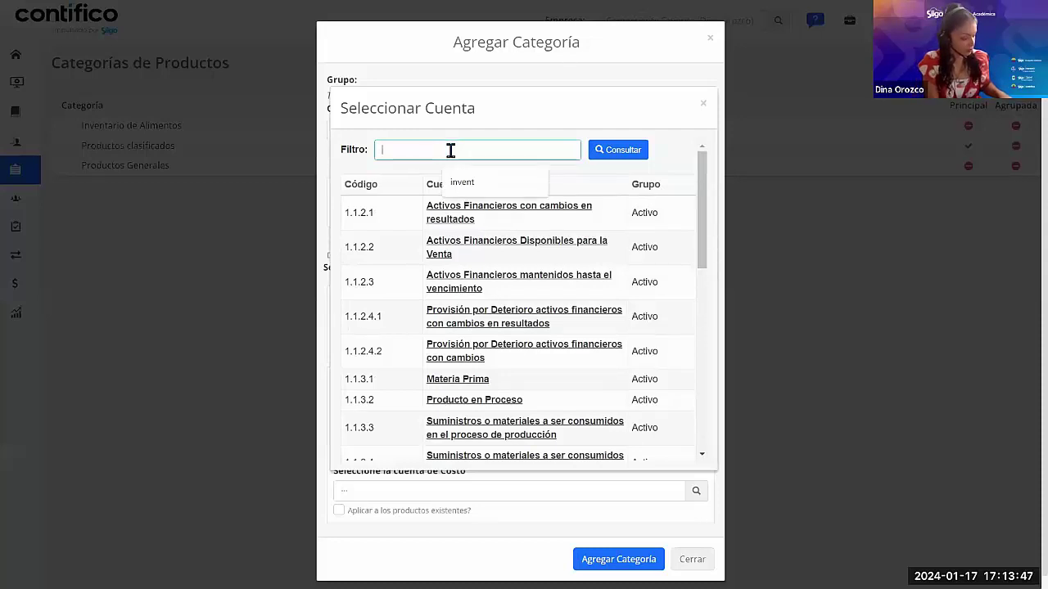
text(invent)
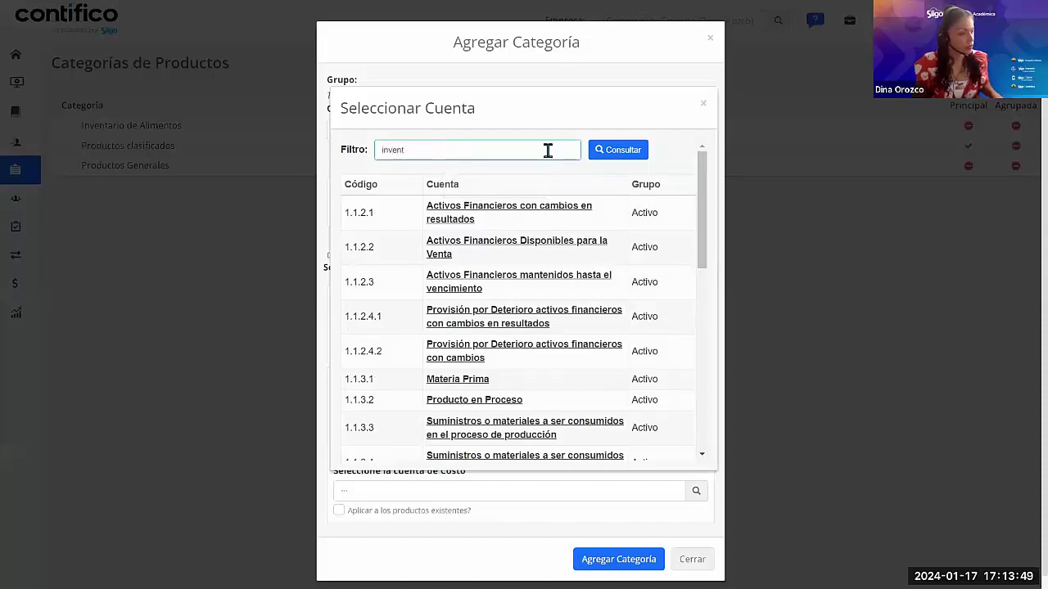
click(610, 150)
scroll(556, 339, down, 2)
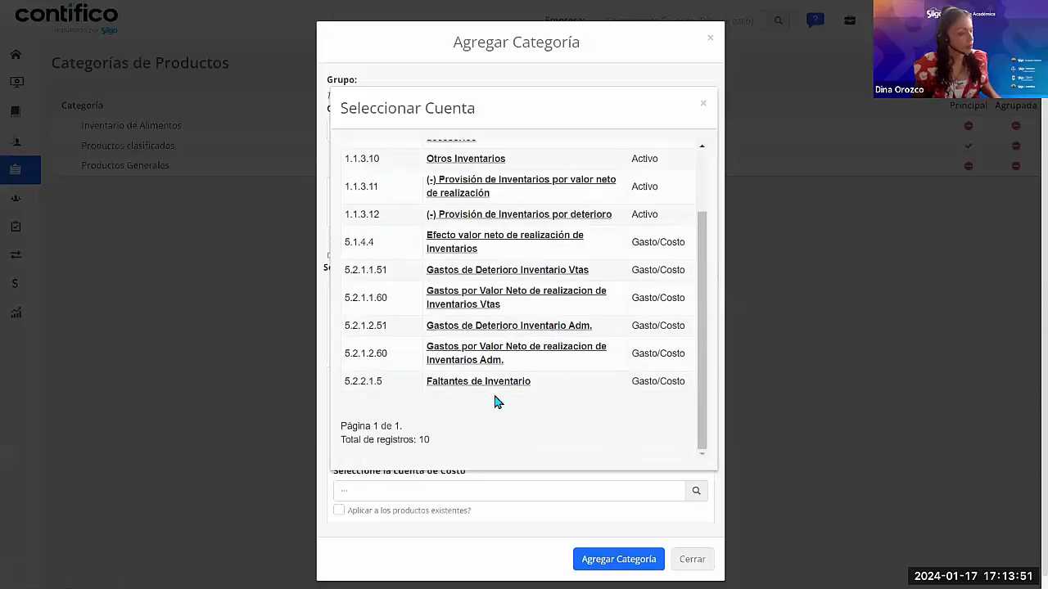
scroll(492, 384, up, 1)
scroll(514, 368, up, 1)
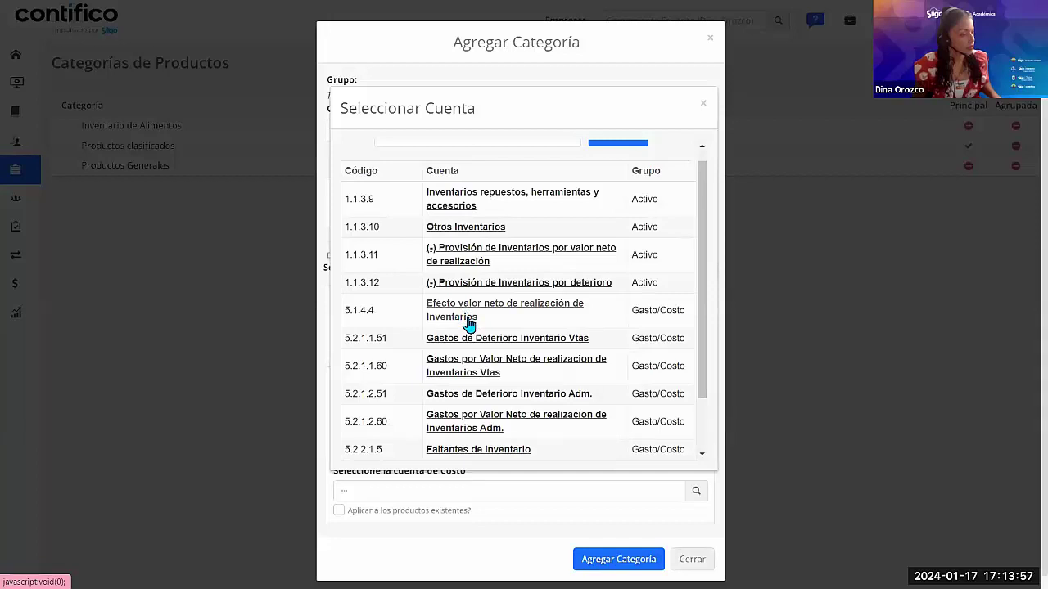
scroll(468, 325, down, 1)
scroll(512, 340, up, 2)
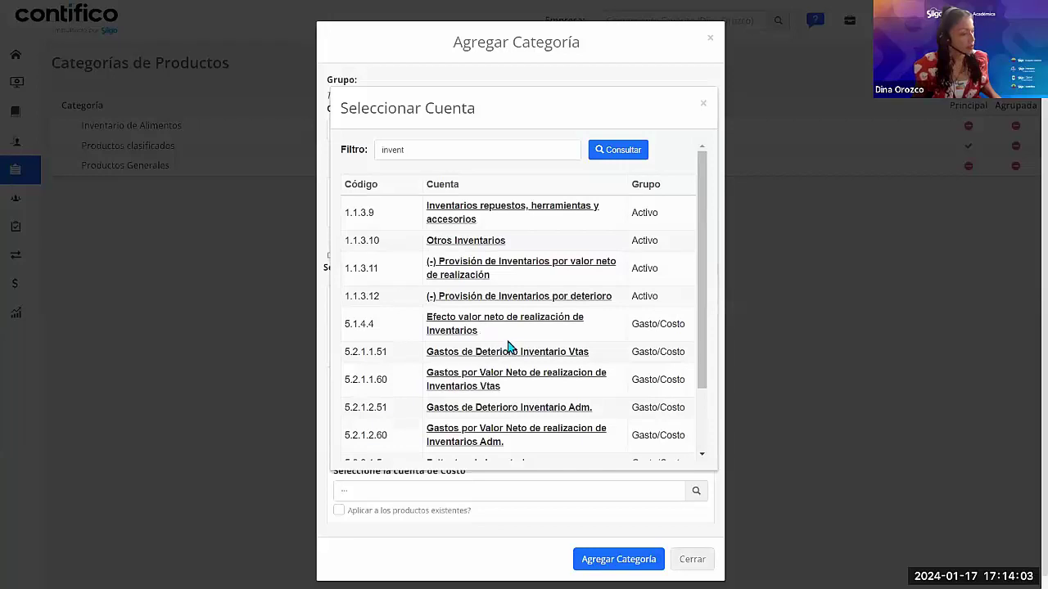
click(450, 329)
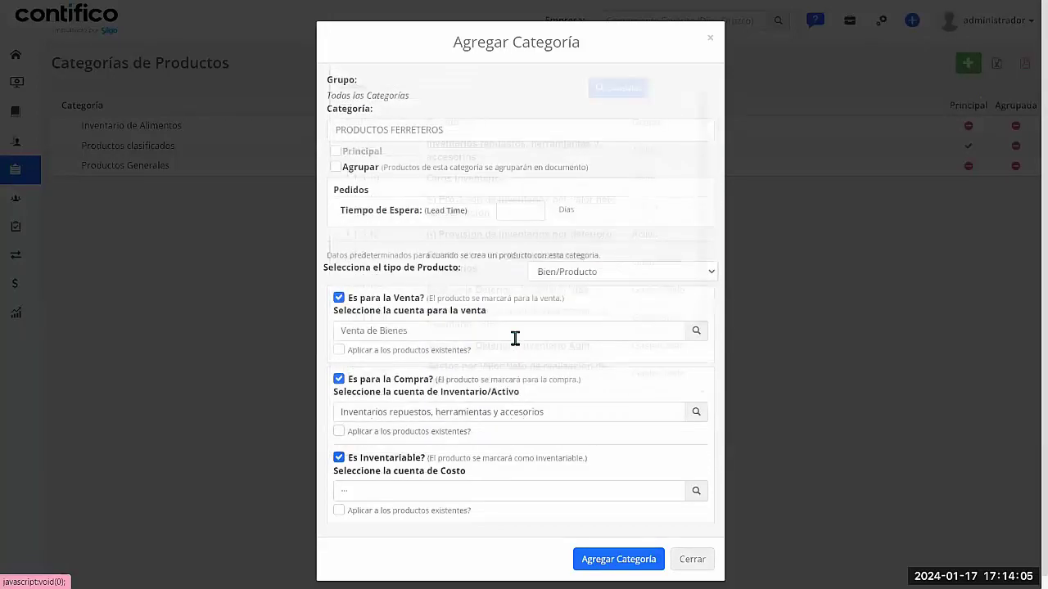
Save the PRODUCTOS FERRETEROS category and return to the category list.
click(601, 563)
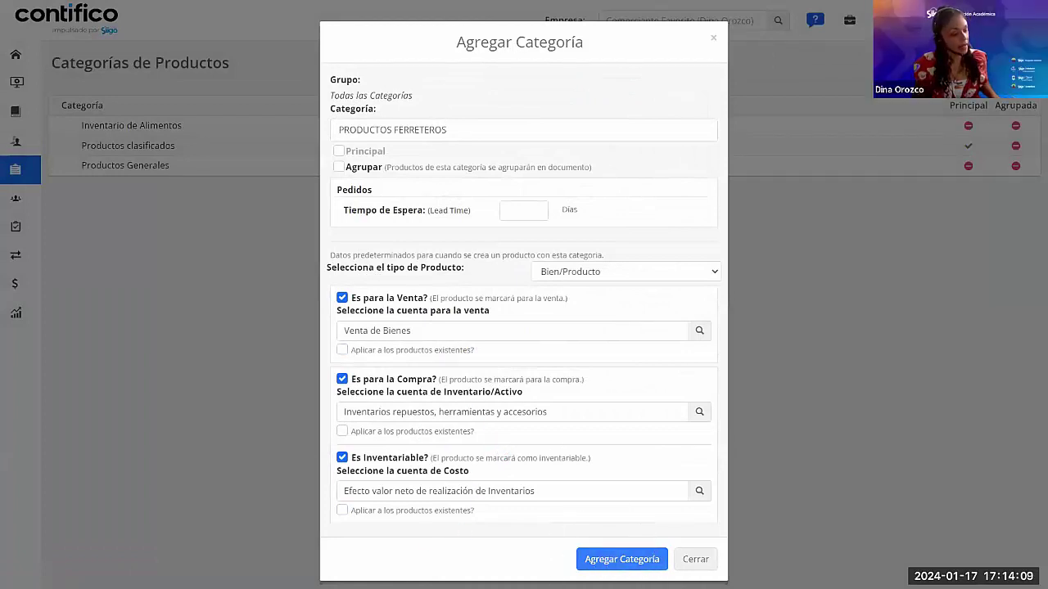
click(618, 563)
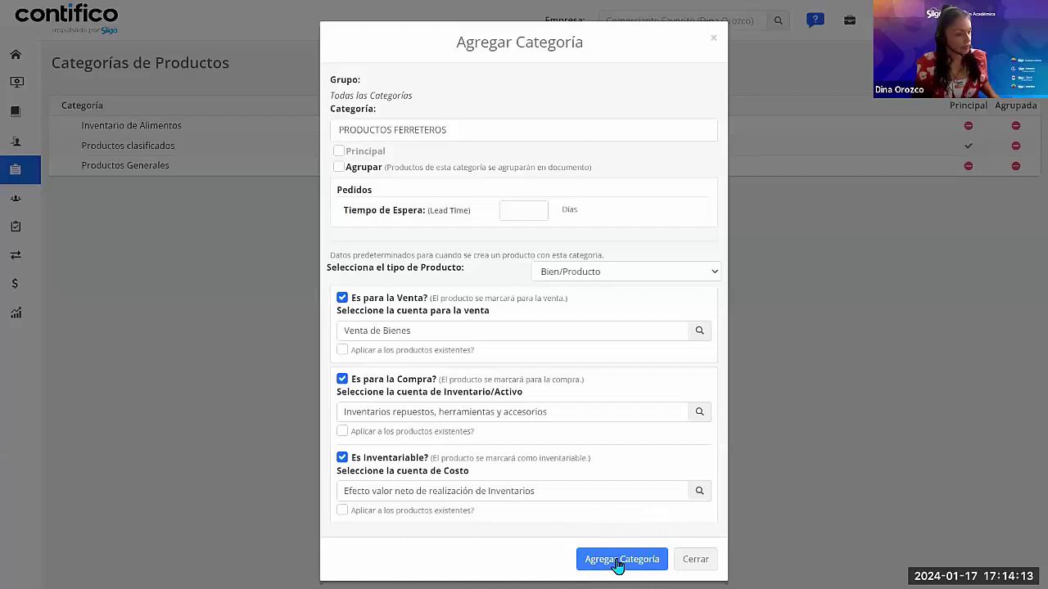
click(618, 563)
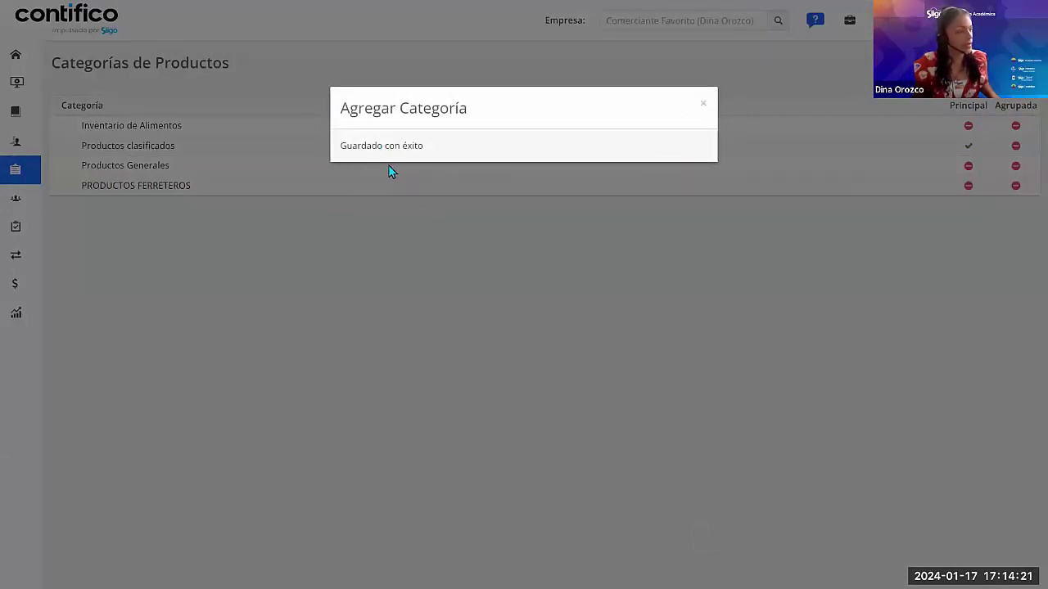
click(703, 109)
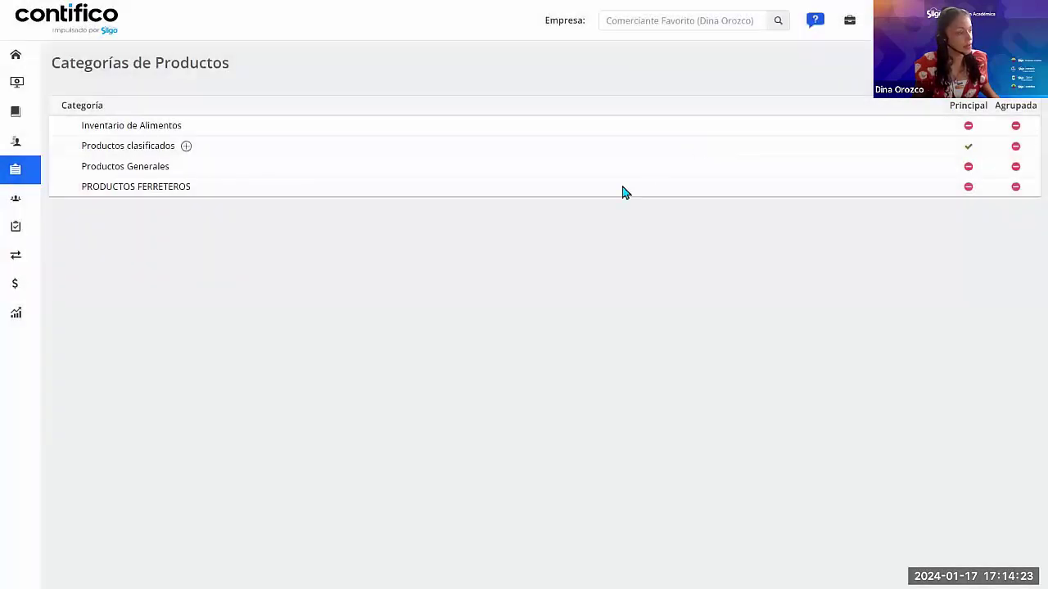
click(203, 186)
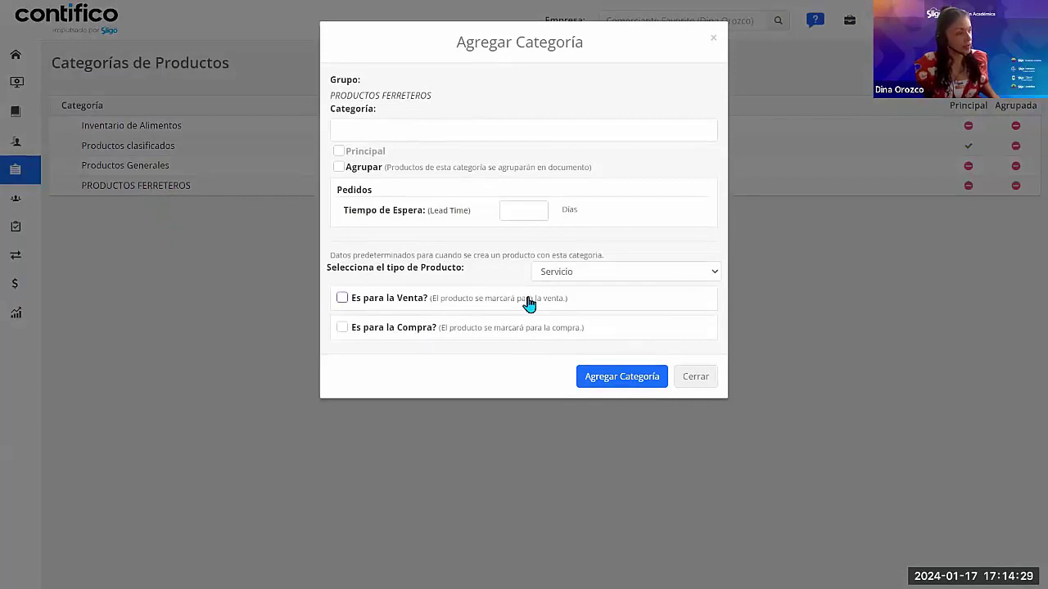
click(694, 380)
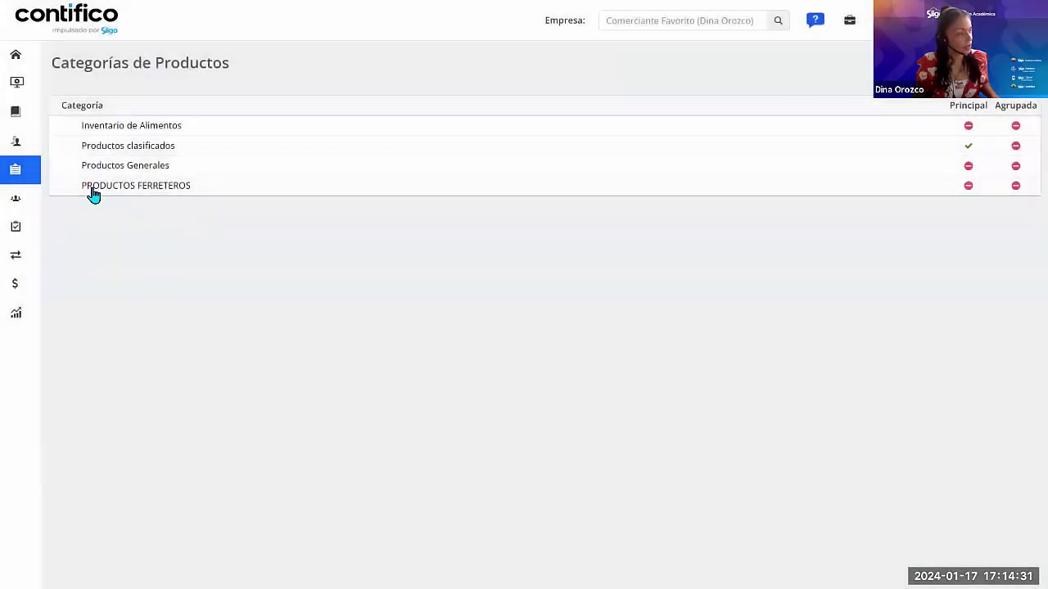
drag(75, 192, 194, 199)
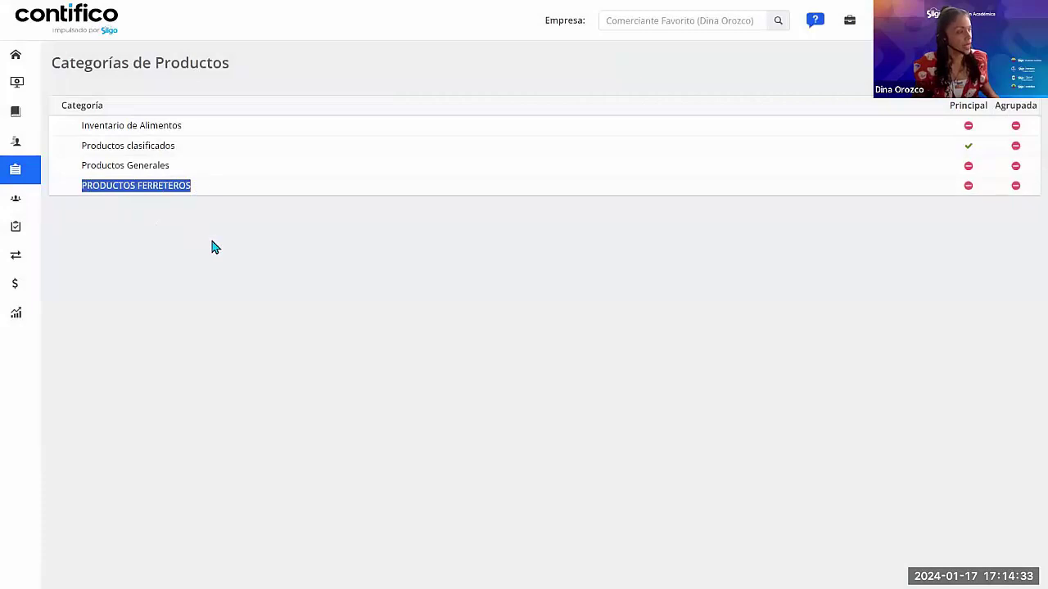
Start a new inventory product and assign it to the PRODUCTOS FERRETEROS category.
mouse_move(23, 170)
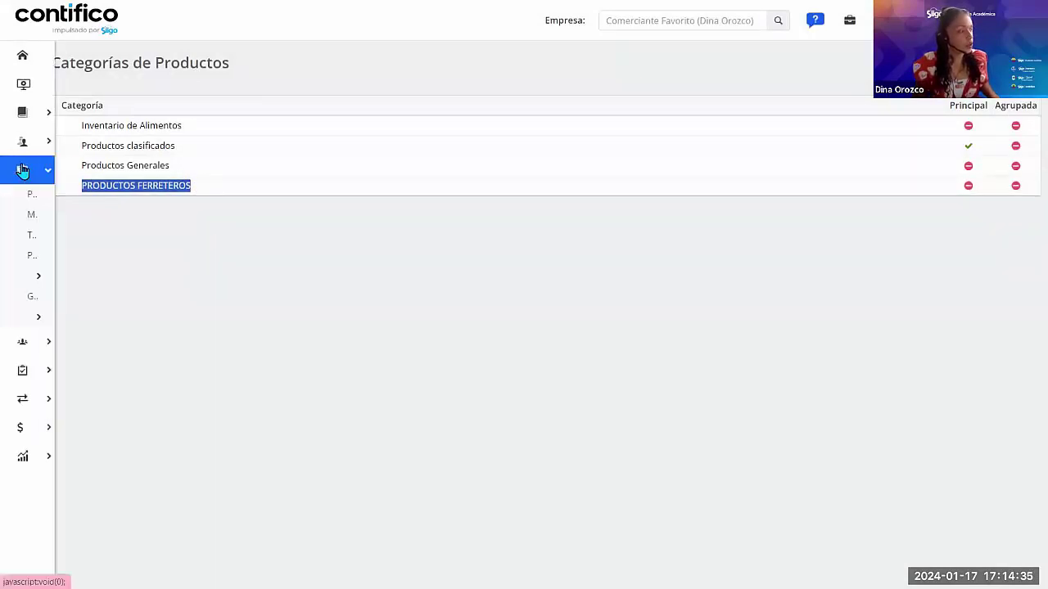
click(60, 174)
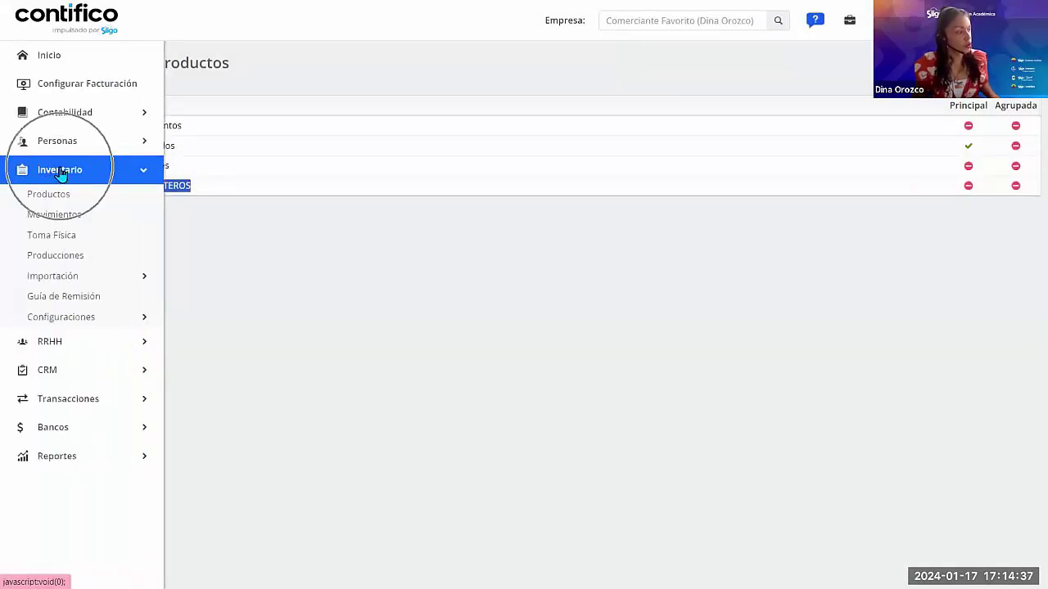
click(73, 201)
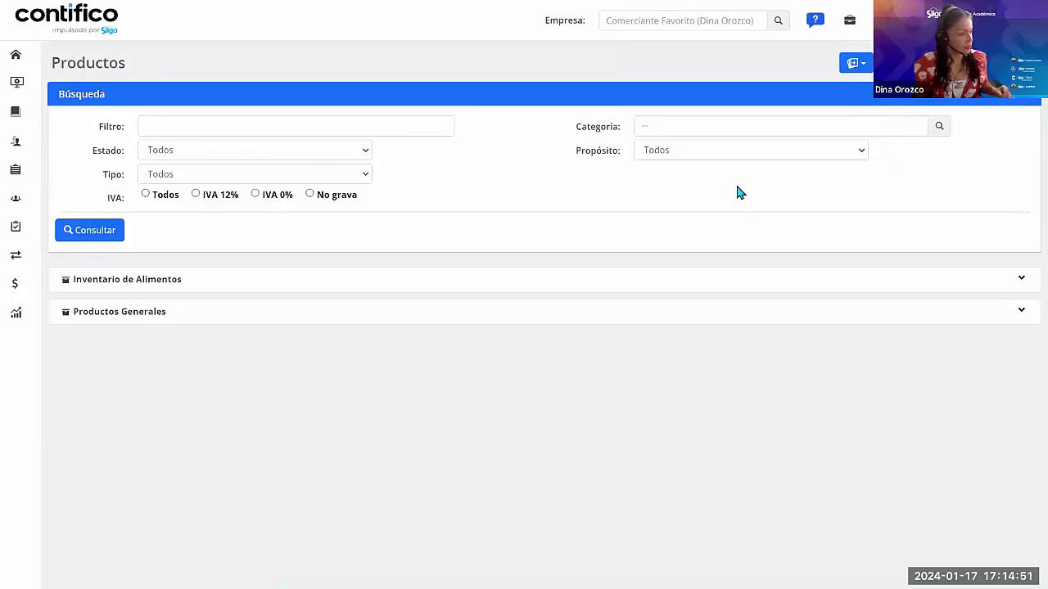
click(856, 64)
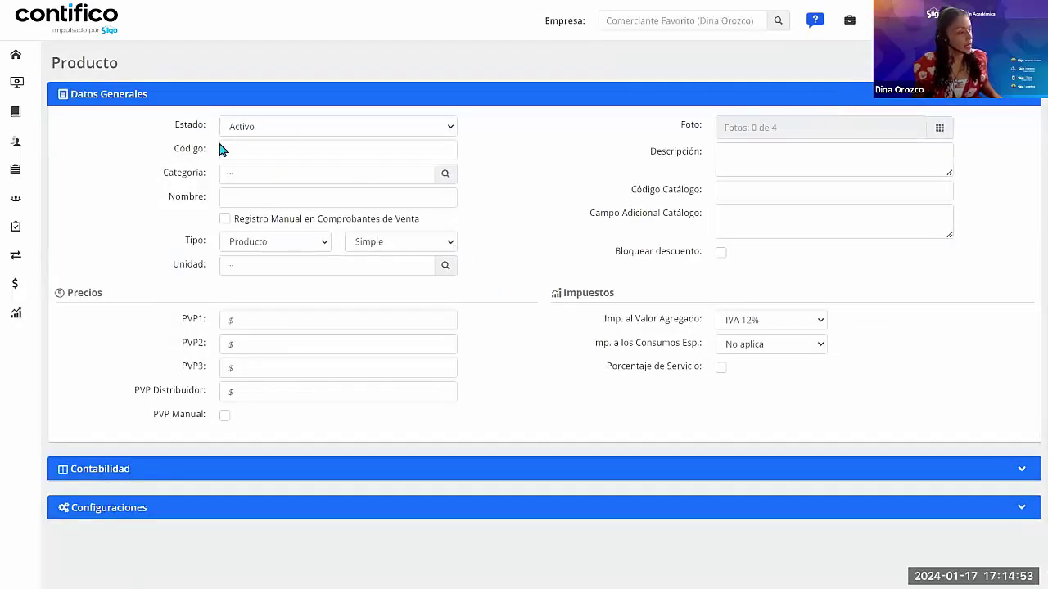
click(269, 173)
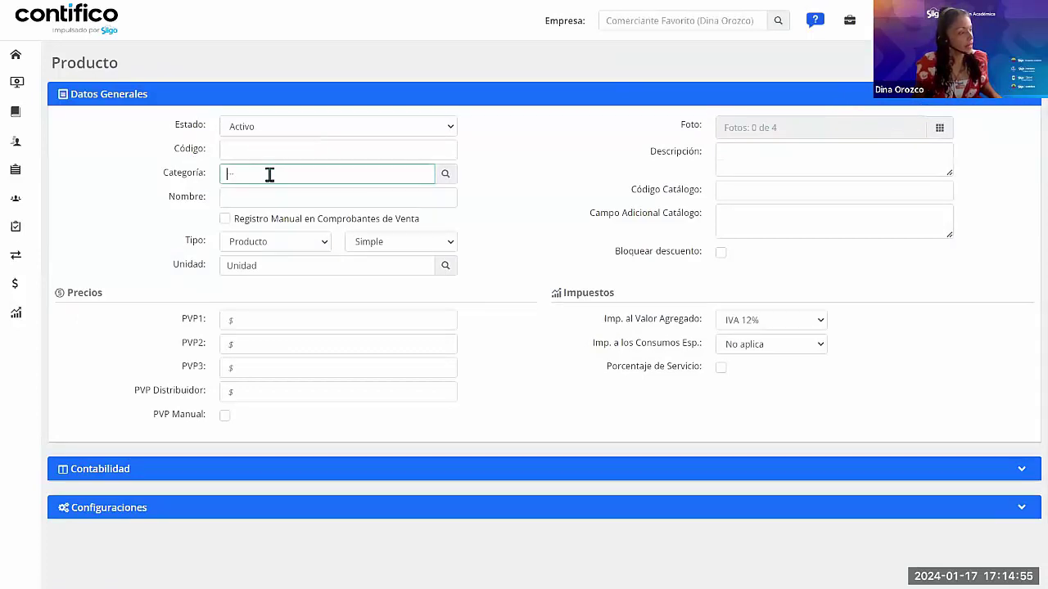
click(445, 174)
click(422, 241)
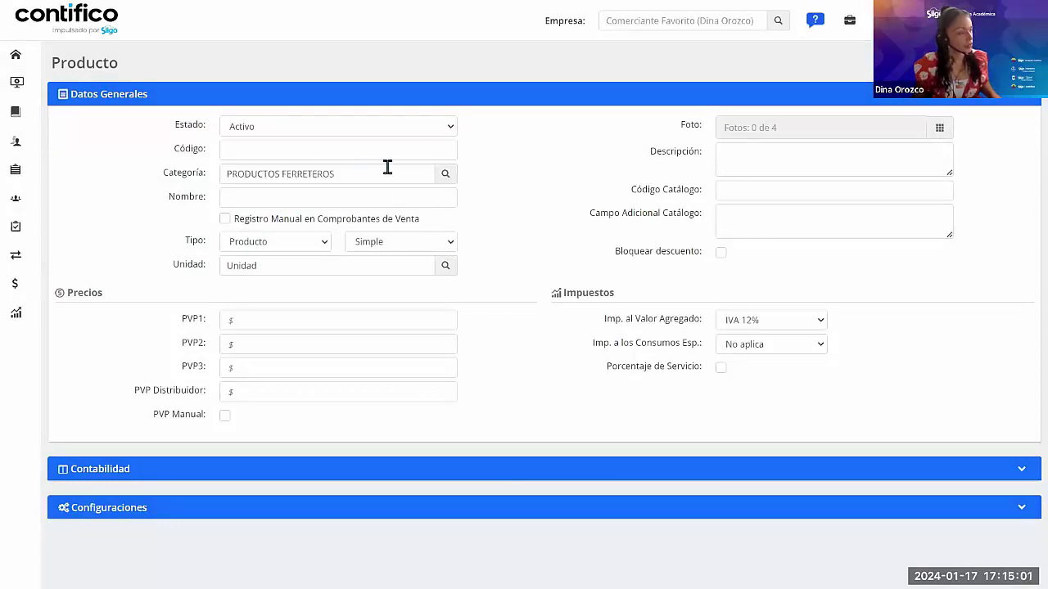
Switch to the Excel catalogue workbook and open the Catalogos de productos sheet.
click(298, 147)
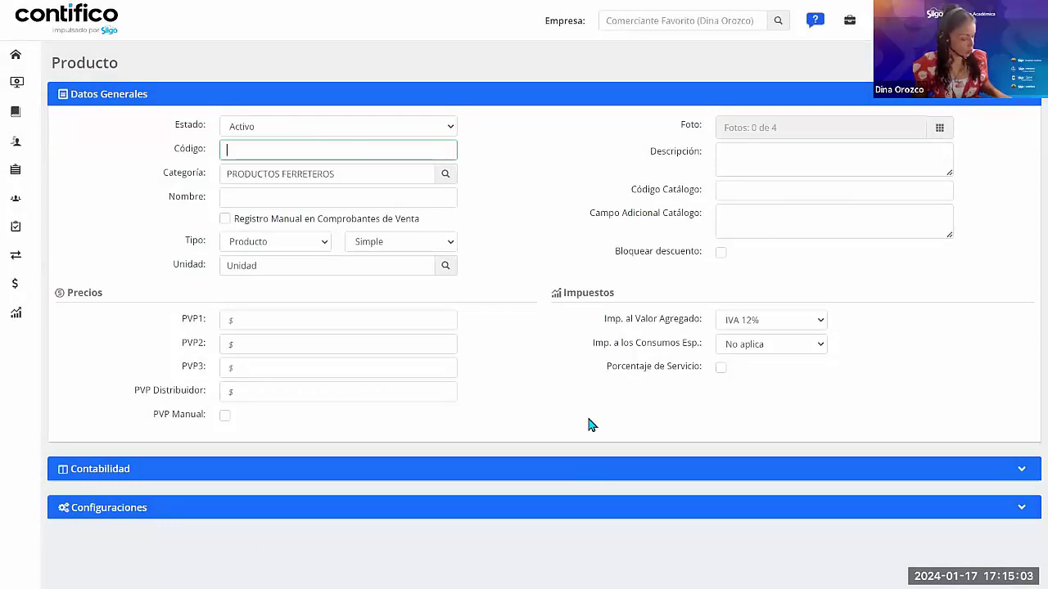
key(F11)
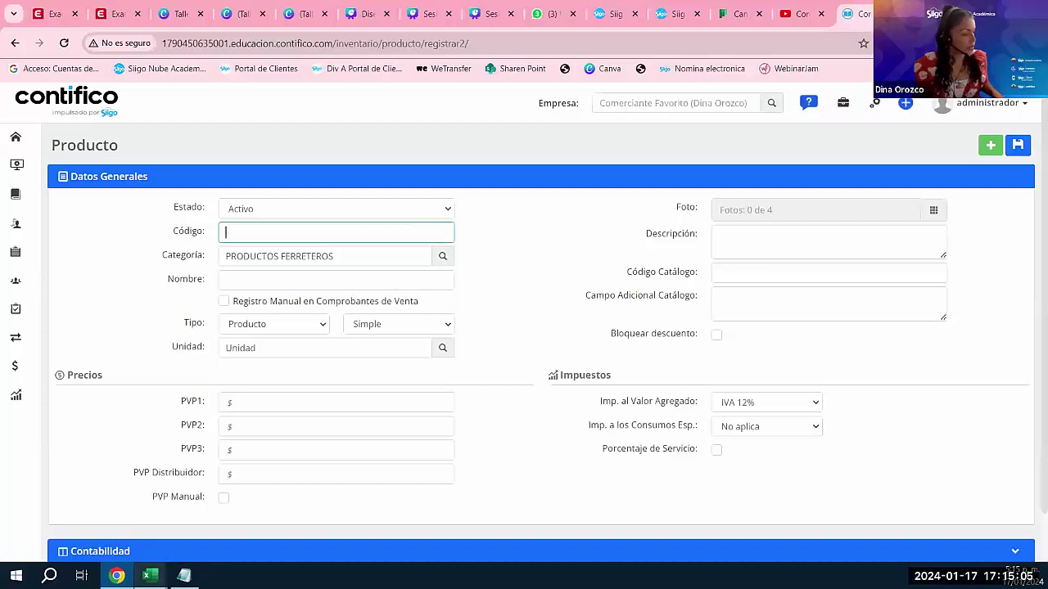
mouse_move(148, 575)
click(260, 553)
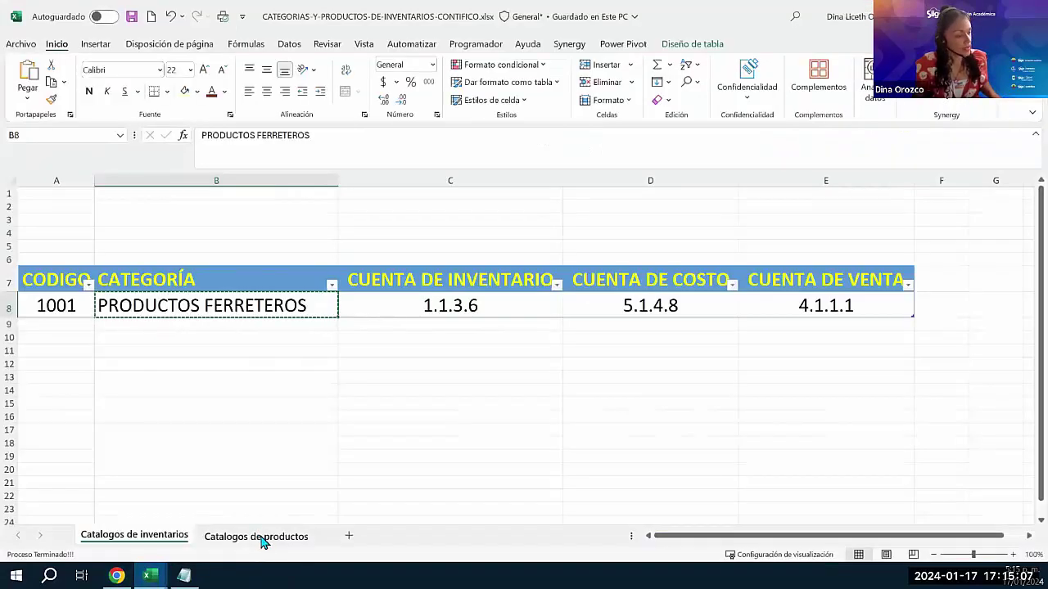
click(256, 536)
click(76, 254)
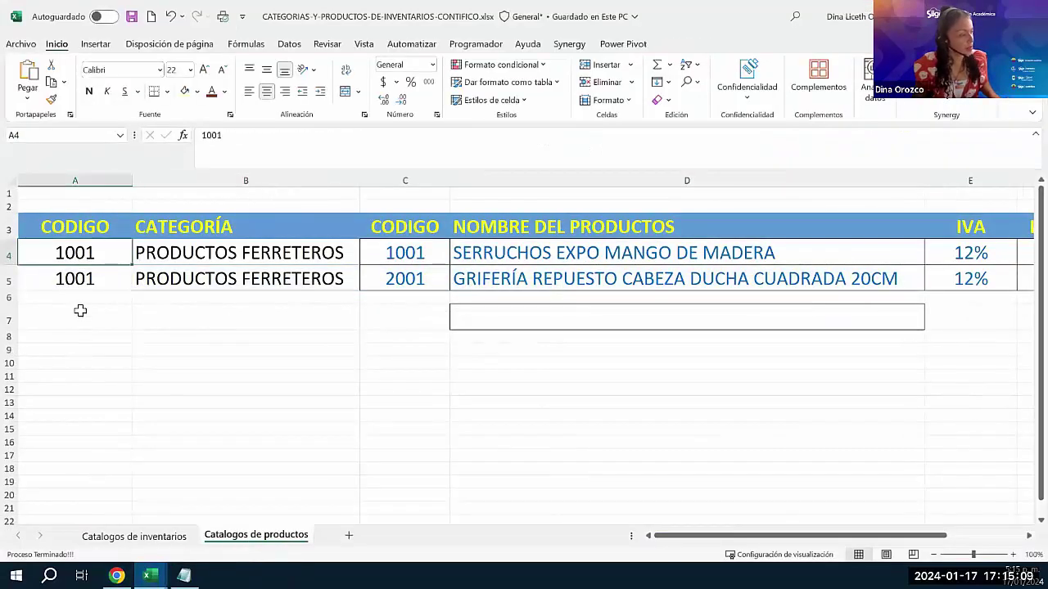
Copy product code 2001 from the catalogue sheet into the new Contífico product's code.
click(434, 253)
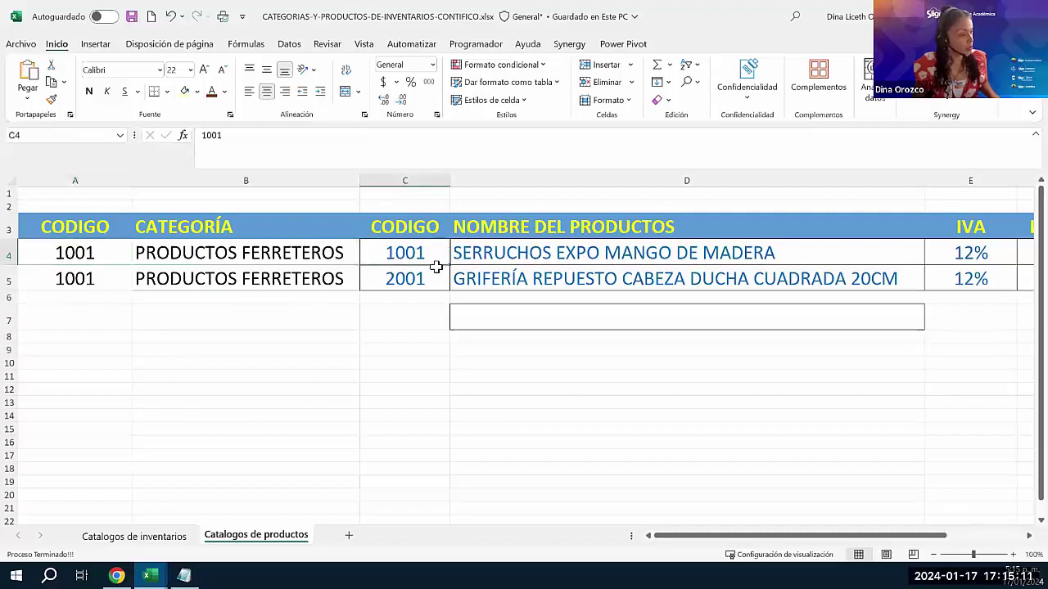
drag(435, 267, 429, 248)
click(417, 286)
key(ctrl+c)
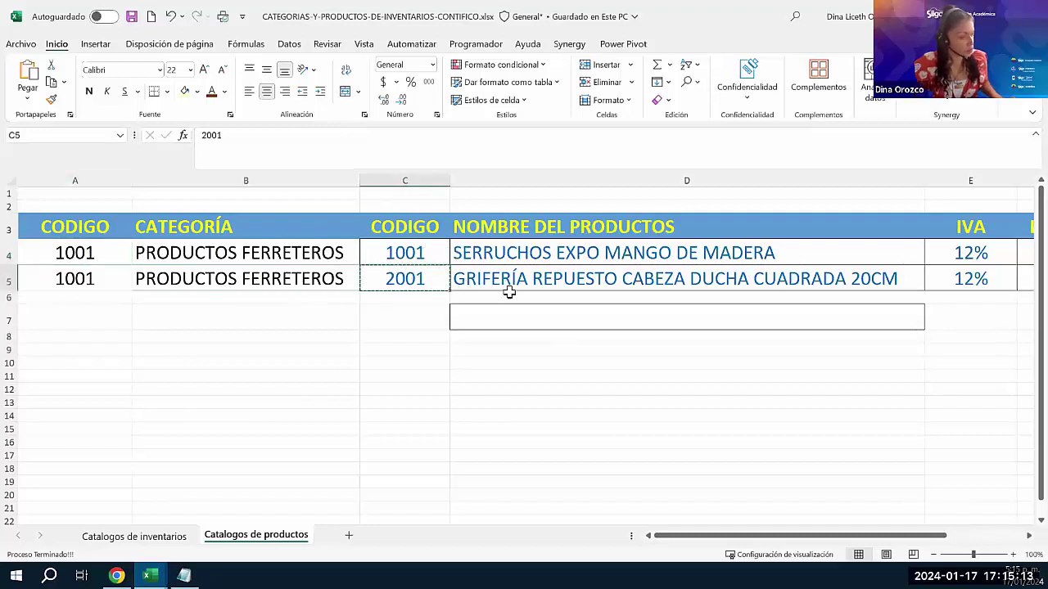
key(alt+Tab)
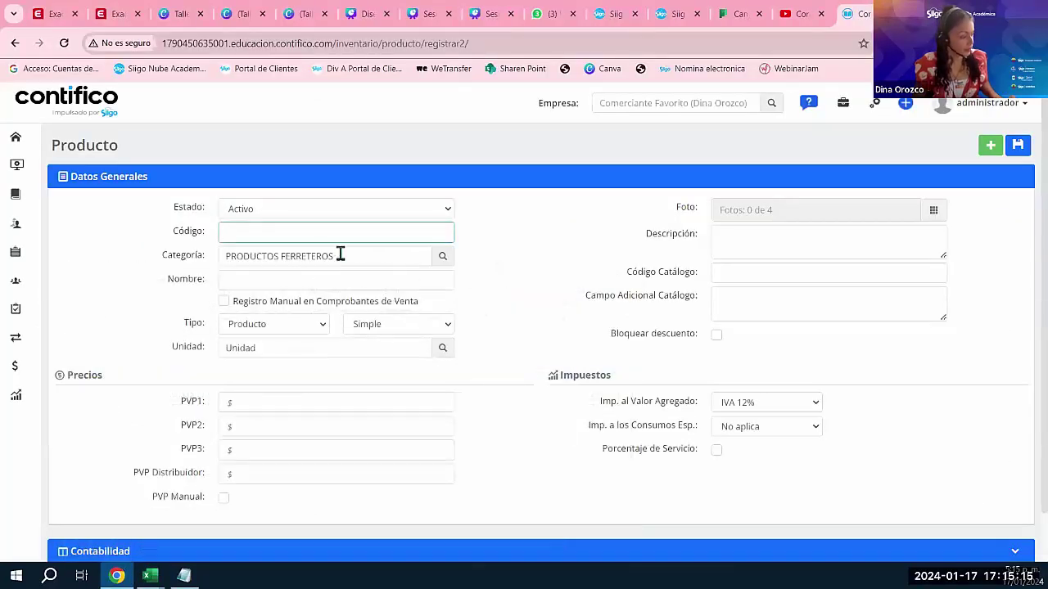
key(ctrl+v)
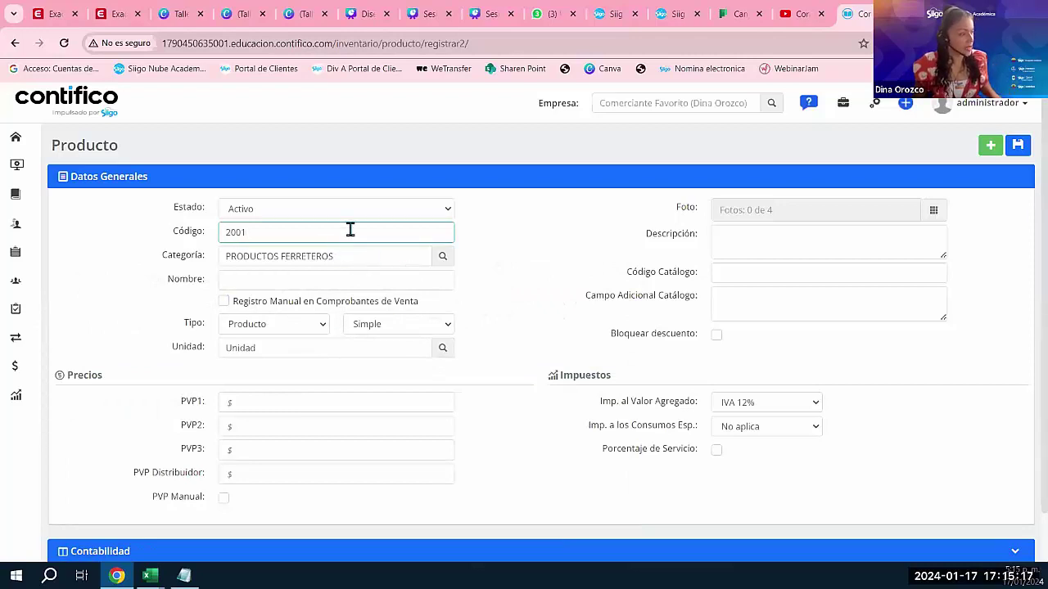
click(249, 239)
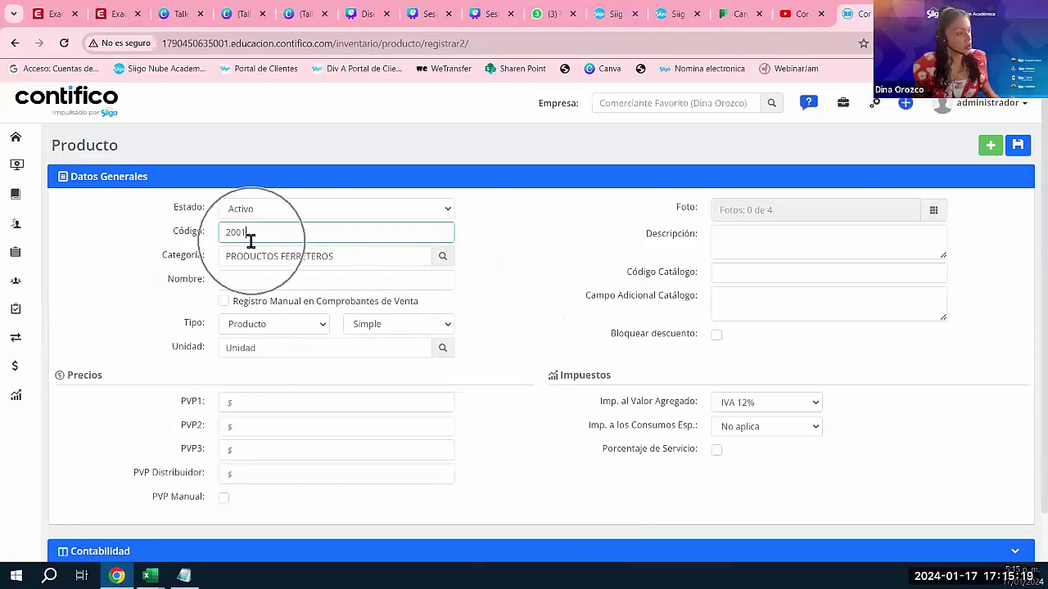
Copy GRIFERÍA REPUESTO CABEZA DUCHA CUADRADA 20CM from the Excel product catalogue into the new Contífico product's name.
click(302, 280)
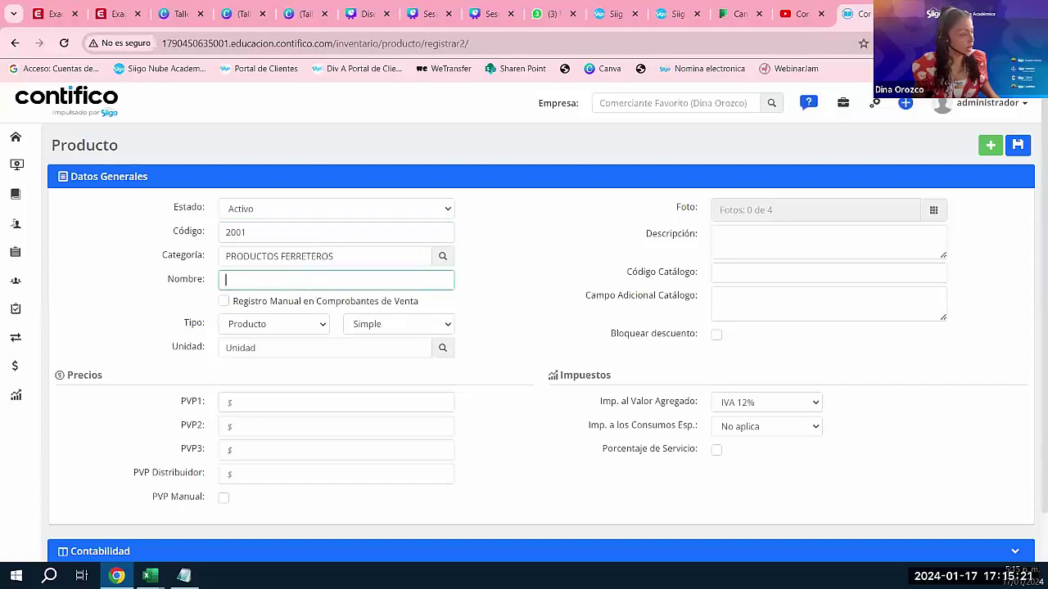
mouse_move(149, 576)
click(211, 533)
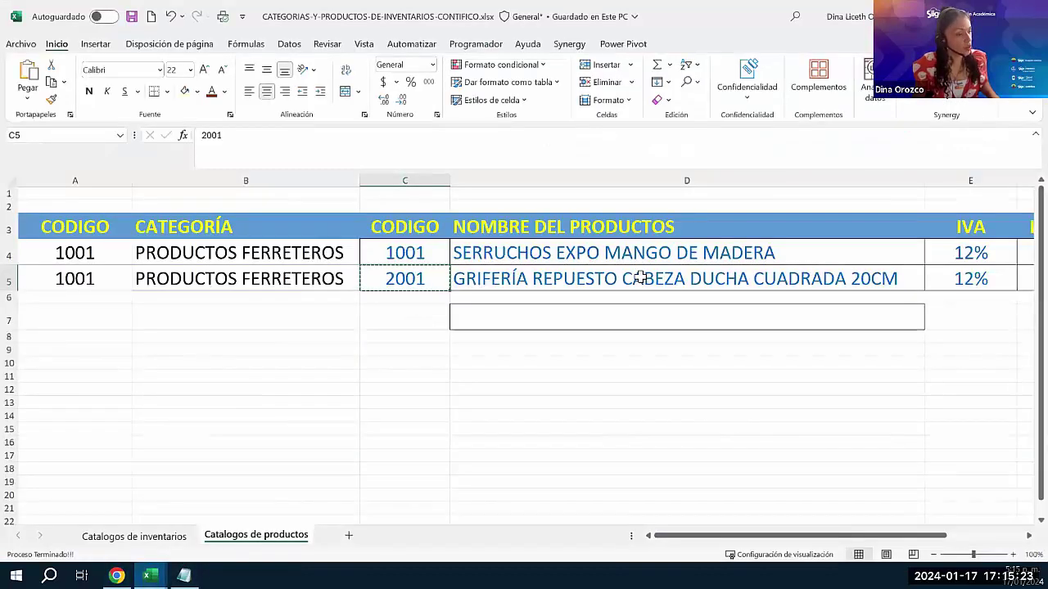
click(643, 278)
key(ctrl+c)
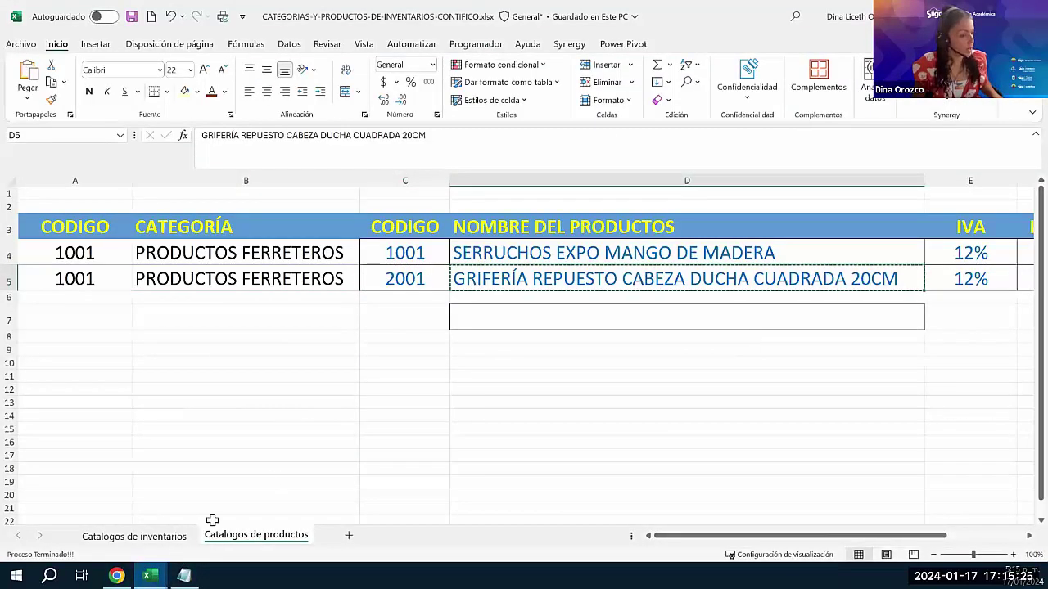
click(117, 575)
key(ctrl+v)
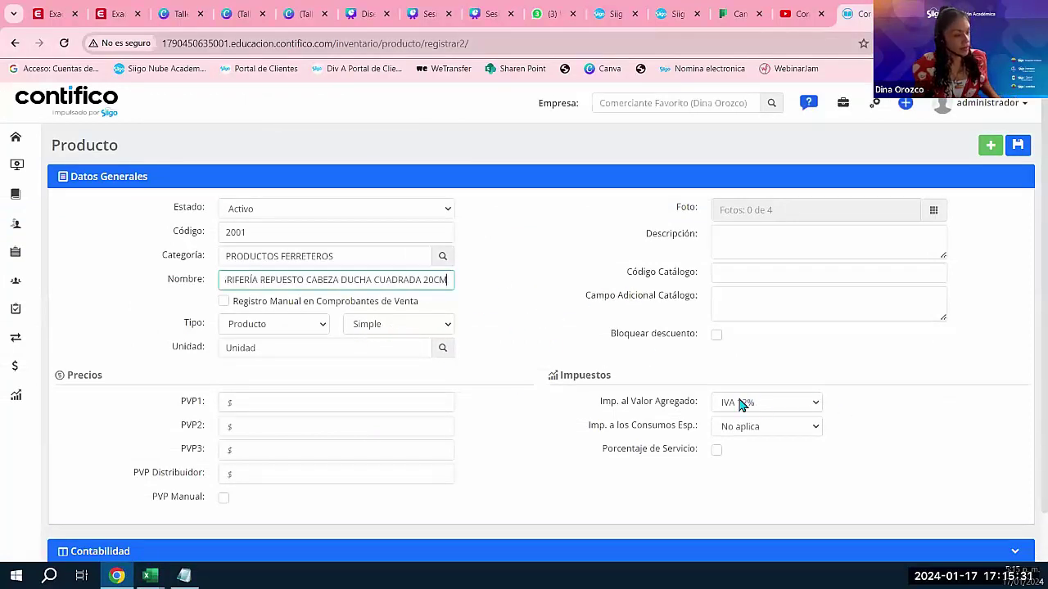
Examine the product's accounting section to check the income, asset and inventory accounts inherited from its category.
scroll(597, 385, down, 1)
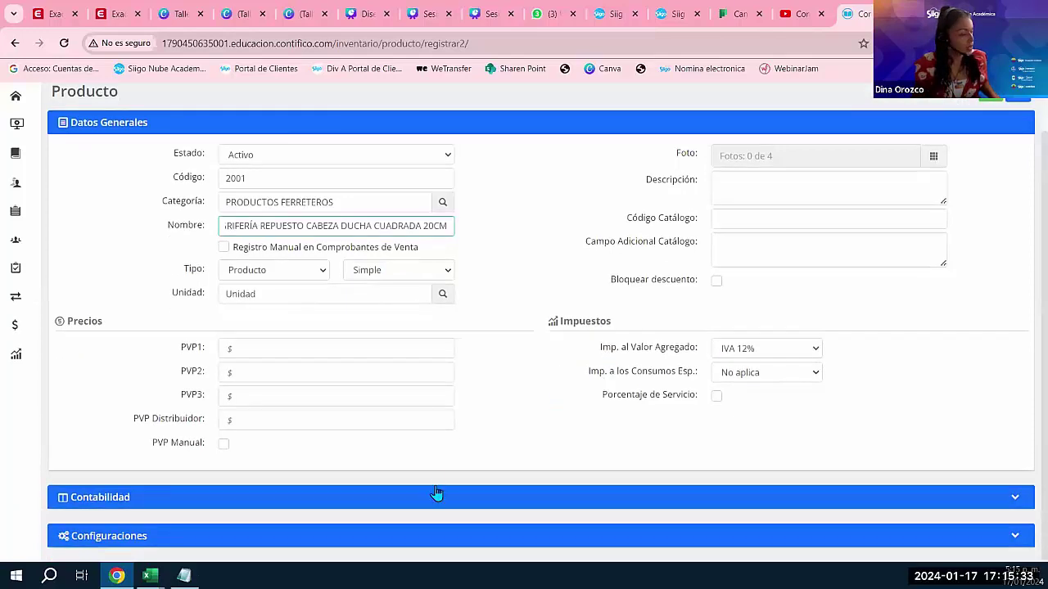
click(1017, 499)
scroll(823, 436, down, 3)
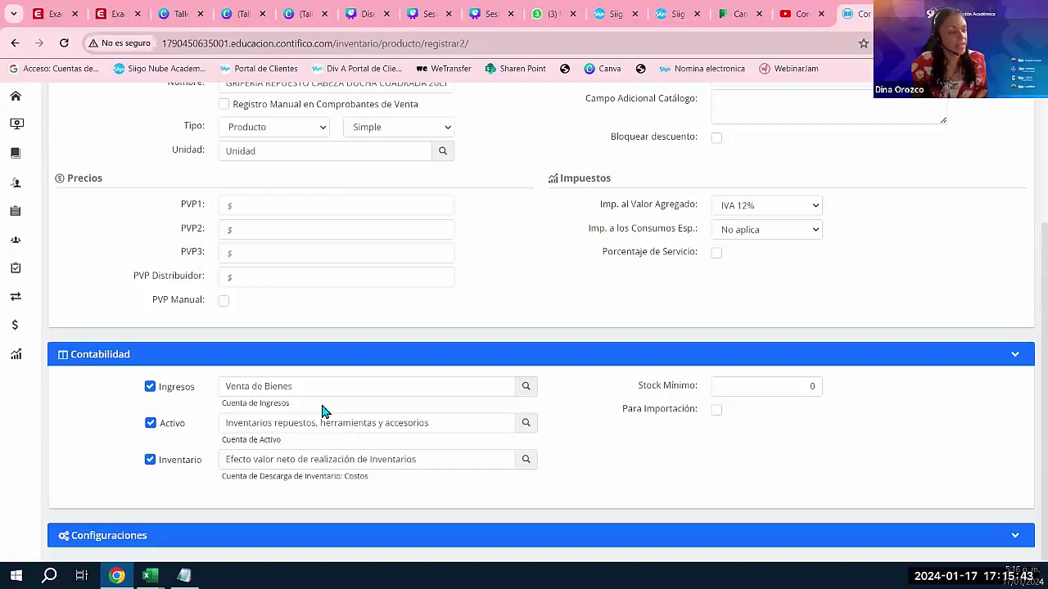
scroll(545, 355, up, 3)
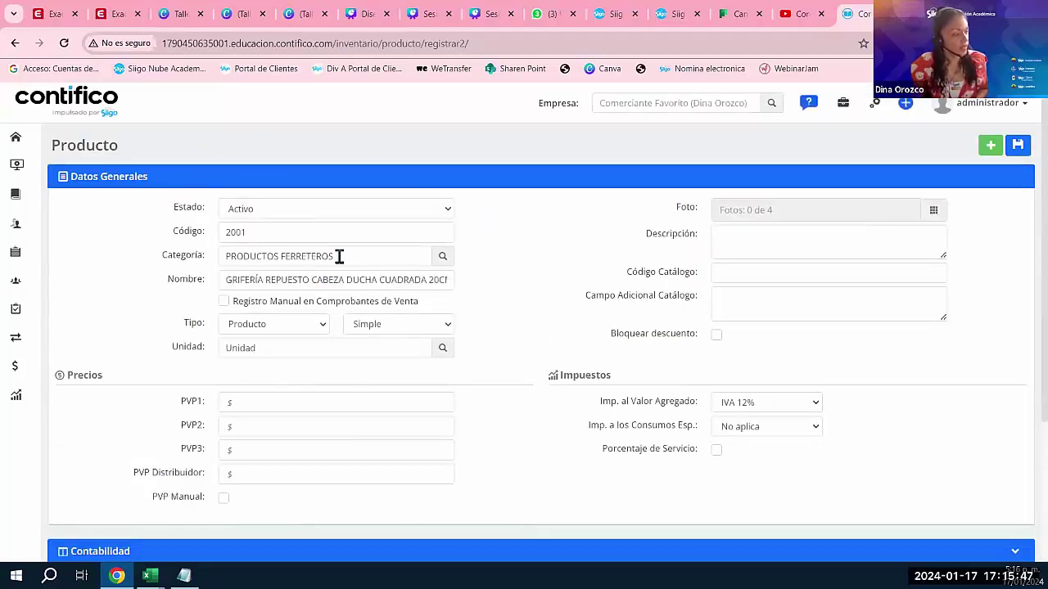
scroll(363, 256, down, 3)
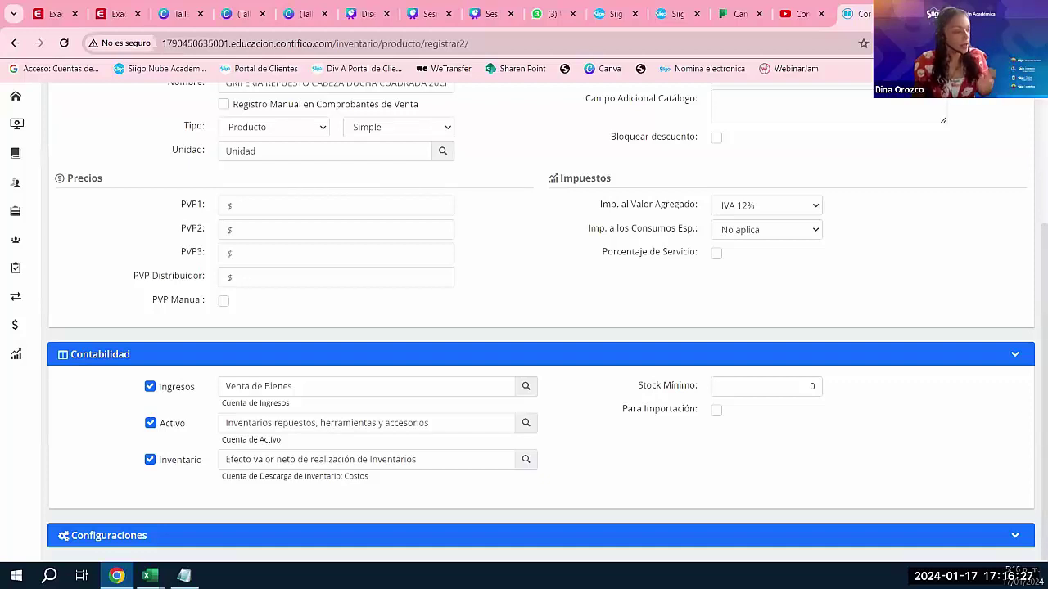
double_click(174, 391)
click(187, 439)
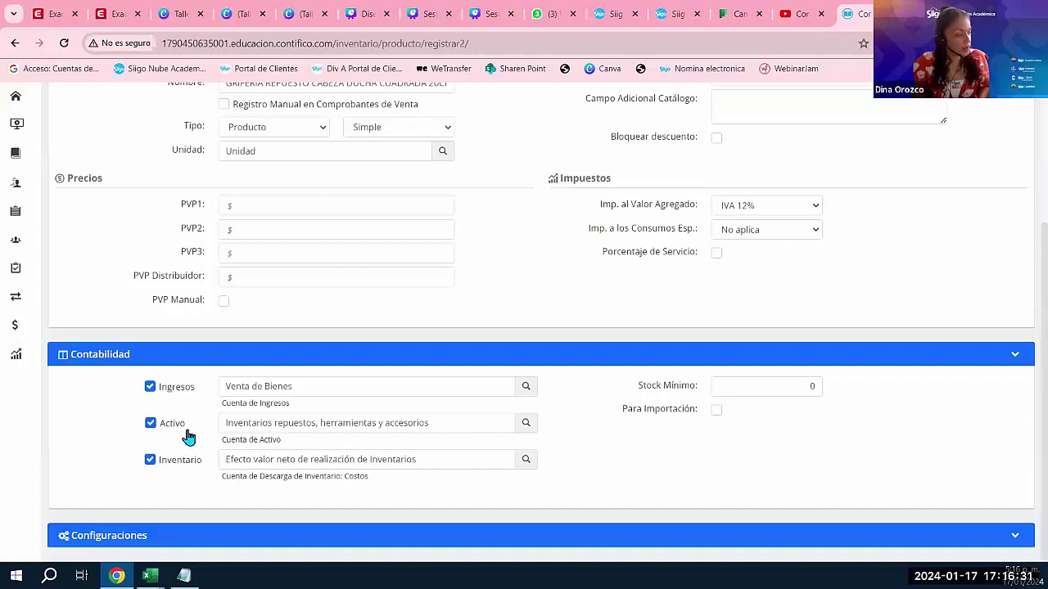
double_click(173, 424)
click(201, 467)
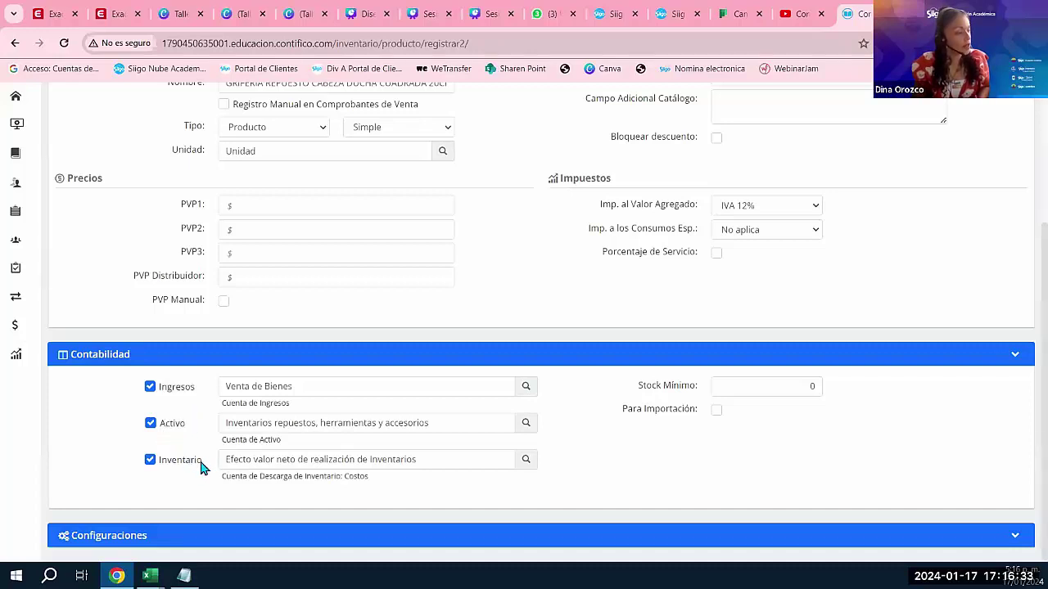
drag(200, 466, 168, 467)
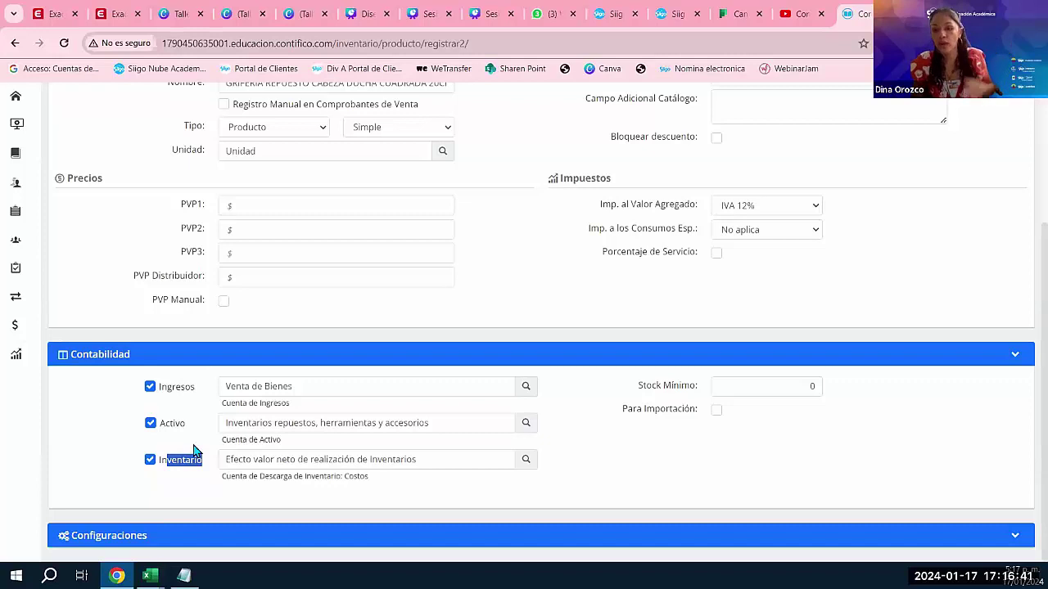
scroll(264, 385, up, 3)
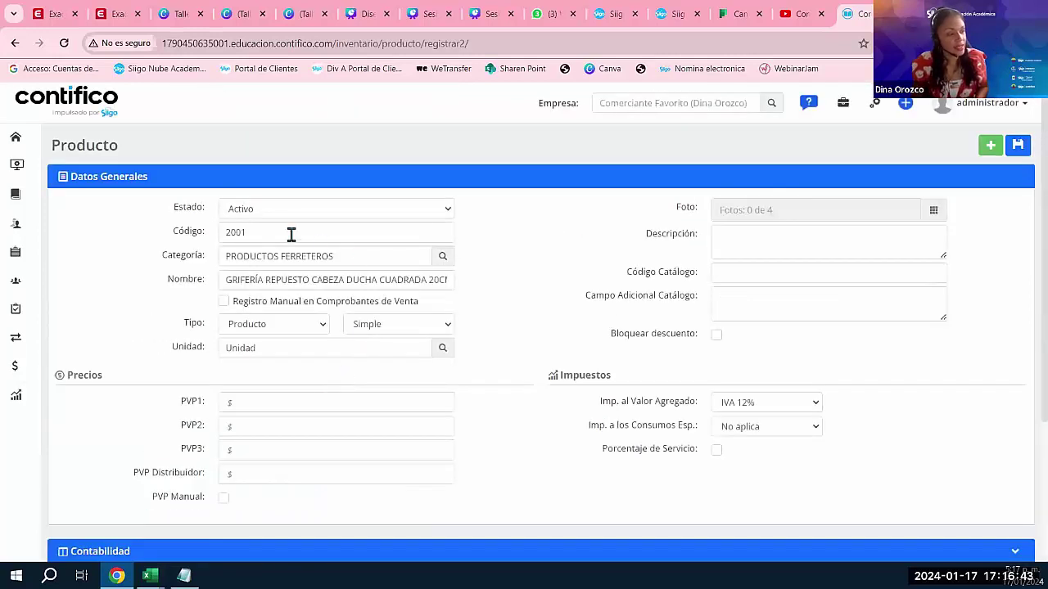
scroll(264, 336, down, 3)
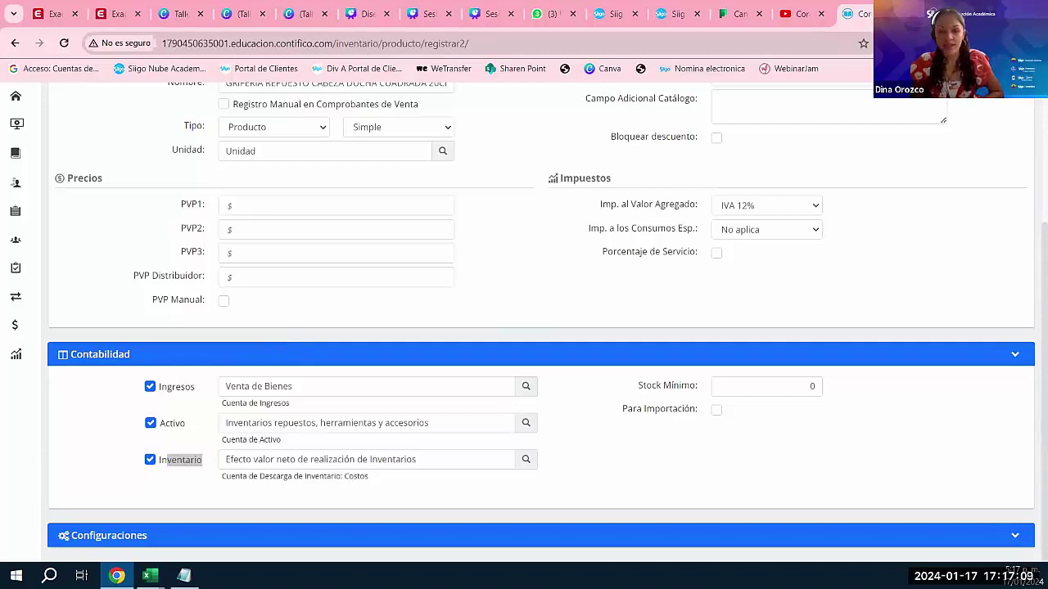
scroll(807, 291, up, 3)
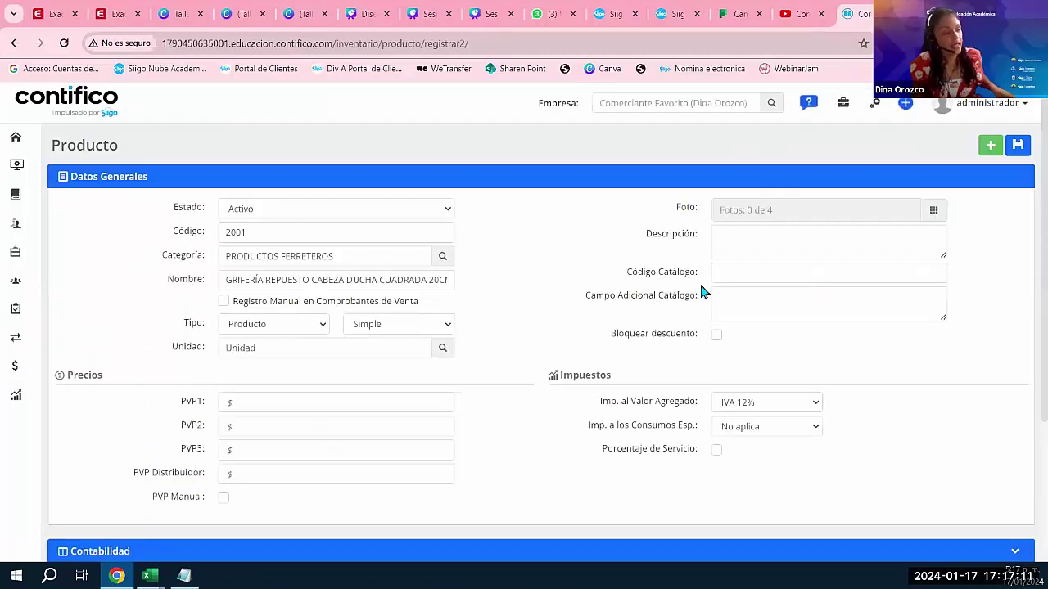
Try to save the product without a sale price, and check its prices and accounting settings.
click(1020, 152)
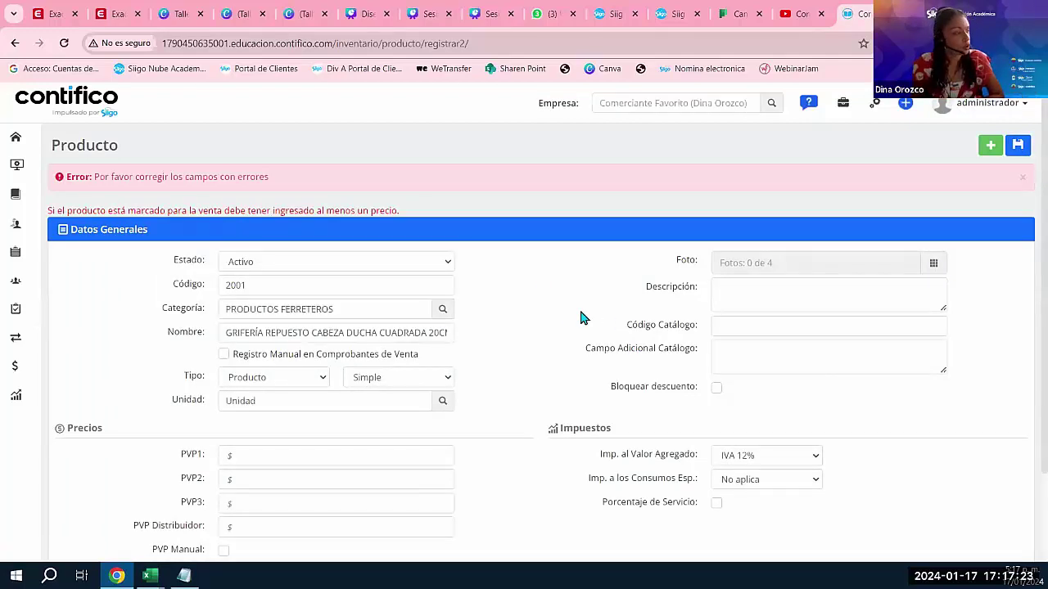
scroll(581, 317, down, 2)
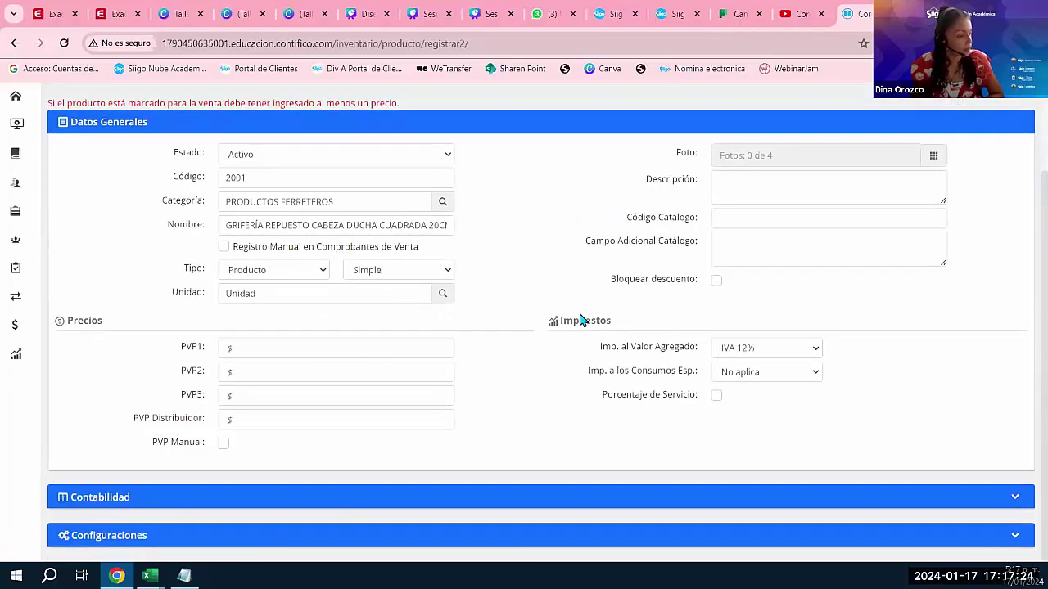
click(1016, 498)
scroll(762, 426, down, 2)
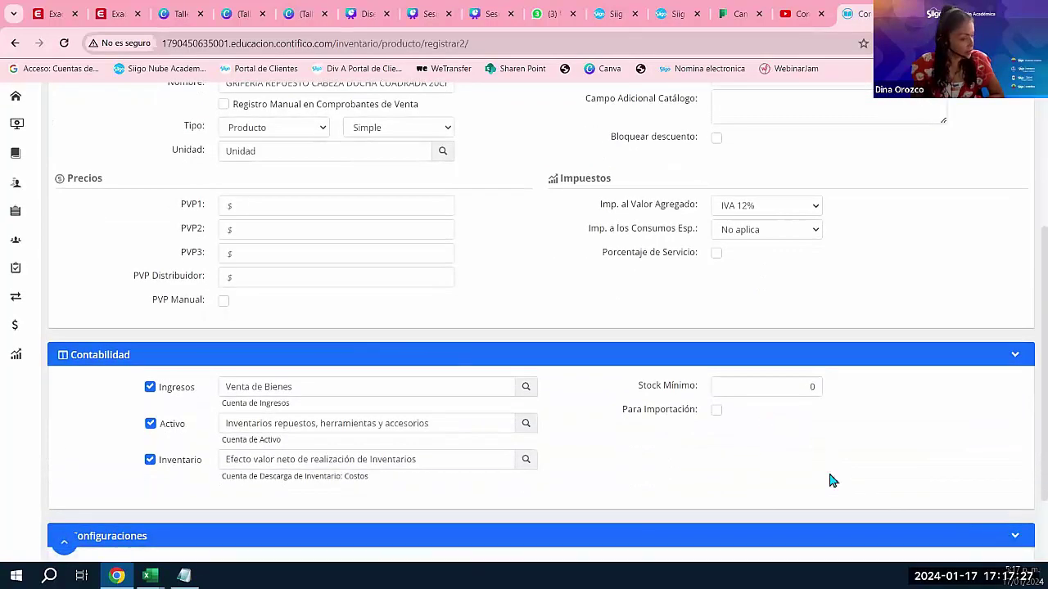
scroll(827, 473, down, 2)
scroll(818, 459, up, 5)
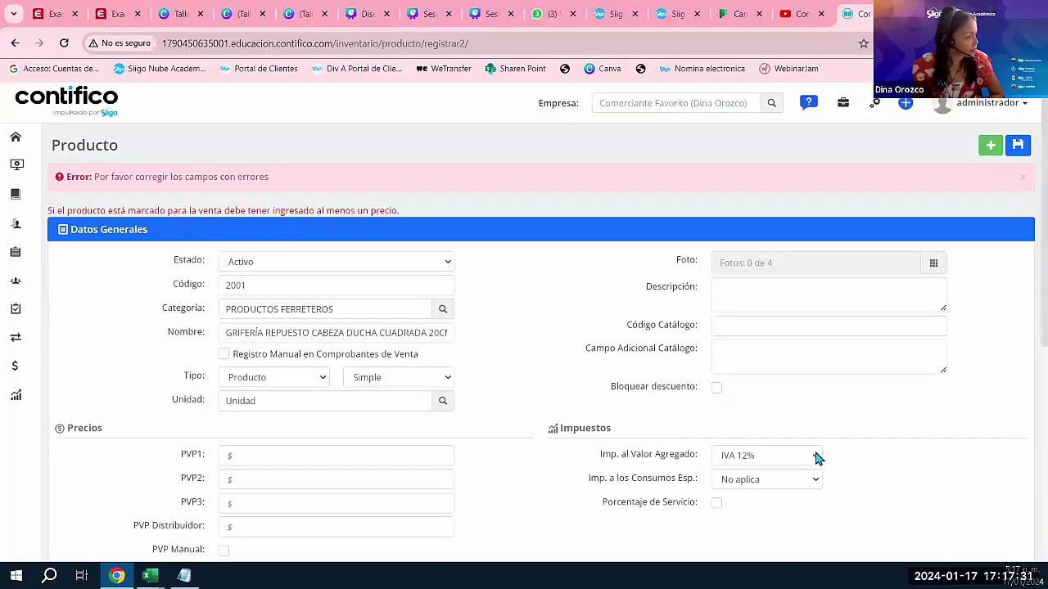
scroll(786, 431, down, 4)
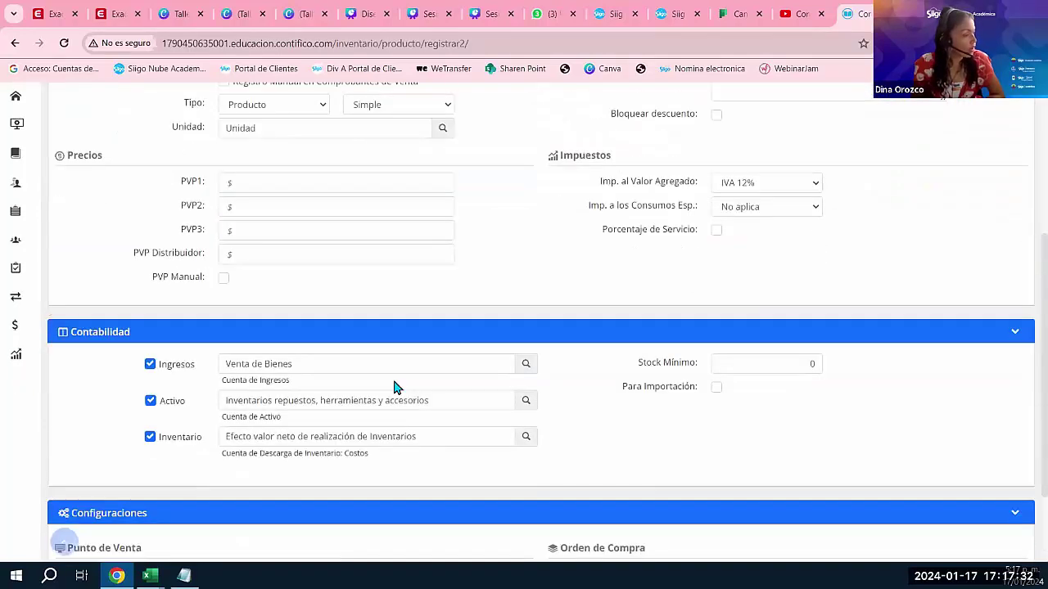
Enable manual PVP pricing for the product and save it.
click(224, 280)
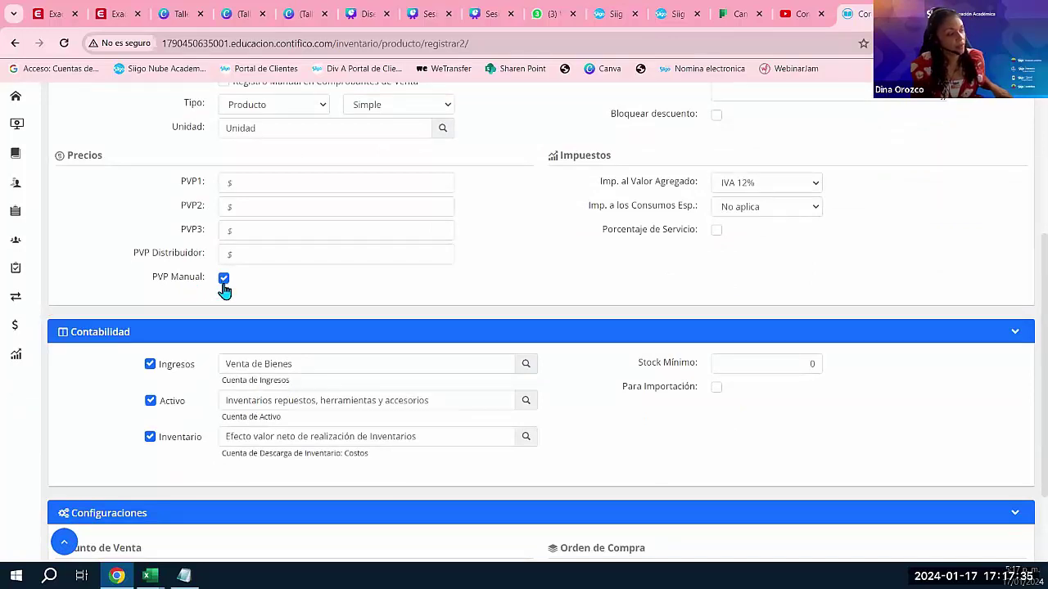
scroll(844, 340, up, 1)
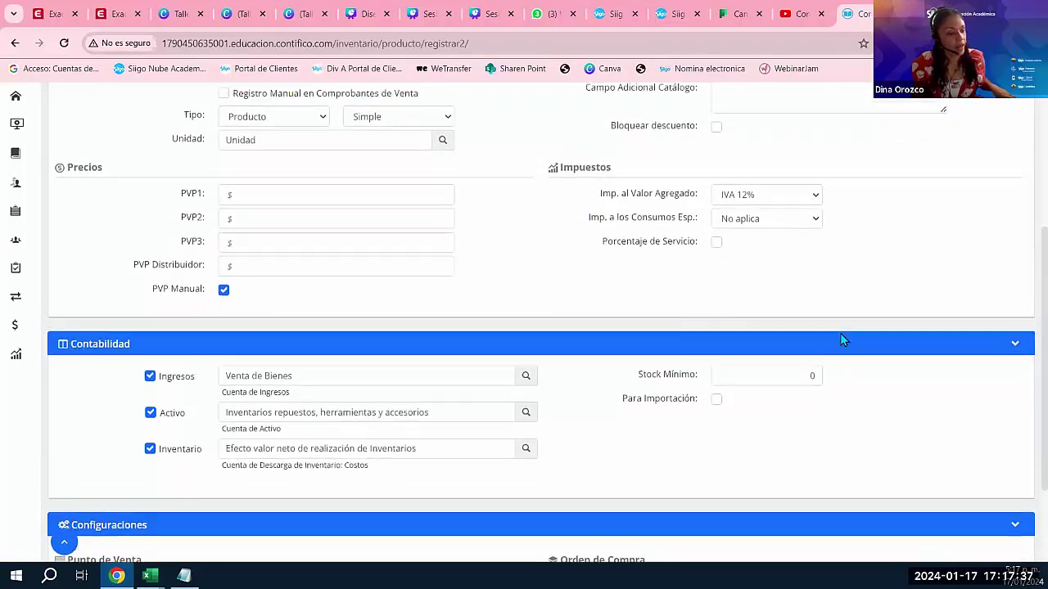
scroll(843, 340, up, 4)
click(1018, 145)
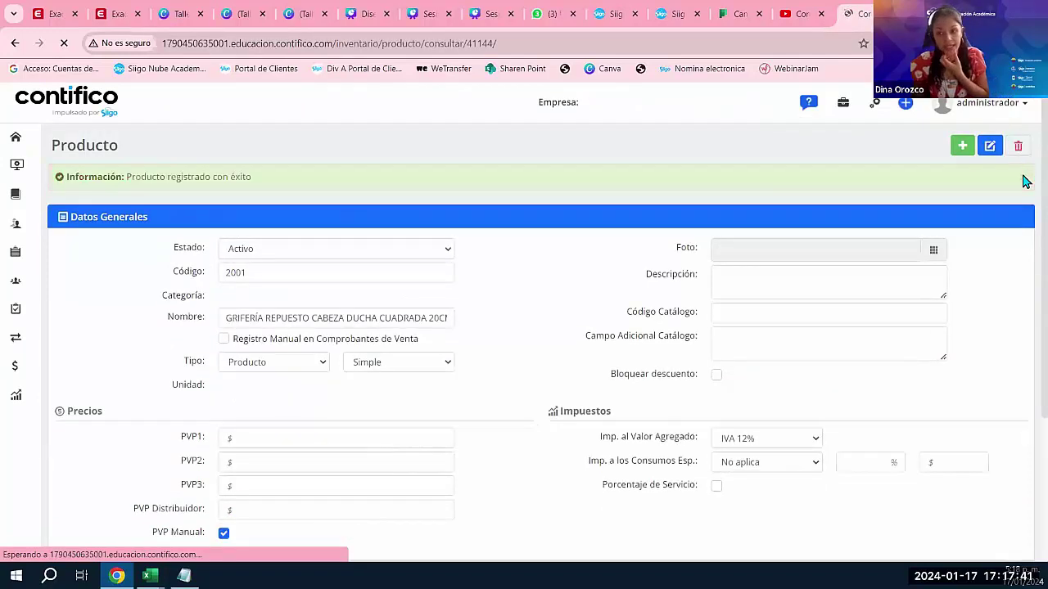
scroll(604, 264, down, 2)
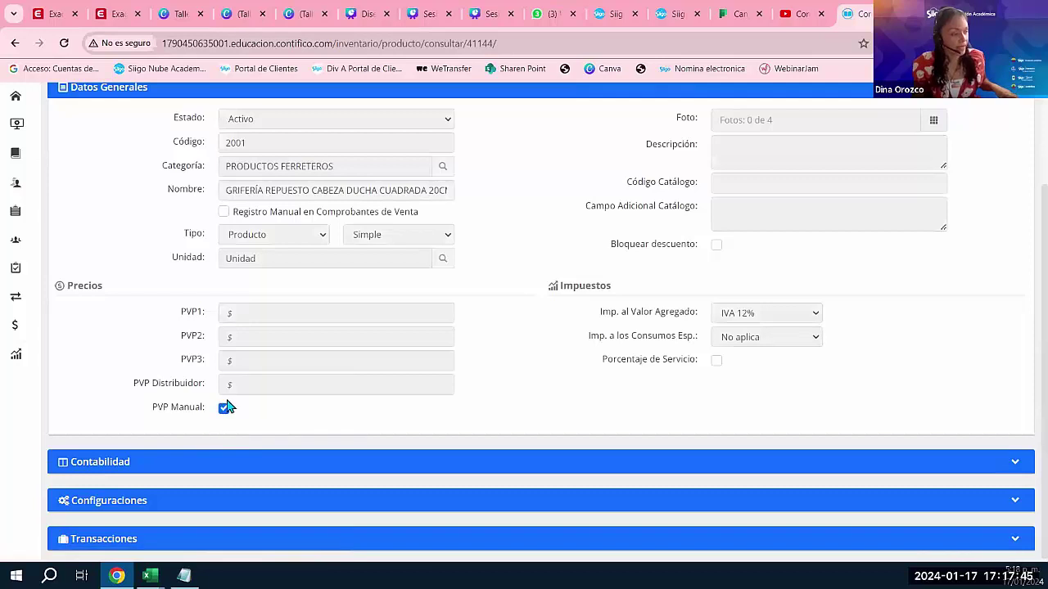
scroll(305, 382, up, 3)
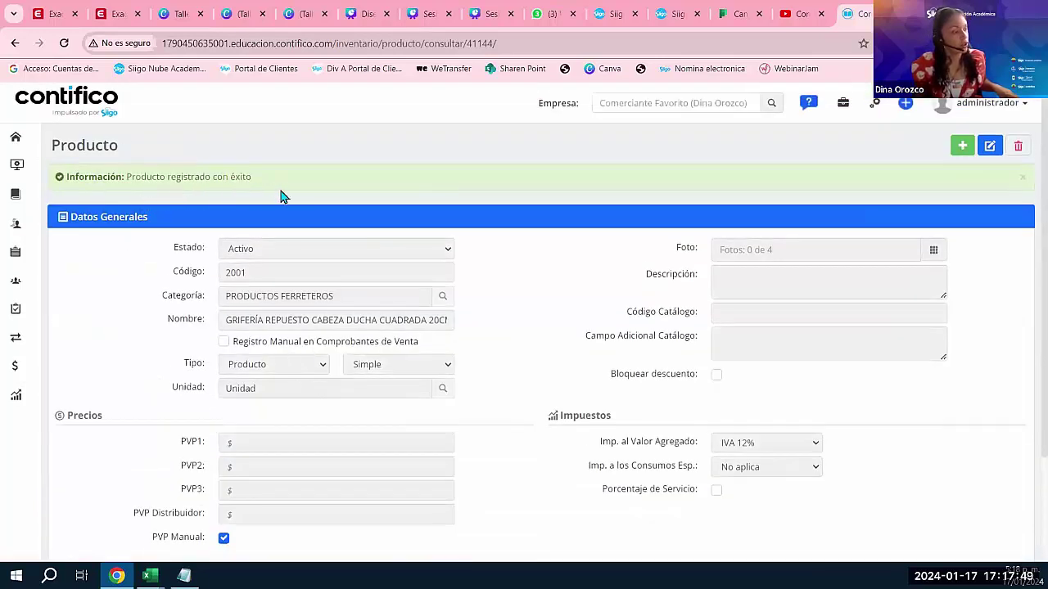
scroll(533, 382, down, 2)
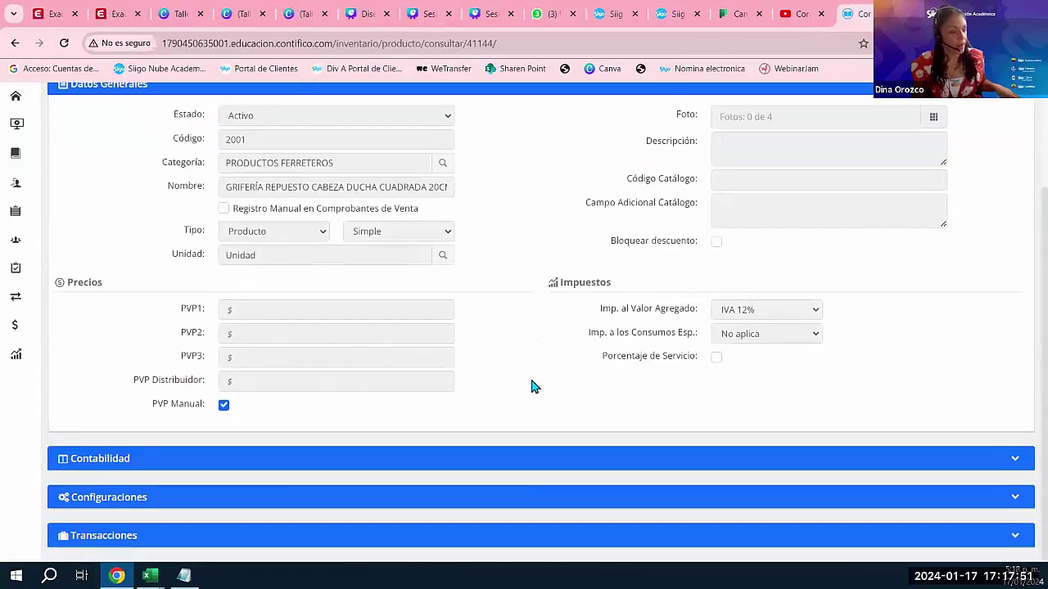
scroll(534, 382, up, 2)
scroll(534, 382, down, 2)
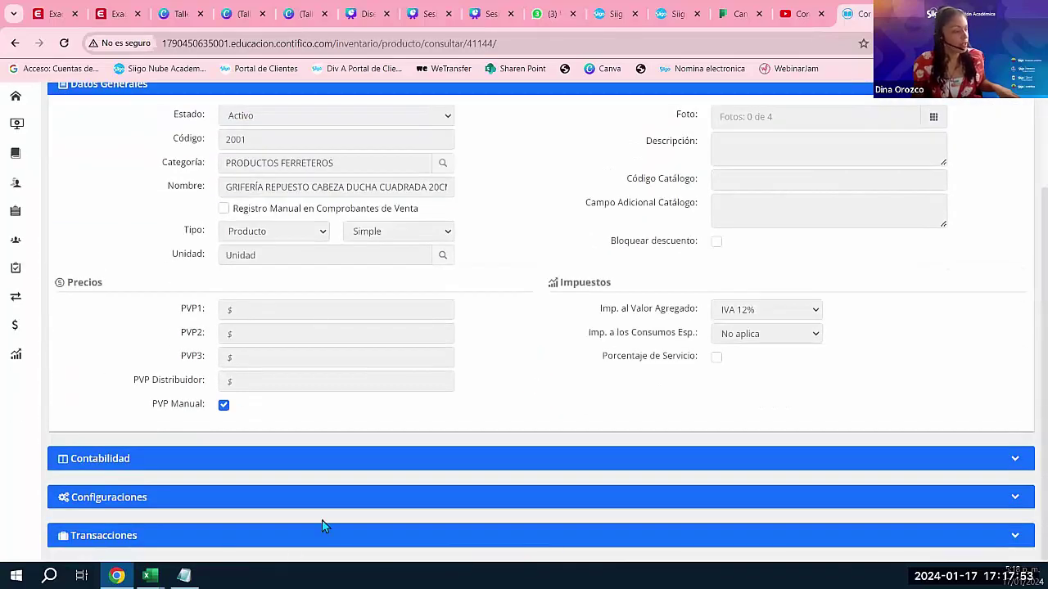
Examine the saved product's configuration options and its transactions section with the stock details.
click(1014, 503)
scroll(905, 483, down, 2)
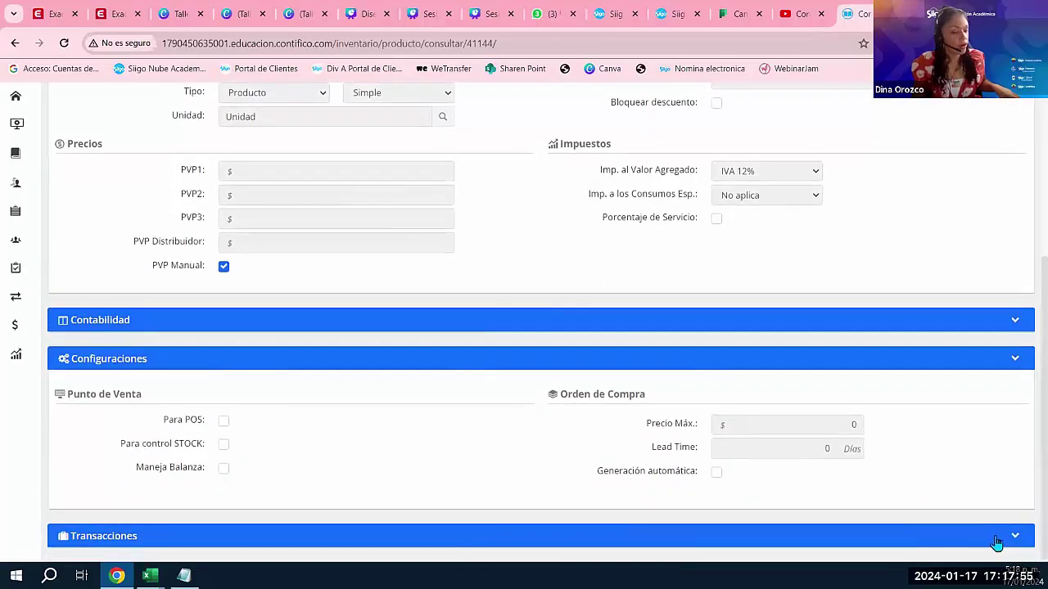
scroll(326, 473, down, 1)
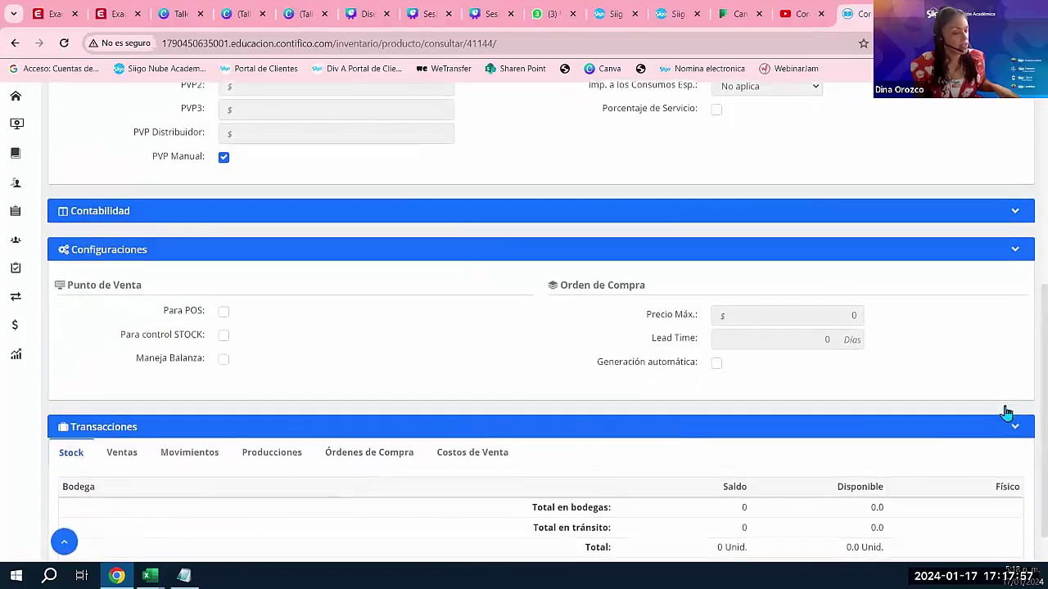
scroll(932, 414, down, 1)
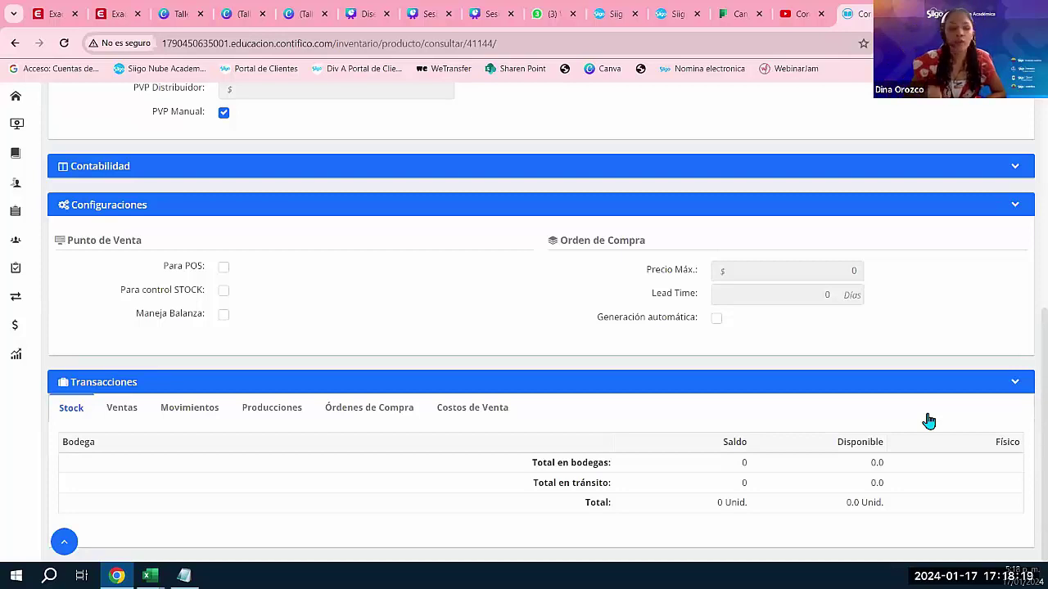
scroll(929, 421, up, 5)
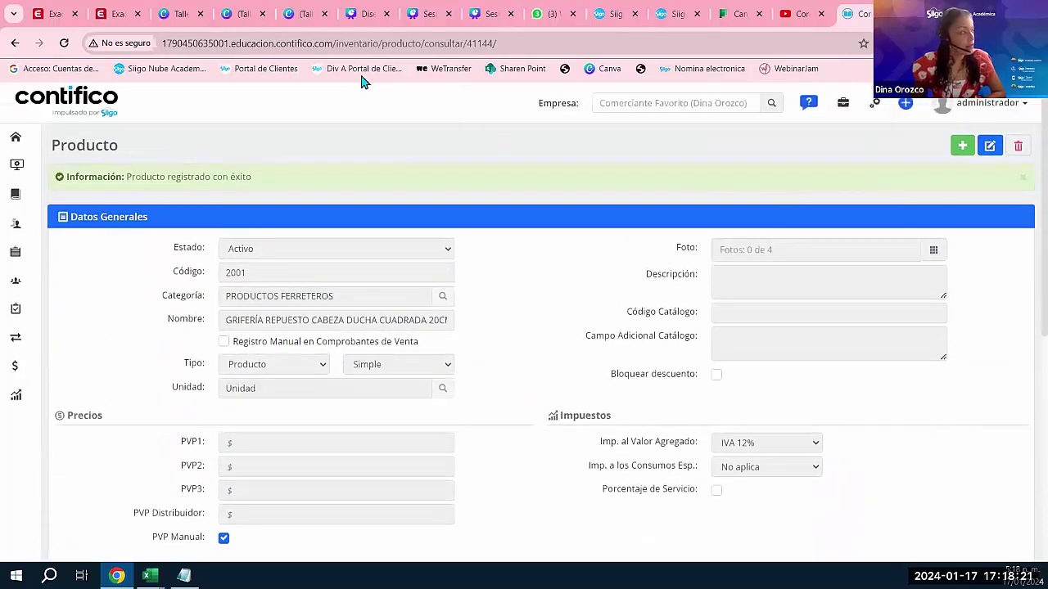
Switch to Canva, close the duplicate workshop document and review the session topics in the untitled presentation.
click(176, 15)
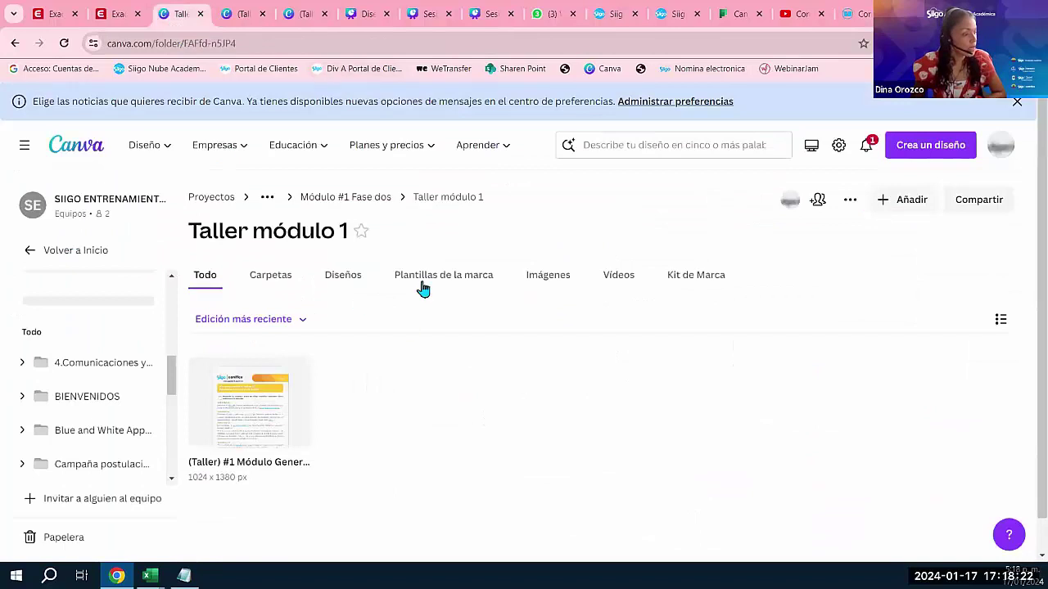
click(231, 15)
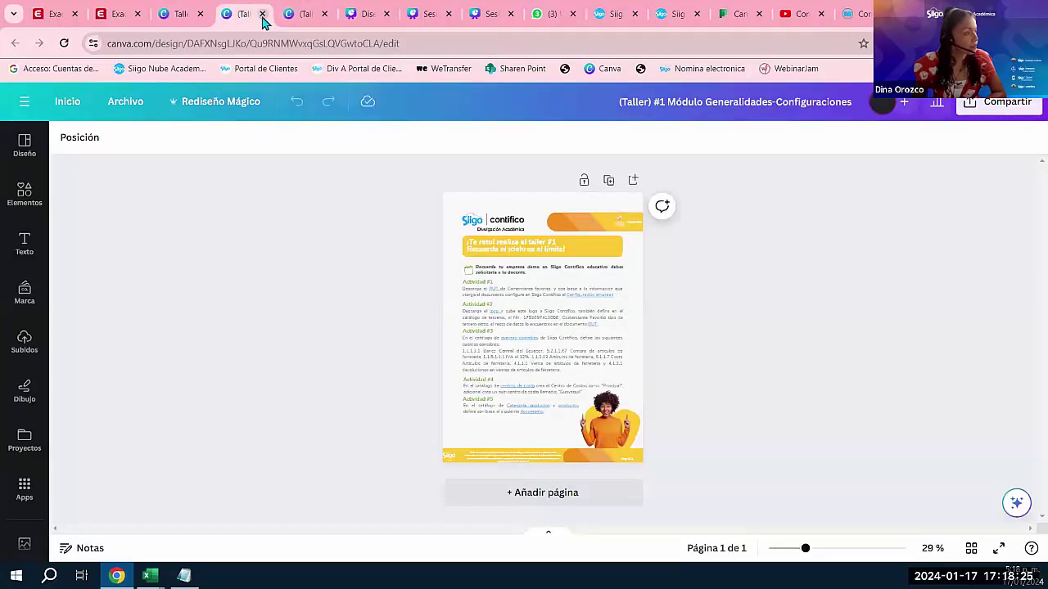
click(262, 15)
click(297, 23)
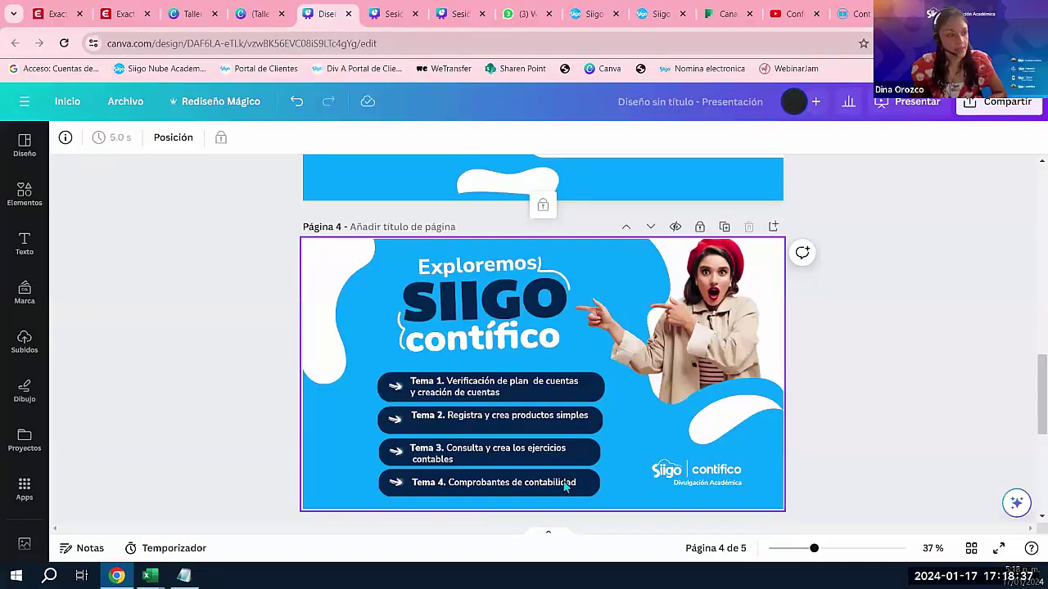
Switch back to Contífico and open the list of accounting periods (Ejercicios Contables).
click(851, 13)
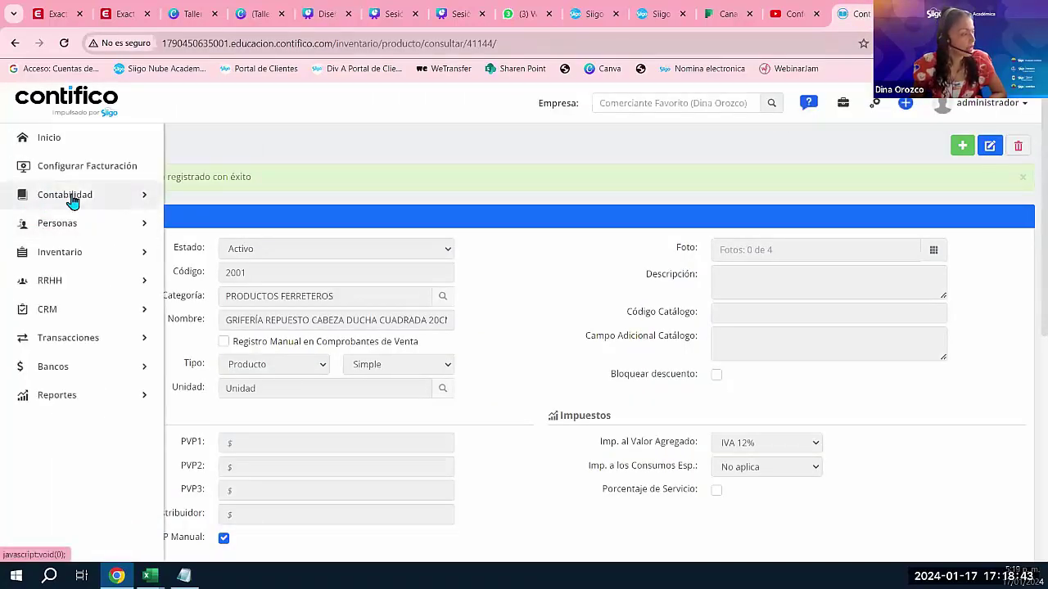
click(72, 200)
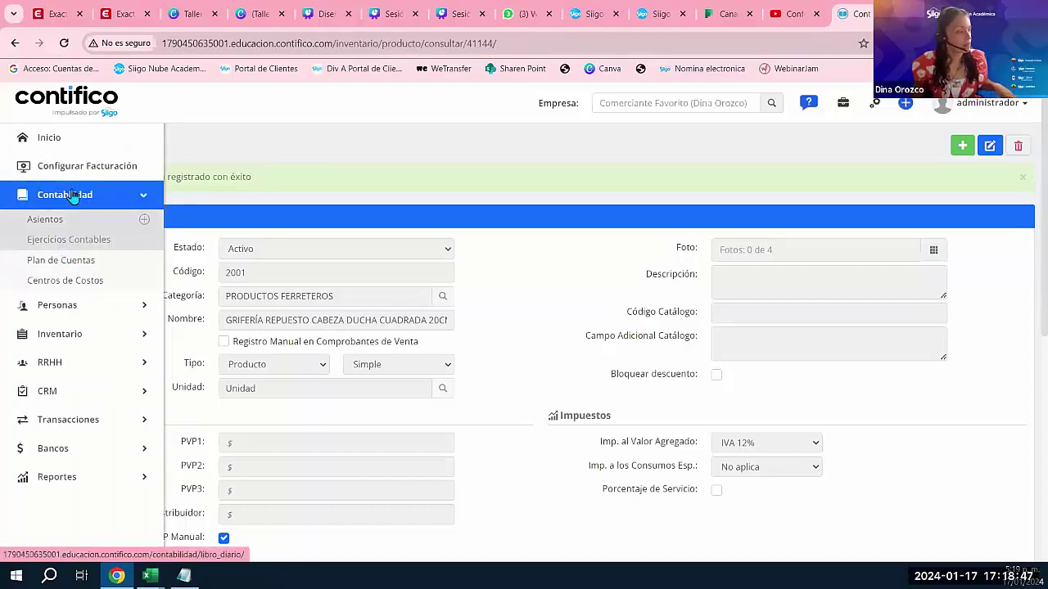
click(70, 241)
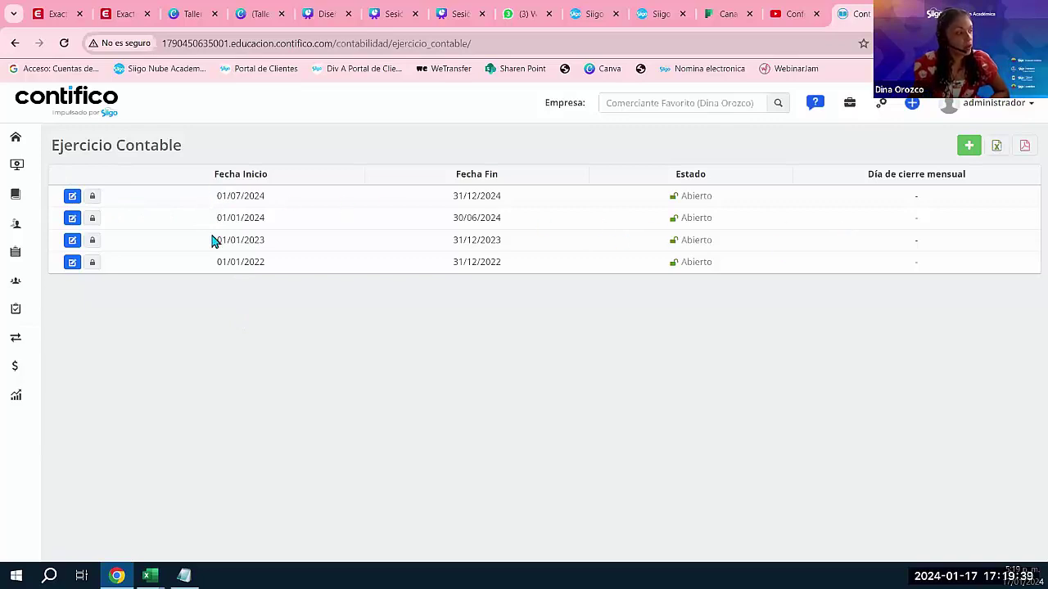
Try to add an accounting period with start date 01/012024 and end date 31/12/2024, without monthly closing.
click(968, 145)
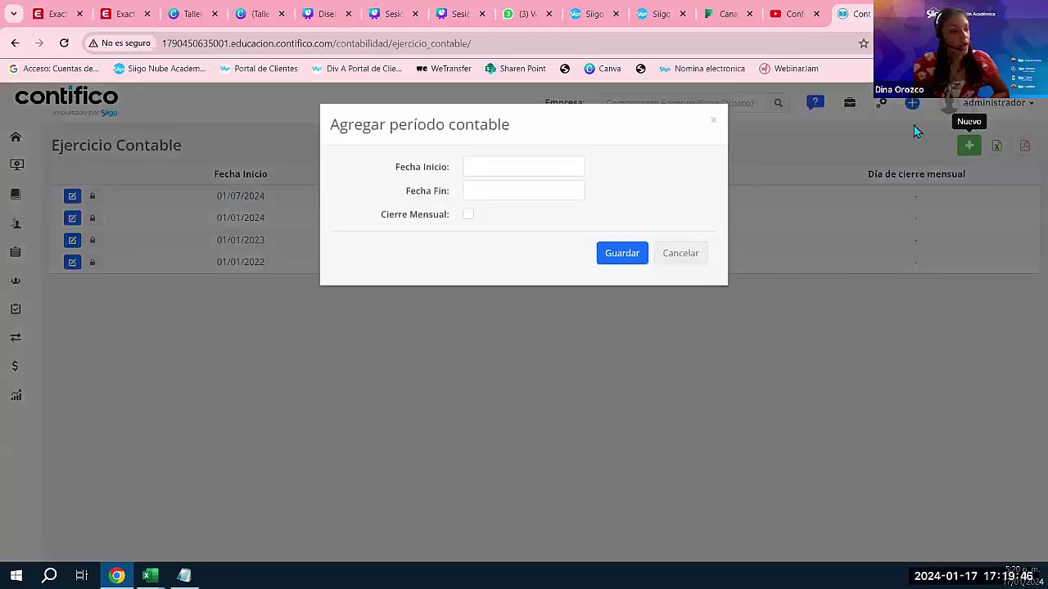
click(505, 162)
text(0)
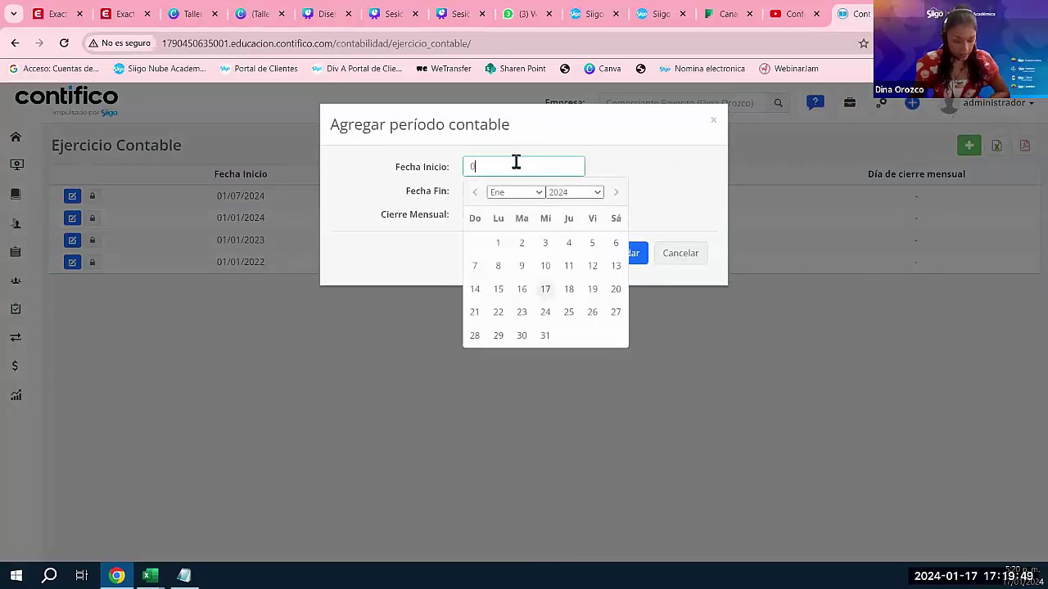
text(1/01)
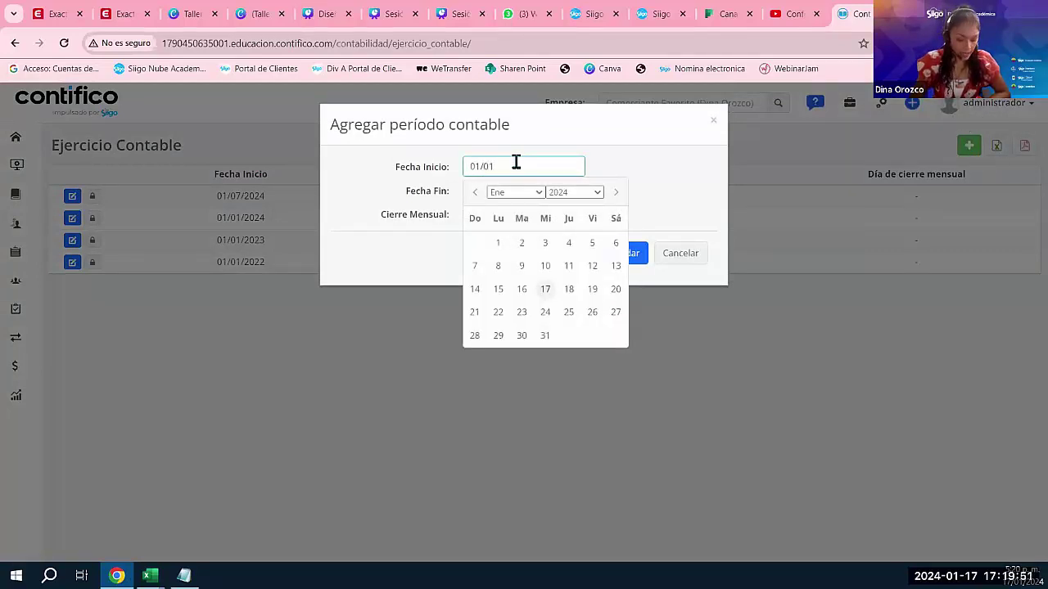
text(2024)
click(700, 156)
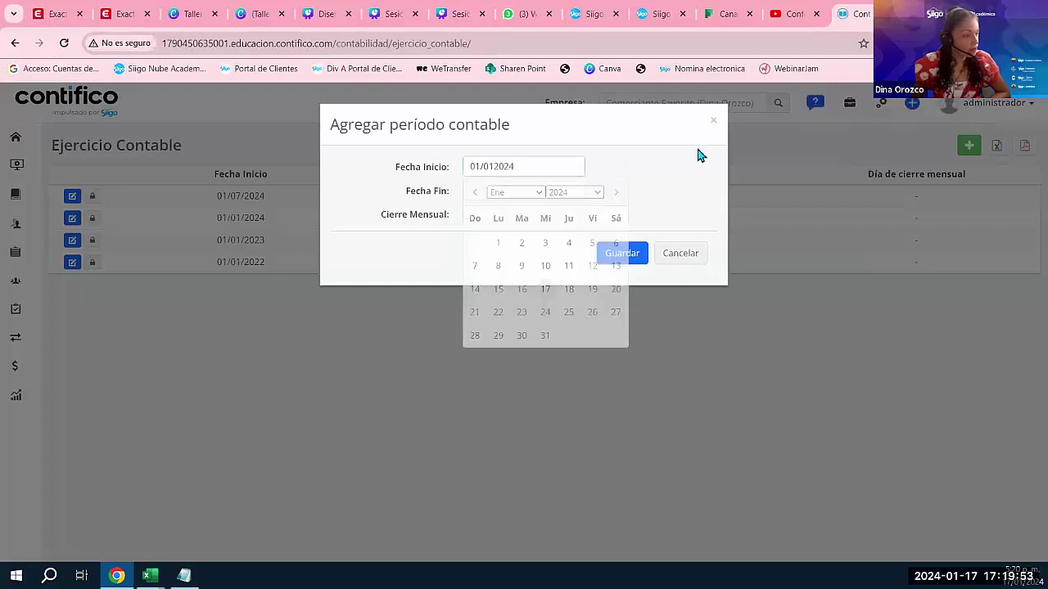
click(522, 191)
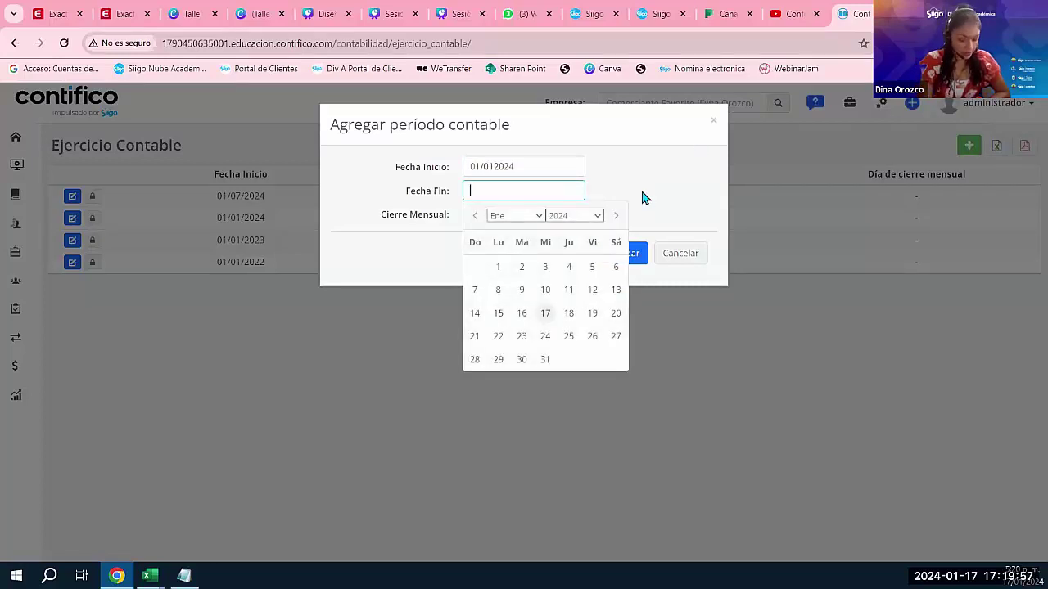
text(31/)
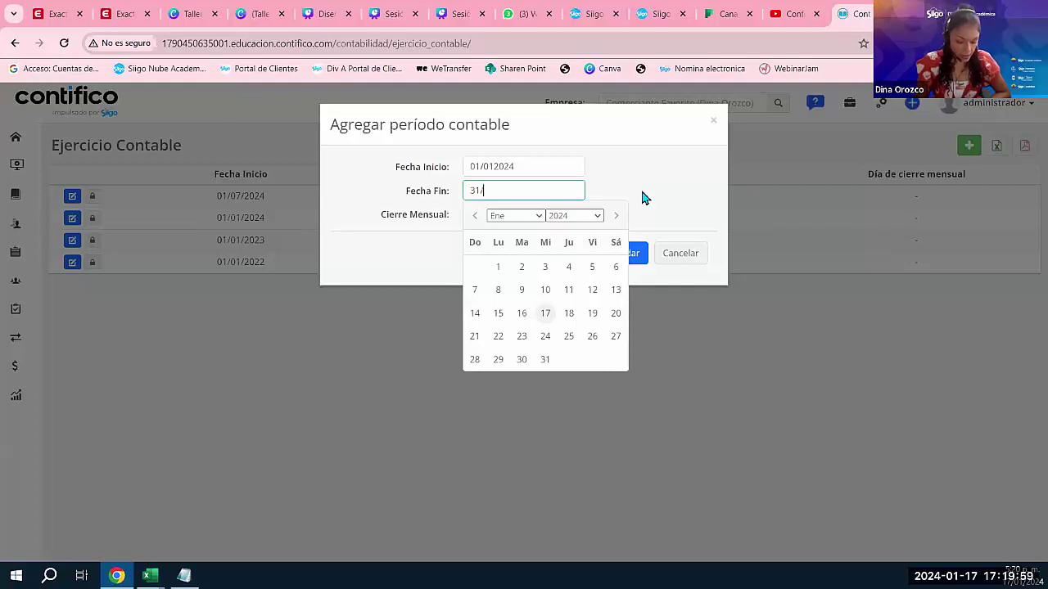
text(12/2024)
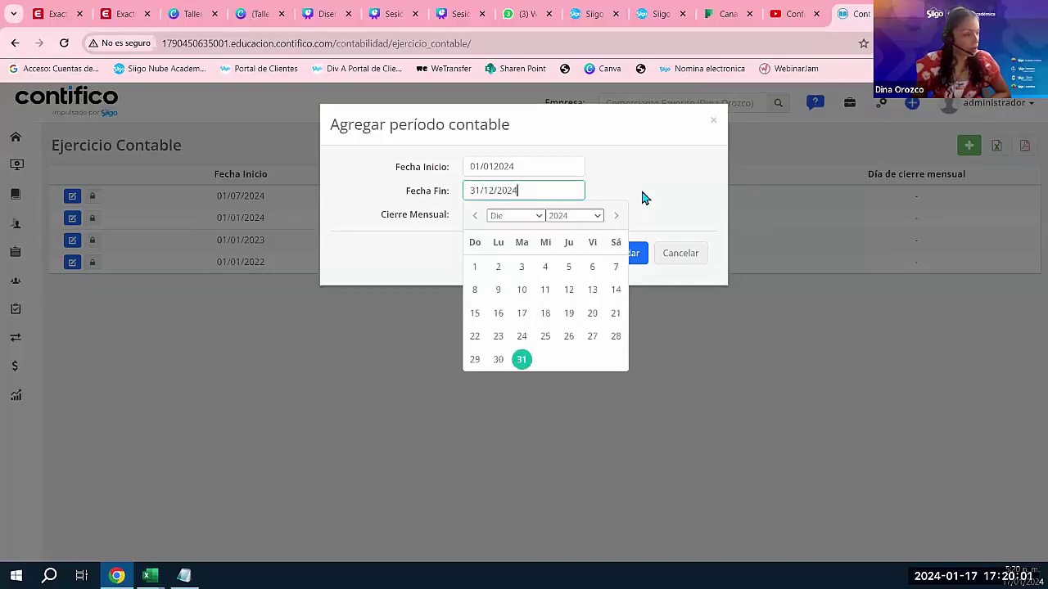
click(673, 186)
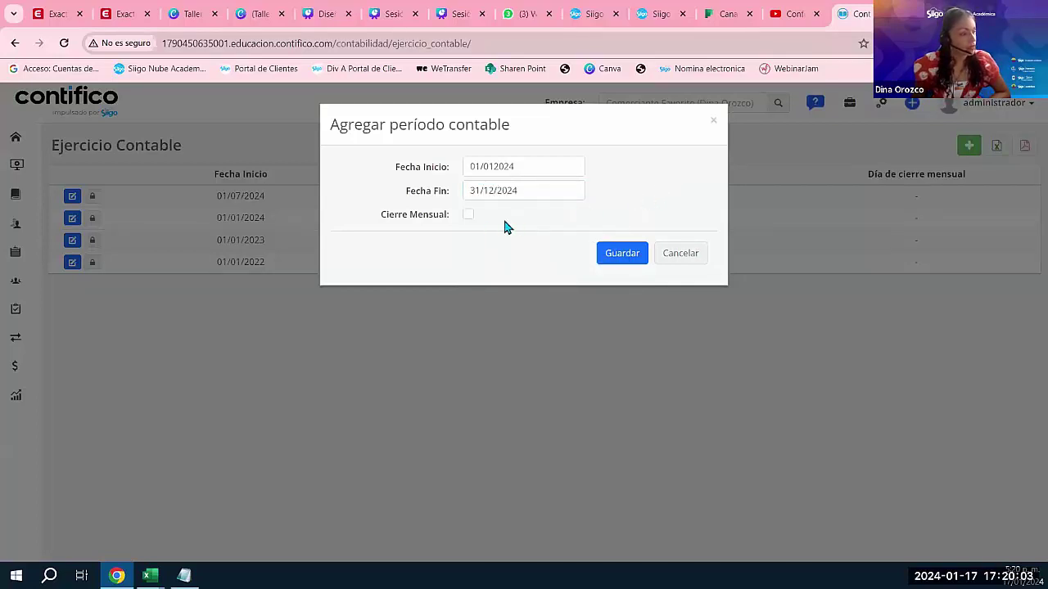
click(620, 258)
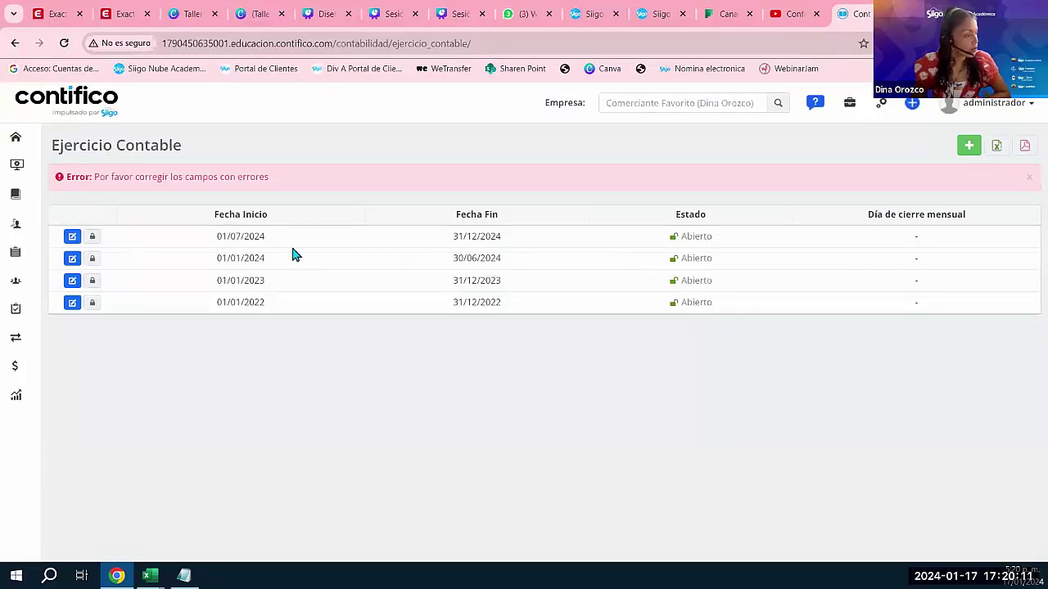
Inspect the two existing 2024 accounting periods without changing them, and compare their start and end dates.
click(73, 261)
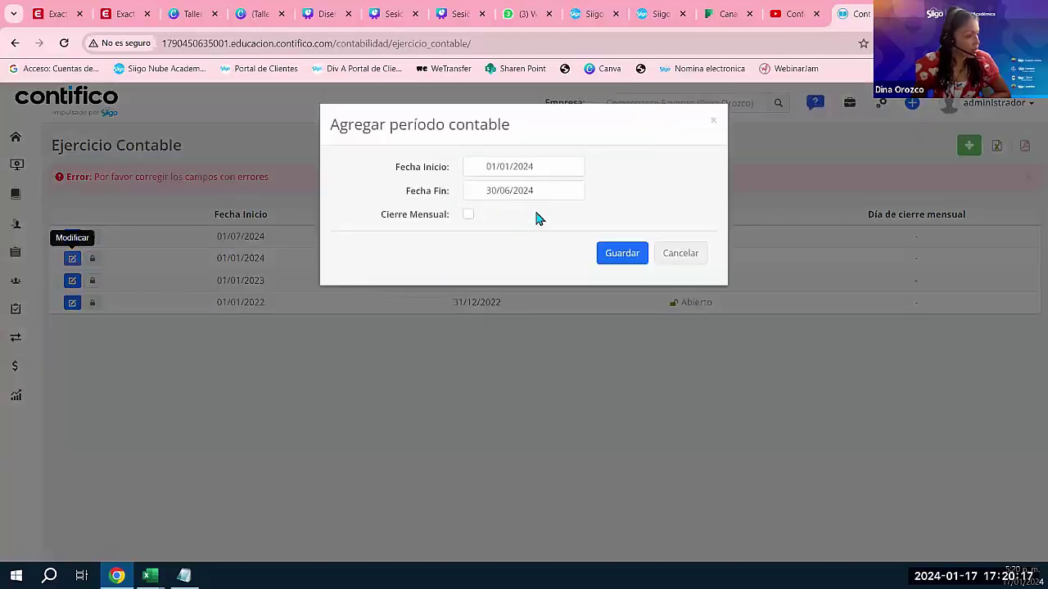
click(676, 263)
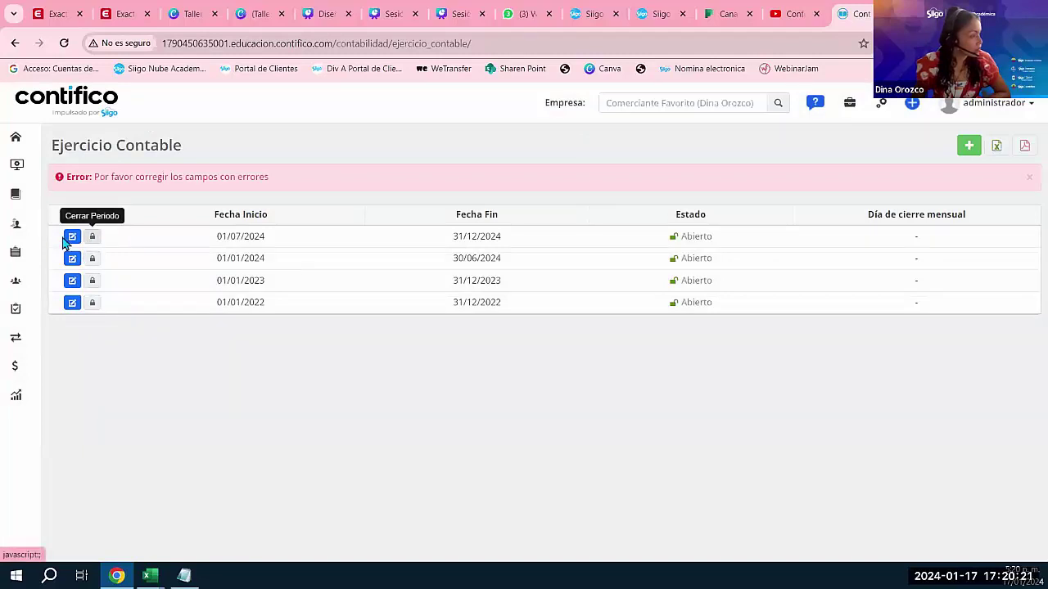
click(72, 237)
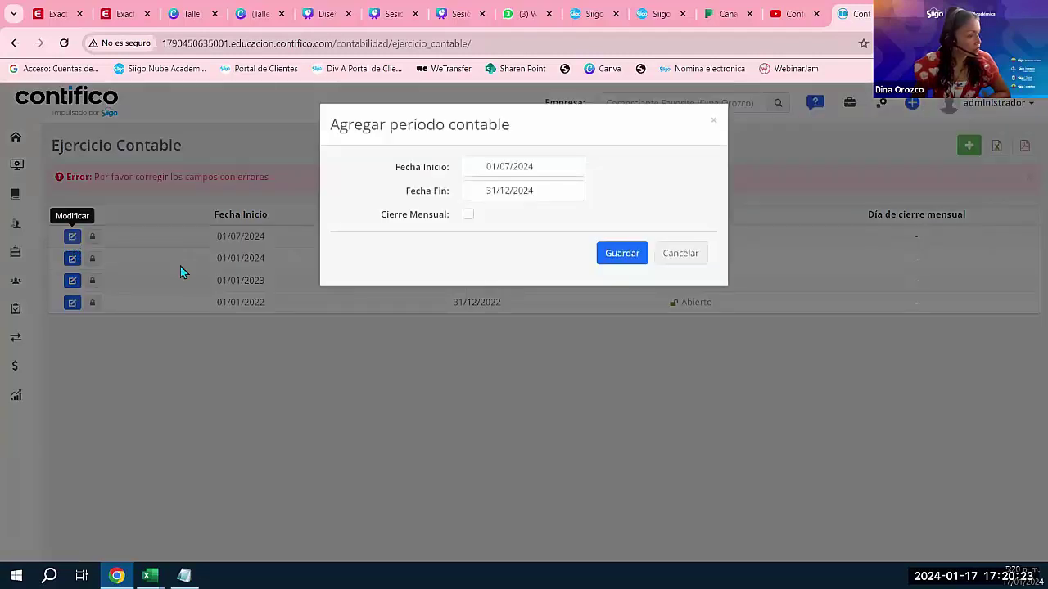
click(677, 260)
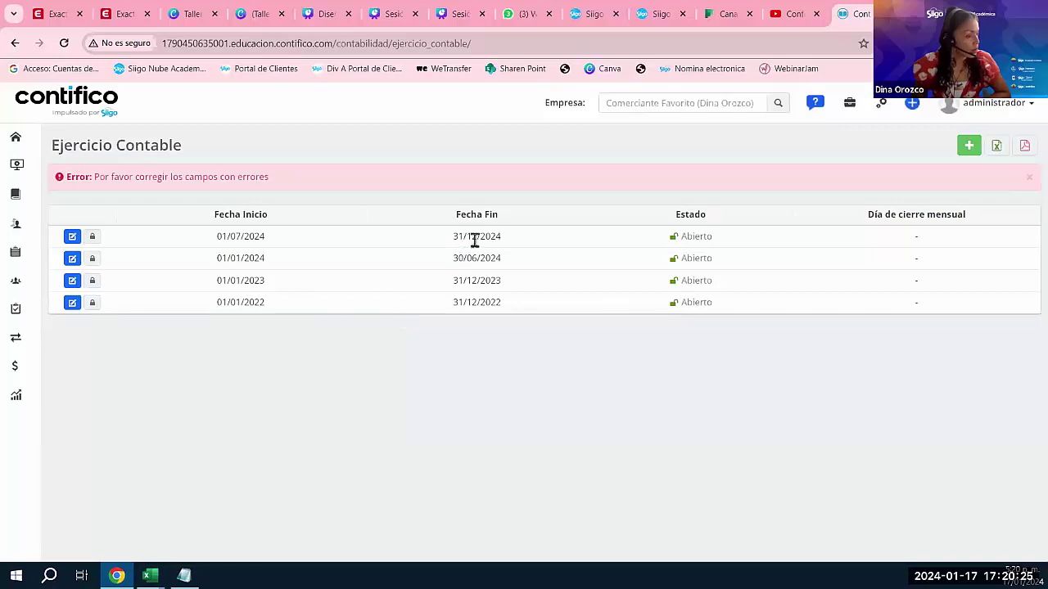
drag(211, 261, 262, 264)
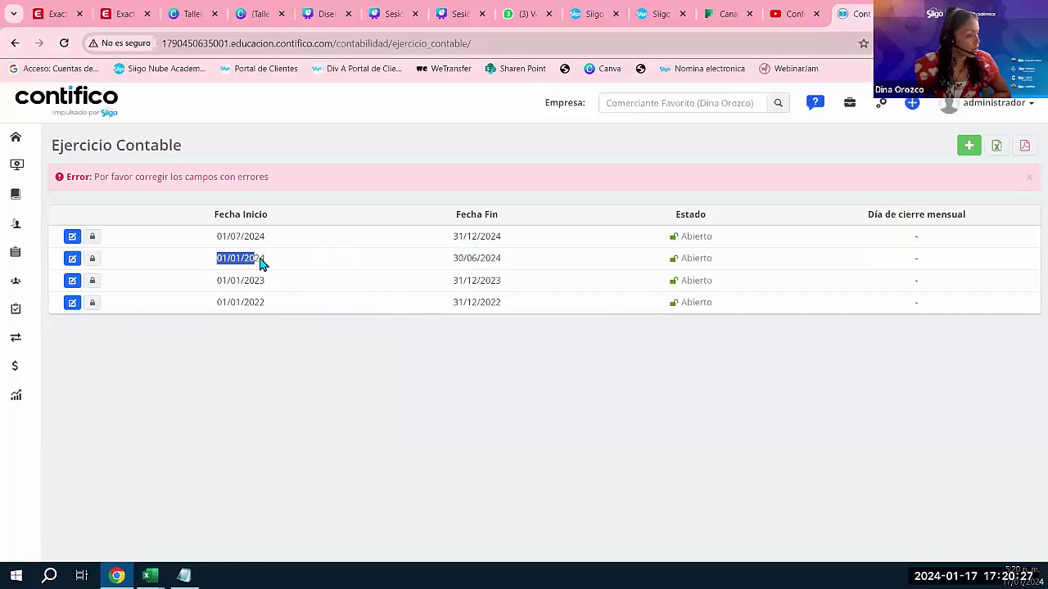
drag(449, 260, 529, 262)
drag(213, 239, 270, 239)
drag(462, 238, 532, 257)
click(562, 269)
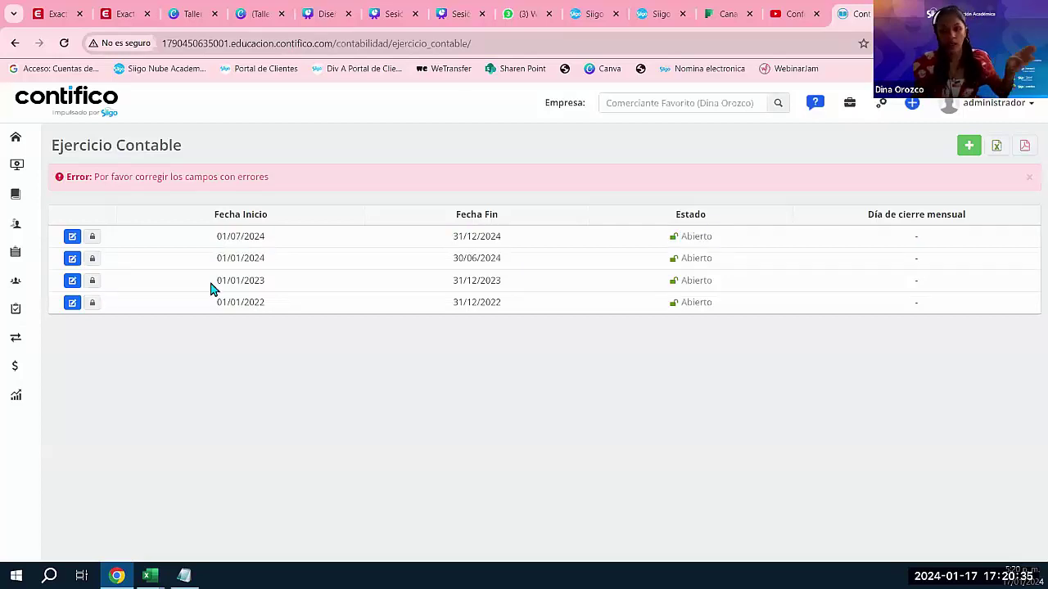
Open the journal (Libro Diario) and start registering a new accounting entry.
mouse_move(30, 169)
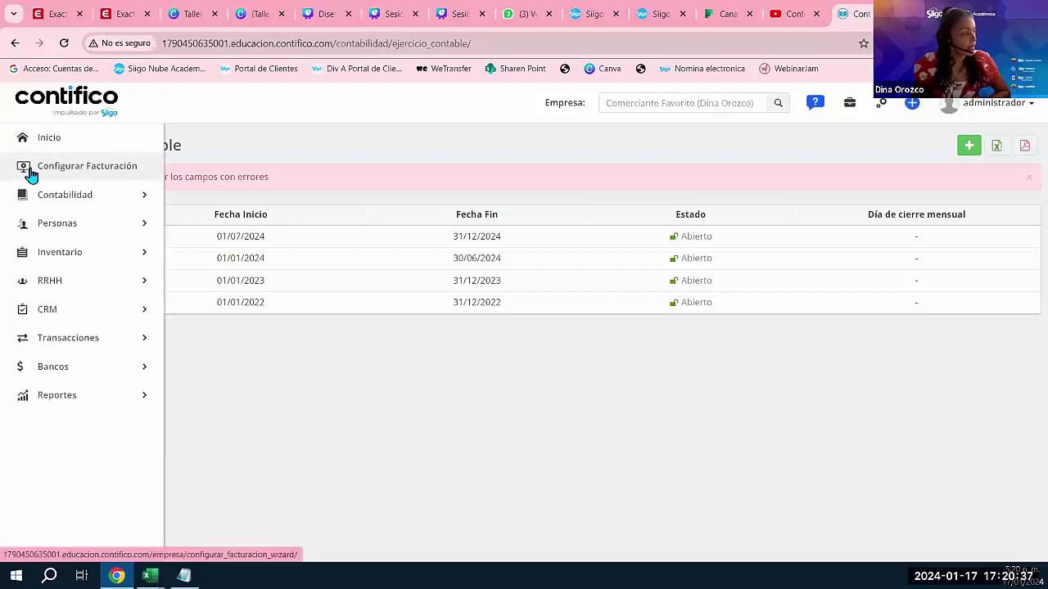
click(92, 198)
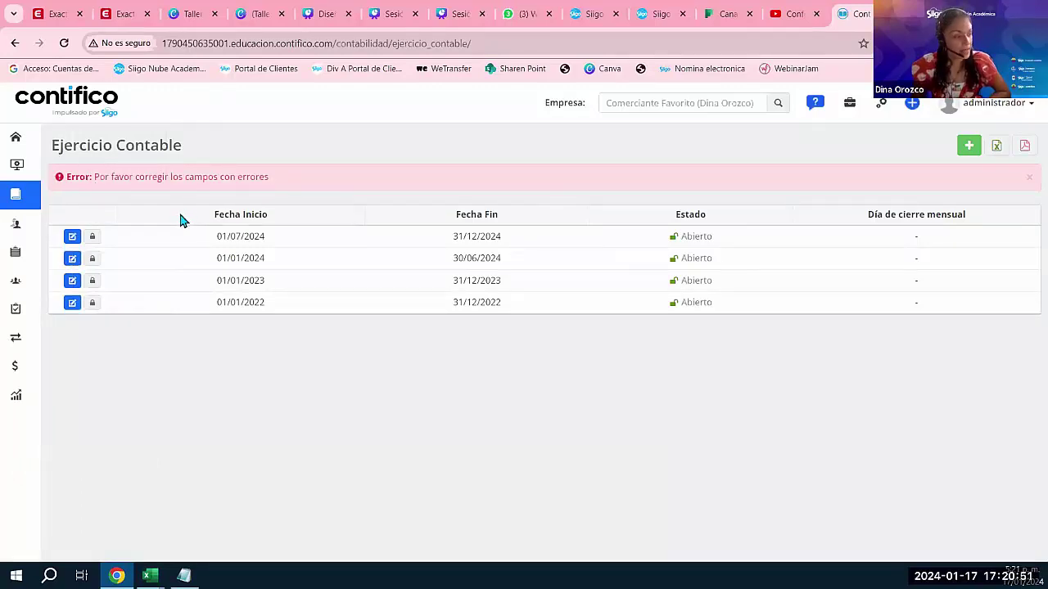
mouse_move(33, 215)
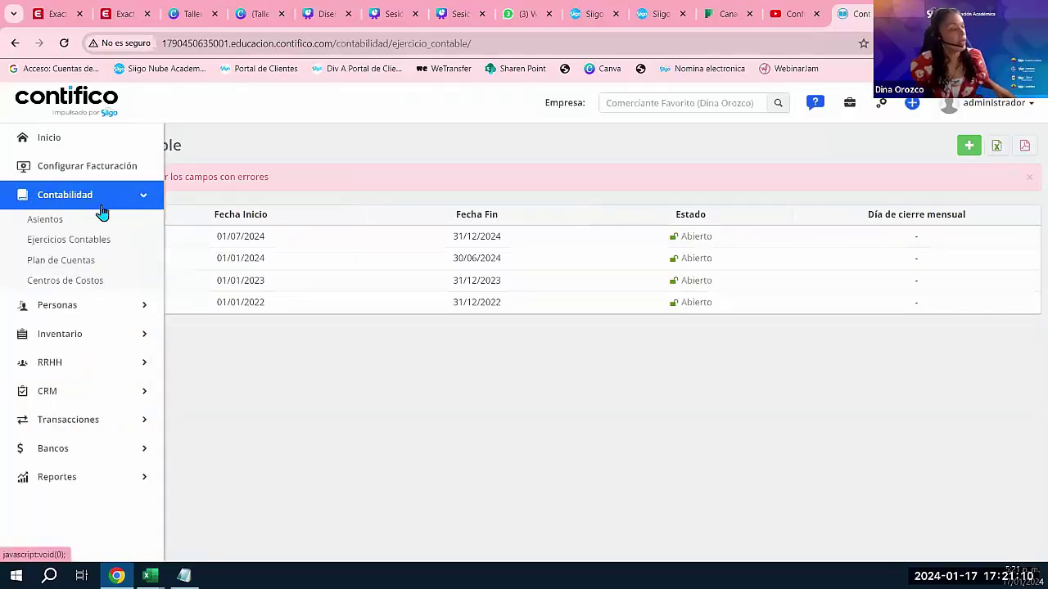
click(42, 220)
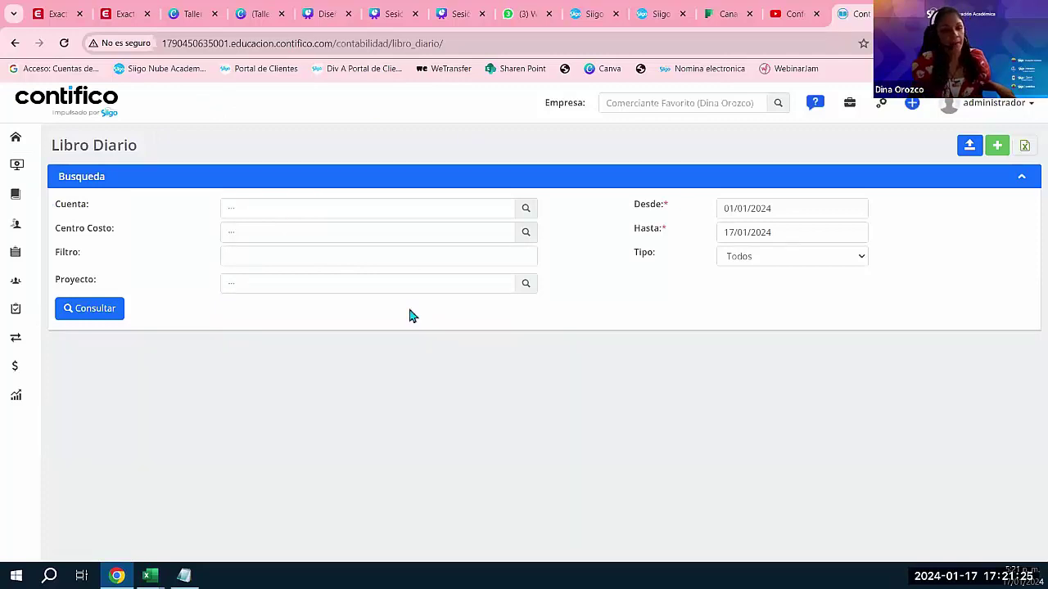
click(998, 147)
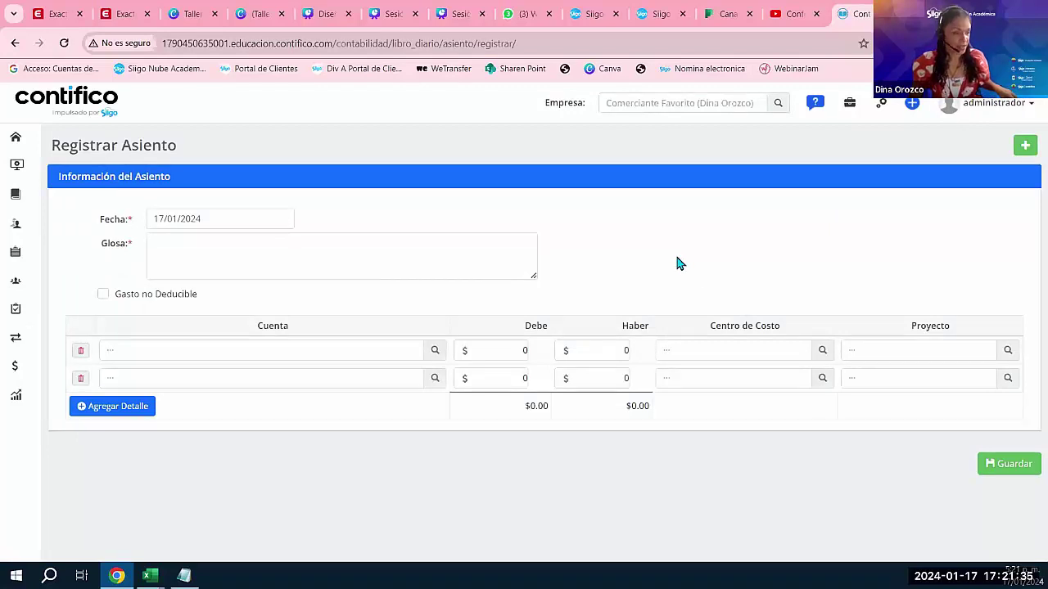
click(678, 263)
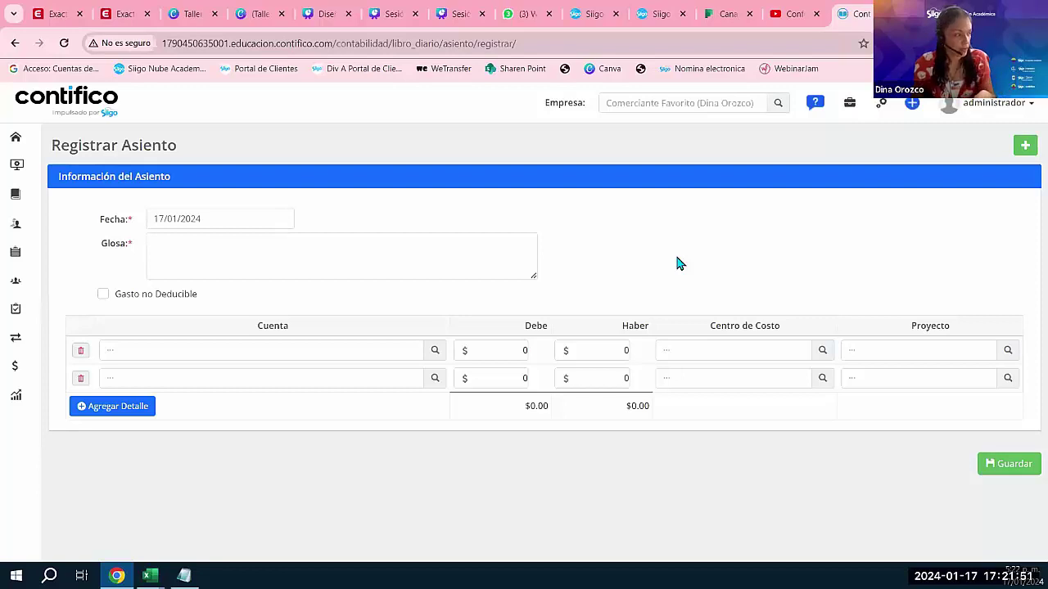
Keep the entry date 17/01/2024 and enter "Asiento de apertura" as the entry's description (Glosa).
click(221, 219)
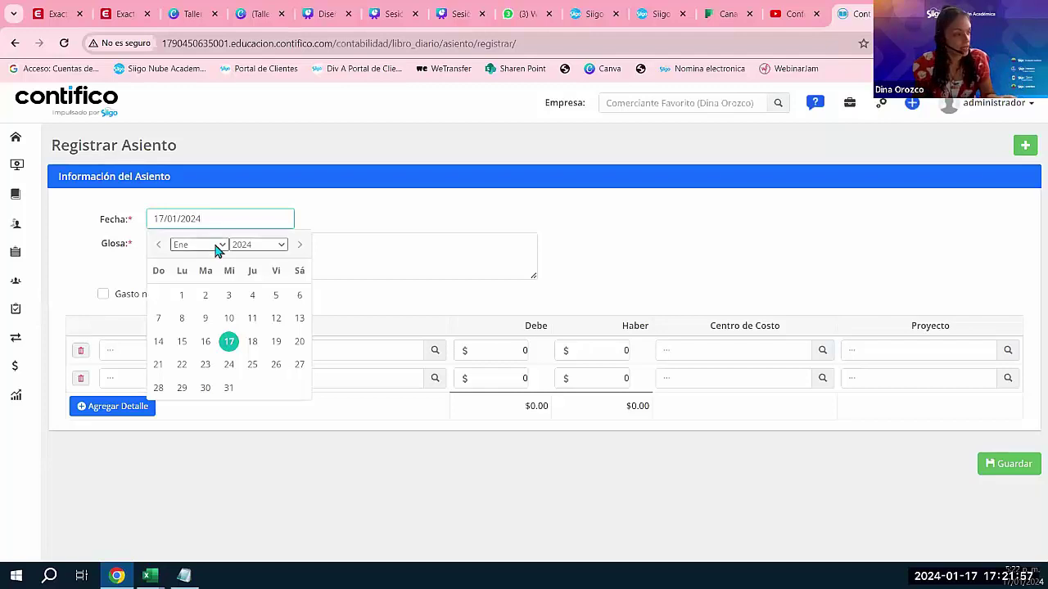
click(352, 245)
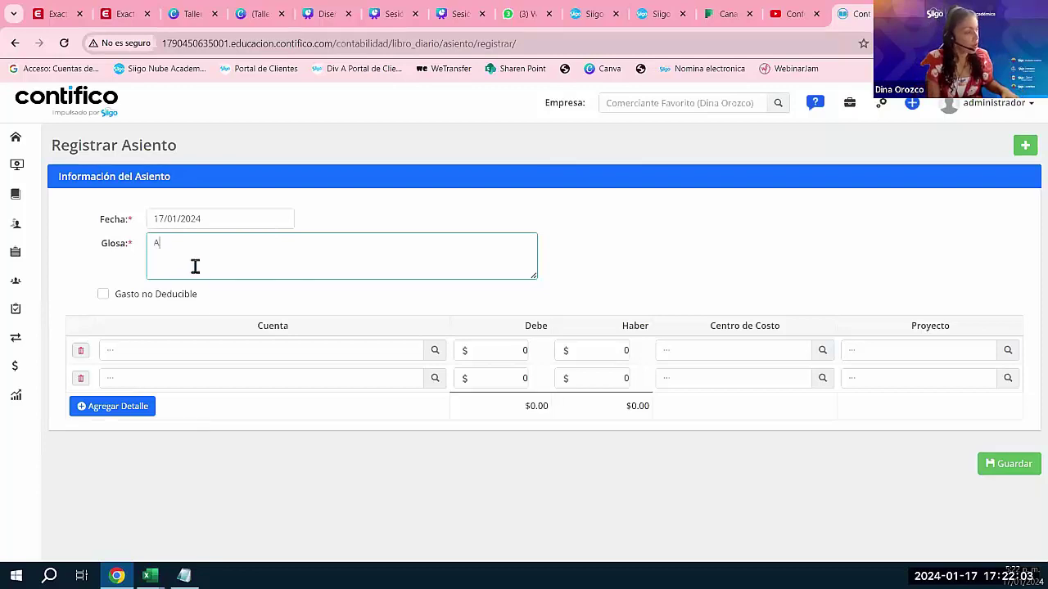
text(to de apertura)
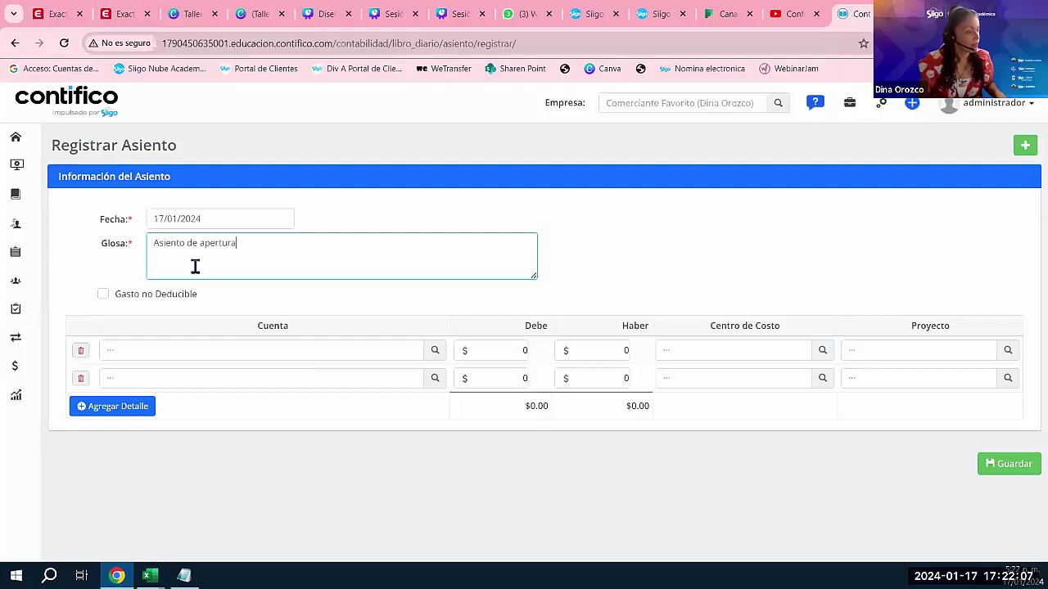
Search the accounts for "patri" and "capita", and assign Capital Social suscrito o pagado (3.1.1.1) to the first entry line.
click(306, 353)
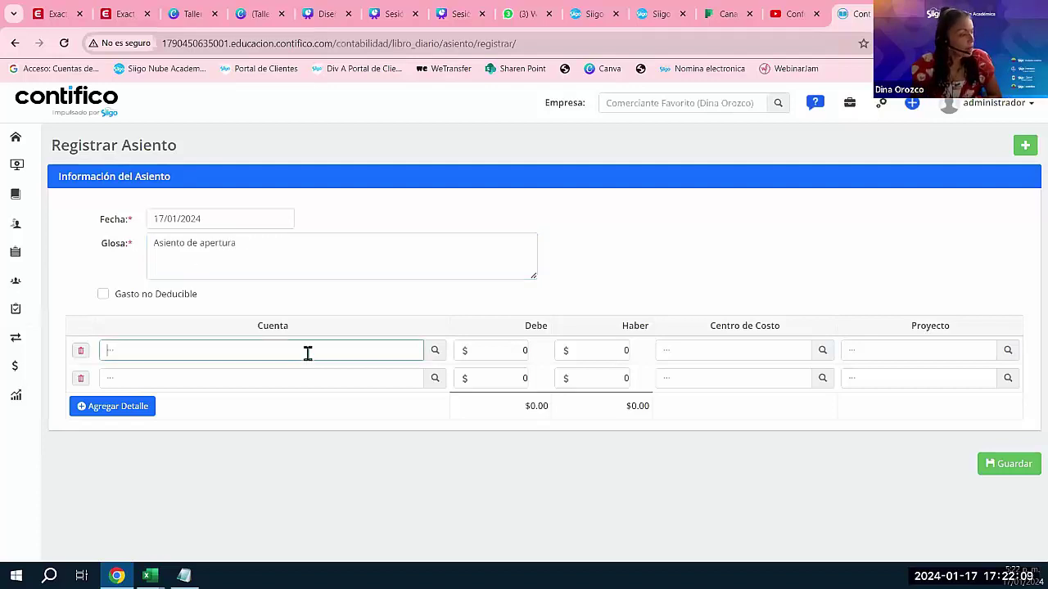
click(434, 352)
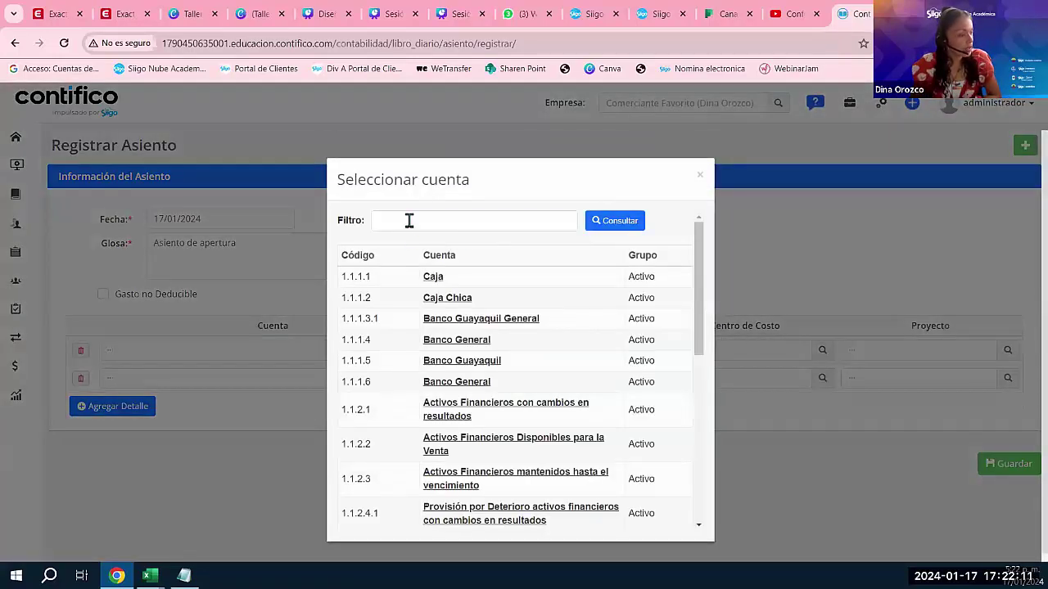
click(409, 221)
text(pat)
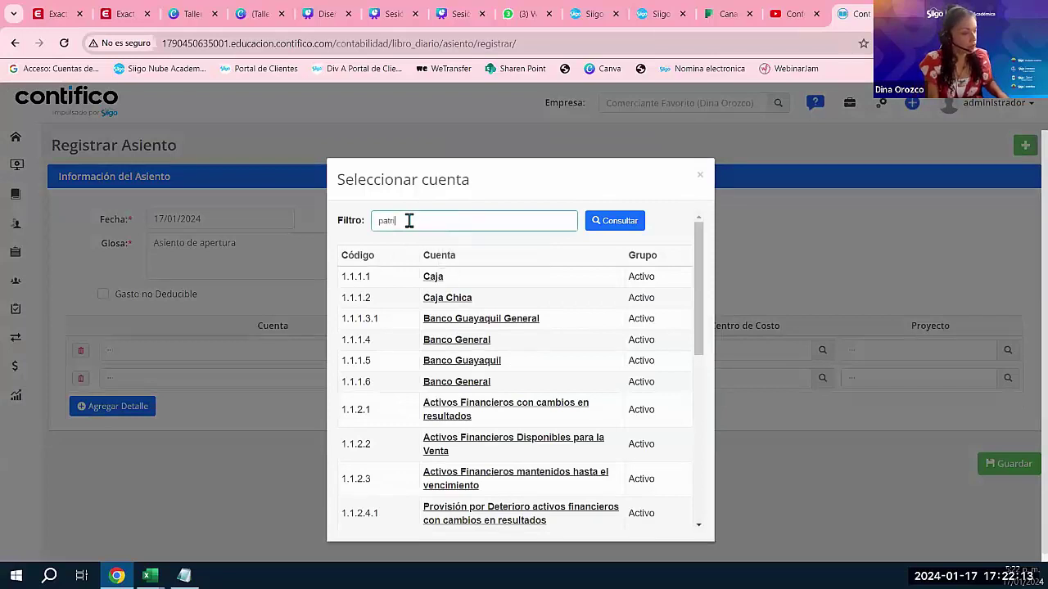
text(ri)
click(619, 220)
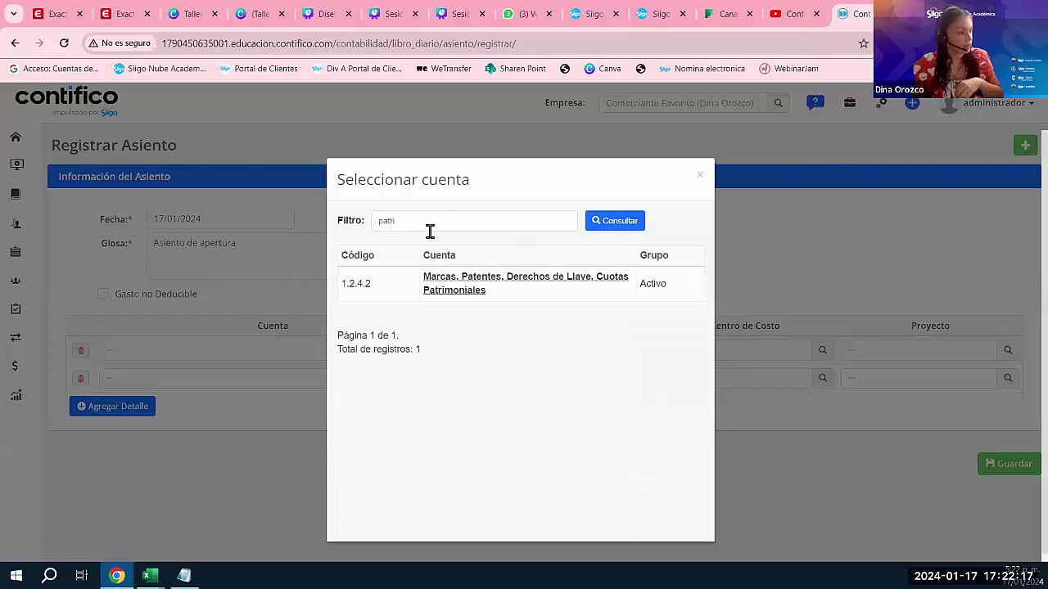
drag(401, 221, 343, 235)
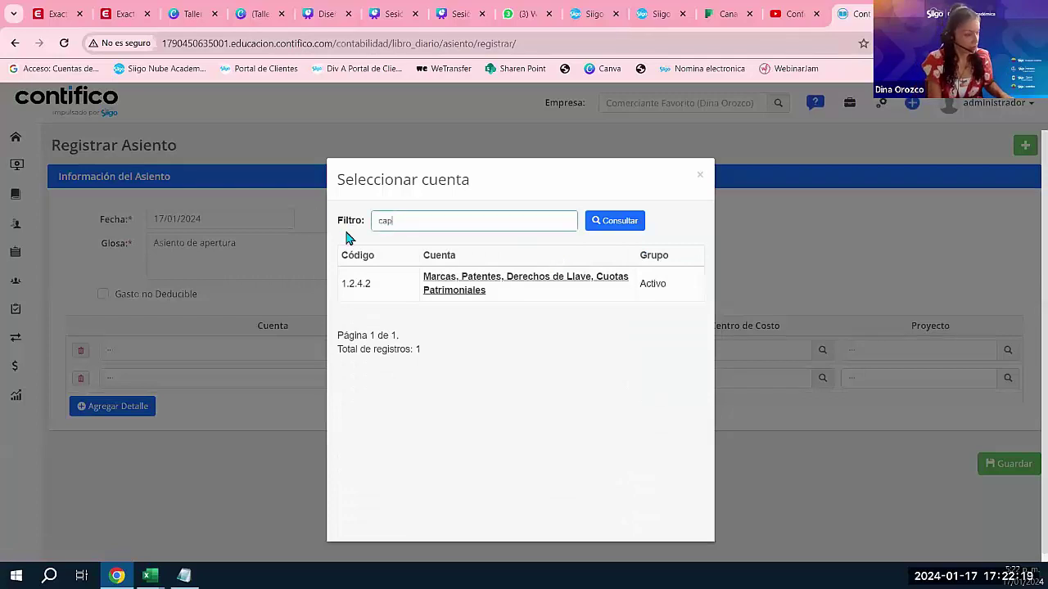
text(capita)
click(614, 221)
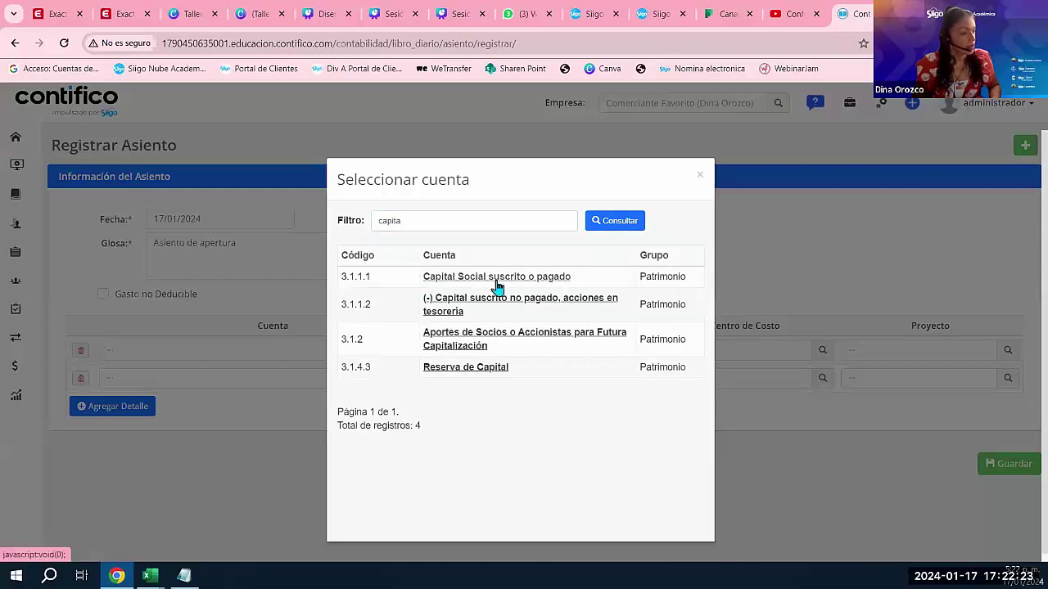
click(496, 279)
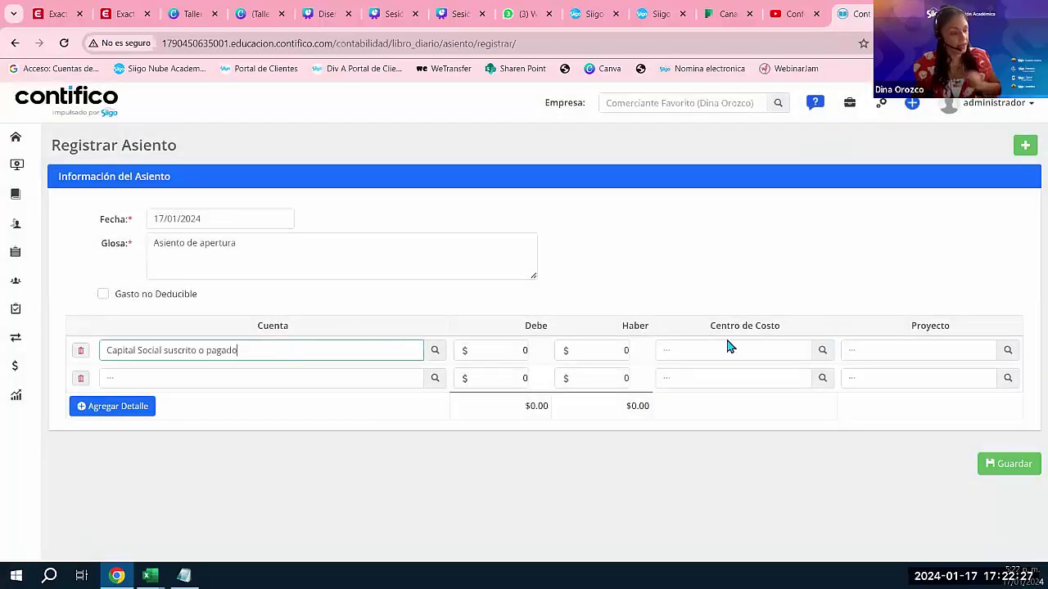
Set the credit (Haber) amount of the Capital Social suscrito o pagado line to 5000.
click(587, 350)
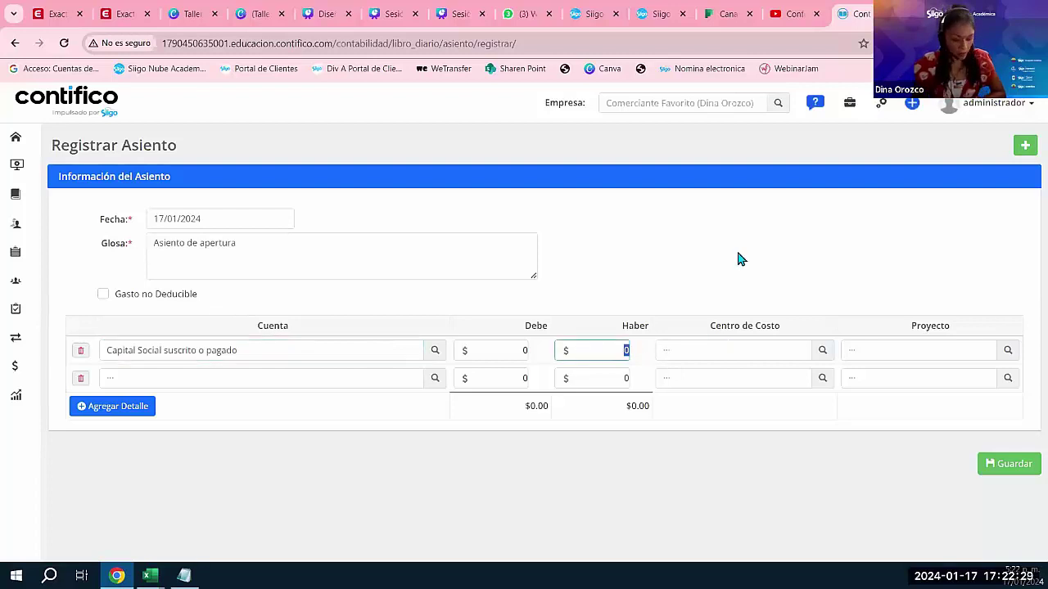
text(5)
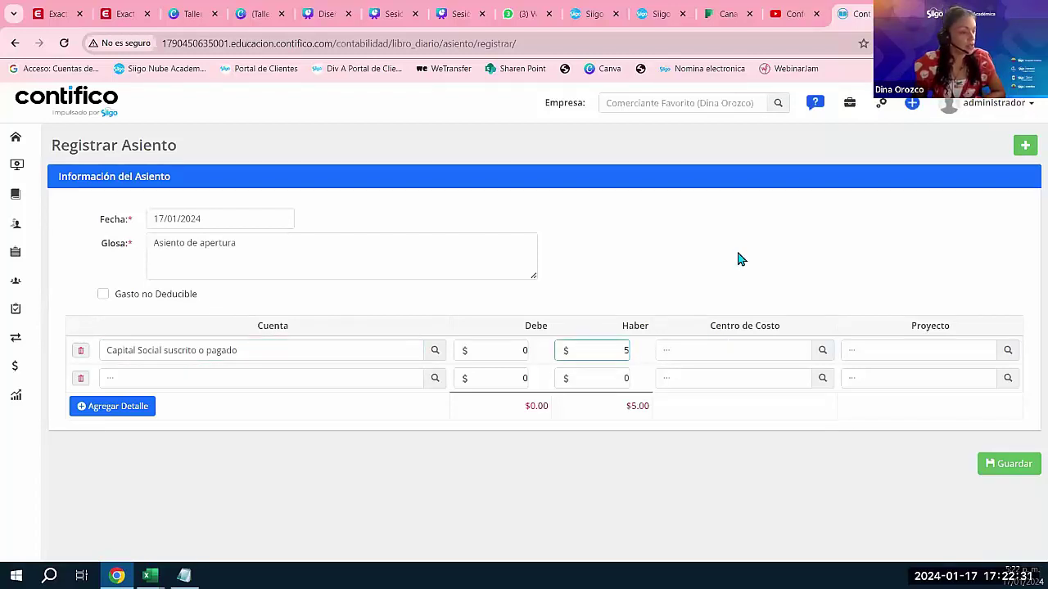
text(000)
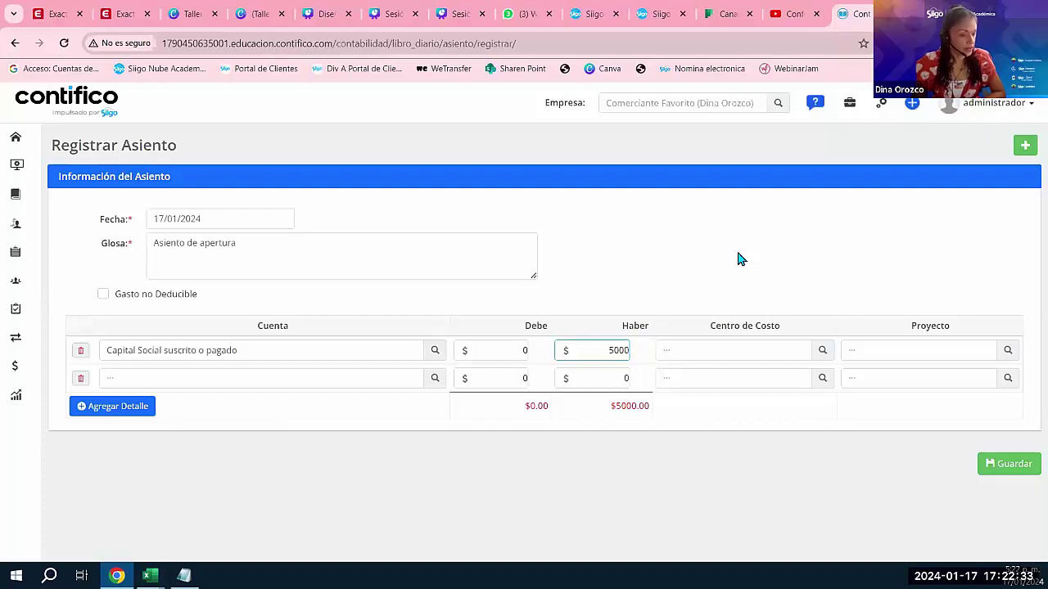
Clear the first line's account, search the accounts for "capital" and reselect Capital Social suscrito o pagado.
click(336, 381)
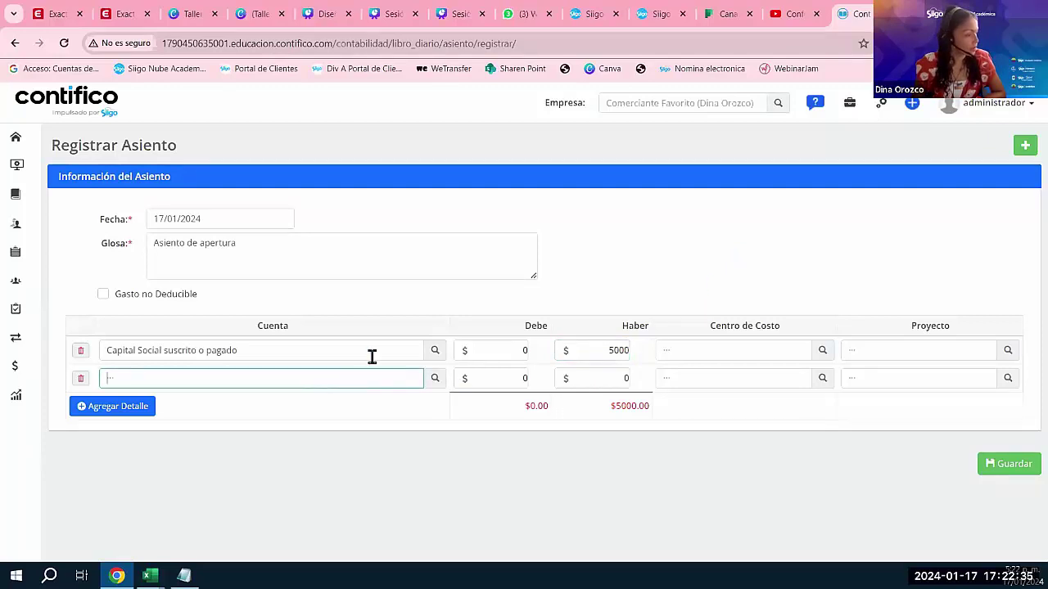
drag(412, 356, 13, 351)
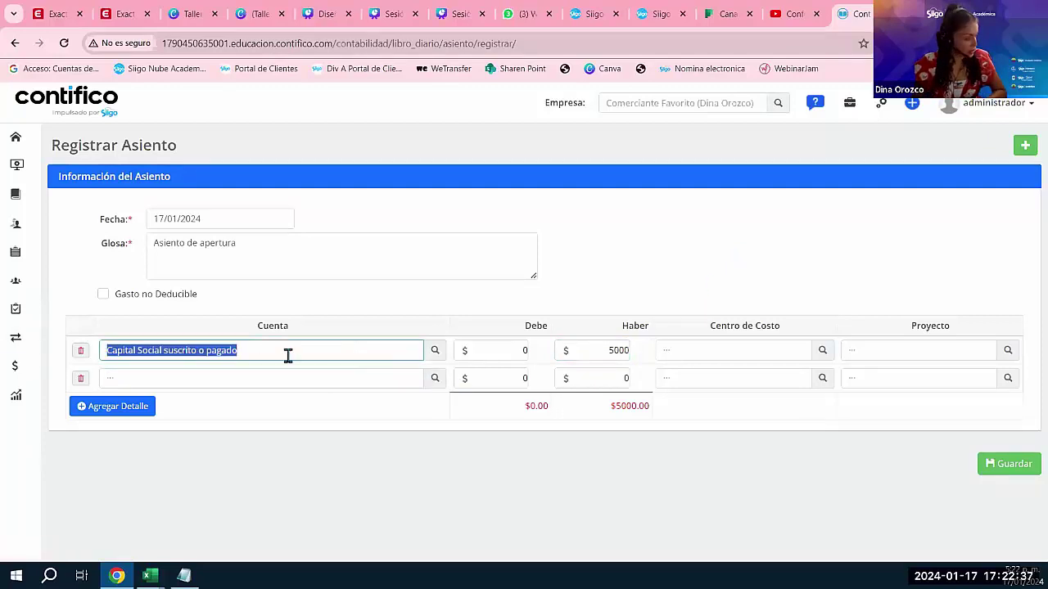
key(BackSpace)
click(434, 350)
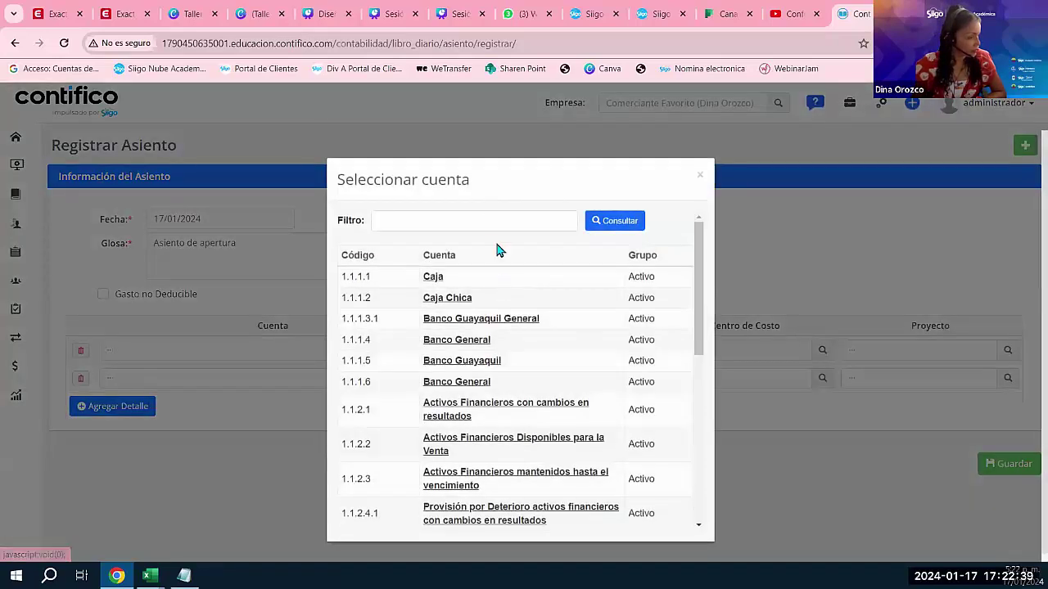
click(471, 219)
text(capa)
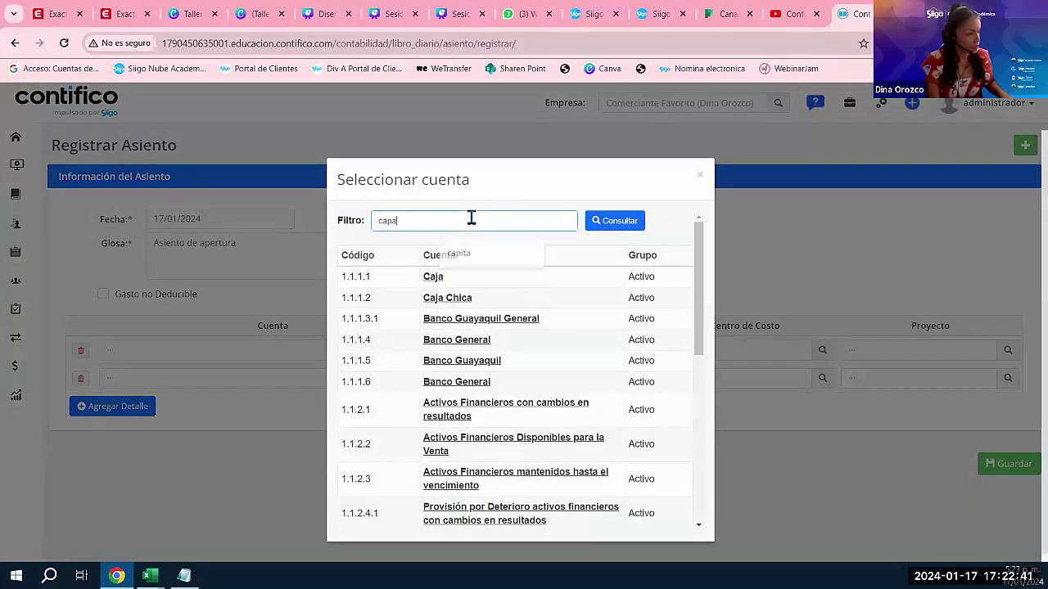
key(BackSpace)
text(ital)
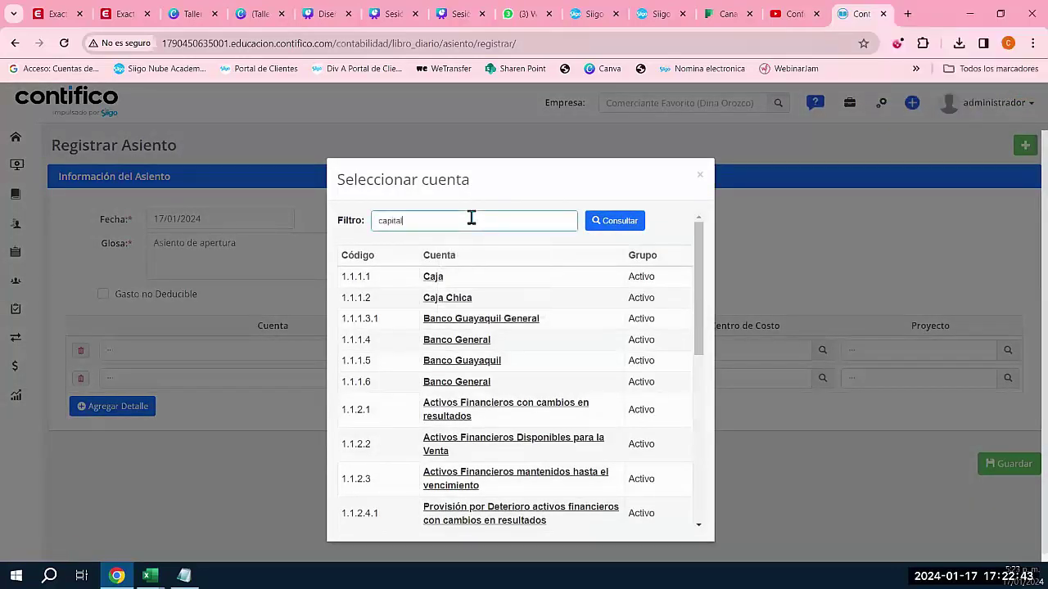
click(622, 223)
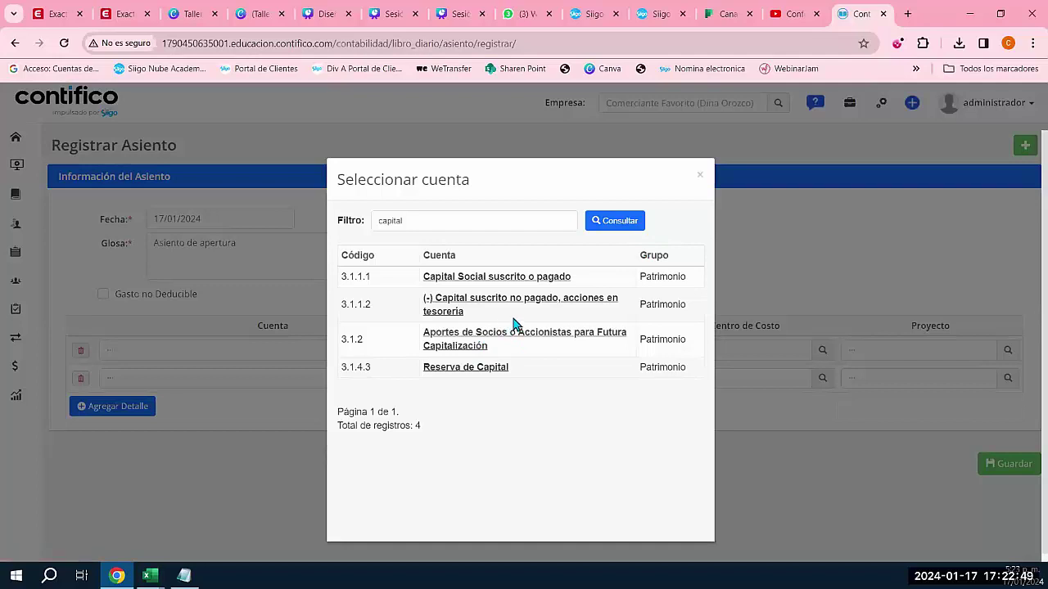
click(514, 278)
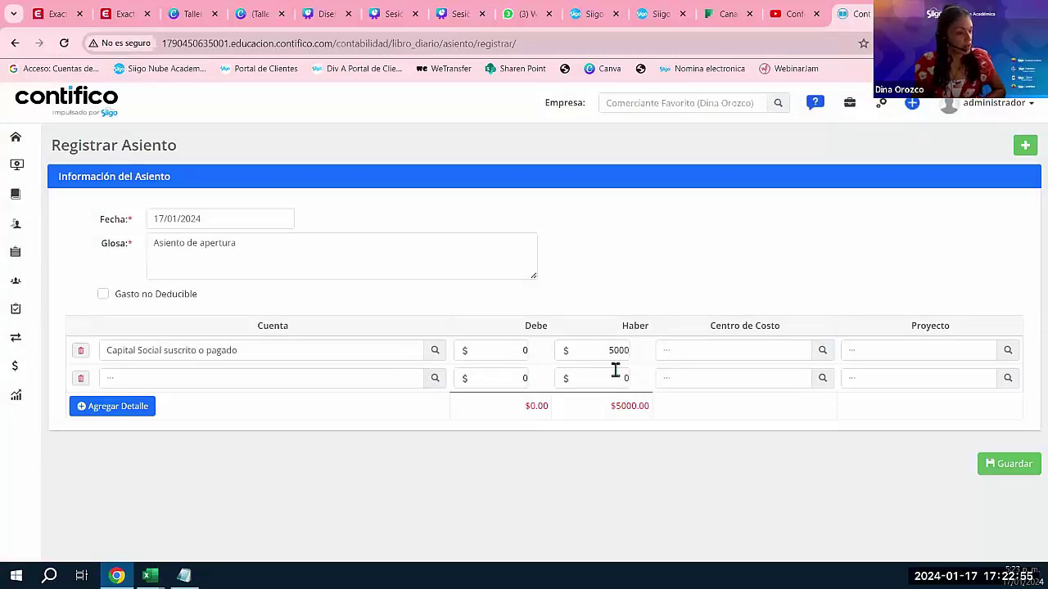
Assign the Banco General account (1.1.1.6) to the second entry line with a debit (Debe) of 5000.
click(436, 380)
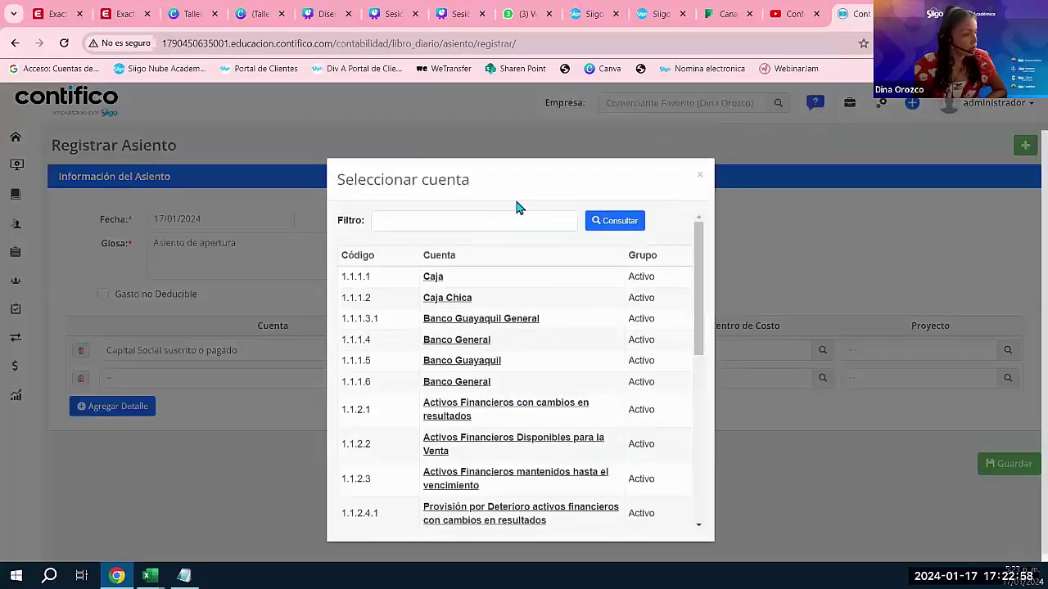
click(481, 383)
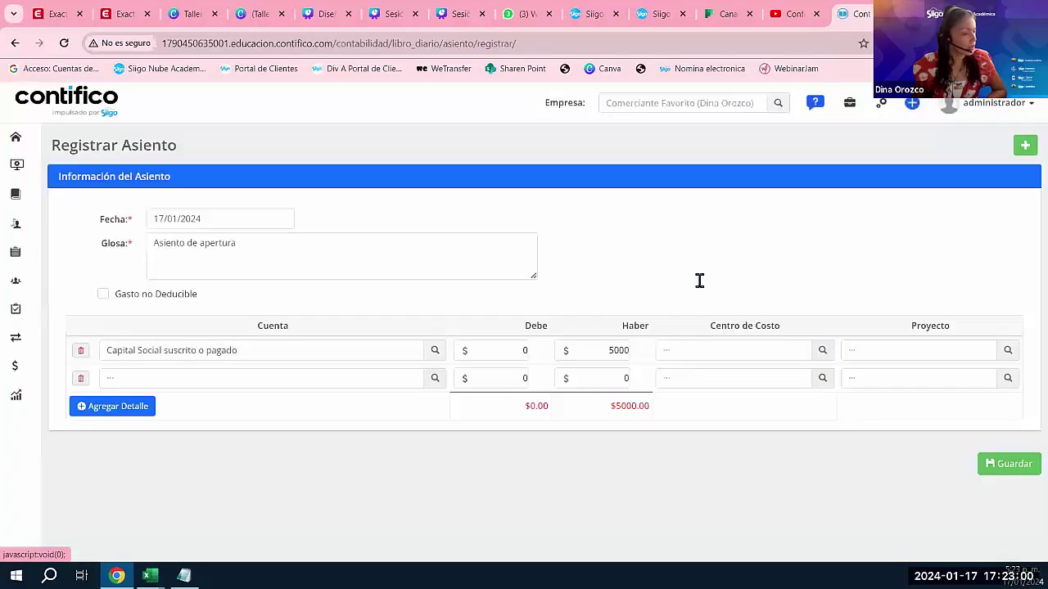
click(497, 379)
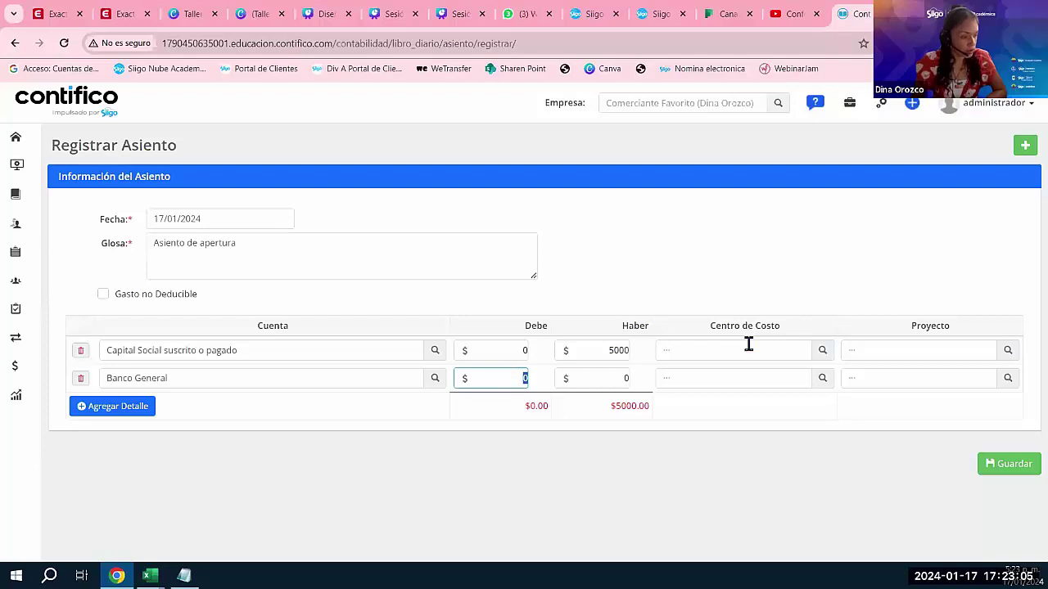
text(5000)
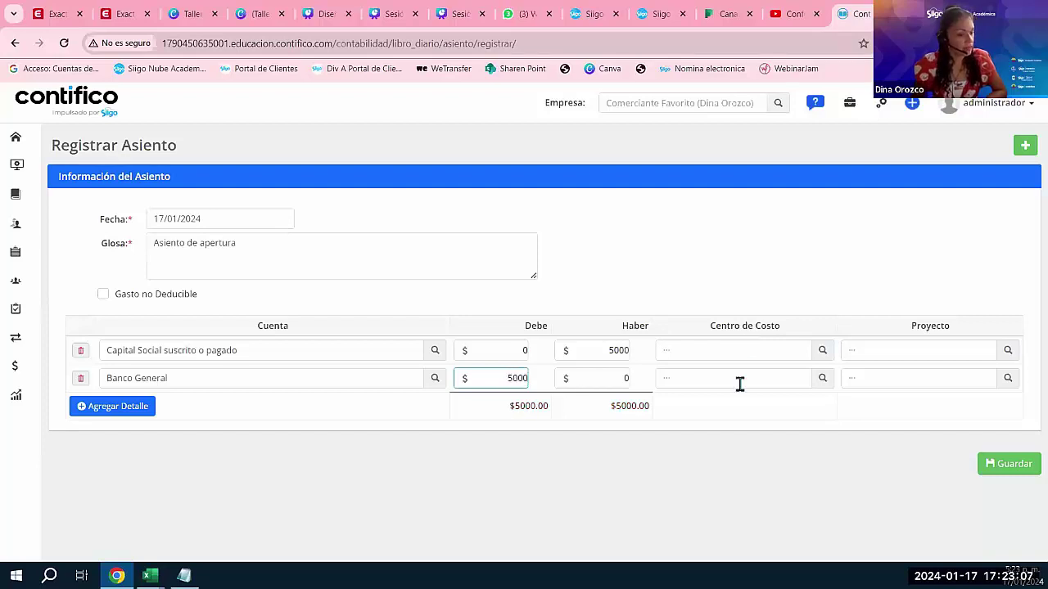
click(694, 412)
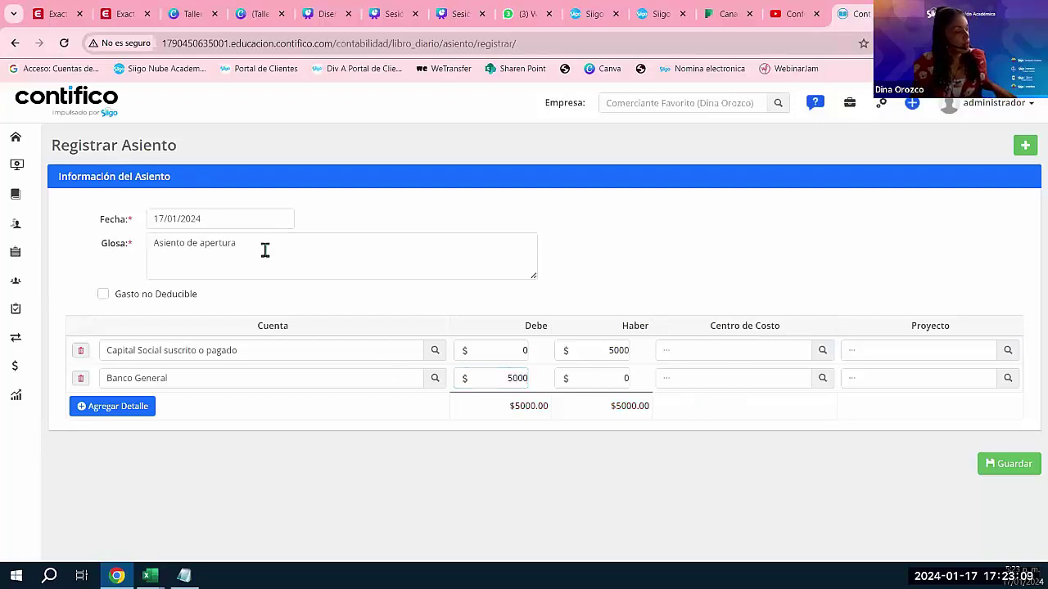
Review the first line's debit, credit and cost center fields, and check the list of available cost centers without choosing one.
click(434, 356)
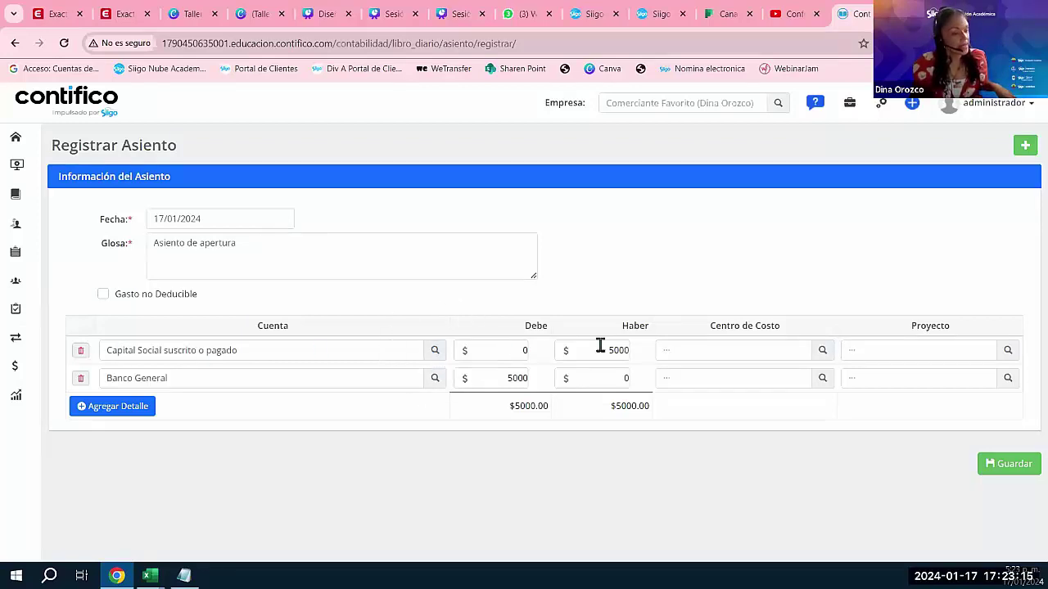
click(495, 346)
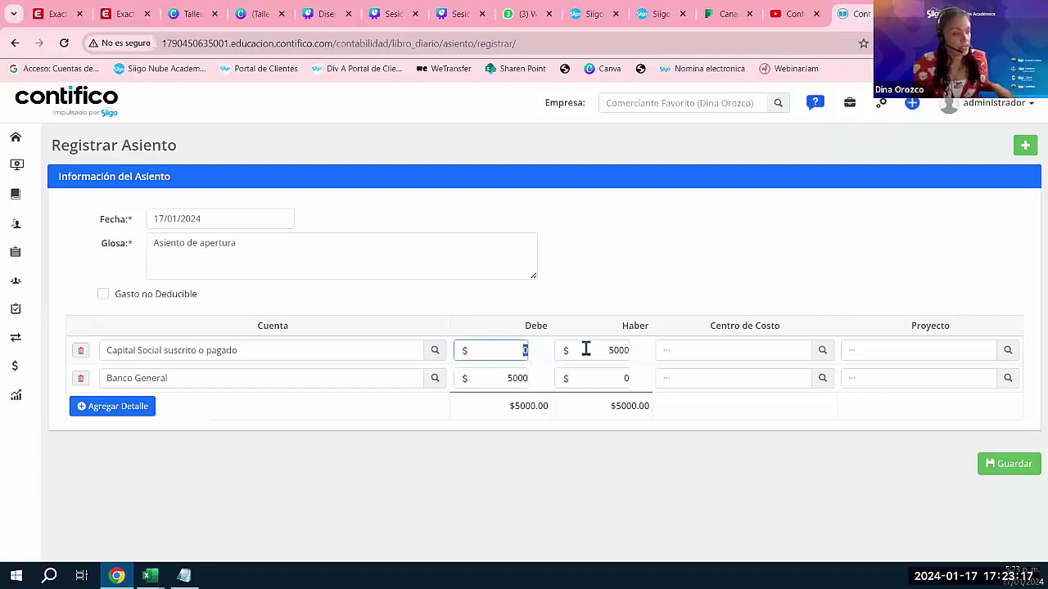
drag(597, 349, 637, 358)
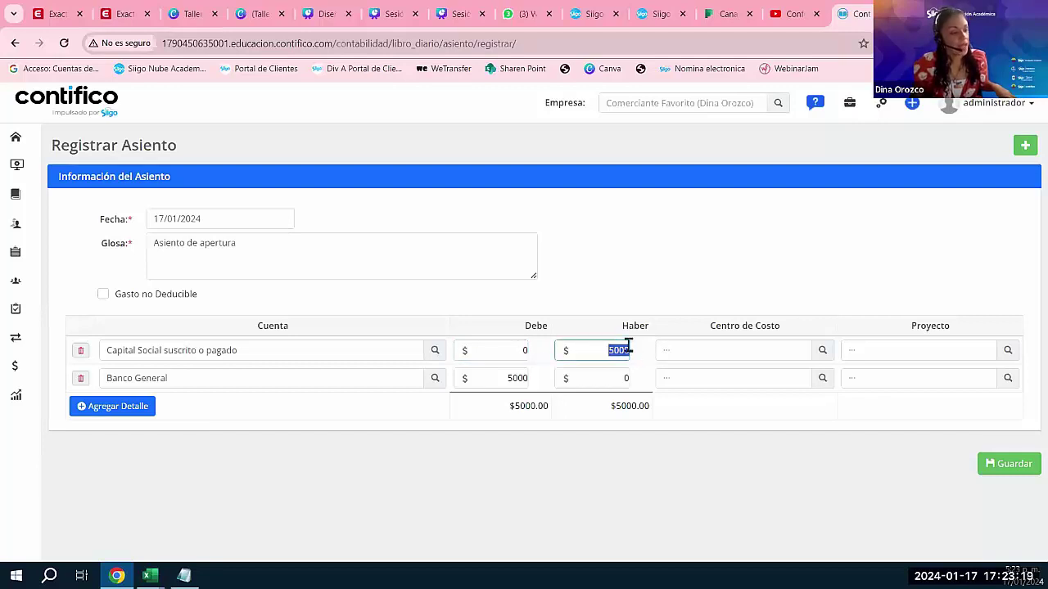
drag(709, 329, 788, 332)
key(ctrl+c)
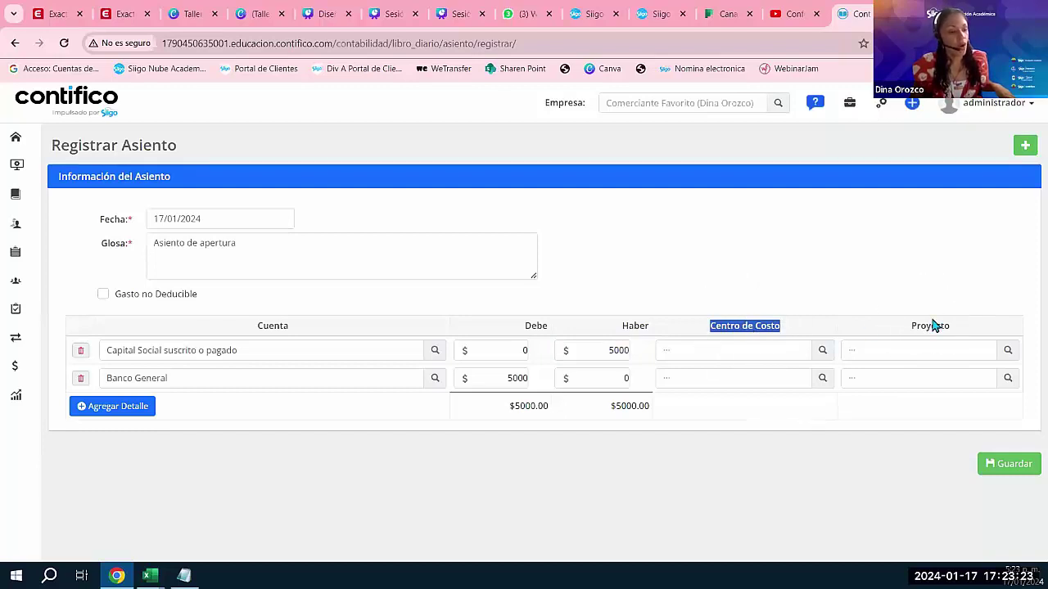
click(698, 334)
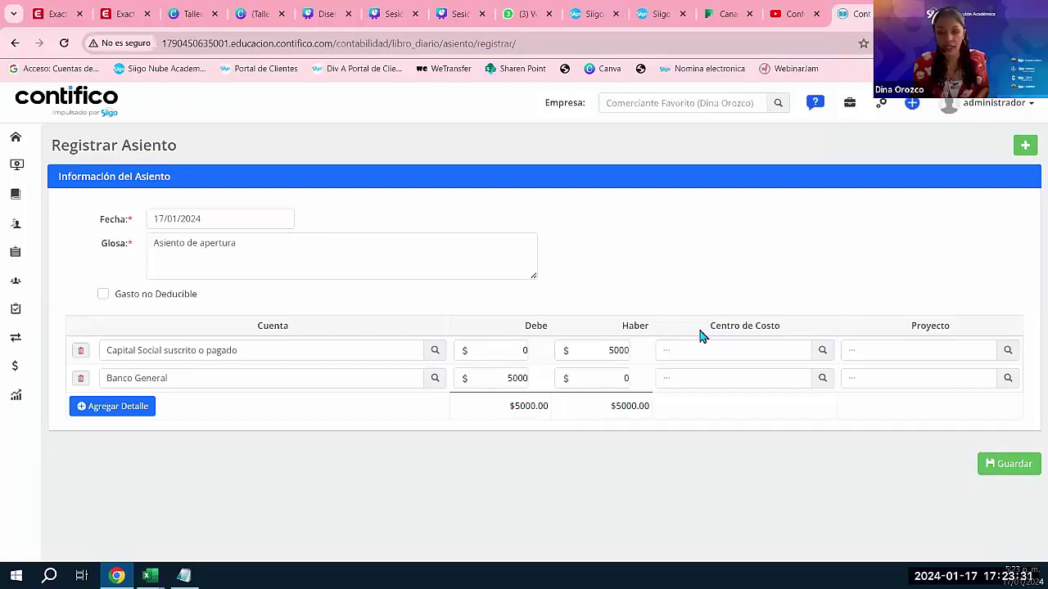
click(821, 352)
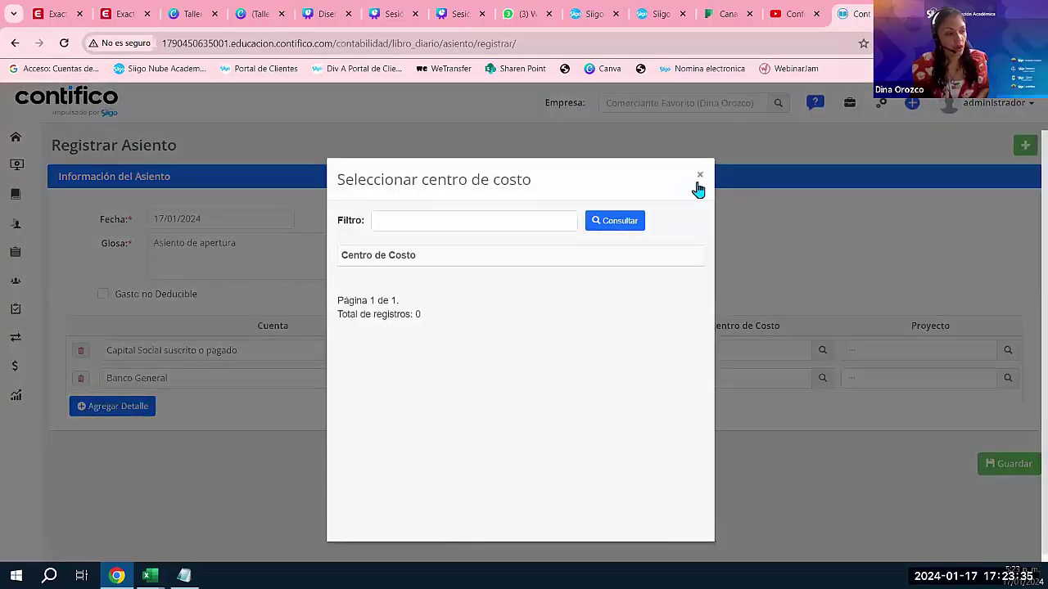
click(719, 270)
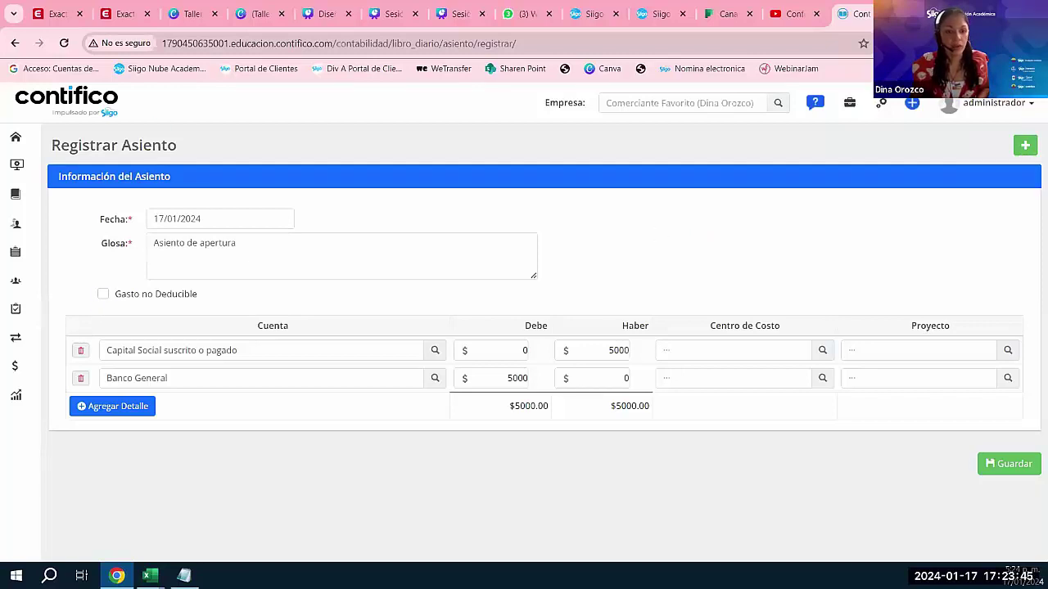
Save the opening entry and open its PDF version to review the accounting entry details.
click(1012, 468)
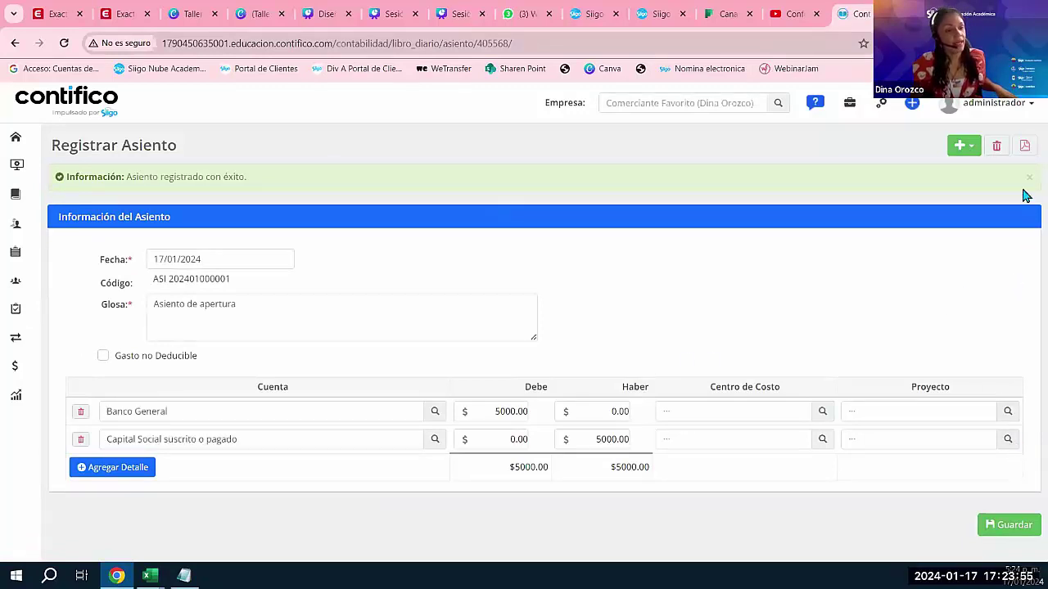
click(1024, 145)
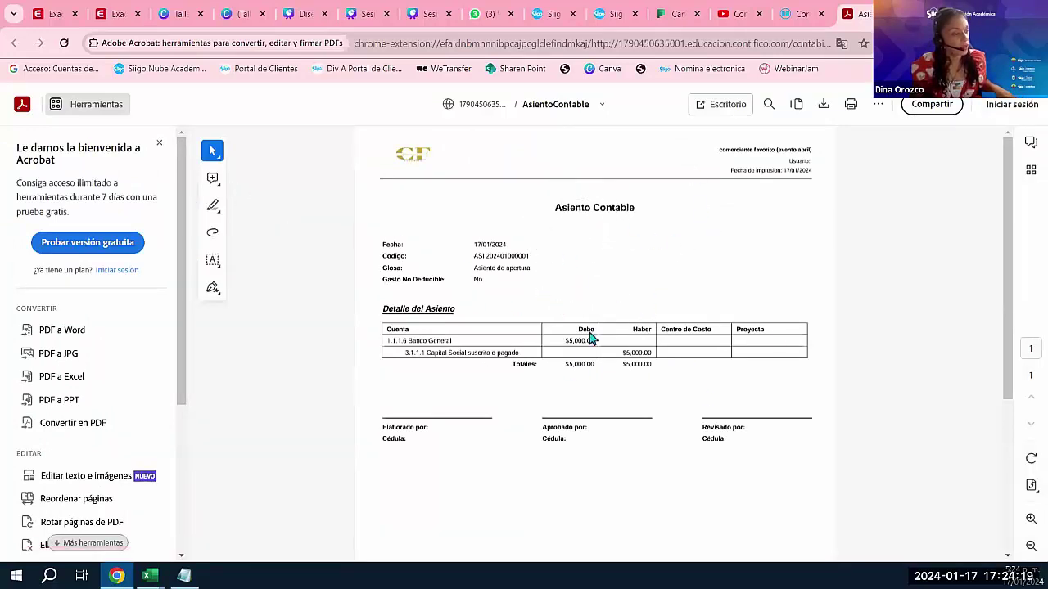
scroll(591, 397, down, 3)
scroll(593, 398, up, 3)
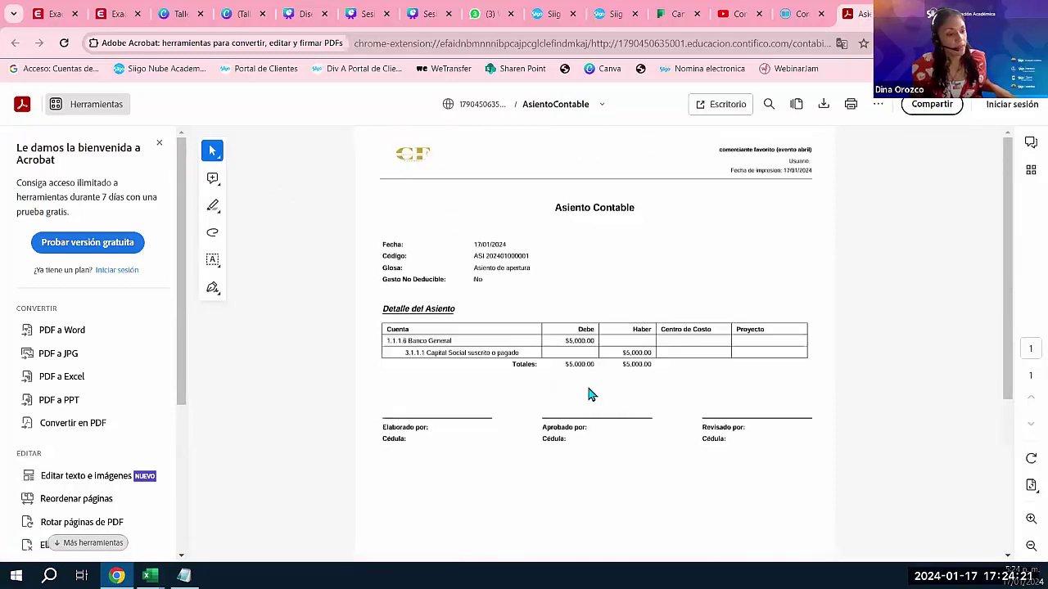
Return to the Contífico entry form, check the Banco General and Capital Social lines, and save the opening entry again.
click(800, 14)
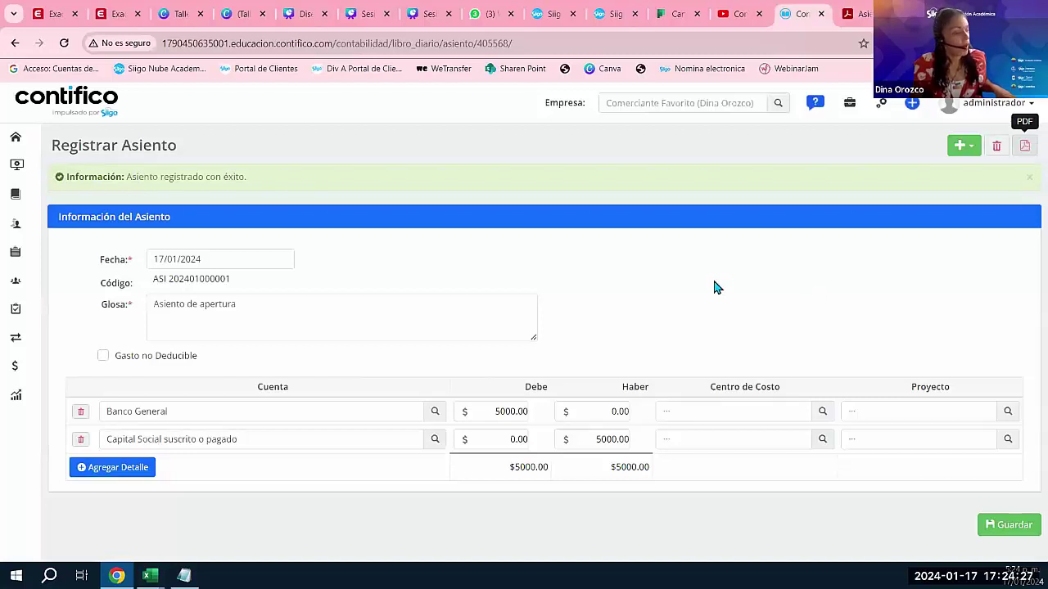
click(257, 417)
click(277, 440)
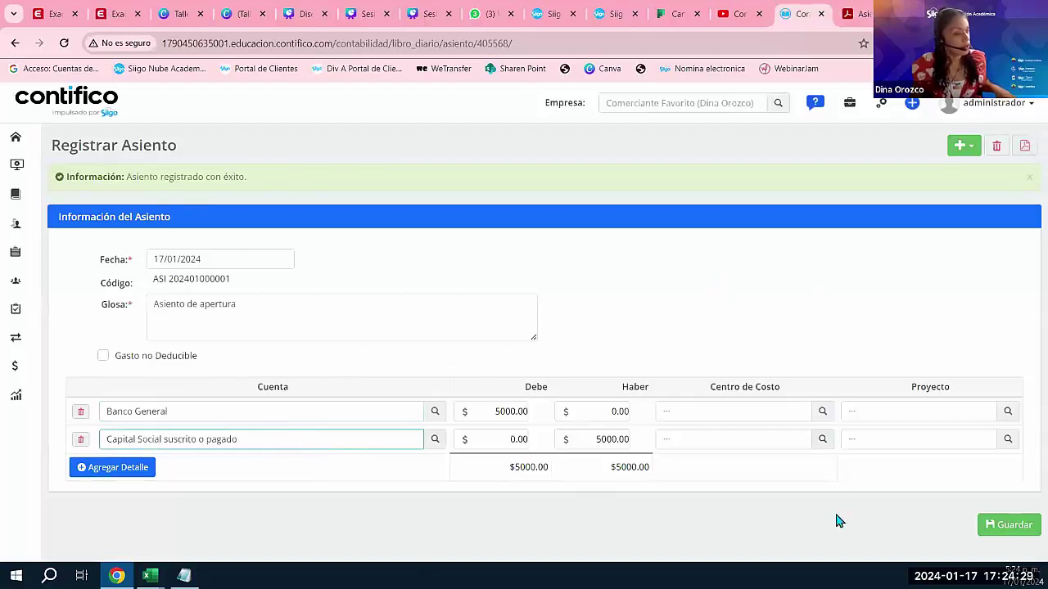
click(1015, 529)
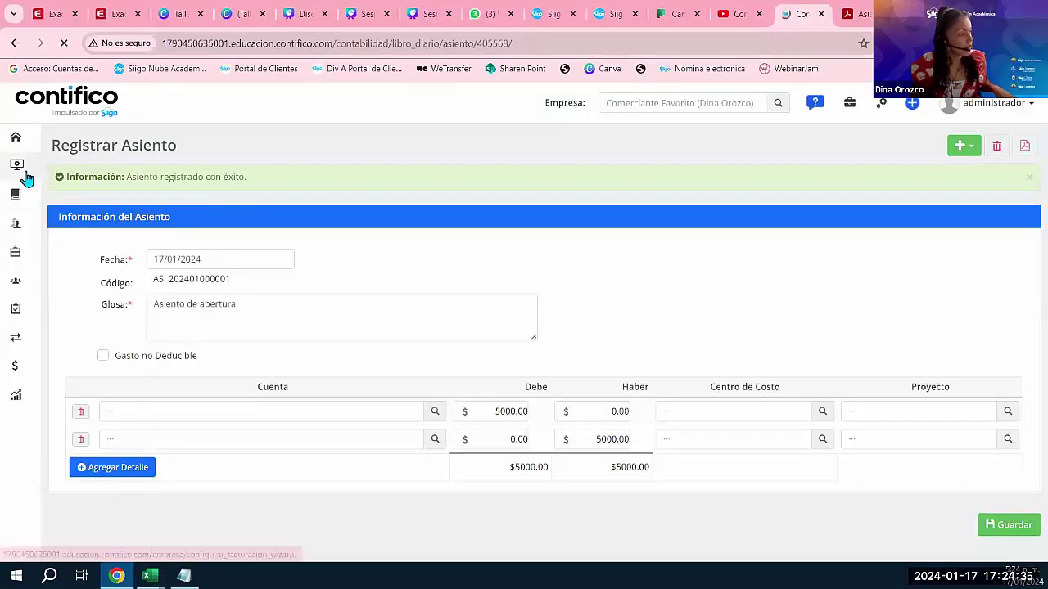
Open the journal (Libro Diario) and query all entries dated from 01/01/2024 to 17/01/2024.
click(91, 201)
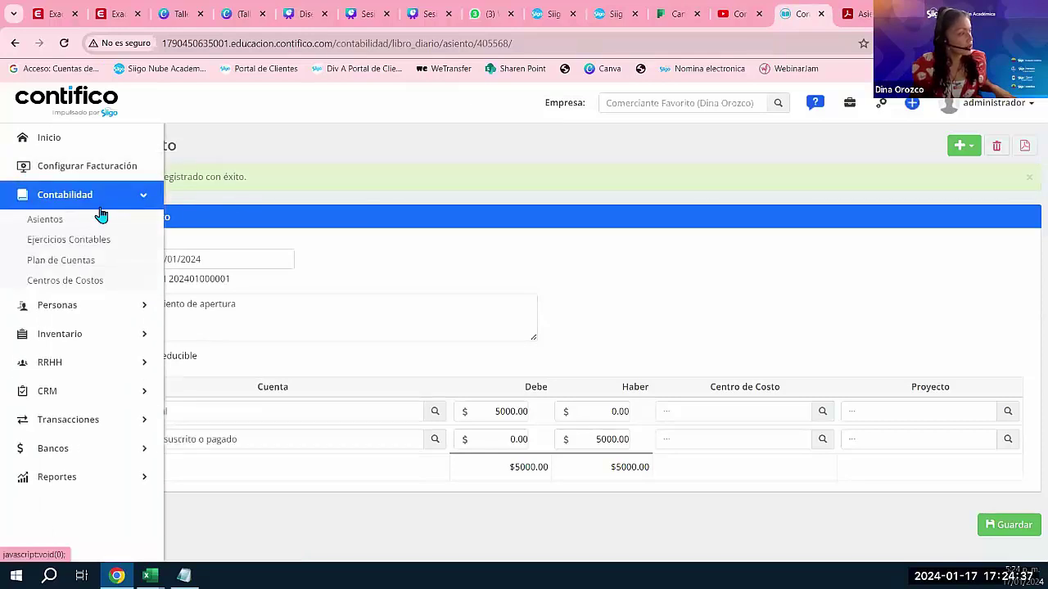
click(51, 223)
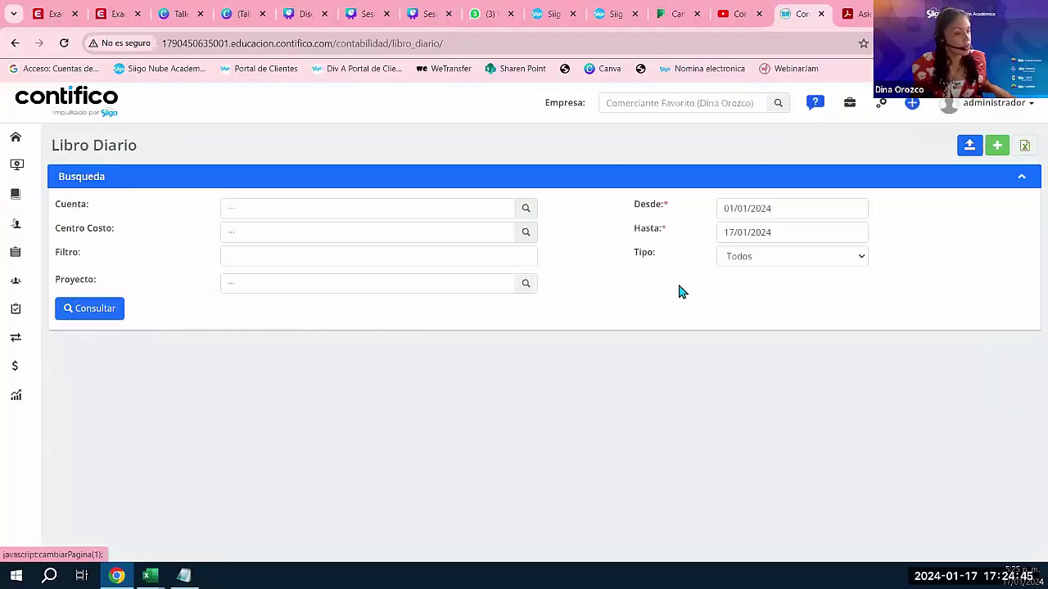
triple_click(644, 213)
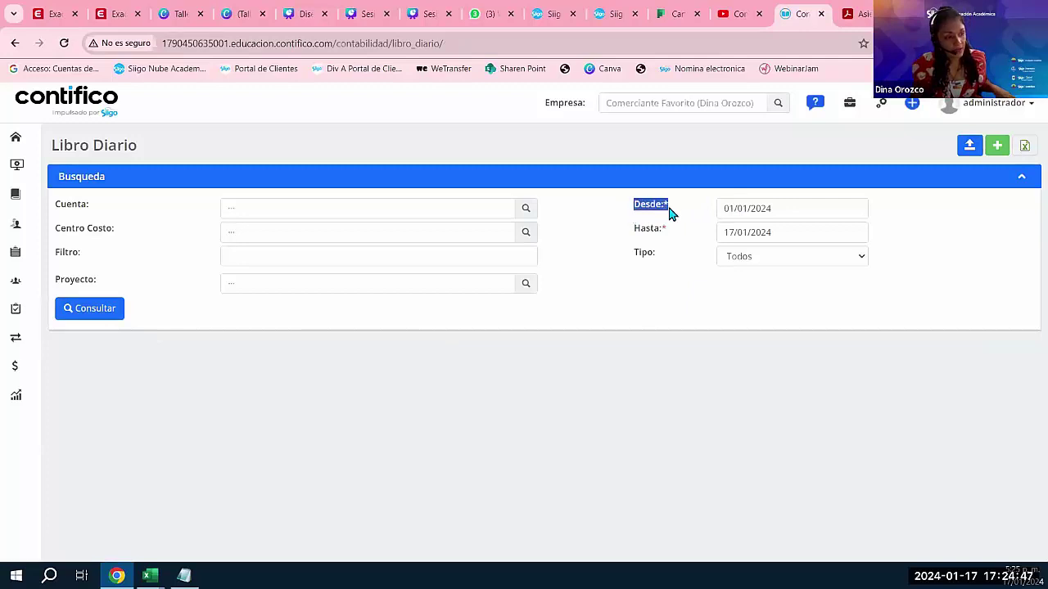
triple_click(644, 242)
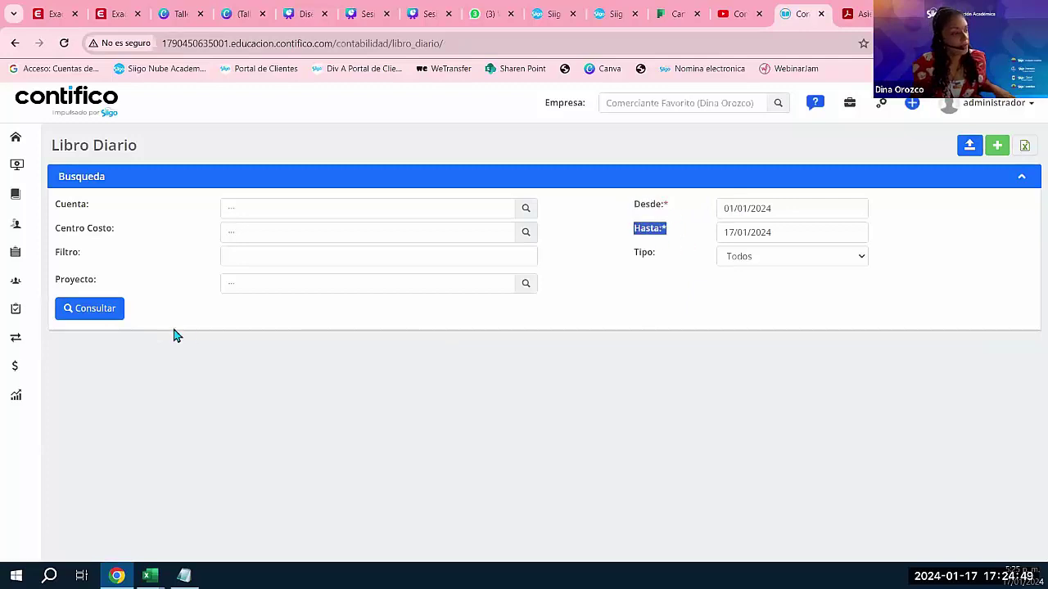
click(87, 308)
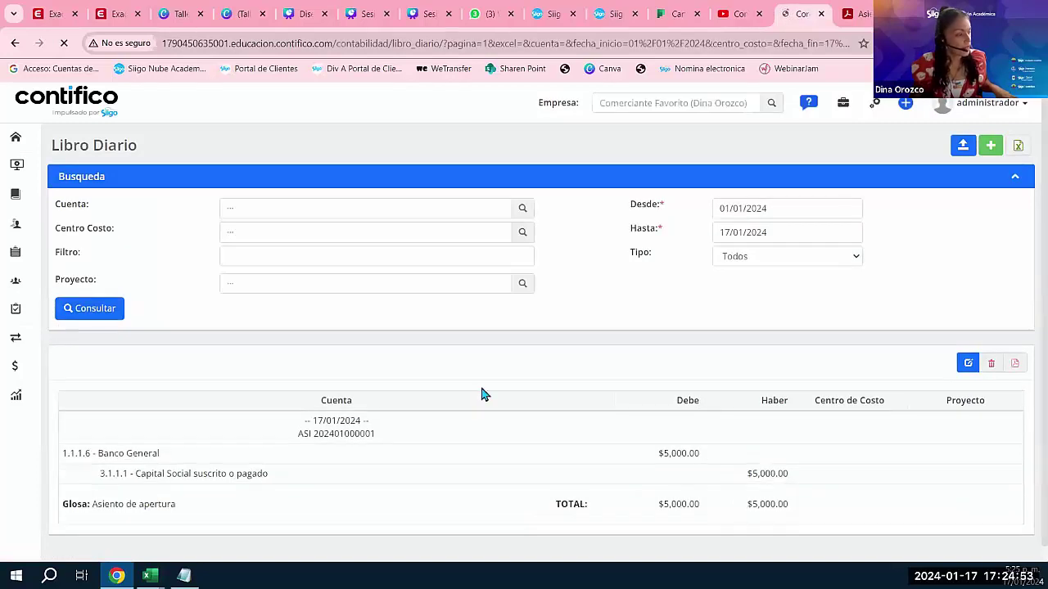
Examine the opening entry's account lines, debit and credit amounts, description and total in the journal results.
scroll(417, 386, down, 1)
drag(63, 437, 812, 494)
click(772, 406)
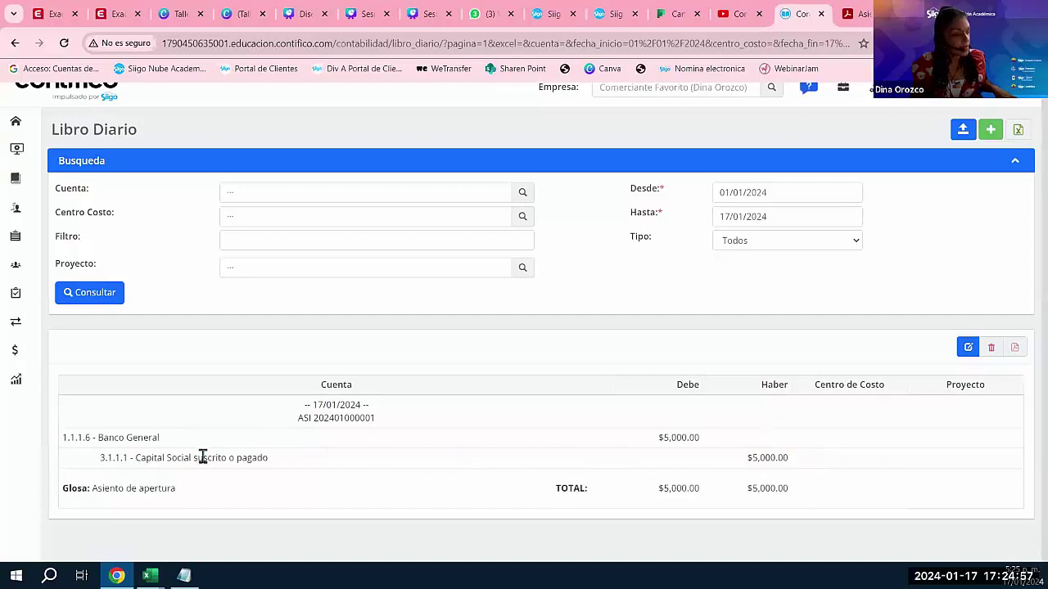
drag(75, 438, 837, 506)
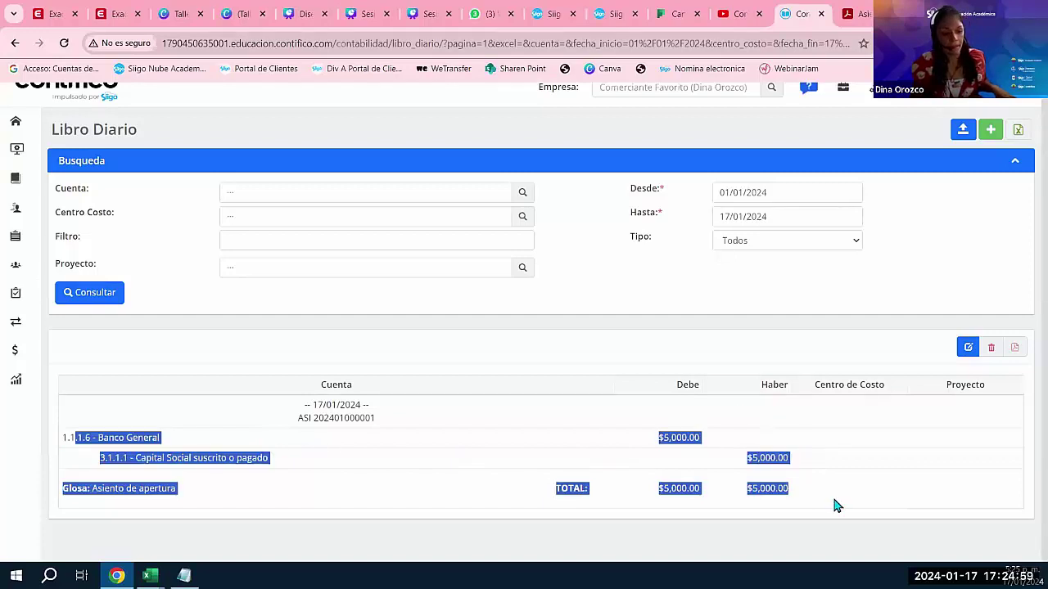
click(837, 506)
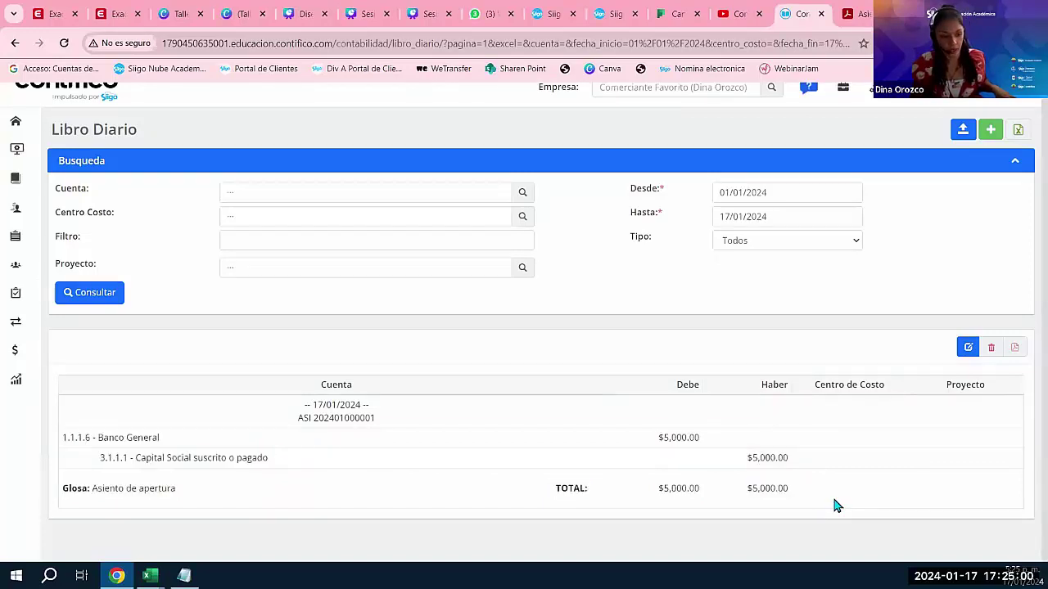
Open the opening entry's PDF from the journal results and return to the Libro Diario to look over the entry.
click(1014, 349)
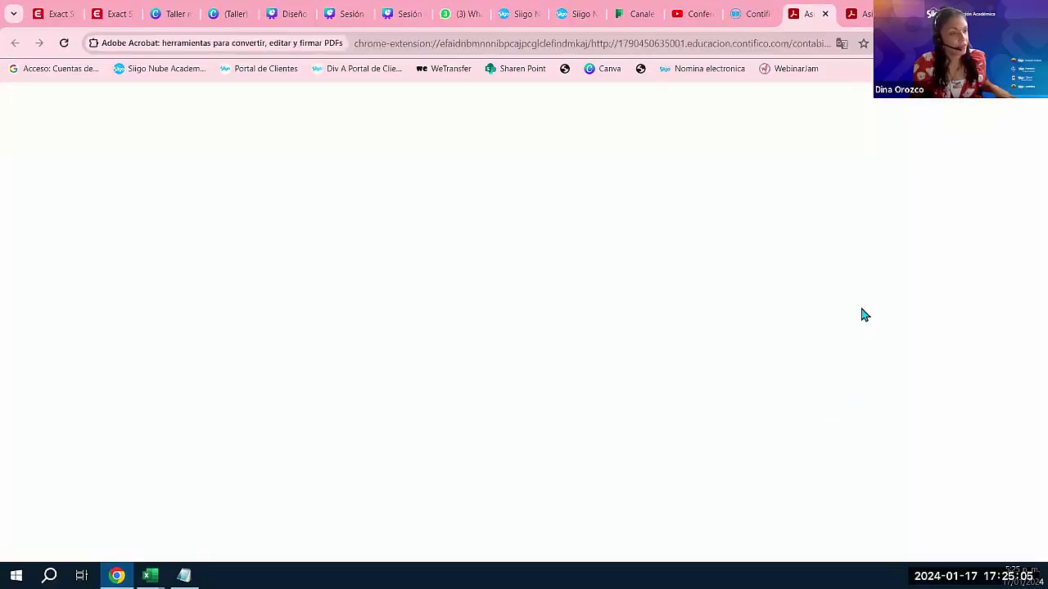
click(751, 14)
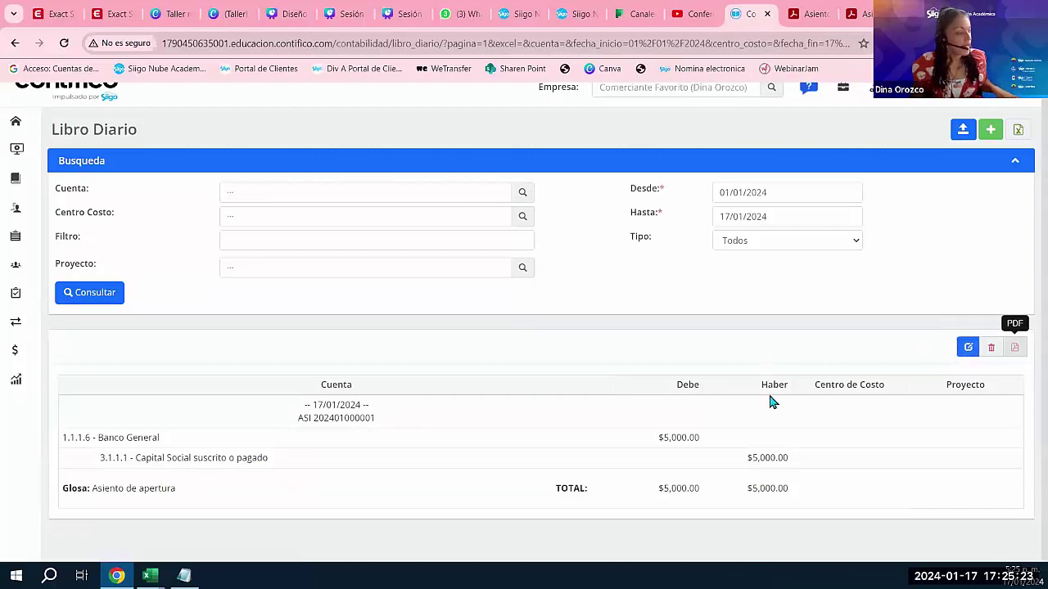
scroll(772, 401, up, 1)
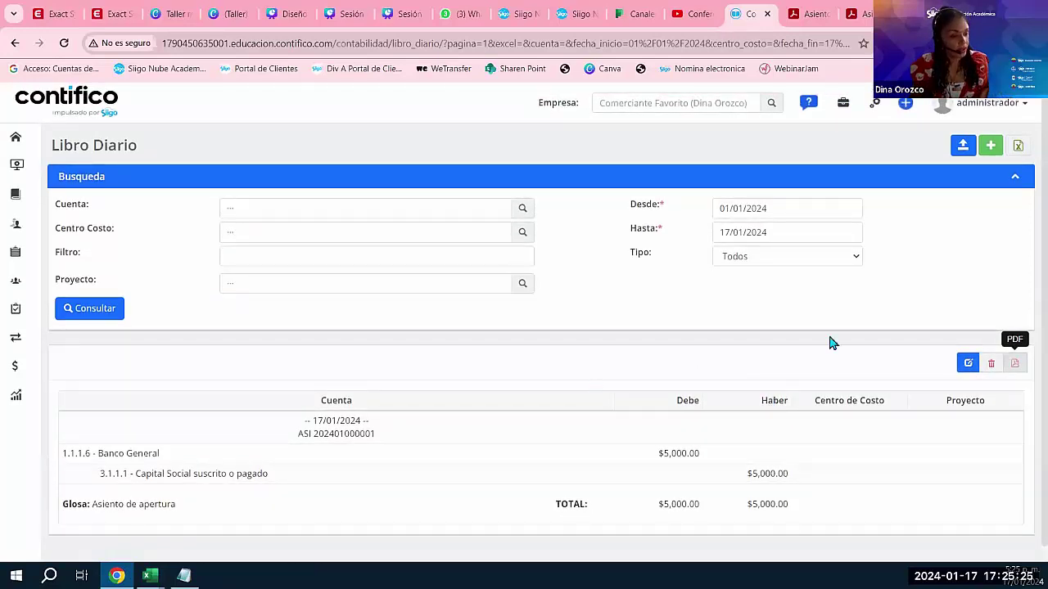
scroll(908, 409, down, 1)
scroll(908, 407, up, 1)
scroll(907, 405, down, 1)
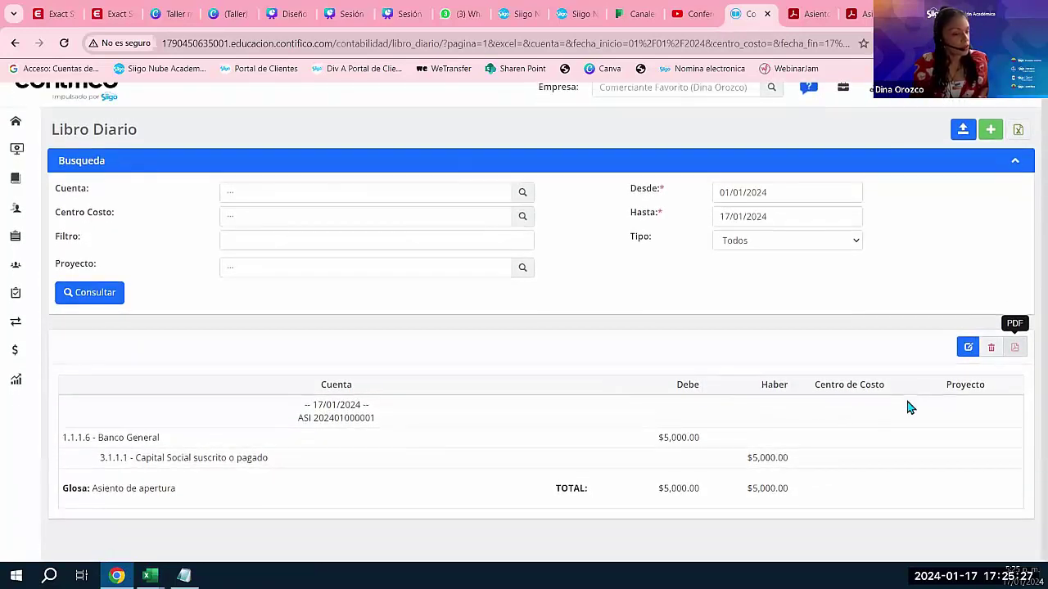
scroll(907, 405, up, 1)
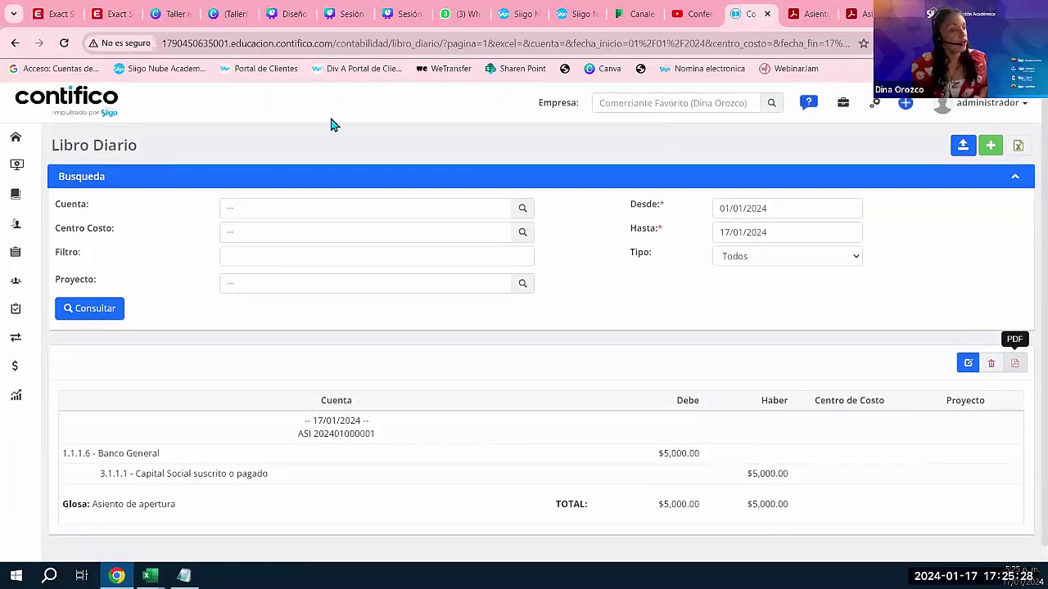
Check topic 4, Comprobantes de contabilidad, on the Canva agenda slide and return to Contífico's Libro Diario.
click(283, 15)
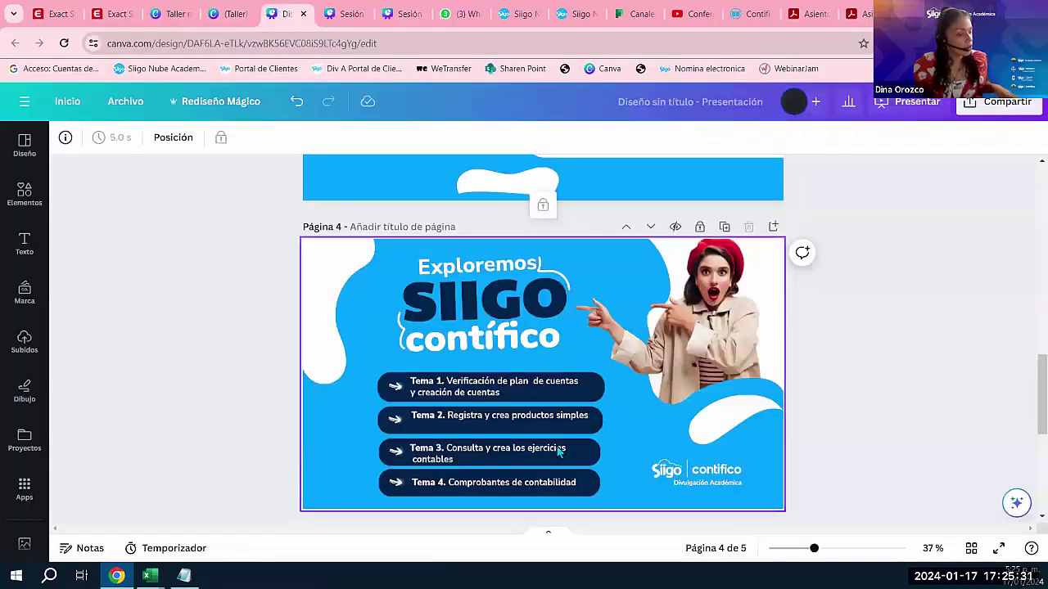
click(503, 488)
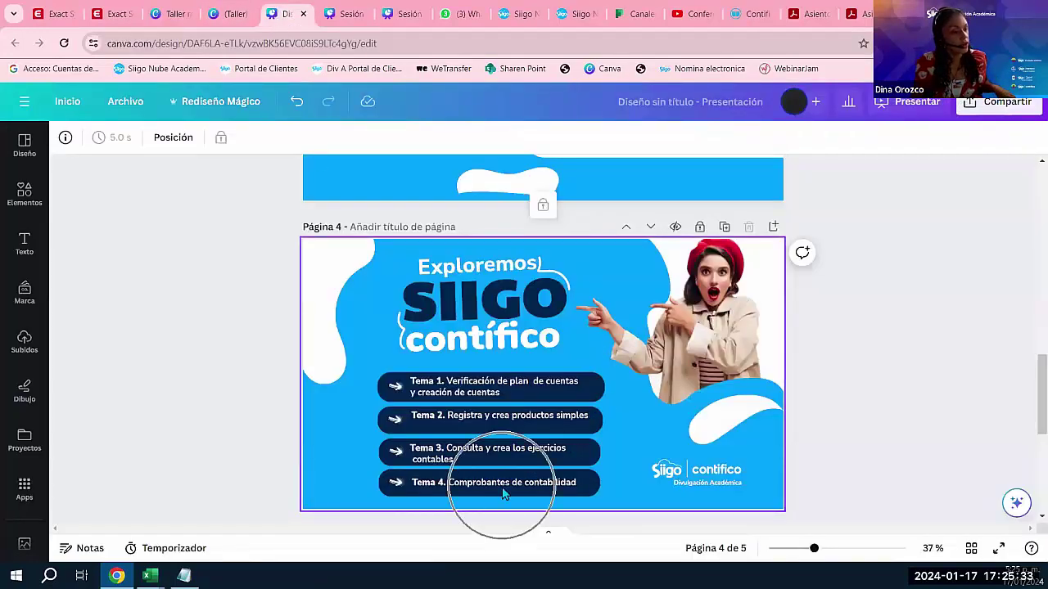
click(748, 15)
scroll(596, 401, down, 1)
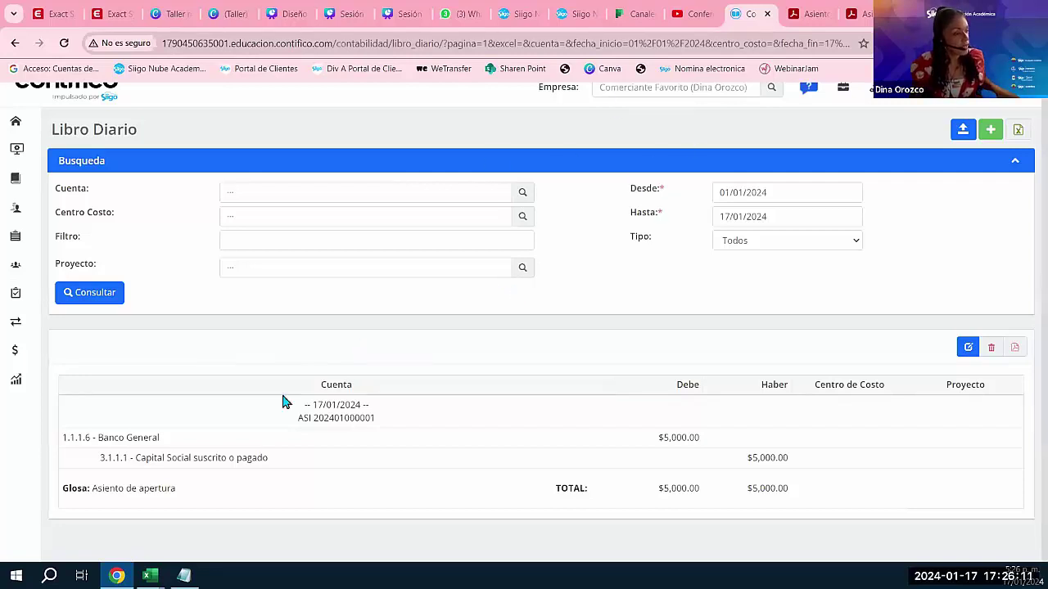
scroll(524, 347, up, 1)
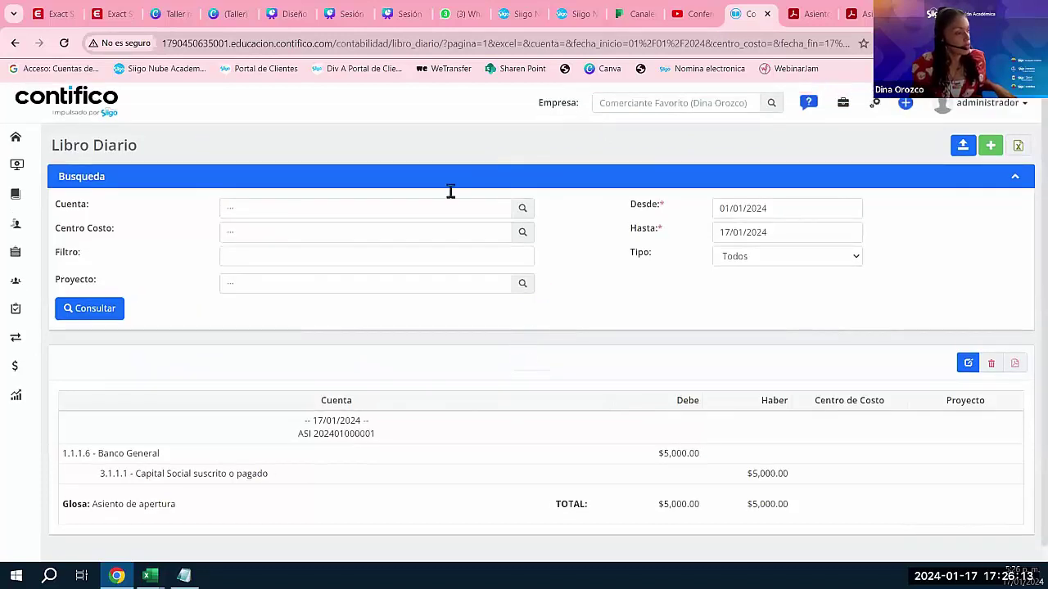
Open the Estado de Resultados financial report page to view its search filters.
mouse_move(30, 253)
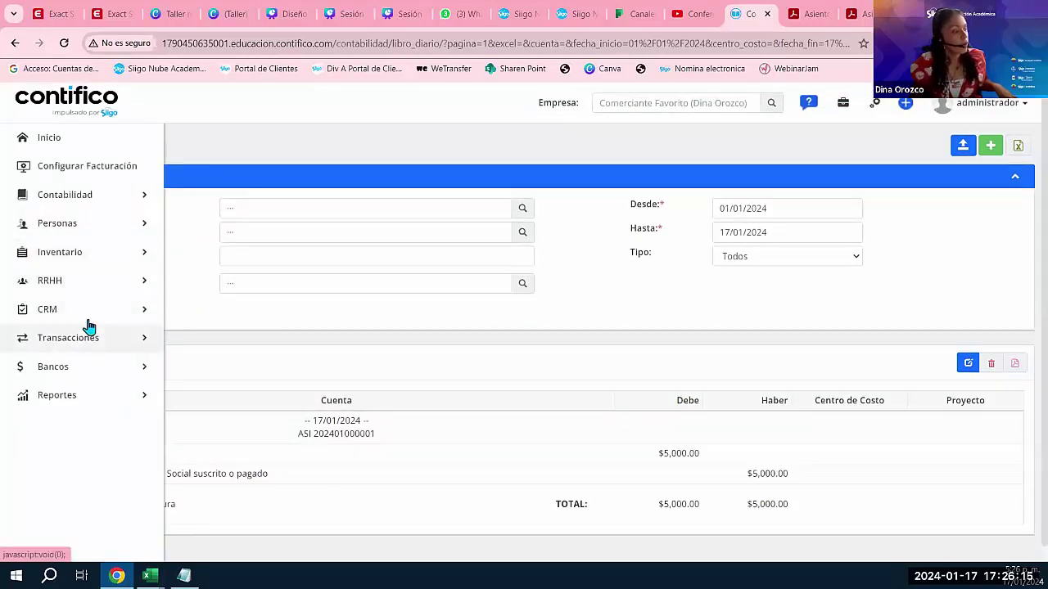
click(71, 396)
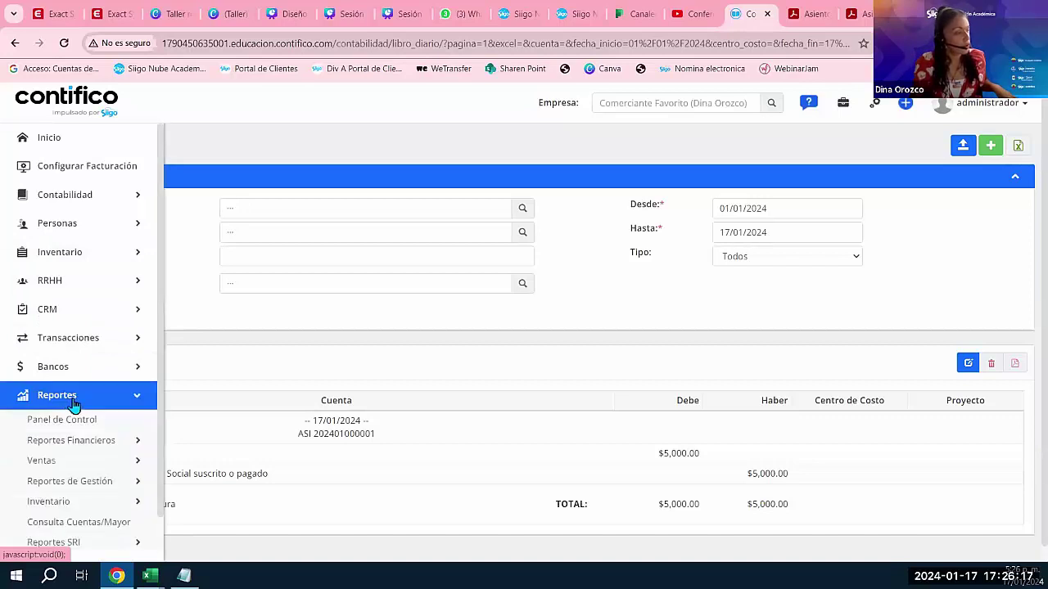
scroll(76, 396, down, 1)
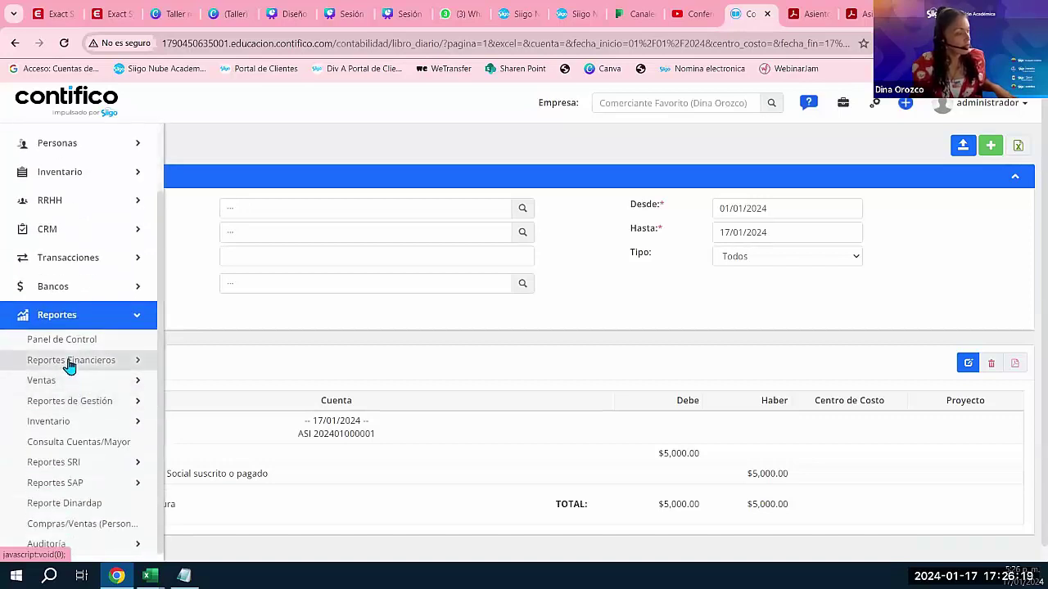
click(70, 362)
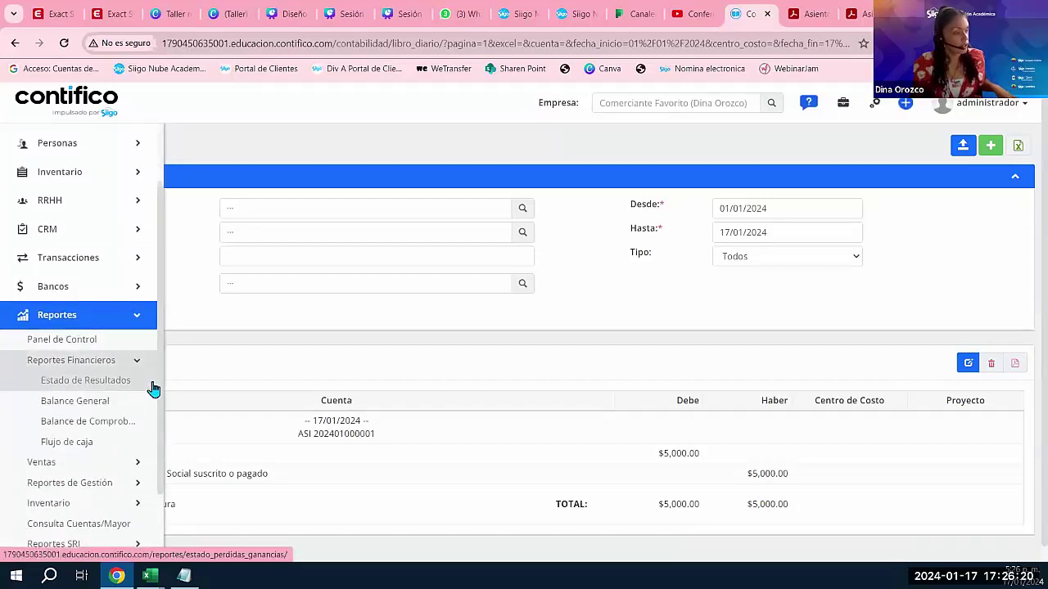
click(80, 381)
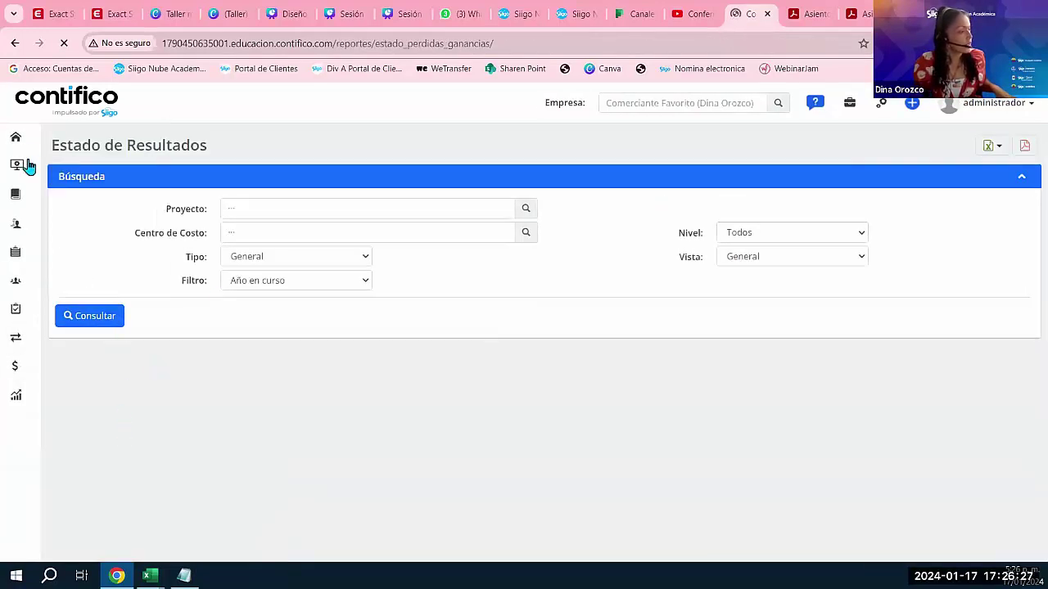
Generate the Balance General report for the current year (Año en curso) and look through its asset, liability and equity accounts.
mouse_move(56, 227)
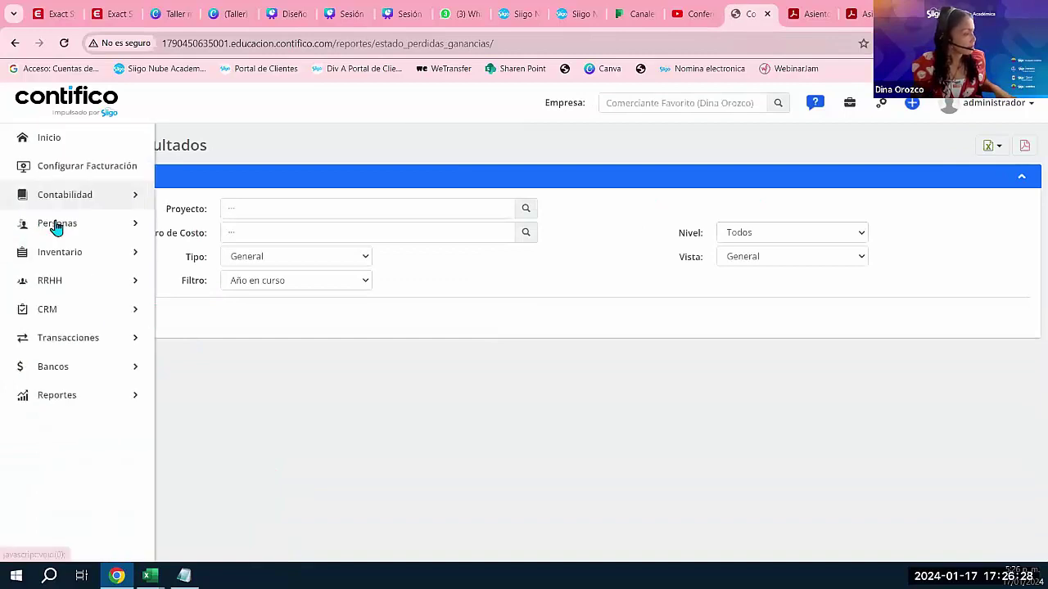
click(57, 396)
scroll(82, 375, down, 1)
click(37, 374)
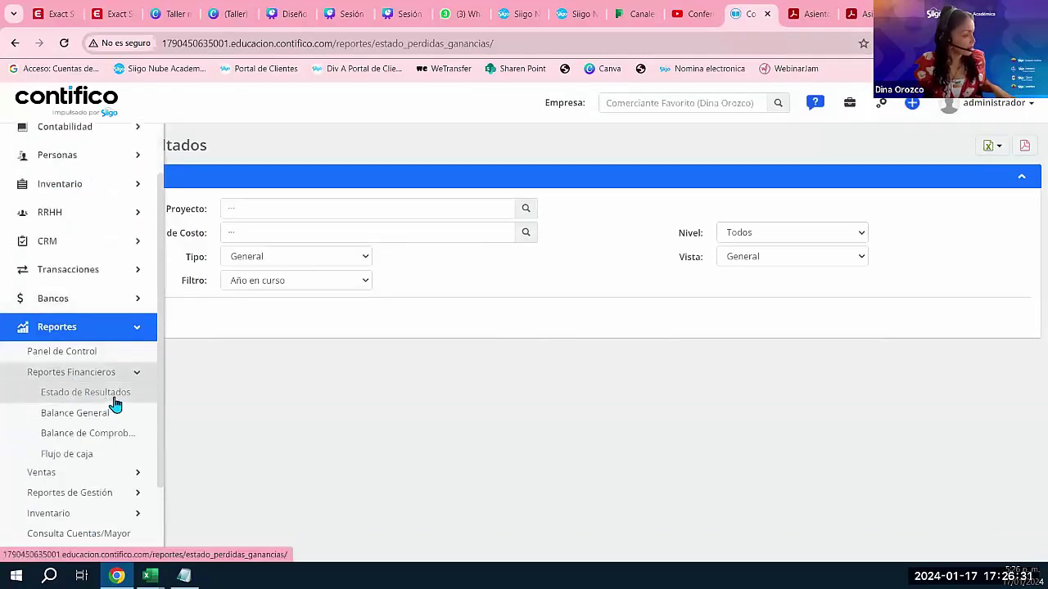
click(77, 416)
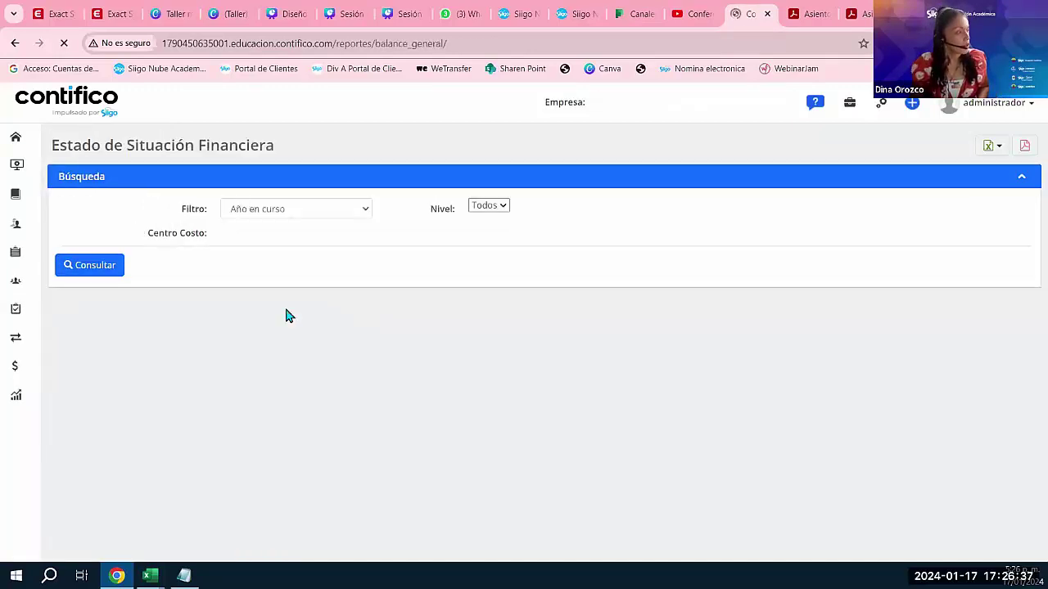
click(327, 211)
click(92, 273)
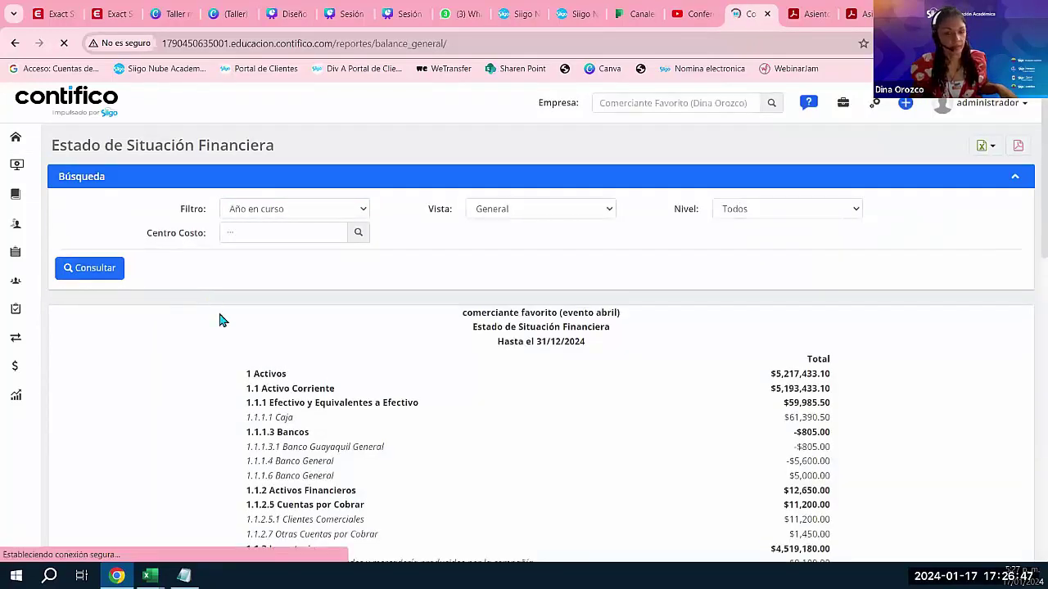
scroll(610, 409, down, 10)
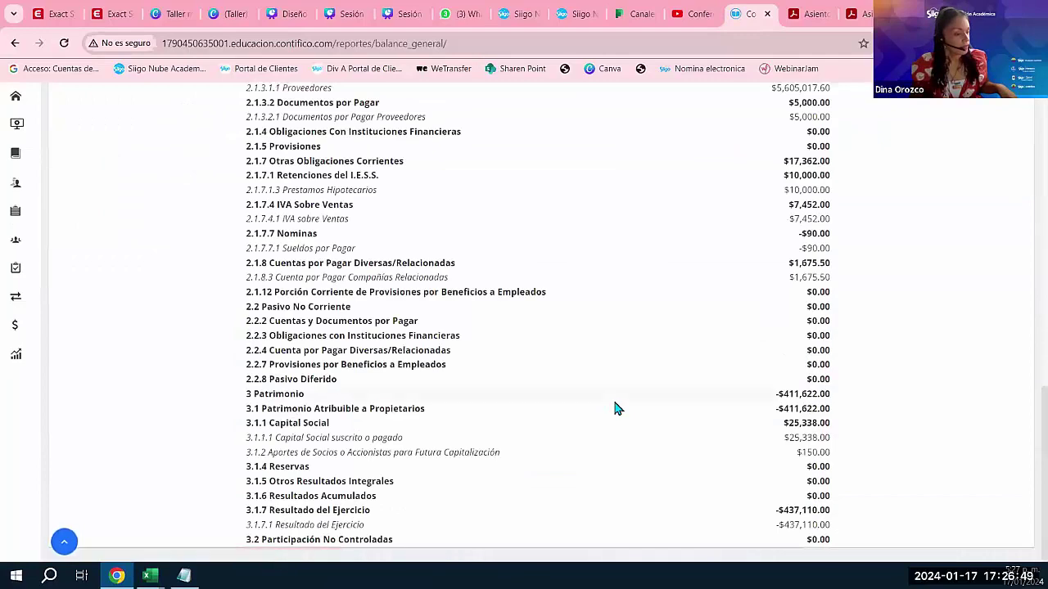
scroll(635, 352, up, 10)
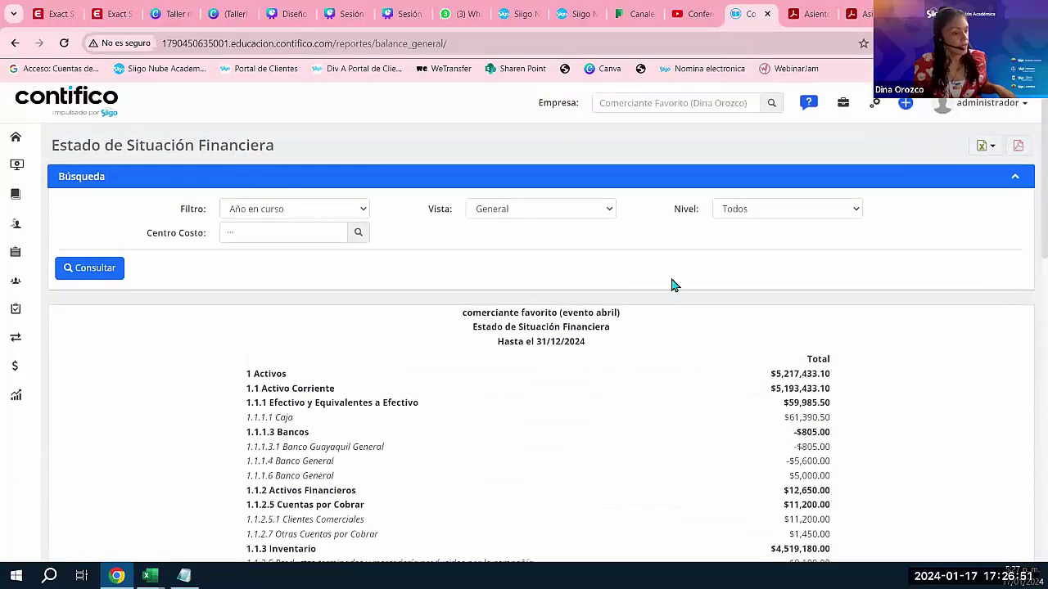
Open the PDF version of the Estado de Situación Financiera and review its pages back to the first one.
click(1018, 145)
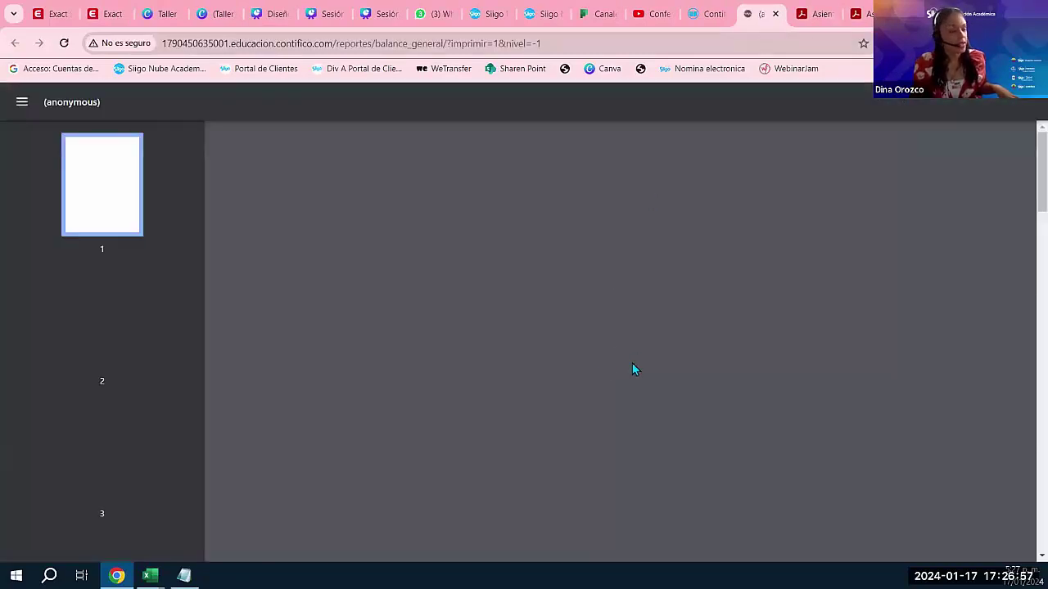
scroll(678, 341, down, 9)
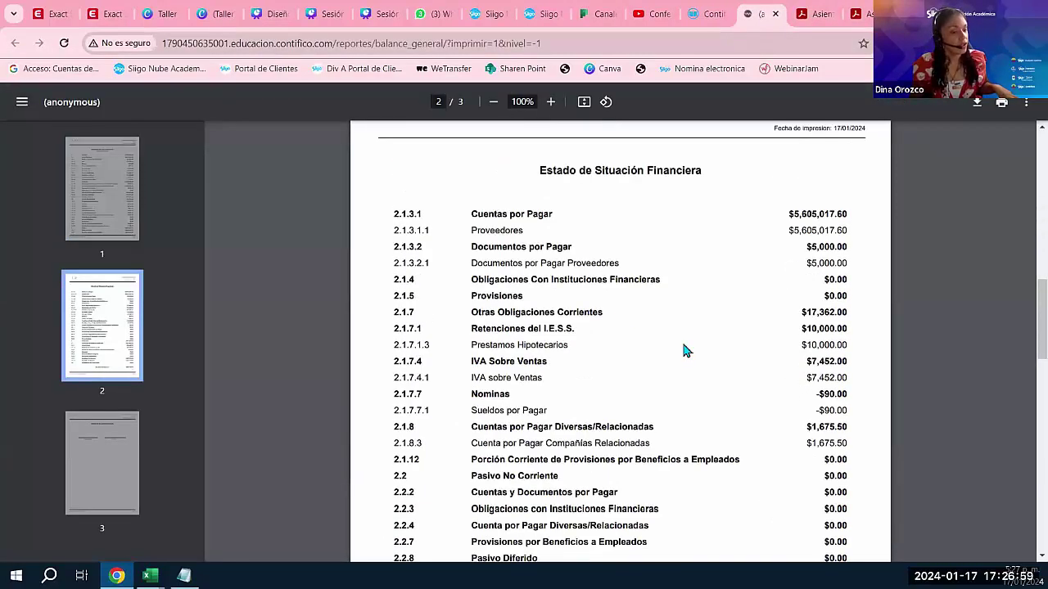
scroll(686, 351, up, 3)
scroll(686, 351, down, 2)
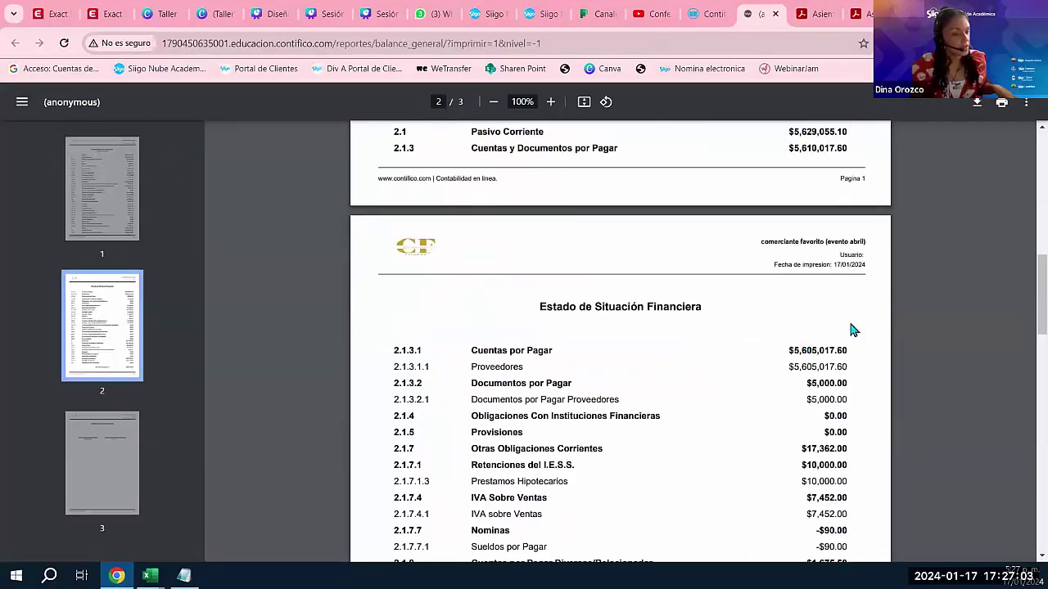
drag(1023, 302, 1024, 185)
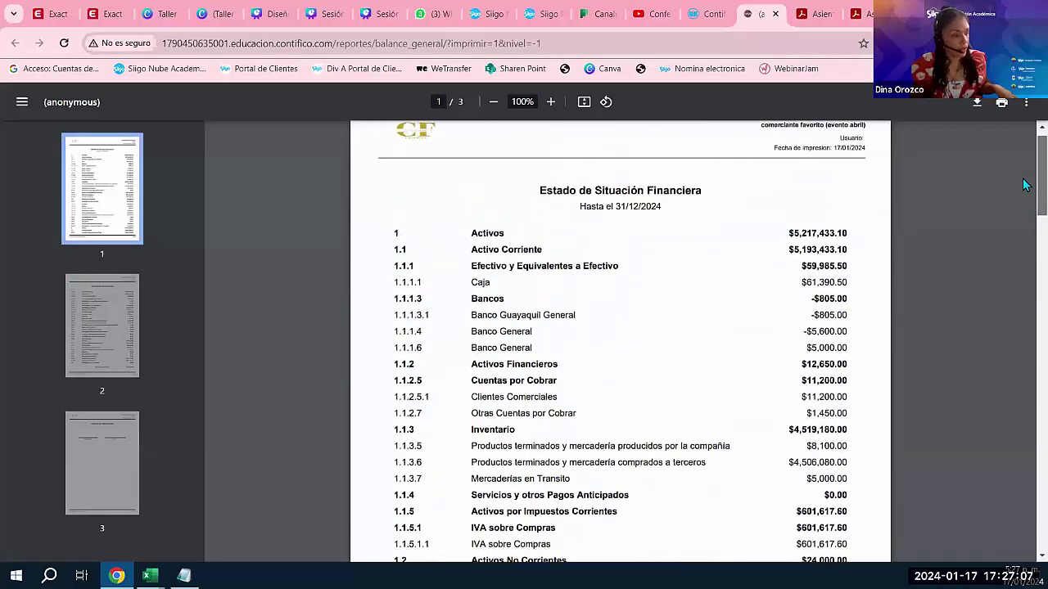
Highlight the 1.1.1.6 Banco General line in the PDF, review the remaining asset and liability accounts, and return to Contífico's Estado de Situación Financiera.
drag(468, 346, 848, 351)
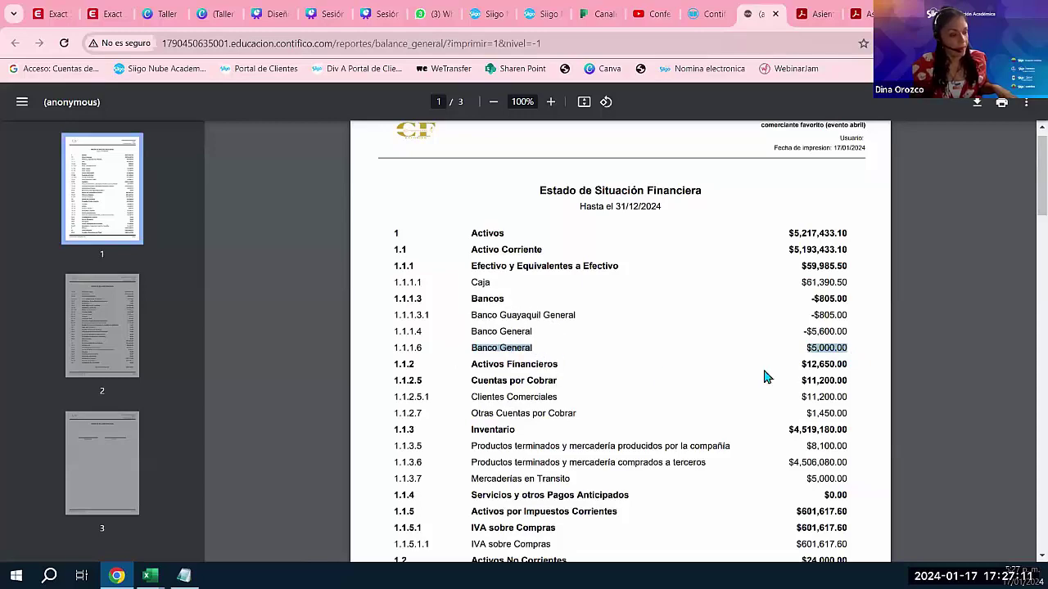
drag(1028, 188, 1023, 335)
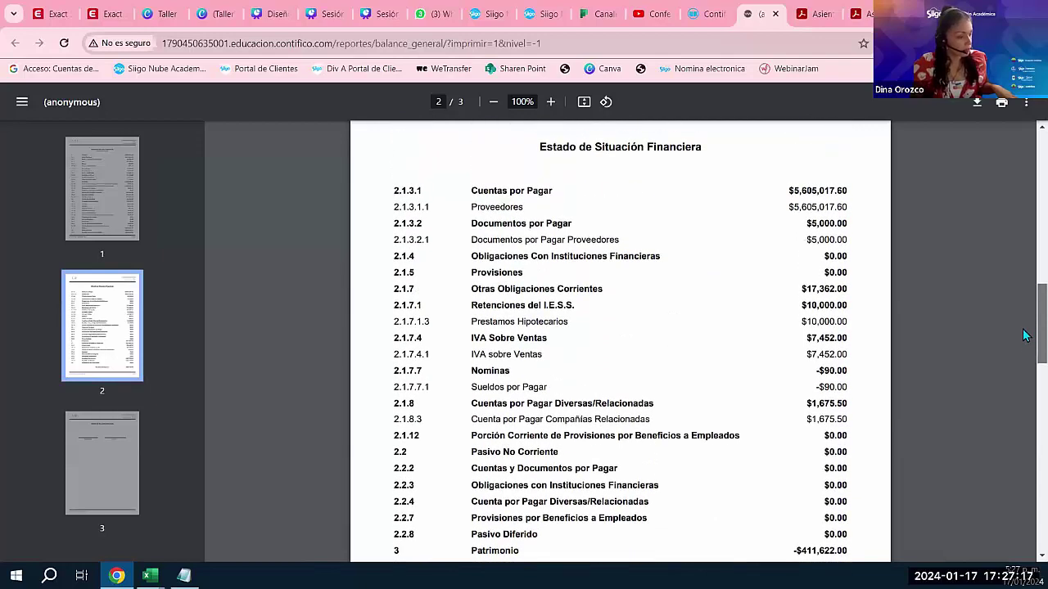
scroll(695, 351, up, 8)
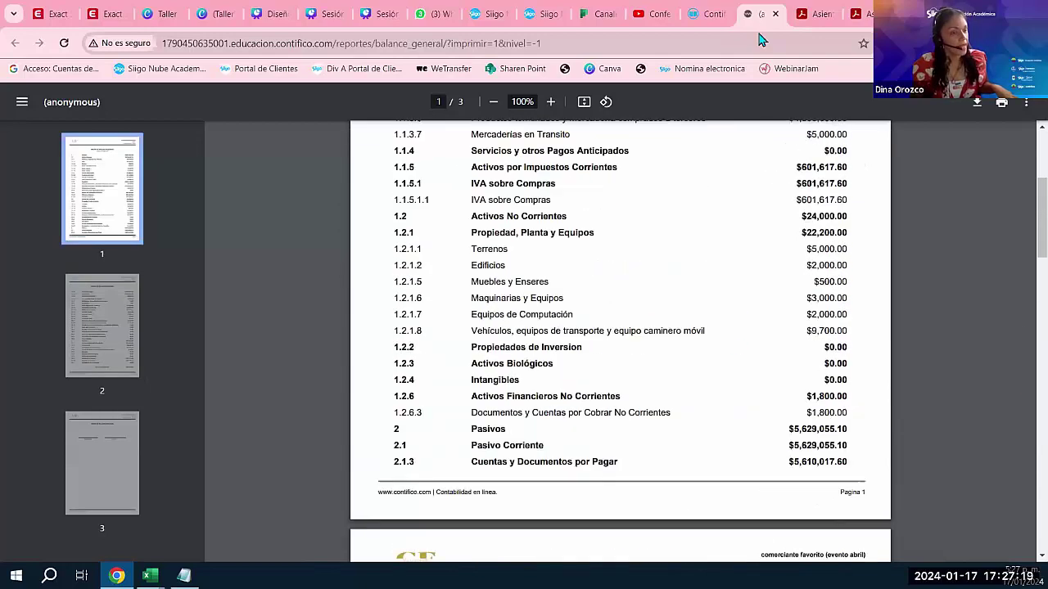
click(713, 18)
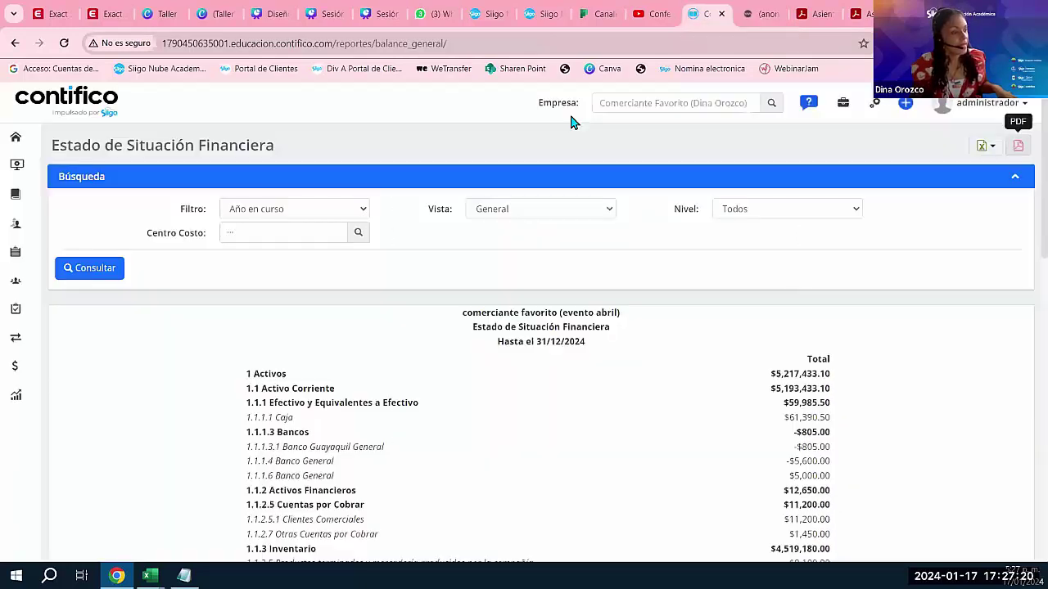
Switch to the Canva presentation and present its closing slide on page 5, Lo que llevas de esta inducción, in full screen.
click(266, 18)
scroll(623, 329, down, 3)
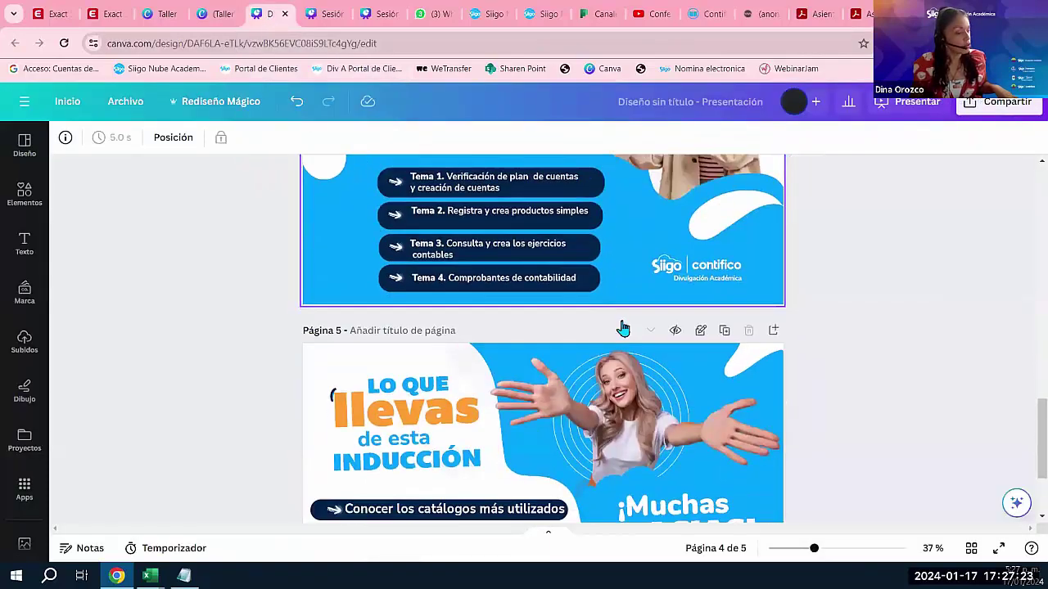
scroll(622, 328, down, 2)
click(909, 101)
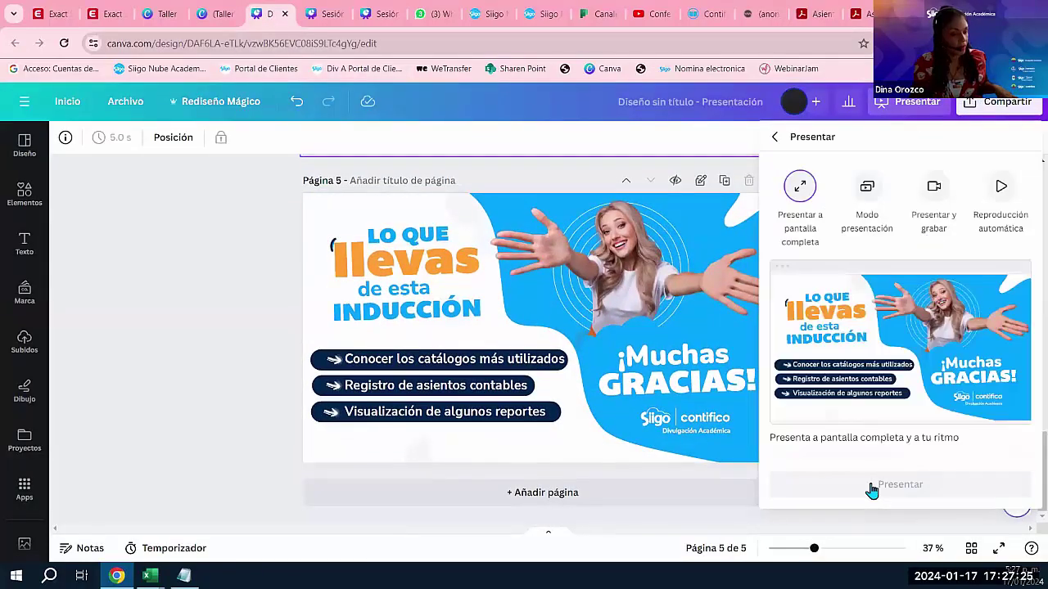
click(909, 487)
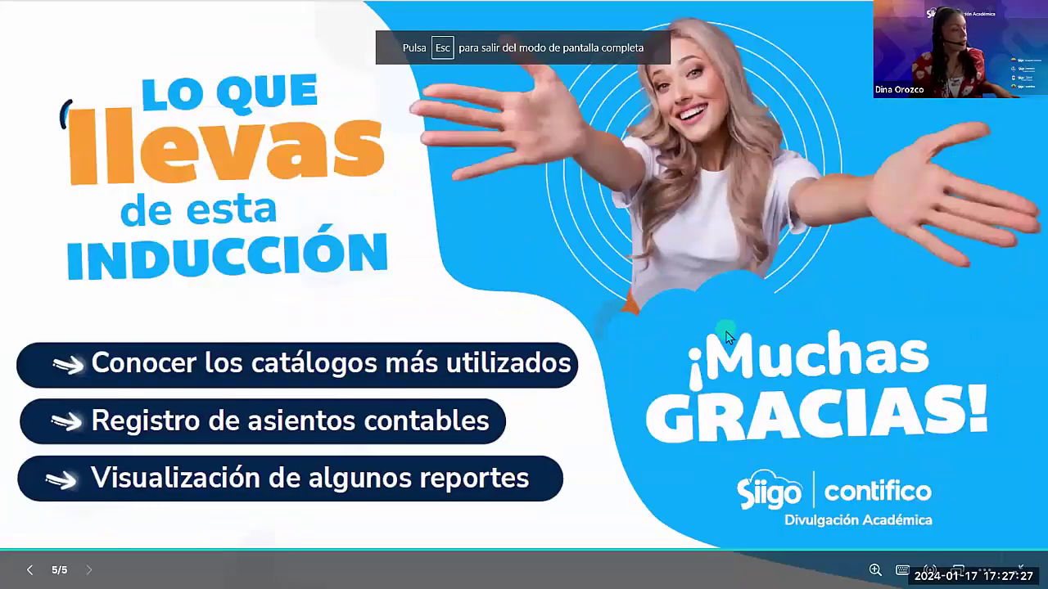